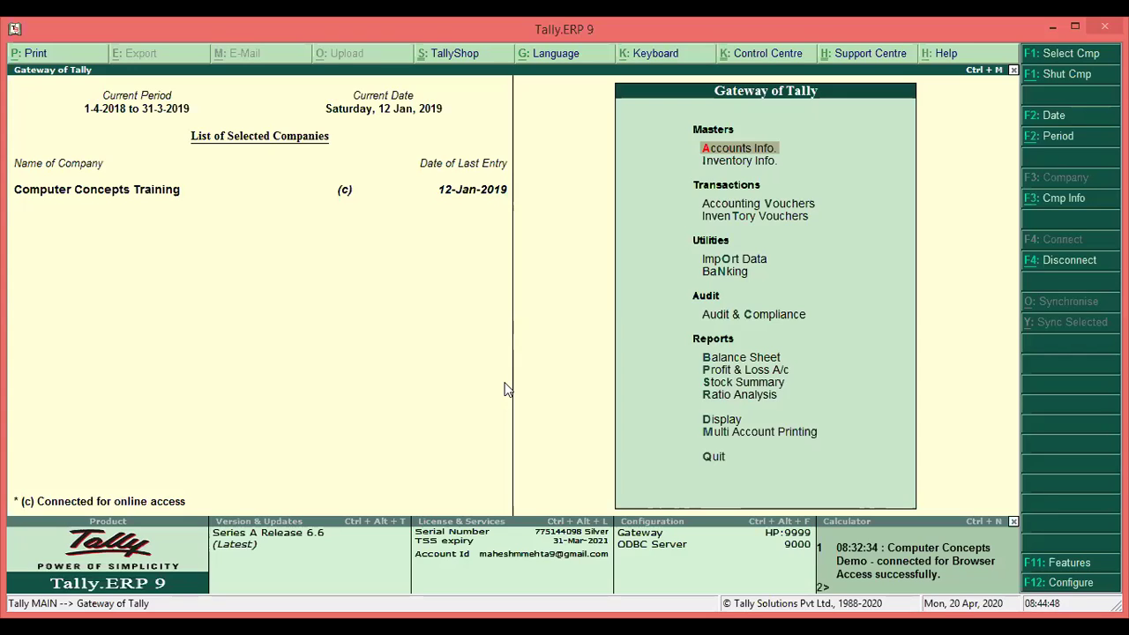
Open the ledger with alias 9 for alteration.
{"action": "key", "text": "Return"}
{"action": "key", "text": "Down"}
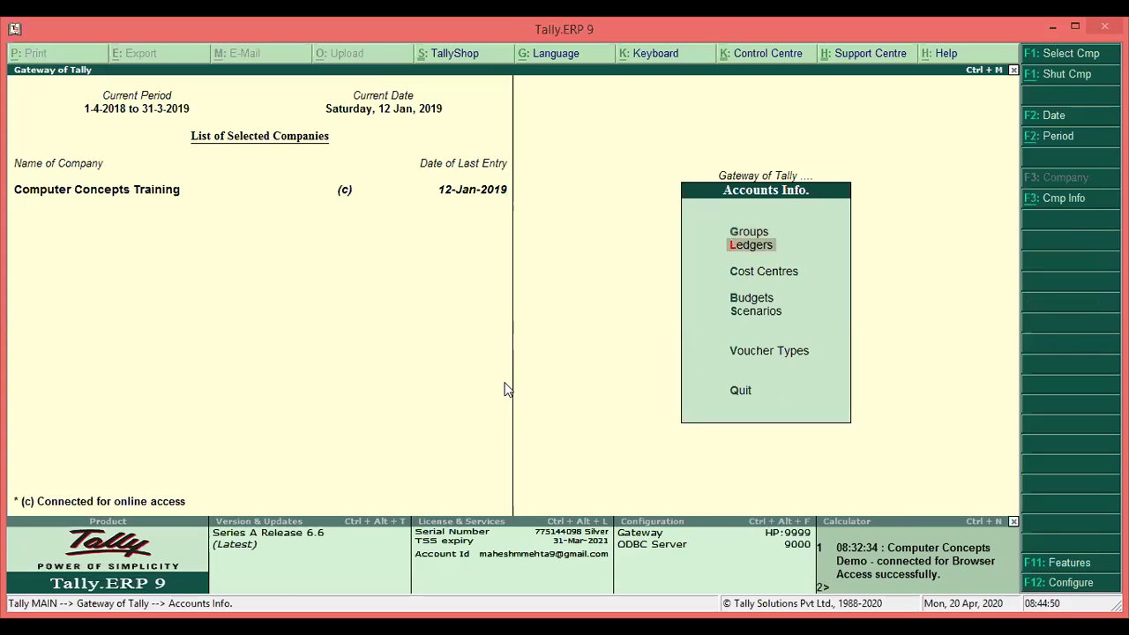
{"action": "key", "text": "Return"}
{"action": "key", "text": "Return"}
{"action": "type", "text": "9"}
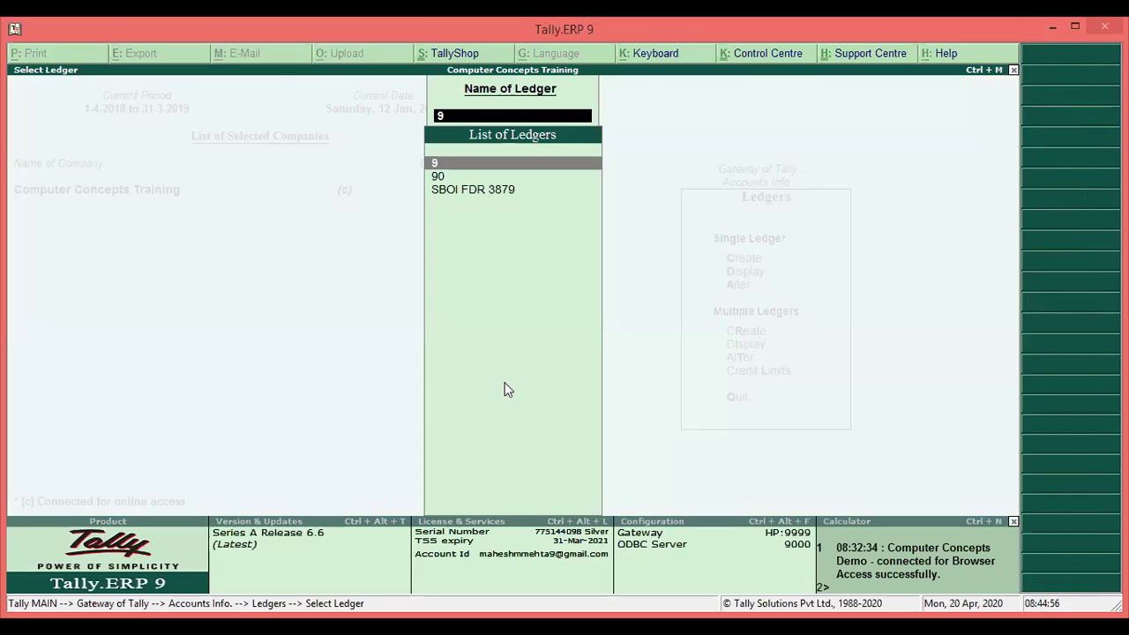
{"action": "key", "text": "Return"}
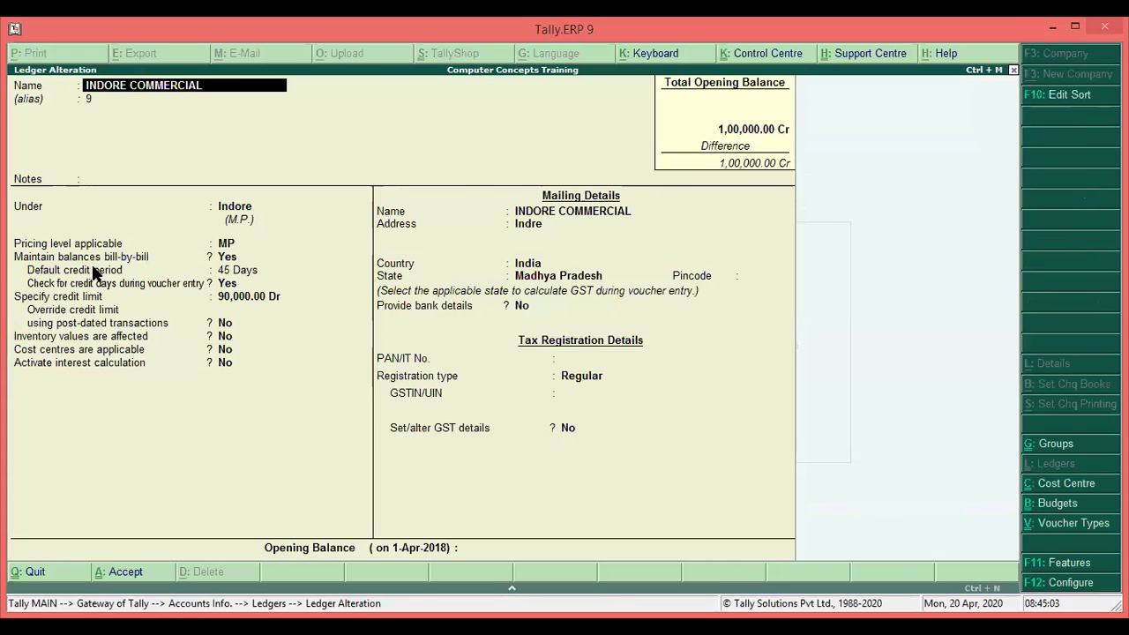
Accept the alias 9 ledger and open the Gujrat Motors ledger for alteration.
{"action": "key", "text": "ctrl+a"}
{"action": "type", "text": "Gu"}
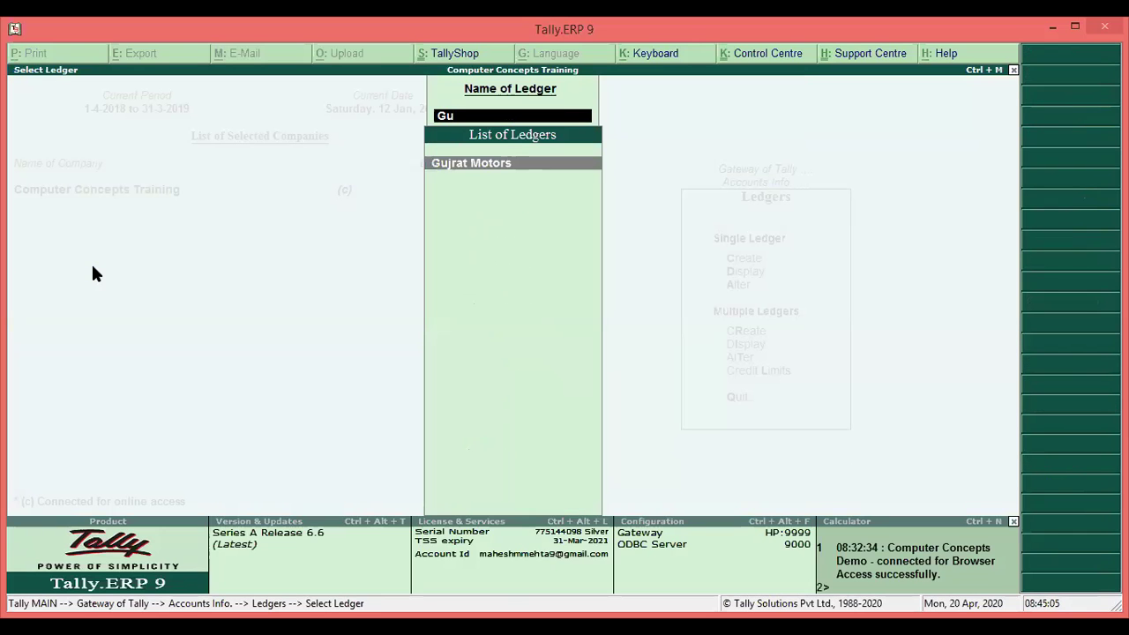
{"action": "key", "text": "Return"}
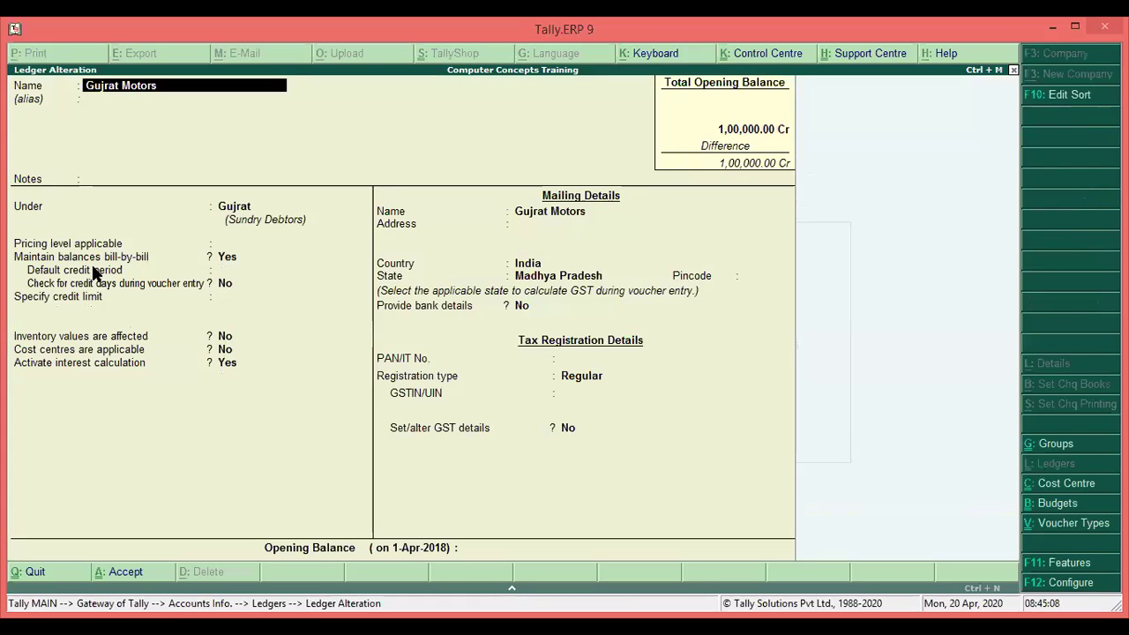
Enter a Gujrat Motors note reading "10% cd cosm gujrat trans bil sunday cosed mkt", followed by the responsible person's name.
{"action": "key", "text": "Return"}
{"action": "key", "text": "Return"}
{"action": "type", "text": "1"}
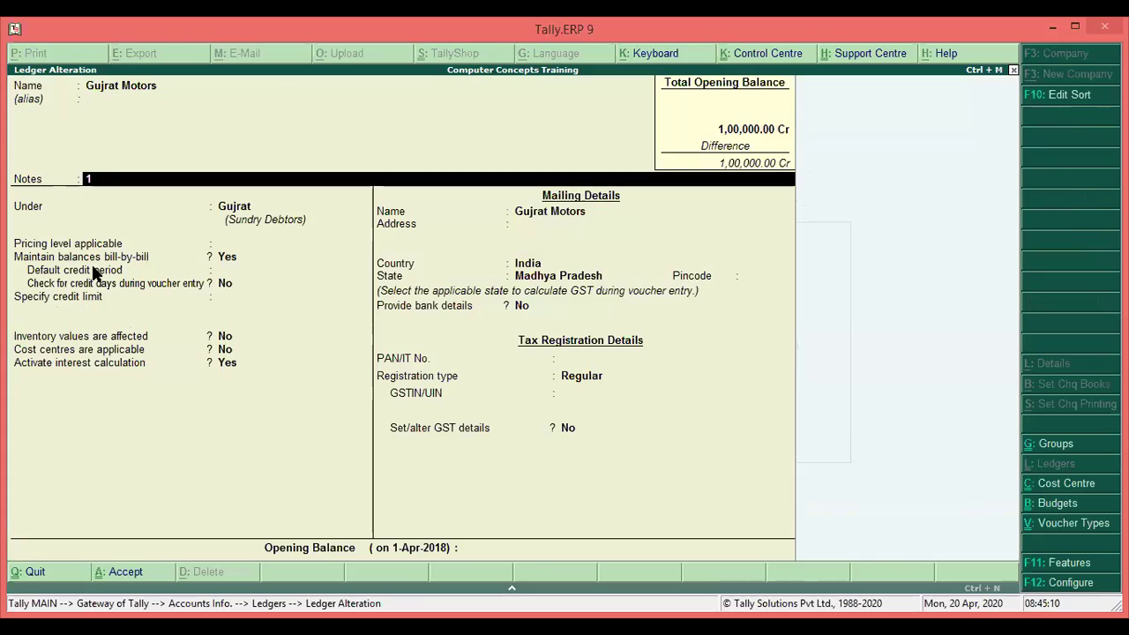
{"action": "type", "text": "0% cd cosm gujrat trans bil sunday cosed mkt mr"}
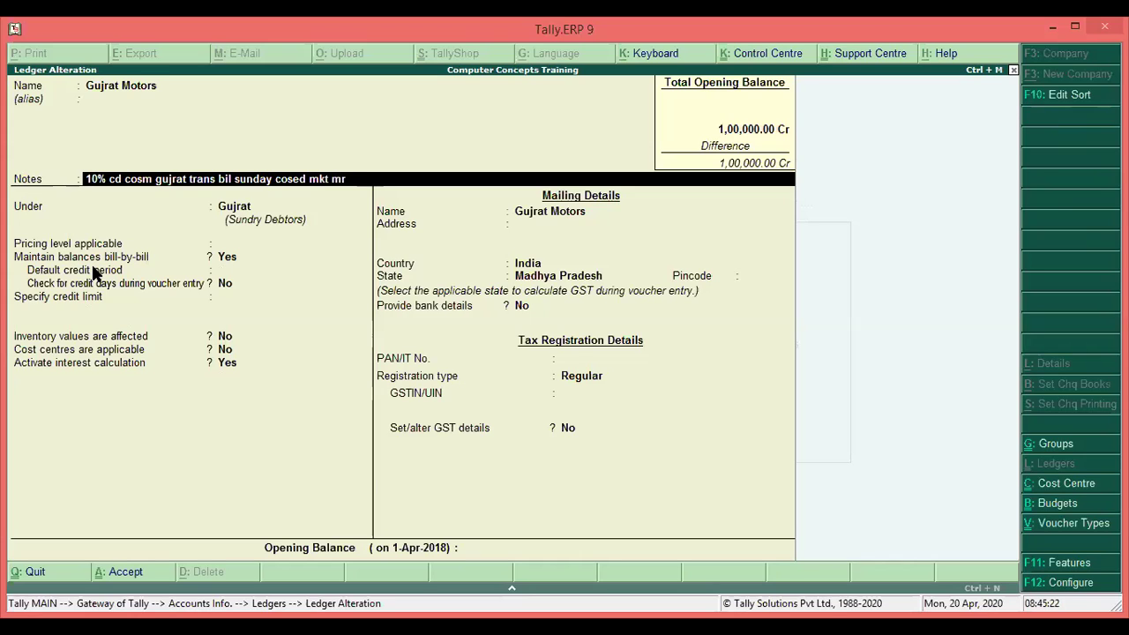
{"action": "type", "text": " jitesh a.c"}
Configure the ledger masters to provide contact details for ledger accounts.
{"action": "key", "text": "F12"}
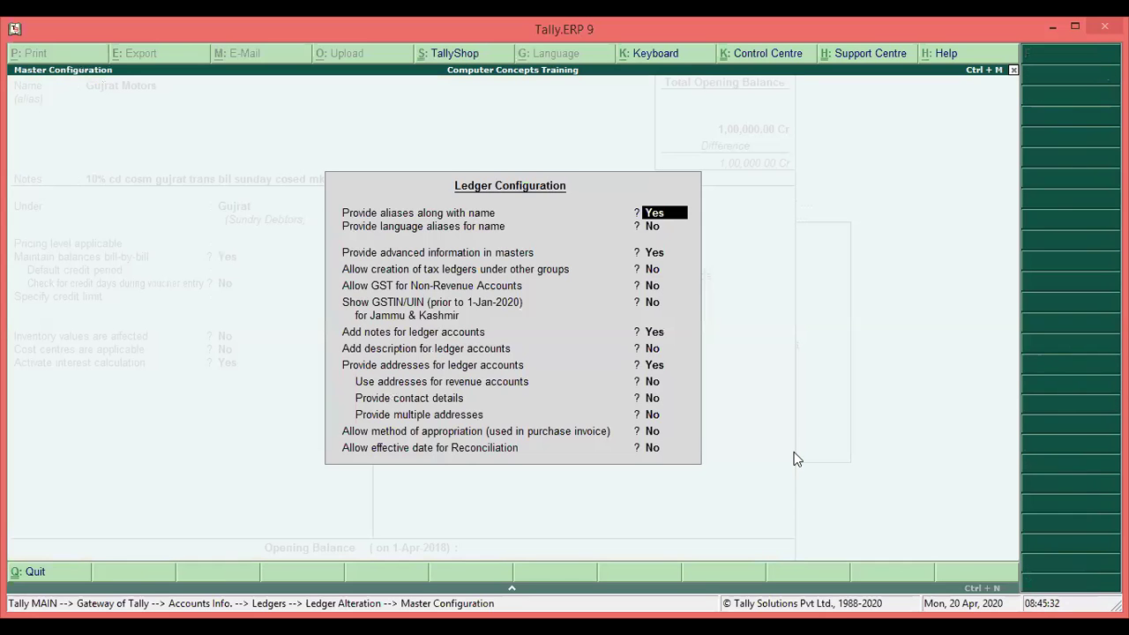
{"action": "key", "text": "Return"}
{"action": "key", "text": "Return"}
{"action": "key", "text": "Return"}
{"action": "key", "text": "Return"}
{"action": "key", "text": "Return"}
{"action": "key", "text": "Return"}
{"action": "key", "text": "Return"}
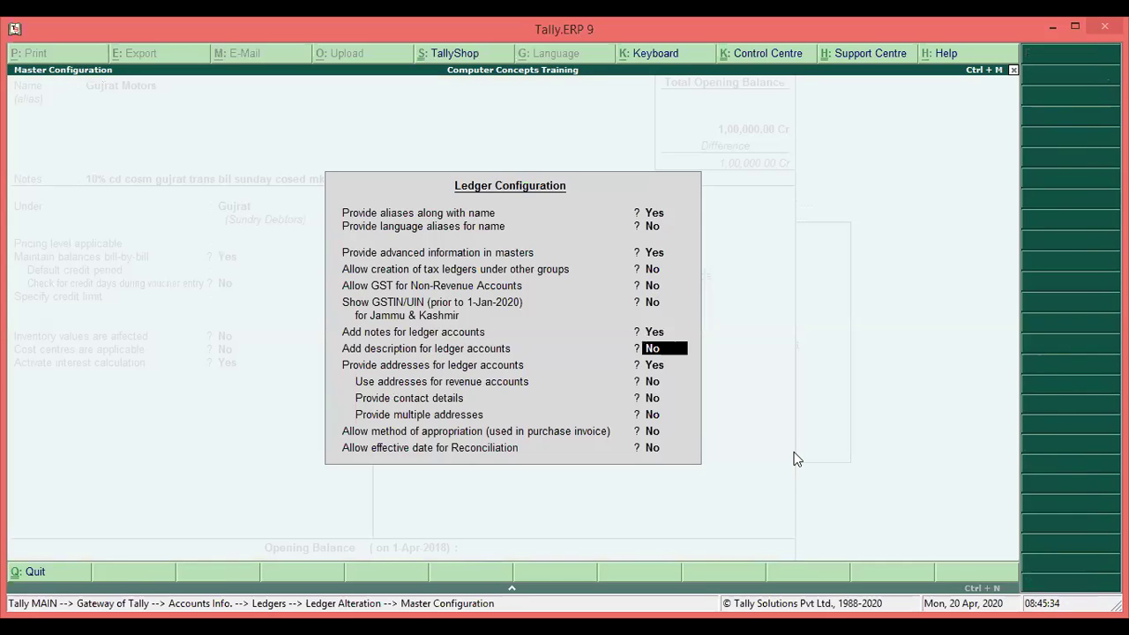
{"action": "key", "text": "Return"}
{"action": "key", "text": "Return"}
{"action": "key", "text": "Return"}
{"action": "key", "text": "y"}
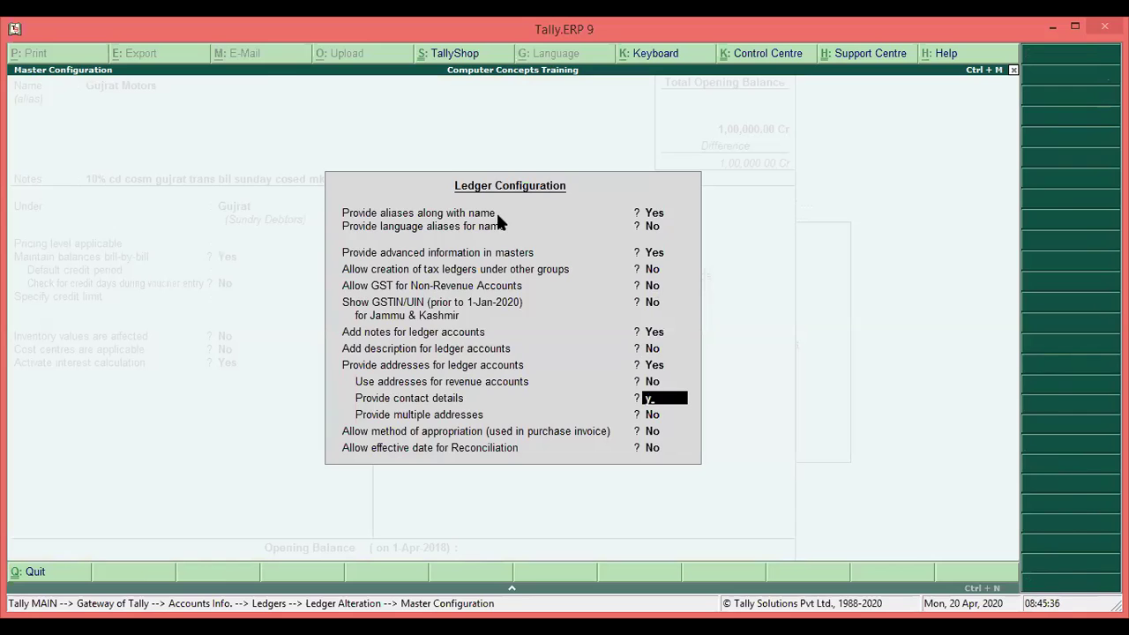
{"action": "key", "text": "ctrl+a"}
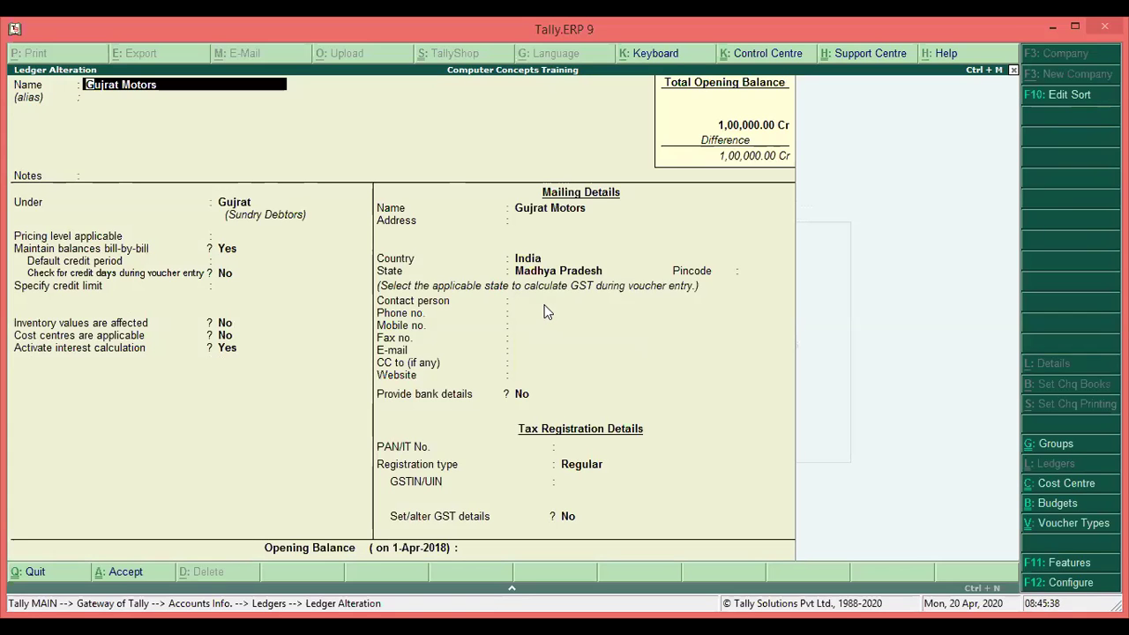
Fill in the contact person's name, phone number and mobile number in the Gujrat Motors mailing details.
{"action": "left_click", "coordinate": [545, 305]}
{"action": "type", "text": "Mr Tushar"}
{"action": "key", "text": "Return"}
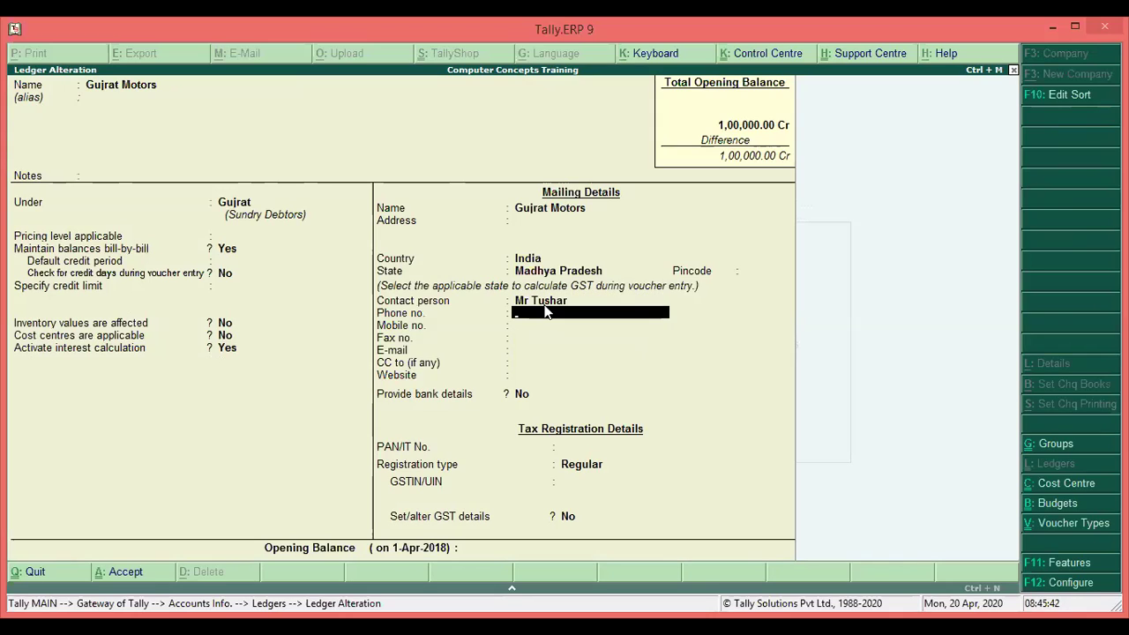
{"action": "type", "text": "92919992"}
{"action": "key", "text": "Return"}
{"action": "type", "text": "292993933"}
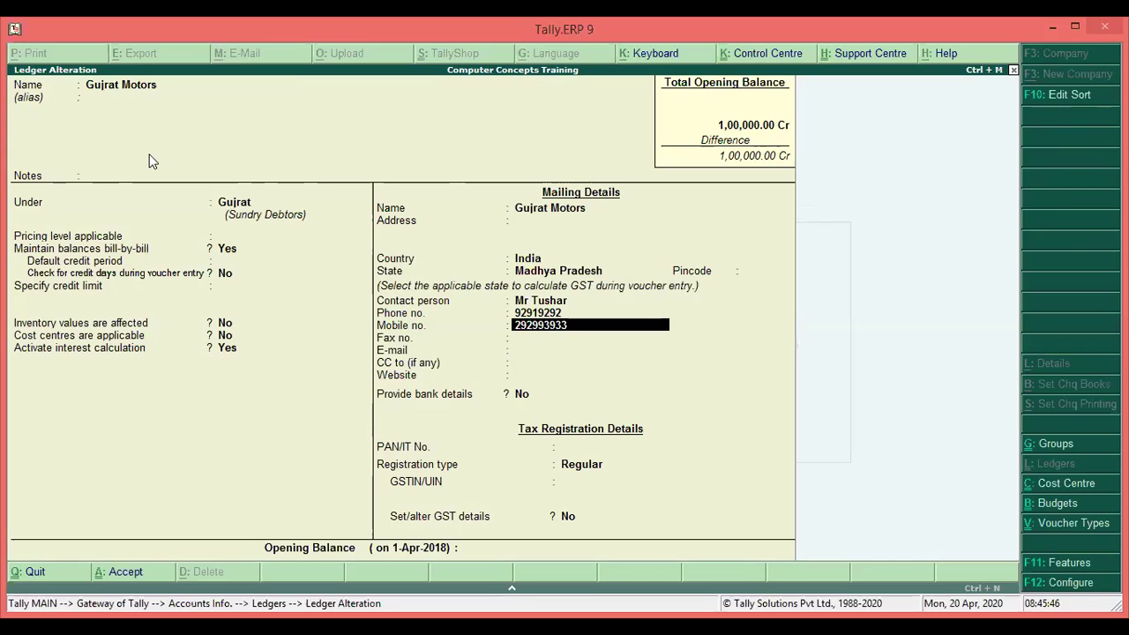
{"action": "left_click", "coordinate": [162, 181]}
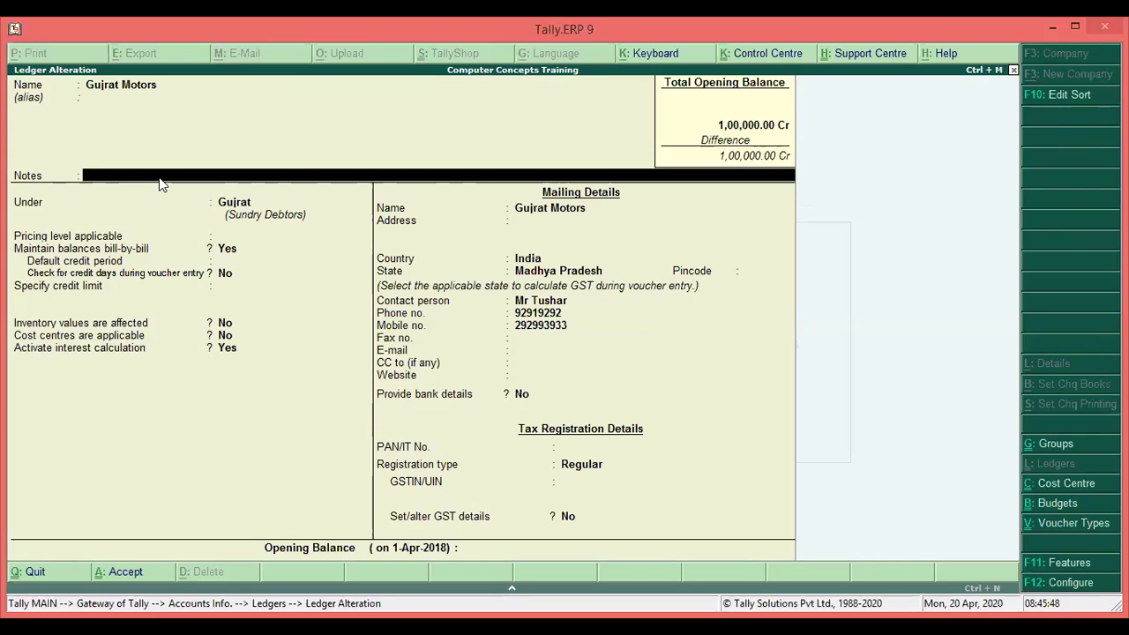
{"action": "type", "text": "Mgsn  xksmk"}
{"action": "key", "text": "BackSpace"}
{"action": "key", "text": "BackSpace"}
{"action": "key", "text": "BackSpace"}
{"action": "key", "text": "BackSpace"}
{"action": "key", "text": "BackSpace"}
{"action": "key", "text": "BackSpace"}
{"action": "key", "text": "BackSpace"}
{"action": "key", "text": "BackSpace"}
{"action": "key", "text": "BackSpace"}
{"action": "key", "text": "BackSpace"}
{"action": "key", "text": "BackSpace"}
Enter the note "10% cd on hindst liver gujt trans a" for Gujrat Motors, save the ledger and return to the Gateway of Tally.
{"action": "type", "text": "10% cd on hindst liver"}
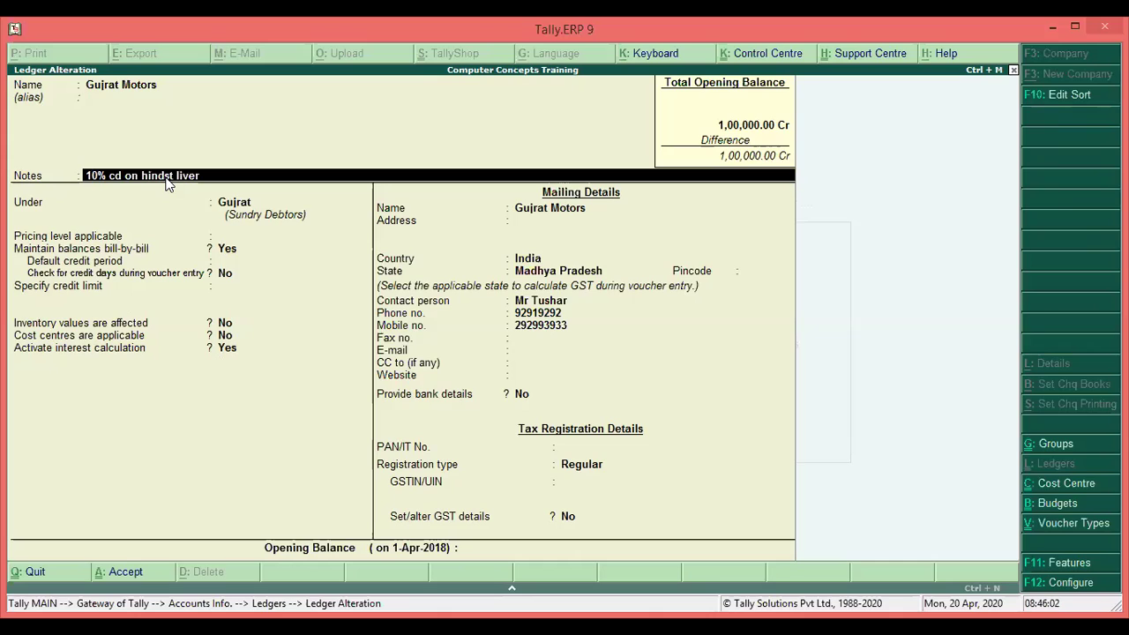
{"action": "type", "text": " gujt trans a"}
{"action": "left_click", "coordinate": [165, 176]}
{"action": "key", "text": "ctrl+a"}
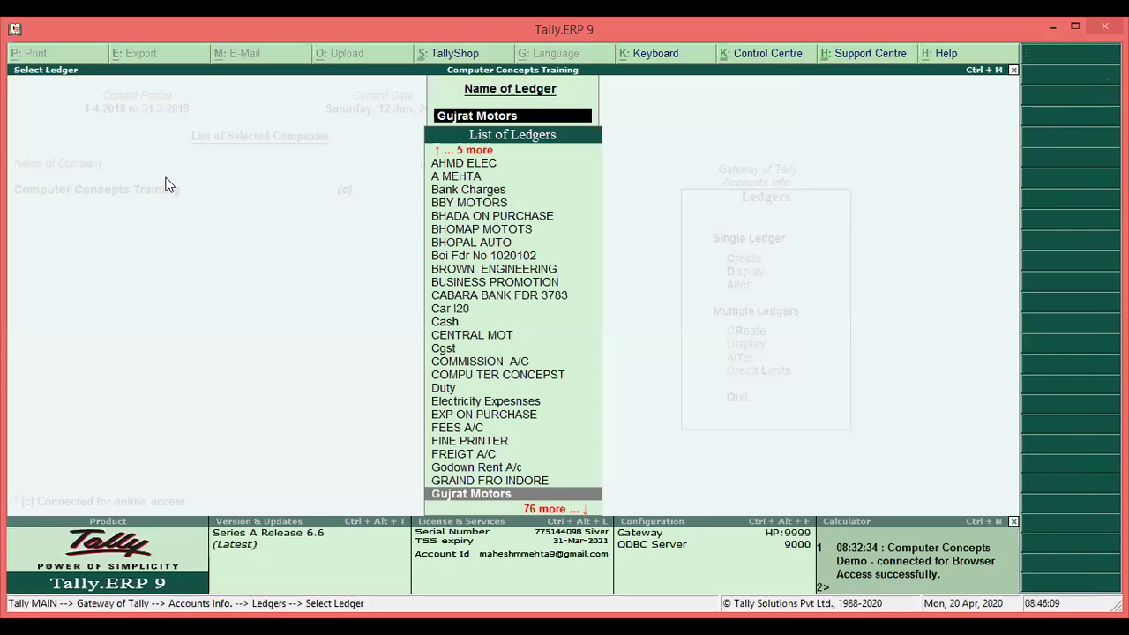
{"action": "key", "text": "Escape"}
{"action": "key", "text": "Escape"}
{"action": "key", "text": "Escape"}
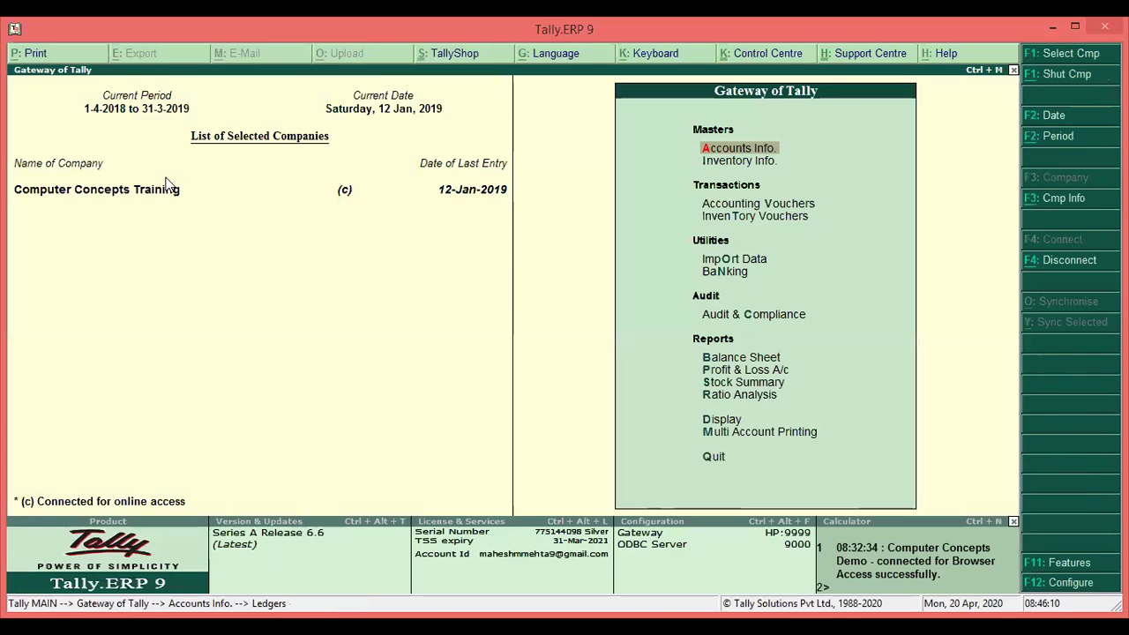
View the ledger vouchers of Gujrat Motors with the party's contact details, and return to the Gateway of Tally.
{"action": "key", "text": "Down"}
{"action": "key", "text": "Down"}
{"action": "key", "text": "Down"}
{"action": "key", "text": "Down"}
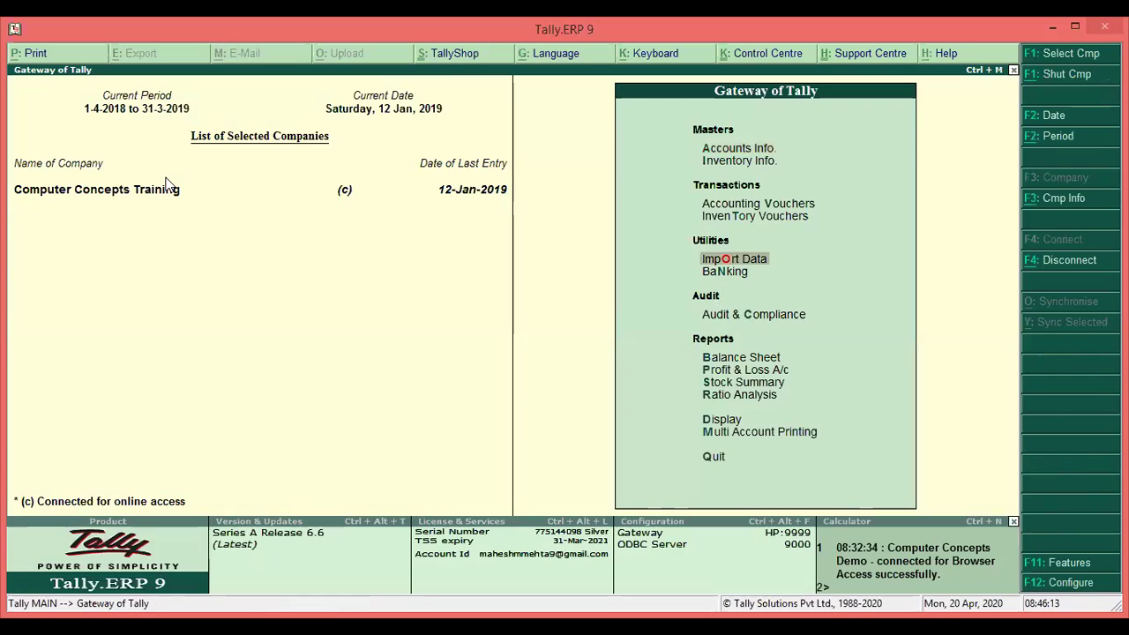
{"action": "key", "text": "Down"}
{"action": "key", "text": "Down"}
{"action": "key", "text": "Down"}
{"action": "key", "text": "Down"}
{"action": "key", "text": "Down"}
{"action": "key", "text": "Down"}
{"action": "key", "text": "Down"}
{"action": "key", "text": "Return"}
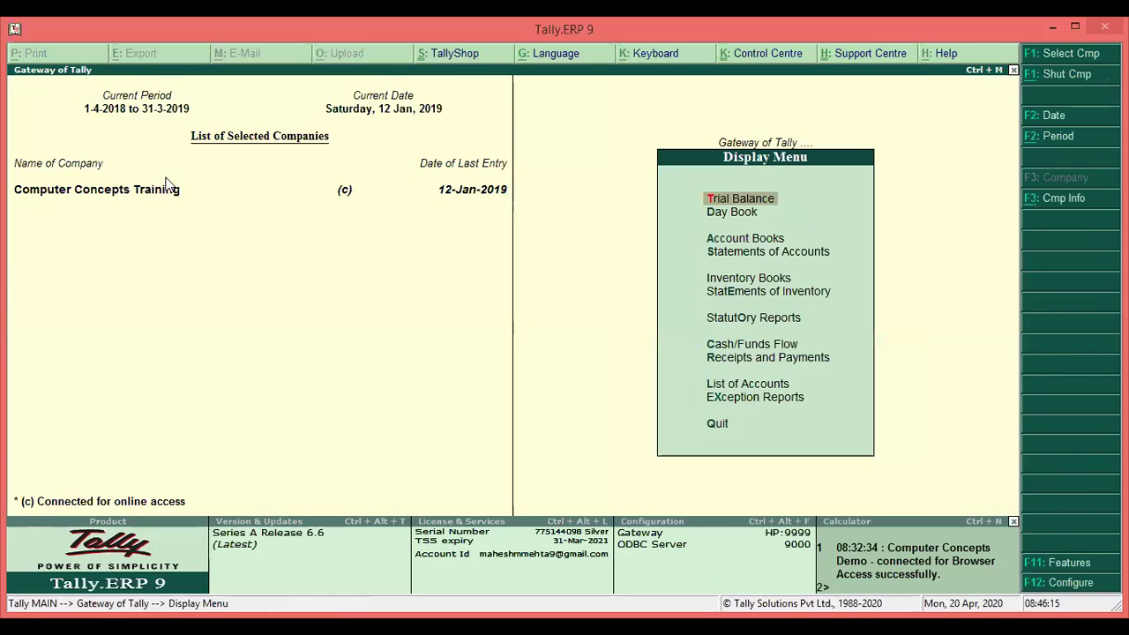
{"action": "key", "text": "a"}
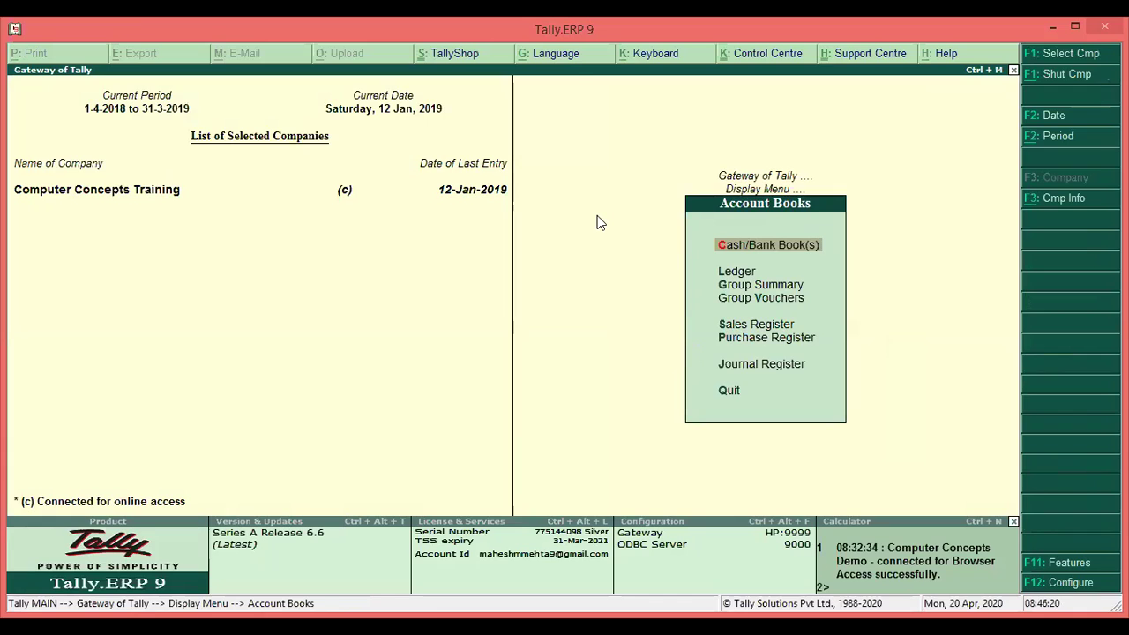
{"action": "type", "text": "lGu"}
{"action": "key", "text": "Return"}
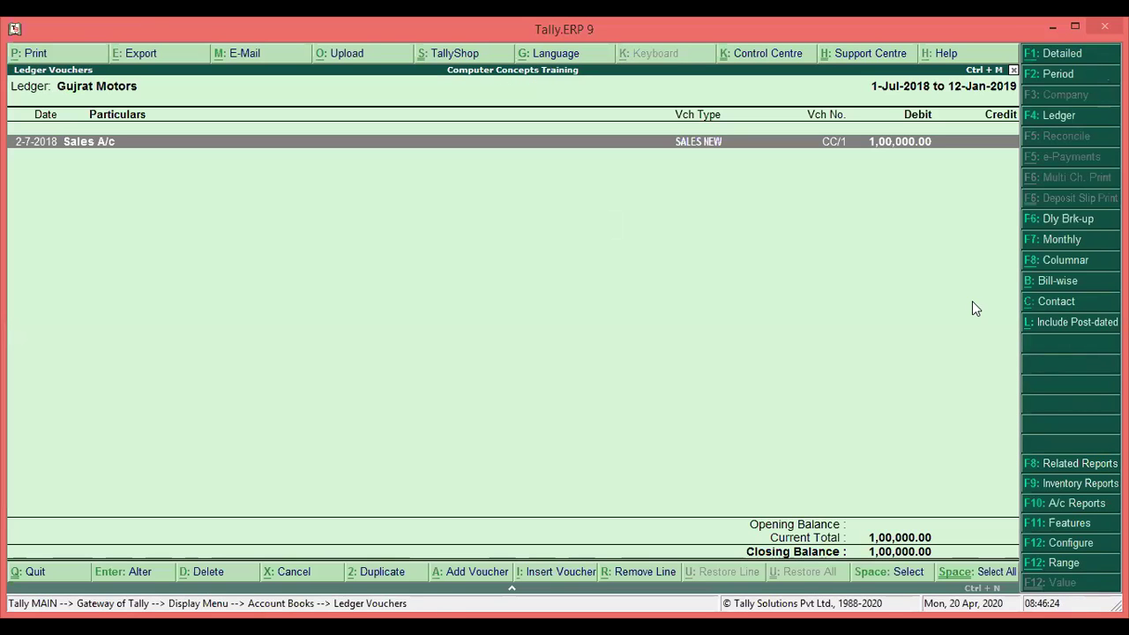
{"action": "left_click", "coordinate": [1049, 304]}
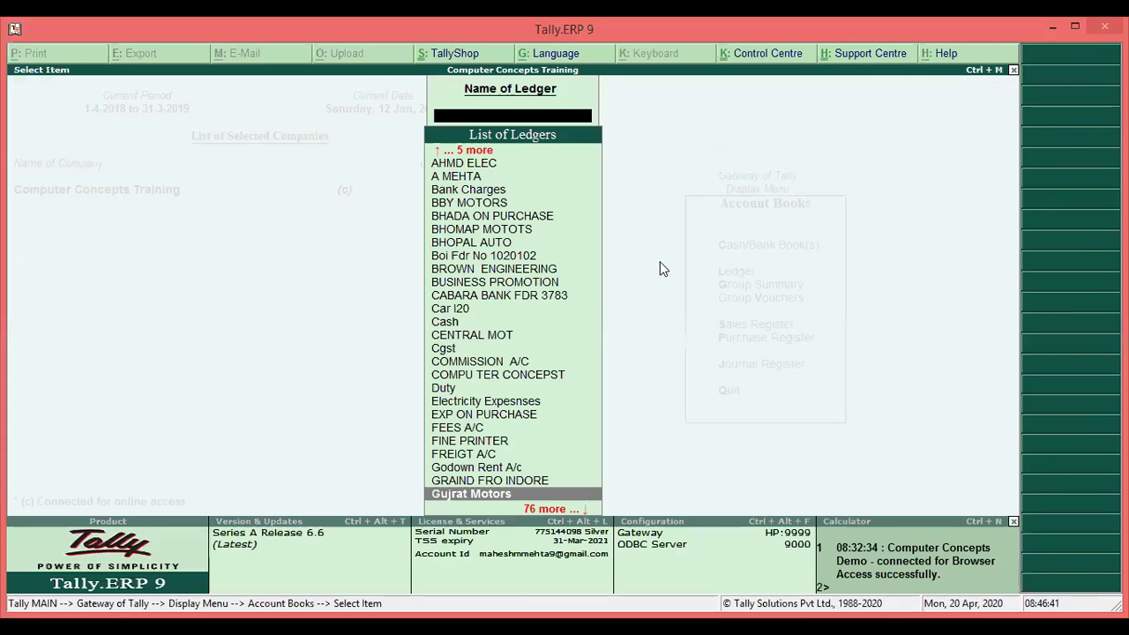
{"action": "key", "text": "Escape"}
{"action": "key", "text": "Escape"}
{"action": "key", "text": "Escape"}
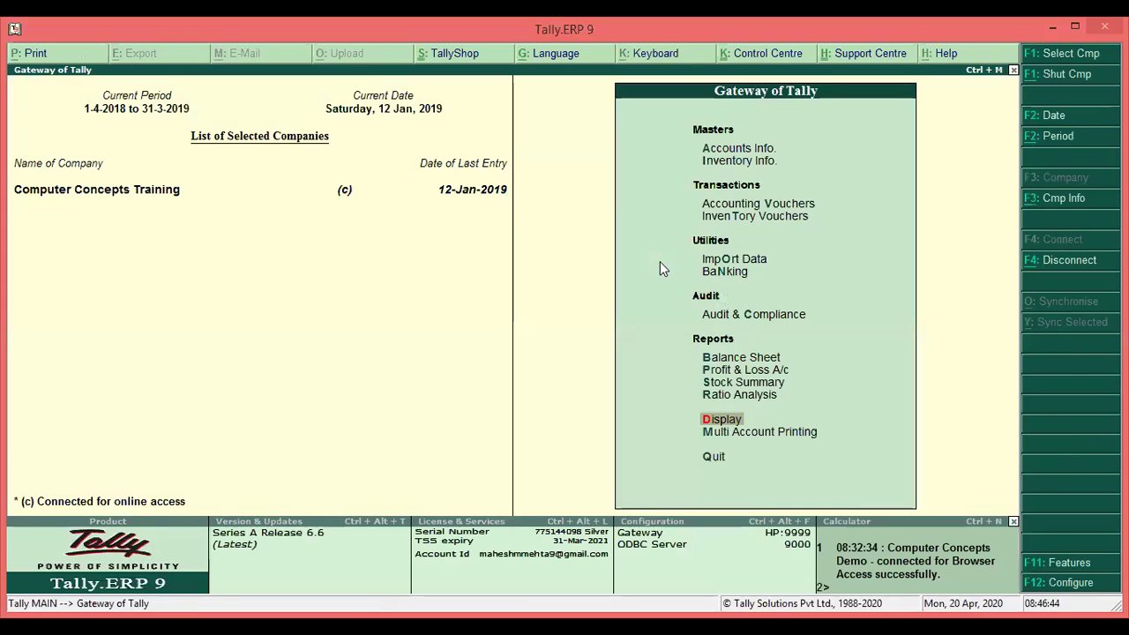
Go to the Outstandings reports under Statements of Accounts.
{"action": "key", "text": "Return"}
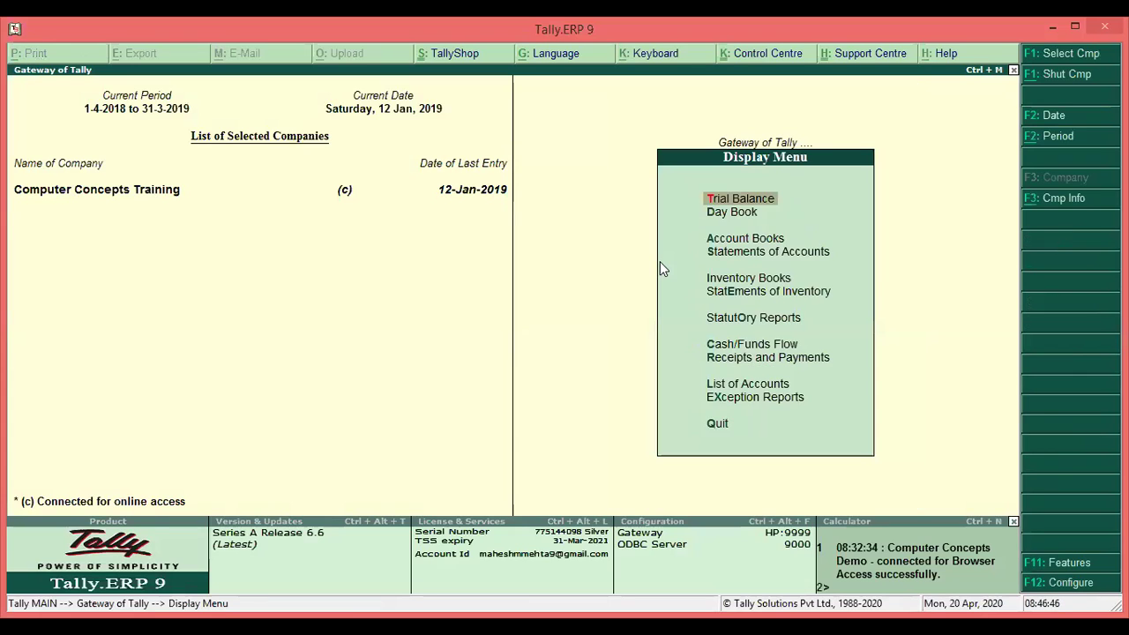
{"action": "key", "text": "Down"}
{"action": "key", "text": "Down"}
{"action": "key", "text": "Return"}
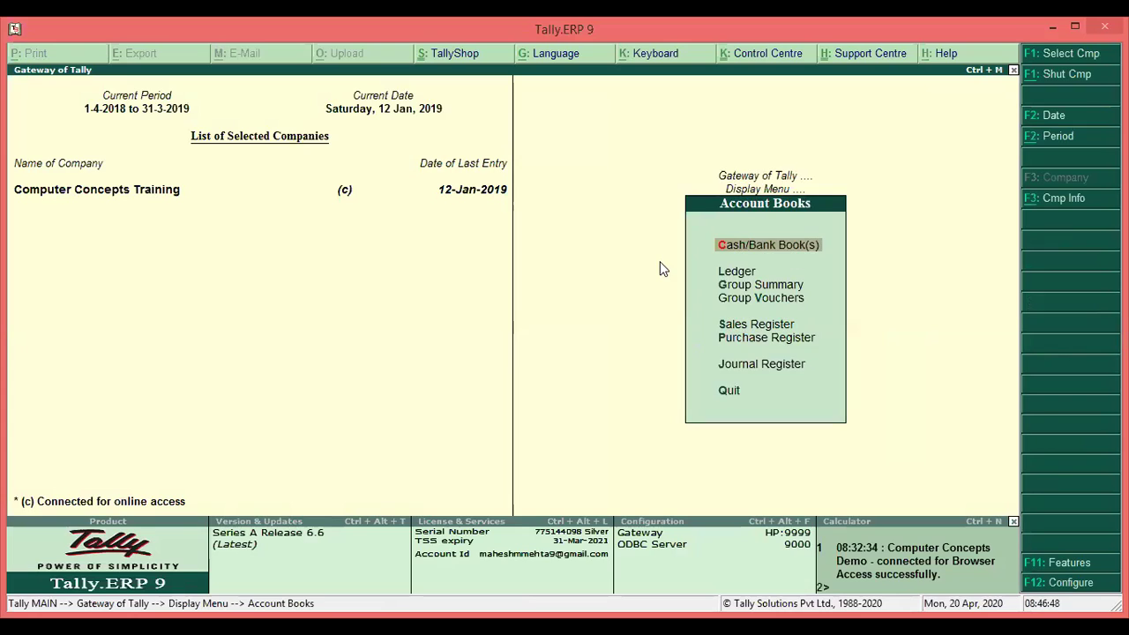
{"action": "key", "text": "Escape"}
{"action": "key", "text": "s"}
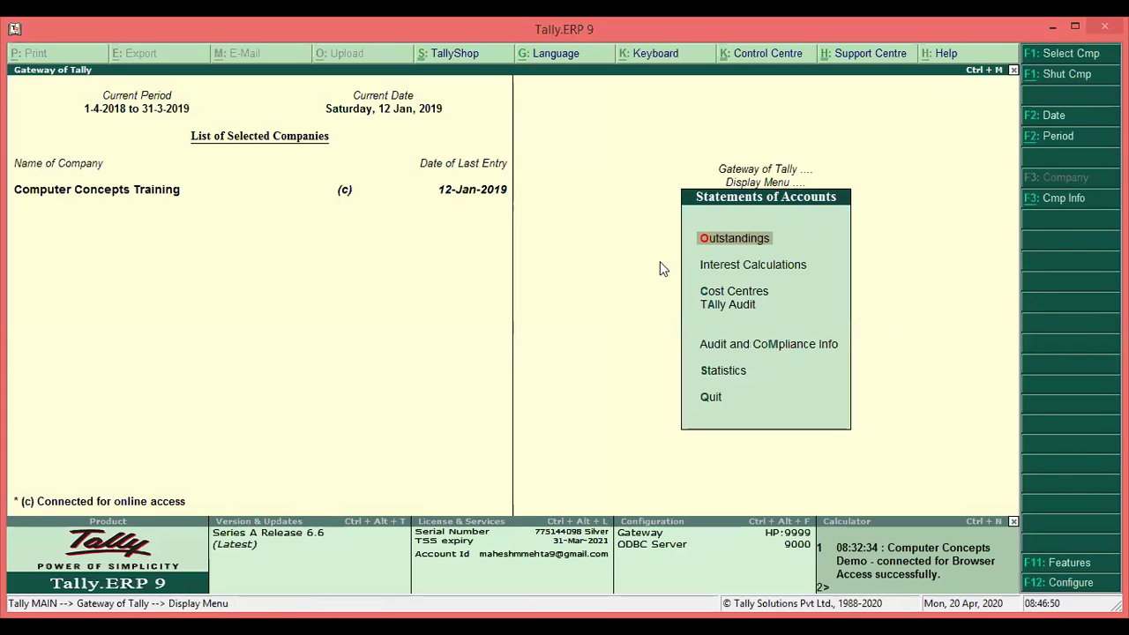
{"action": "key", "text": "Down"}
{"action": "key", "text": "Down"}
{"action": "key", "text": "o"}
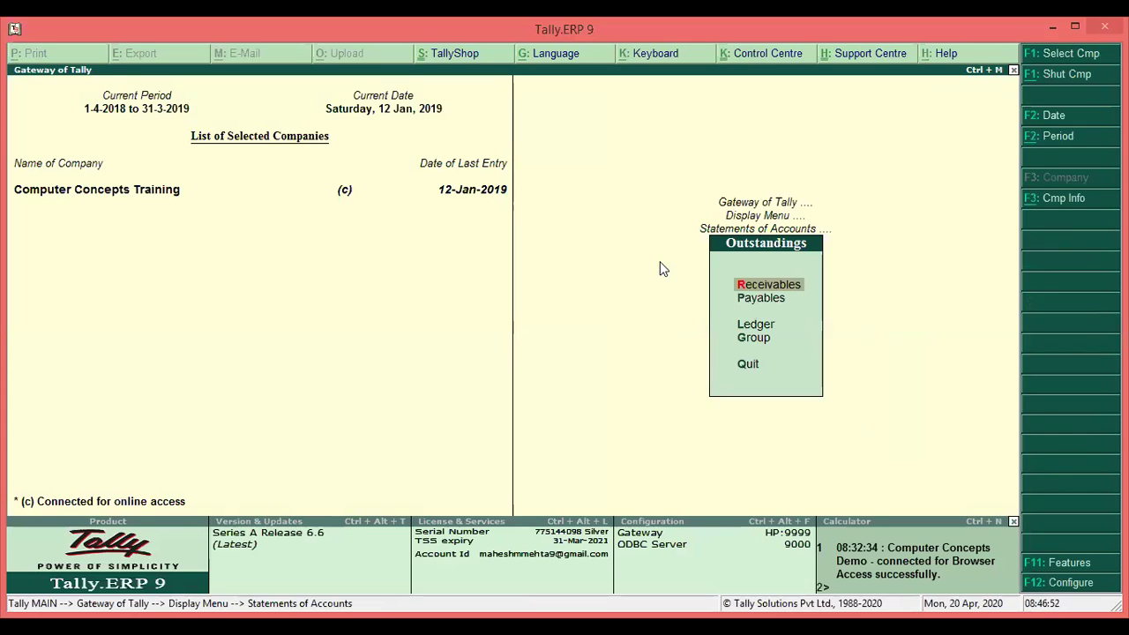
Display the group outstandings report for Sundry Debtors.
{"action": "key", "text": "Down"}
{"action": "key", "text": "Down"}
{"action": "key", "text": "Down"}
{"action": "key", "text": "Return"}
{"action": "type", "text": "S"}
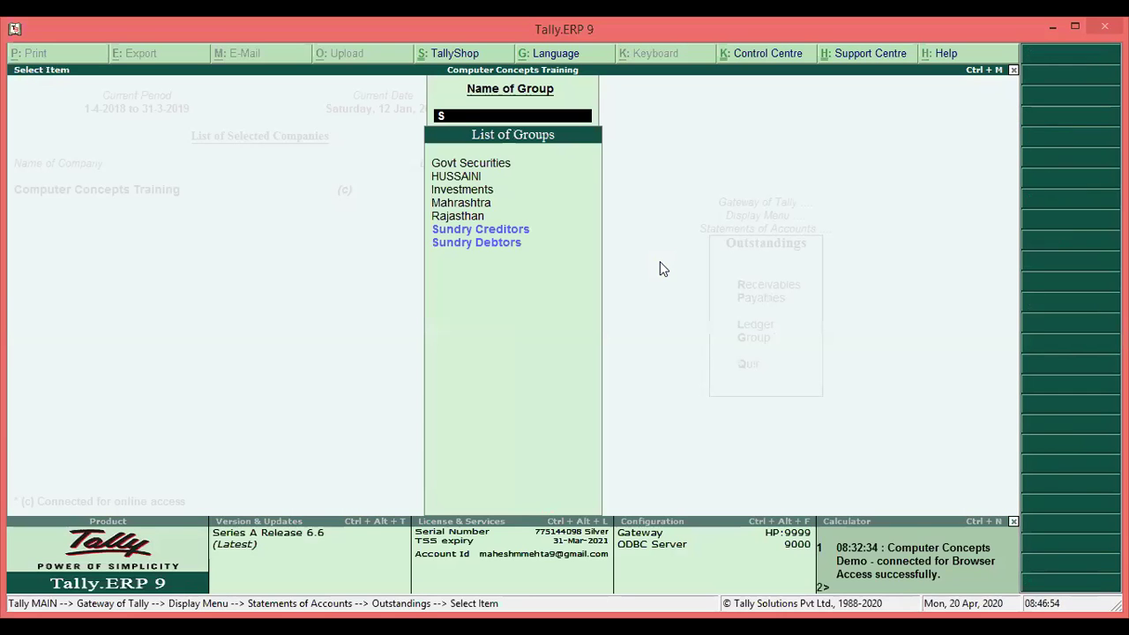
{"action": "type", "text": "und"}
{"action": "key", "text": "Down"}
{"action": "key", "text": "Return"}
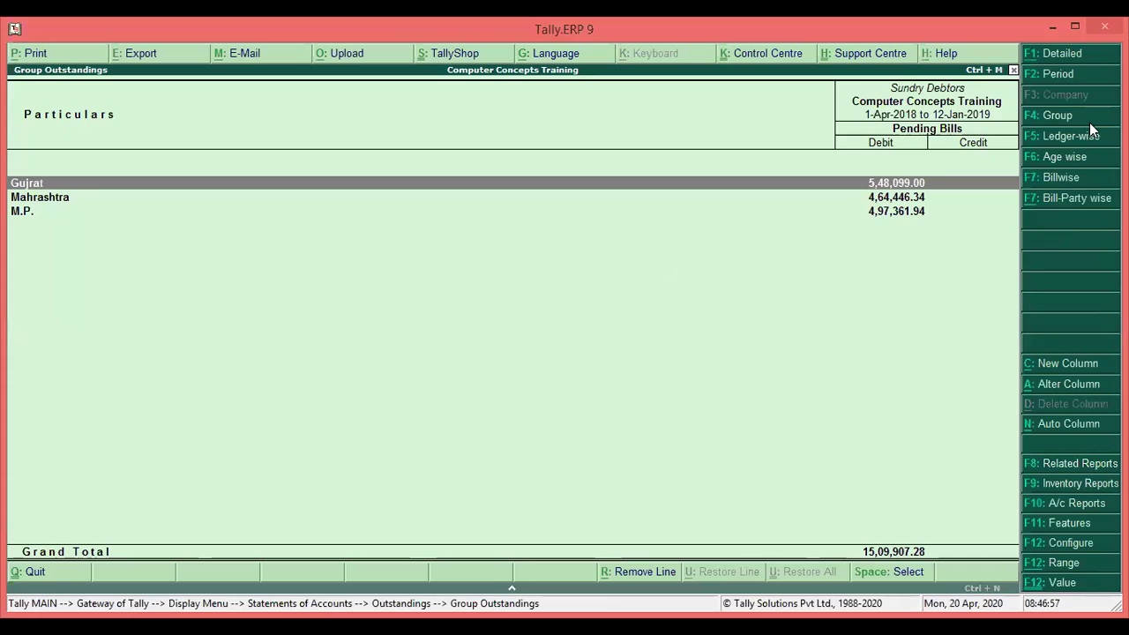
List the Sundry Debtors outstandings ledger-wise and configure the report to show contact details.
{"action": "left_click", "coordinate": [1077, 146]}
{"action": "left_click", "coordinate": [1073, 543]}
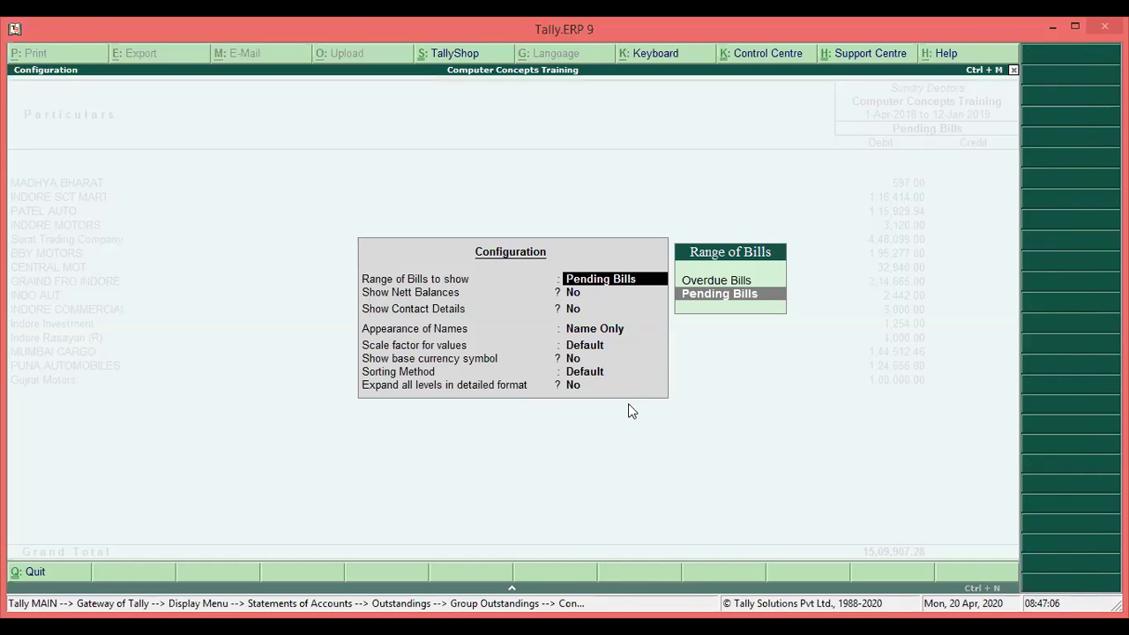
{"action": "key", "text": "Return"}
{"action": "key", "text": "Return"}
{"action": "type", "text": "y"}
{"action": "key", "text": "ctrl+a"}
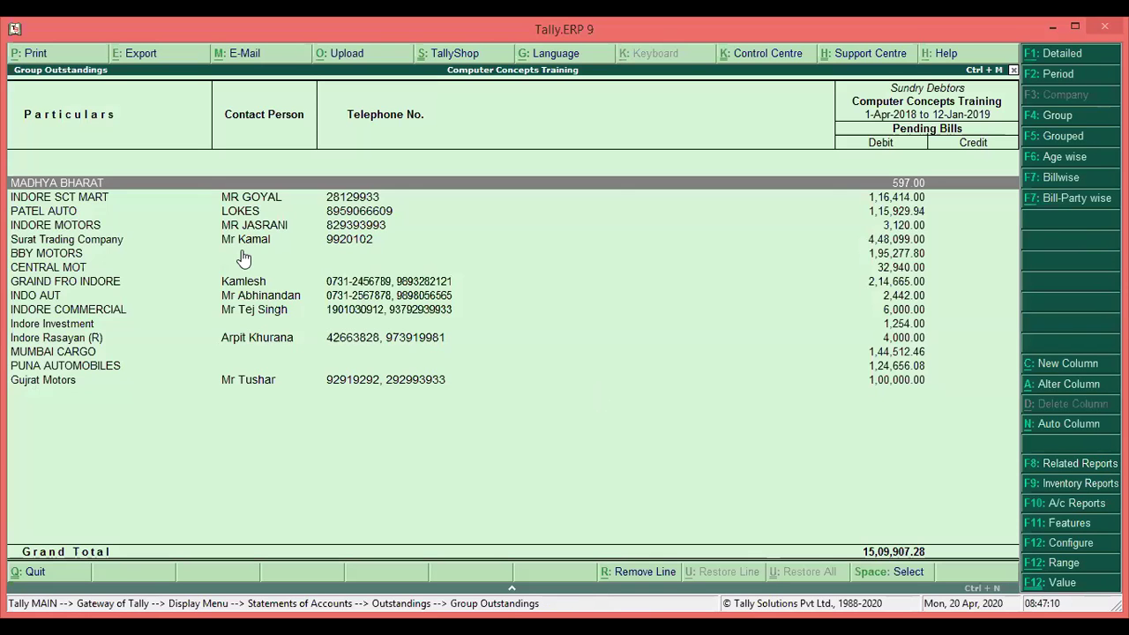
Open the INDORE SCT MART ledger for alteration from the Sundry Debtors group outstandings report.
{"action": "left_click", "coordinate": [254, 310]}
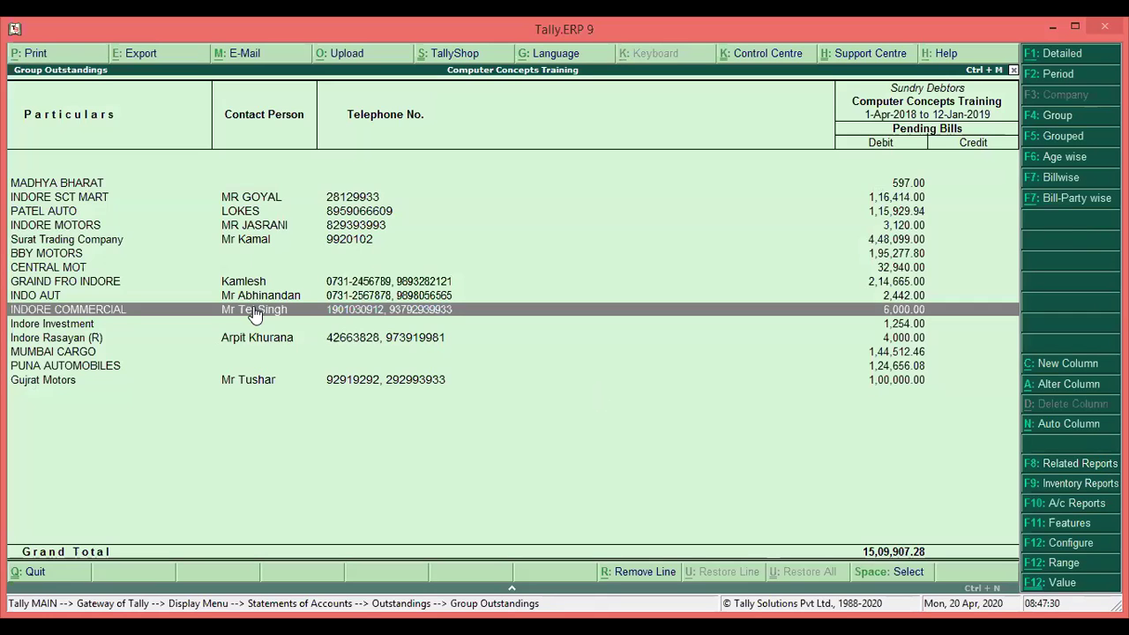
{"action": "key", "text": "Up"}
{"action": "key", "text": "Up"}
{"action": "key", "text": "Up"}
{"action": "key", "text": "Up"}
{"action": "key", "text": "Up"}
{"action": "key", "text": "Up"}
{"action": "key", "text": "Up"}
{"action": "key", "text": "Up"}
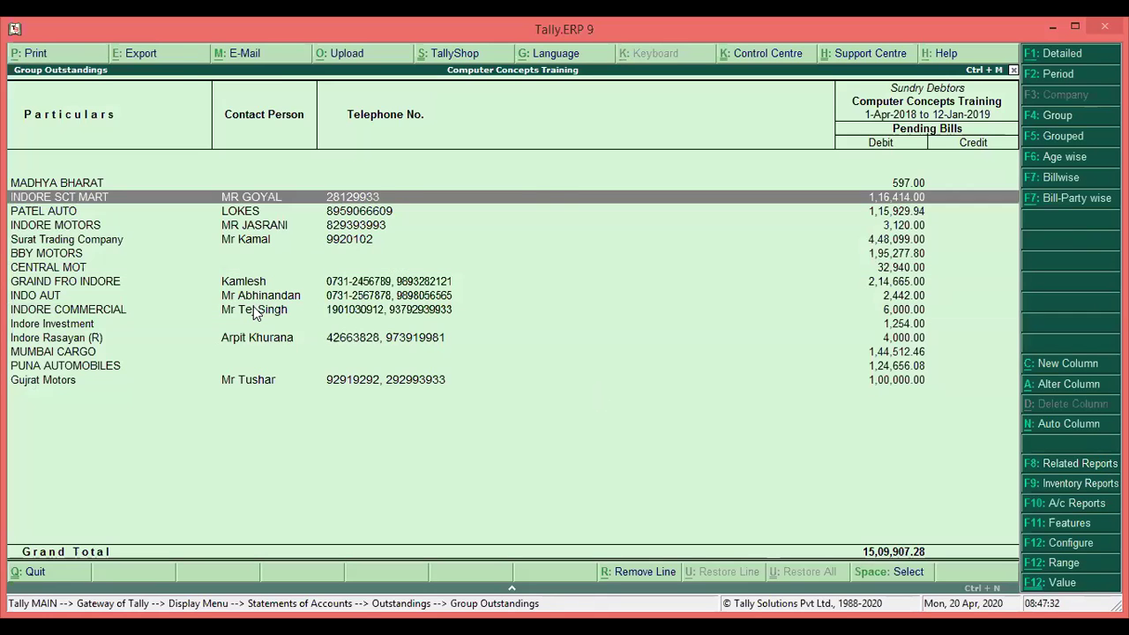
{"action": "key", "text": "ctrl+Return"}
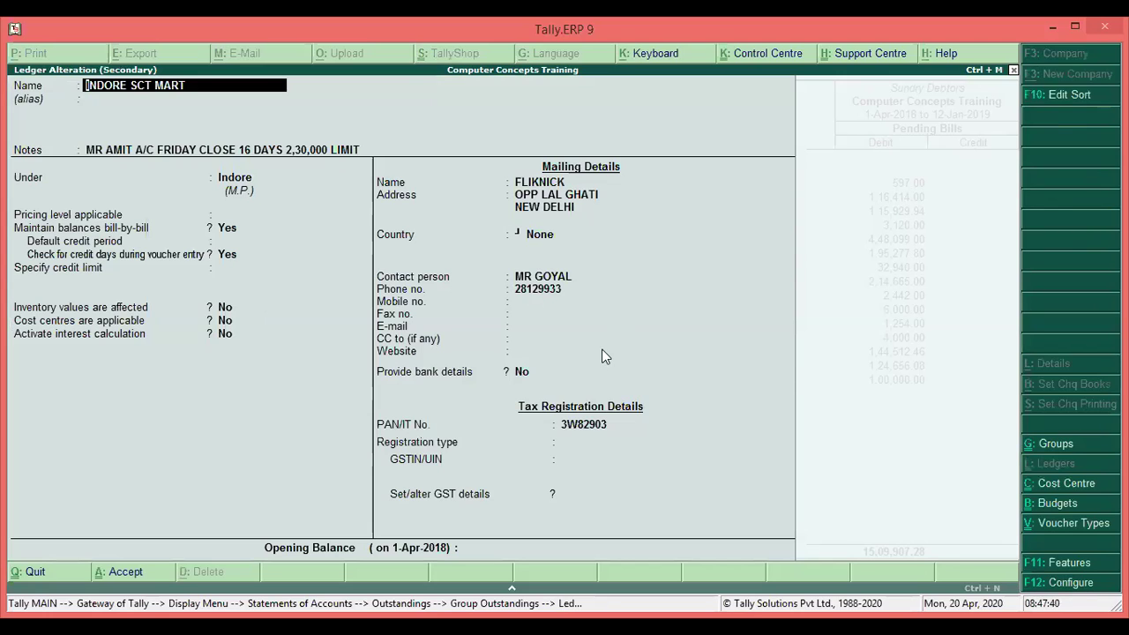
Review the ledger configuration options for adding notes and providing contact details, and return to the Gateway of Tally.
{"action": "key", "text": "F12"}
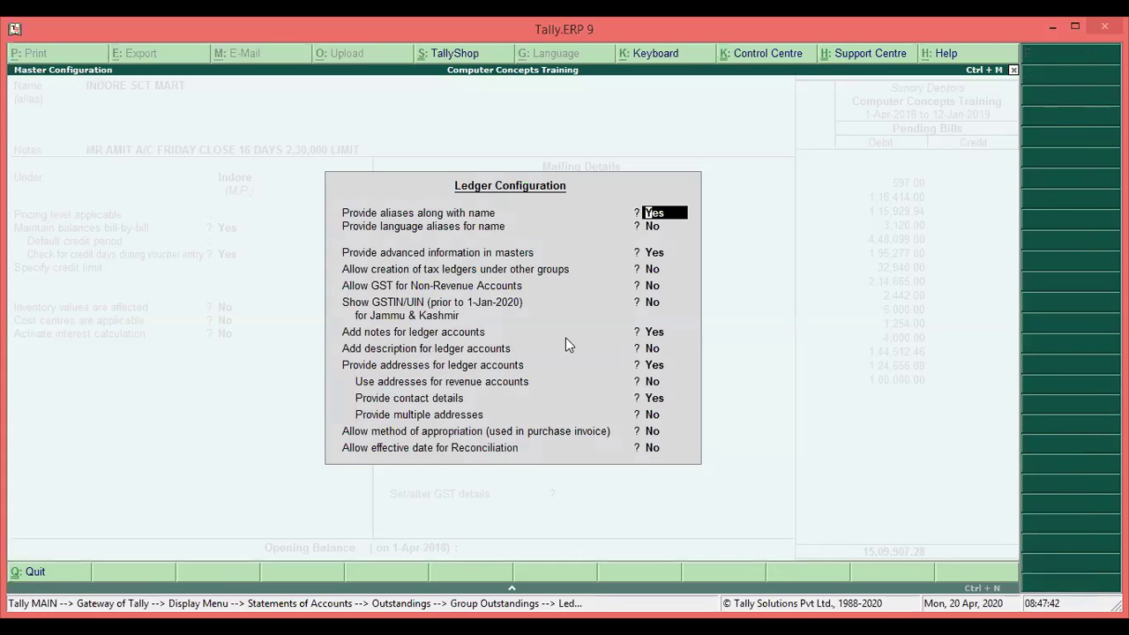
{"action": "left_click", "coordinate": [660, 335]}
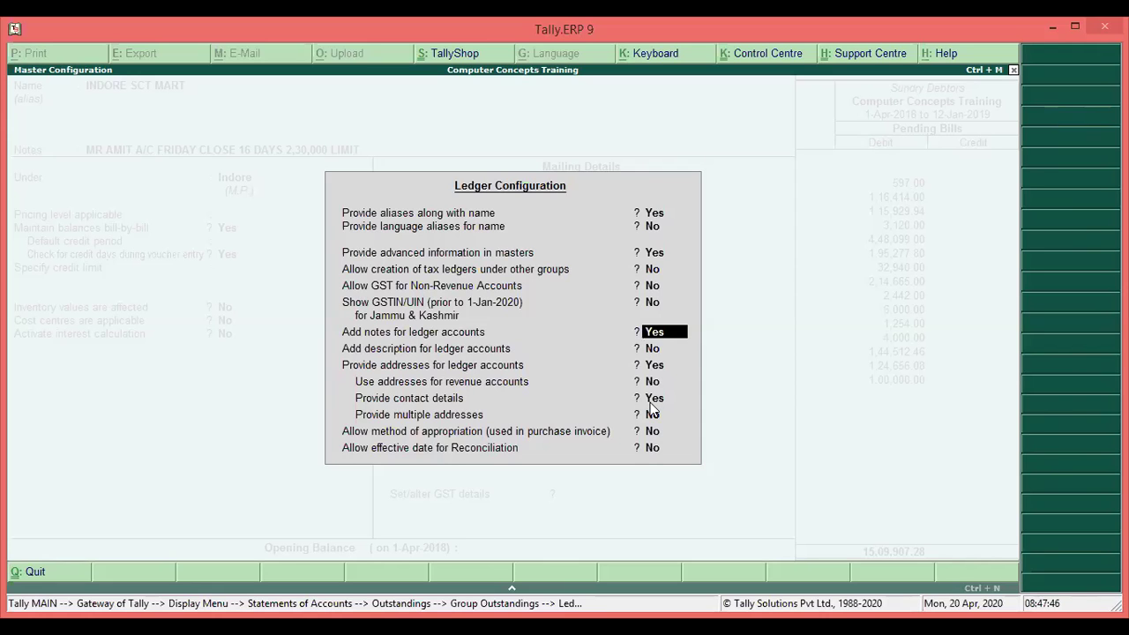
{"action": "left_click", "coordinate": [653, 402]}
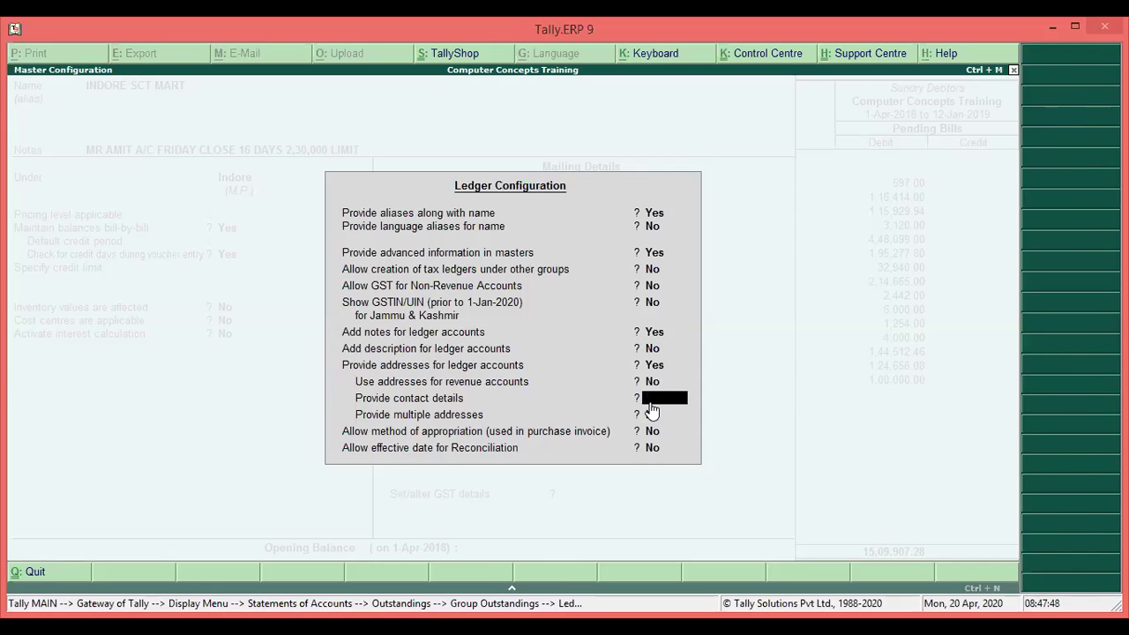
{"action": "key", "text": "ctrl+a"}
{"action": "key", "text": "Escape"}
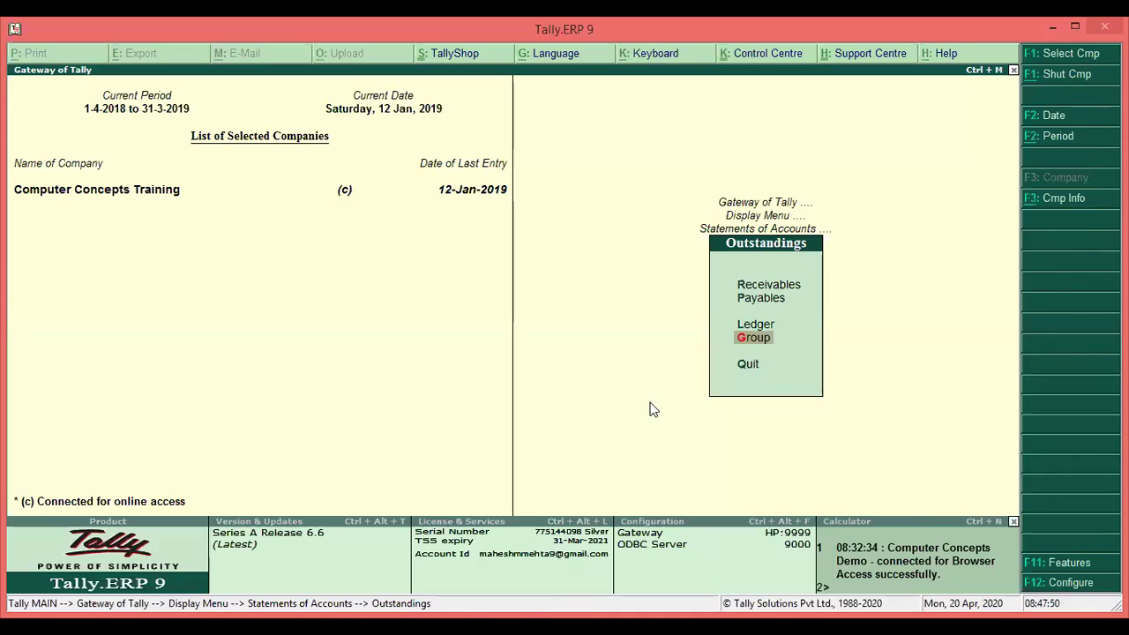
{"action": "key", "text": "Escape"}
{"action": "key", "text": "Escape"}
{"action": "key", "text": "Escape"}
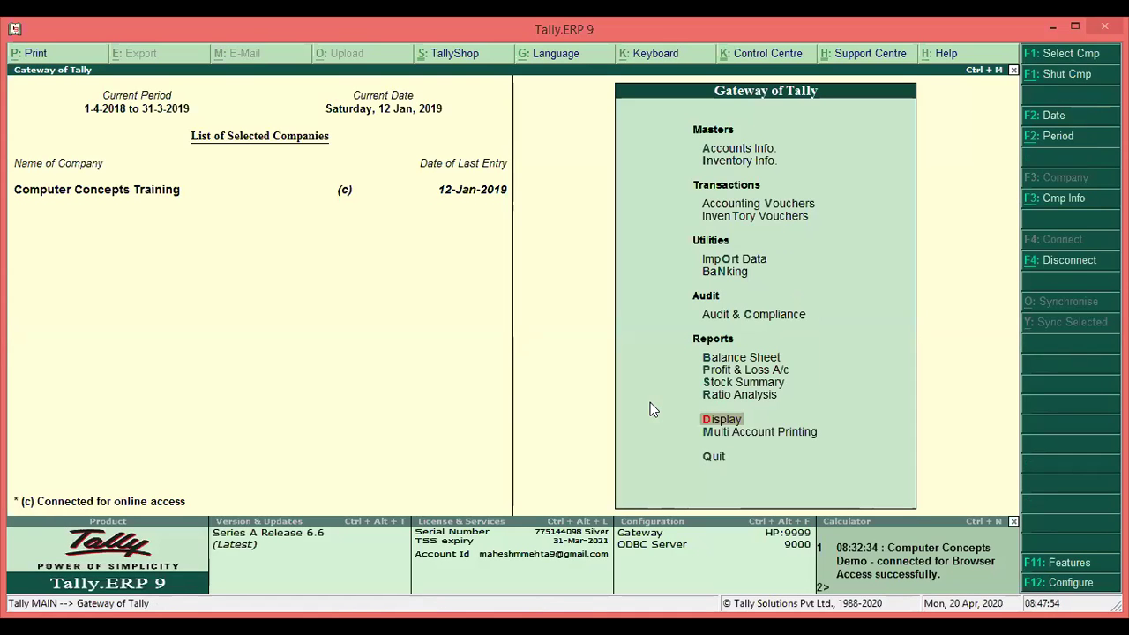
Display the Balance Sheet and set its period to end on 31-7-2018.
{"action": "key", "text": "Up"}
{"action": "key", "text": "Up"}
{"action": "key", "text": "Up"}
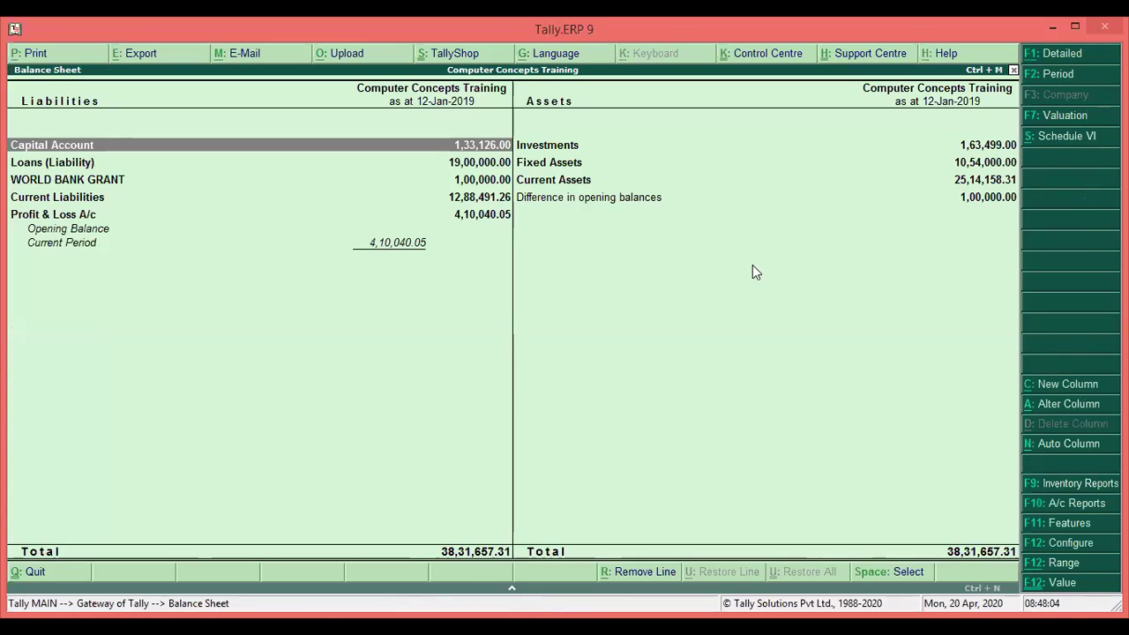
{"action": "left_click", "coordinate": [1042, 80]}
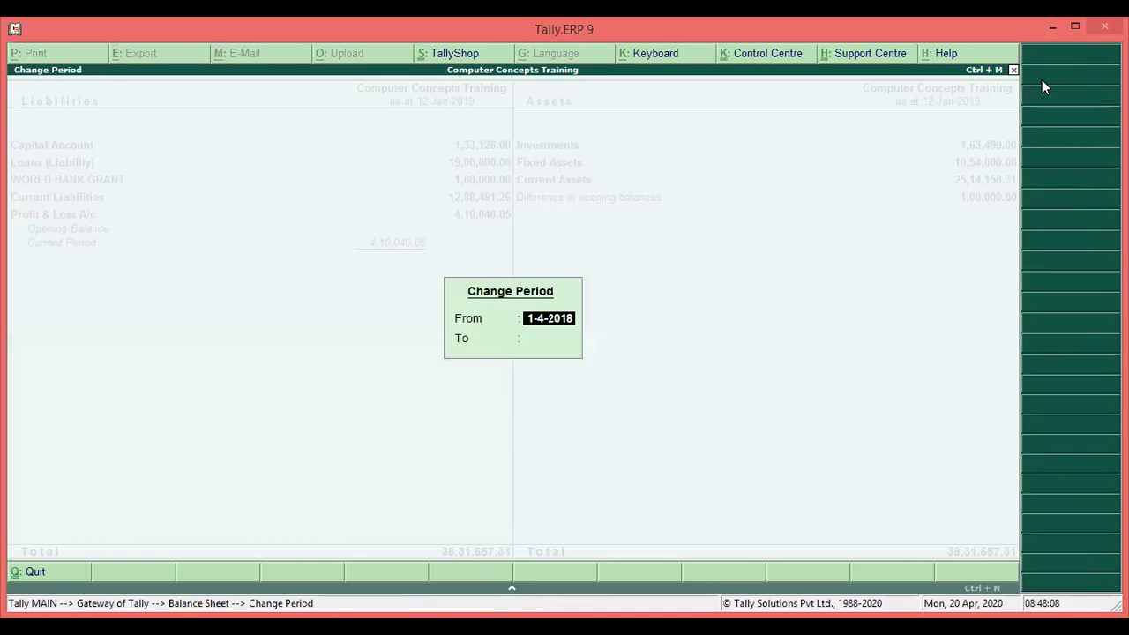
{"action": "key", "text": "Return"}
{"action": "type", "text": "31-7"}
{"action": "key", "text": "Return"}
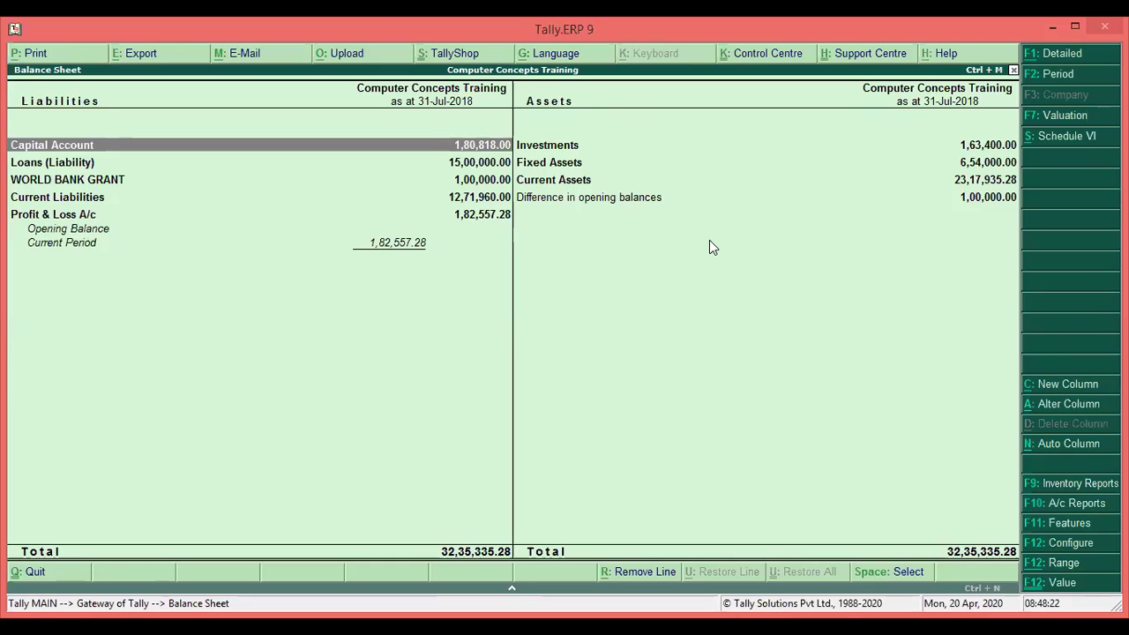
Add a comparison column to the Balance Sheet for the period ending 16-8-2018.
{"action": "left_click", "coordinate": [1050, 391]}
{"action": "key", "text": "Return"}
{"action": "type", "text": "16 8"}
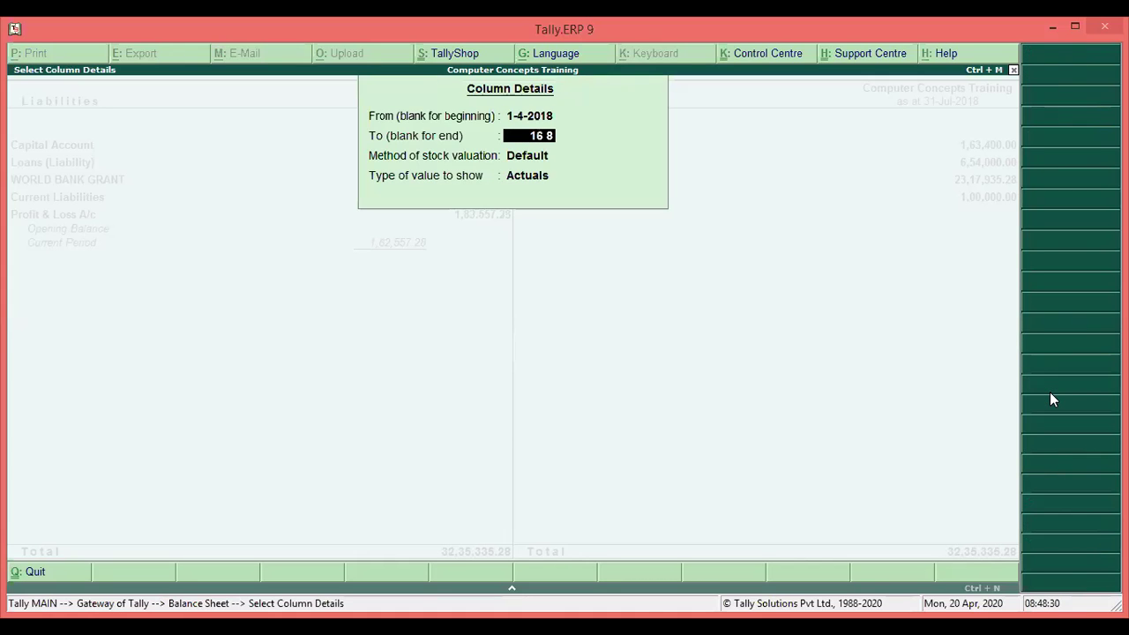
{"action": "key", "text": "ctrl+a"}
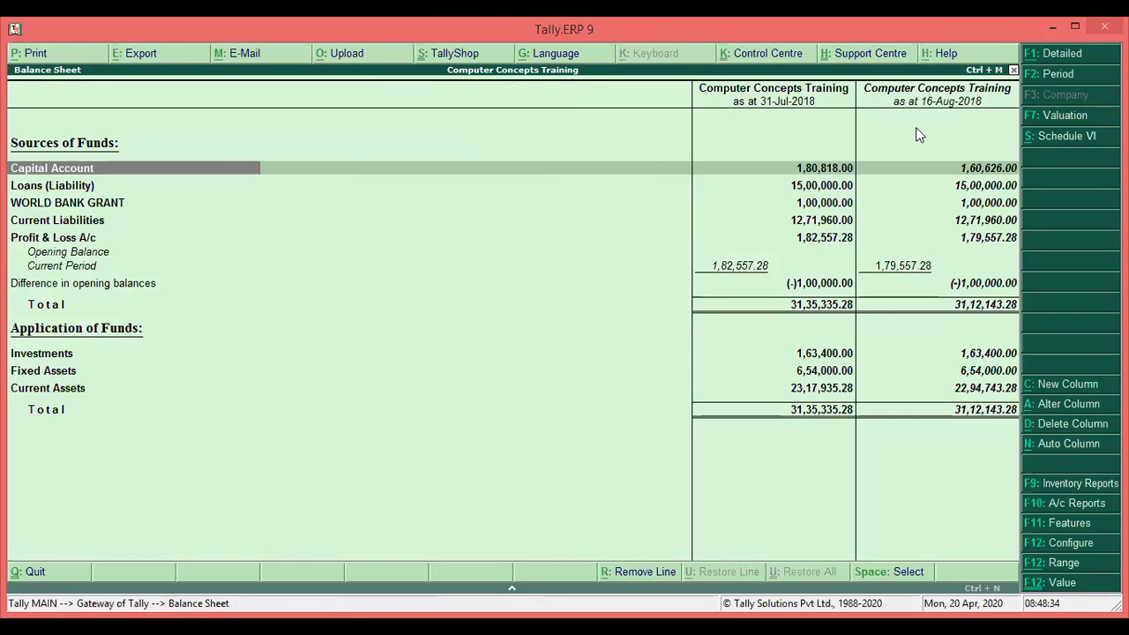
Add another Balance Sheet column for the period ending 31-10-2018.
{"action": "left_click", "coordinate": [1043, 386]}
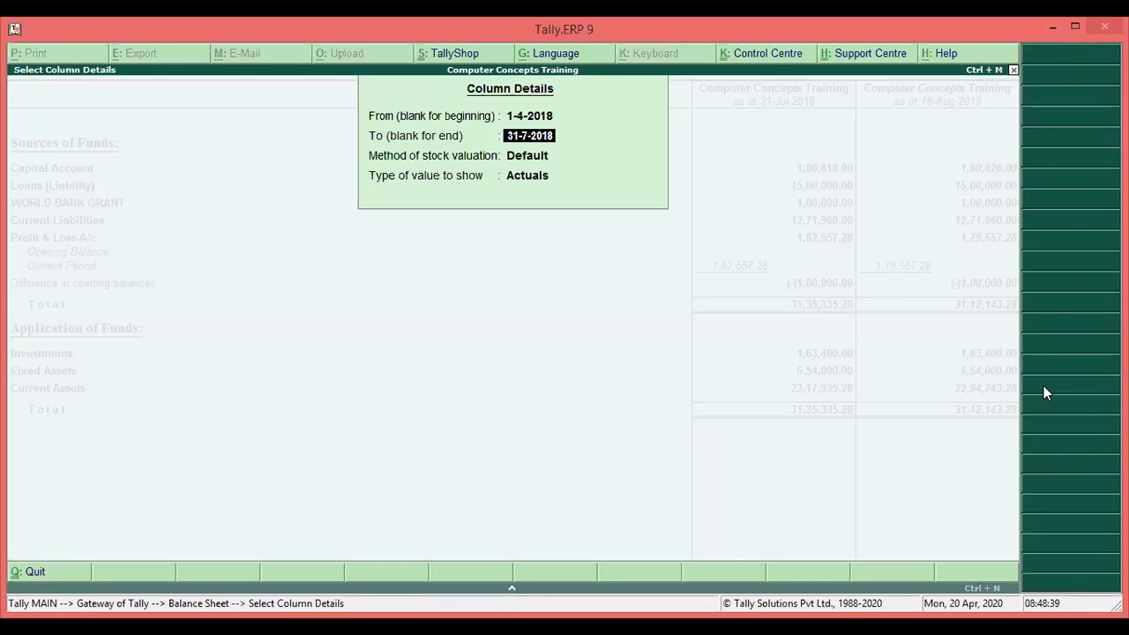
{"action": "type", "text": "31 11"}
{"action": "key", "text": "BackSpace"}
{"action": "key", "text": "BackSpace"}
{"action": "key", "text": "BackSpace"}
{"action": "key", "text": "BackSpace"}
{"action": "type", "text": "0 10"}
{"action": "key", "text": "BackSpace"}
{"action": "key", "text": "BackSpace"}
{"action": "key", "text": "BackSpace"}
{"action": "key", "text": "BackSpace"}
{"action": "type", "text": "1 10"}
{"action": "key", "text": "Return"}
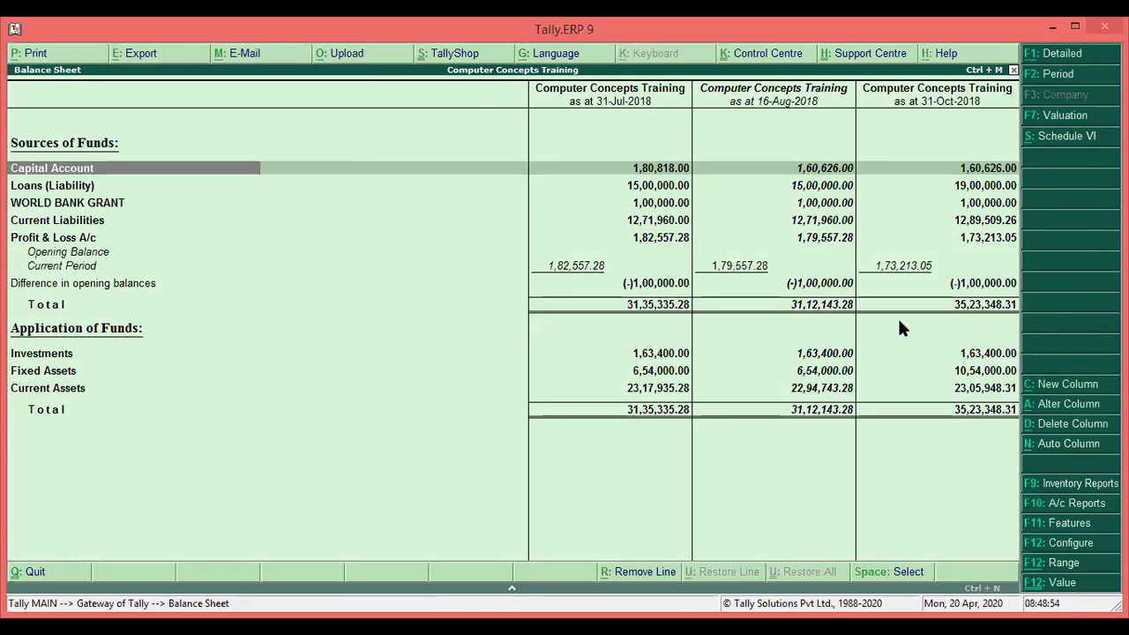
Reopen the Balance Sheet and auto-repeat its columns on a Monthly basis.
{"action": "key", "text": "Escape"}
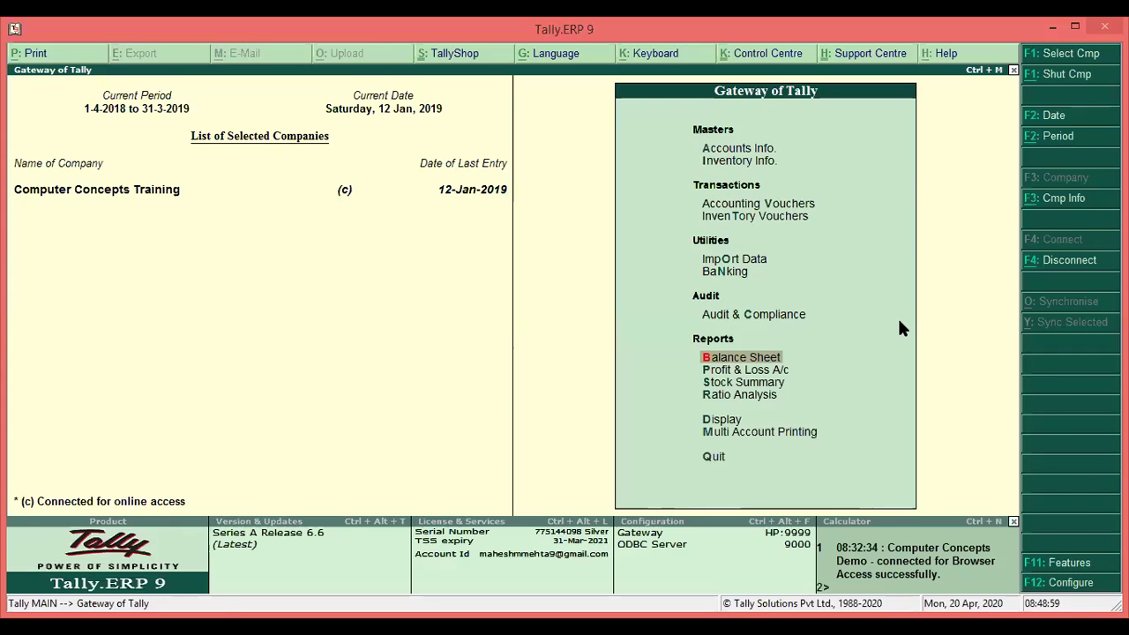
{"action": "key", "text": "Return"}
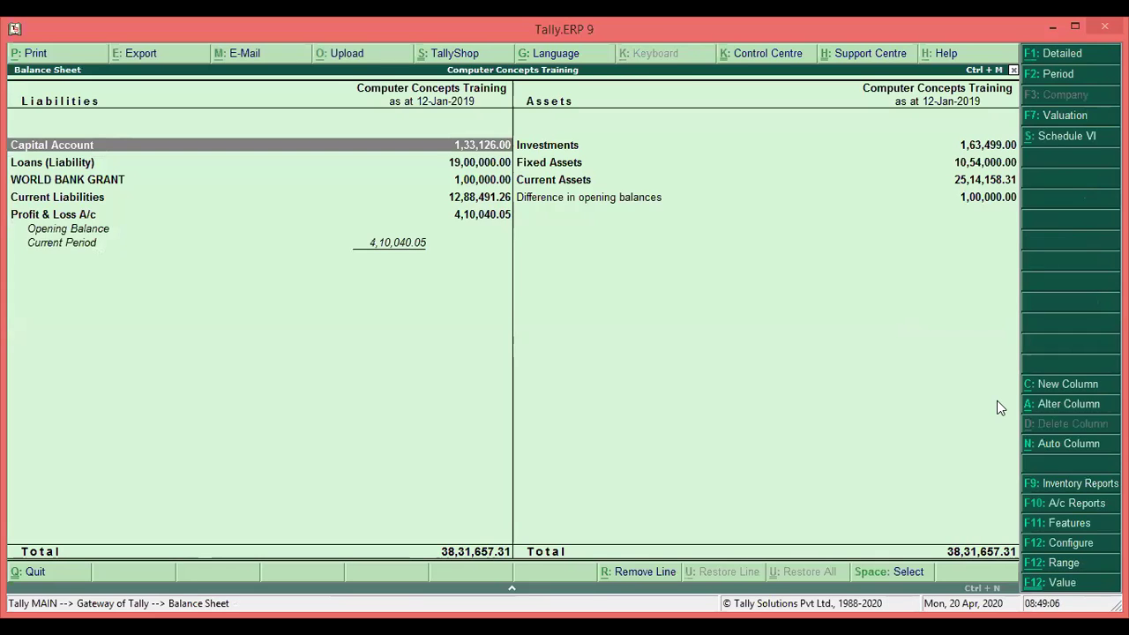
{"action": "left_click", "coordinate": [1050, 452]}
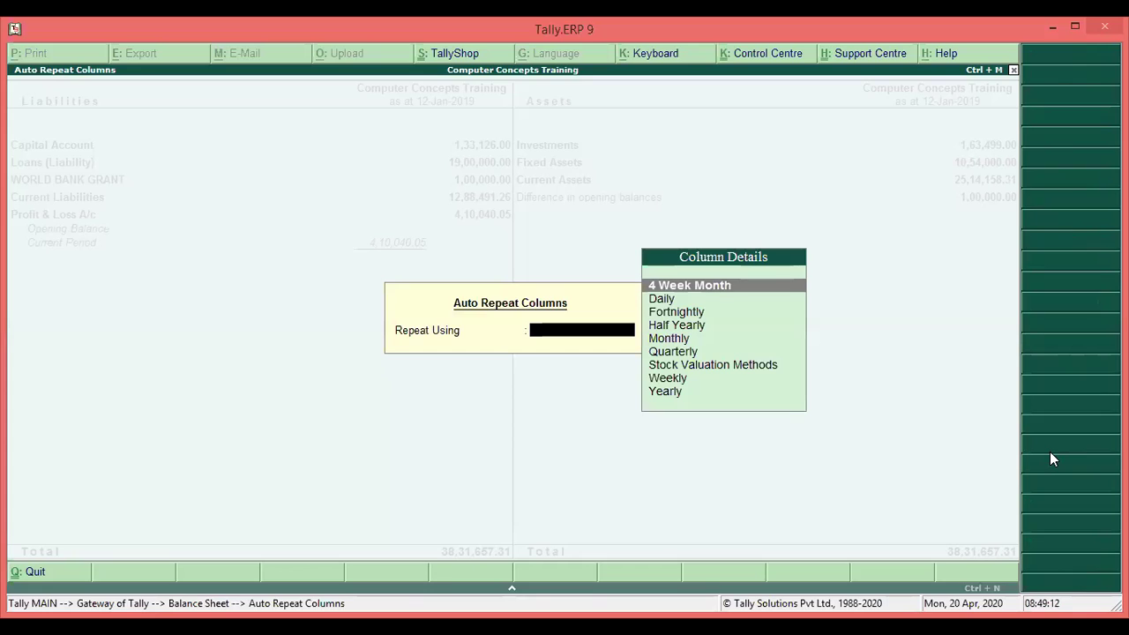
{"action": "key", "text": "Down"}
{"action": "key", "text": "Down"}
{"action": "key", "text": "Down"}
{"action": "key", "text": "Down"}
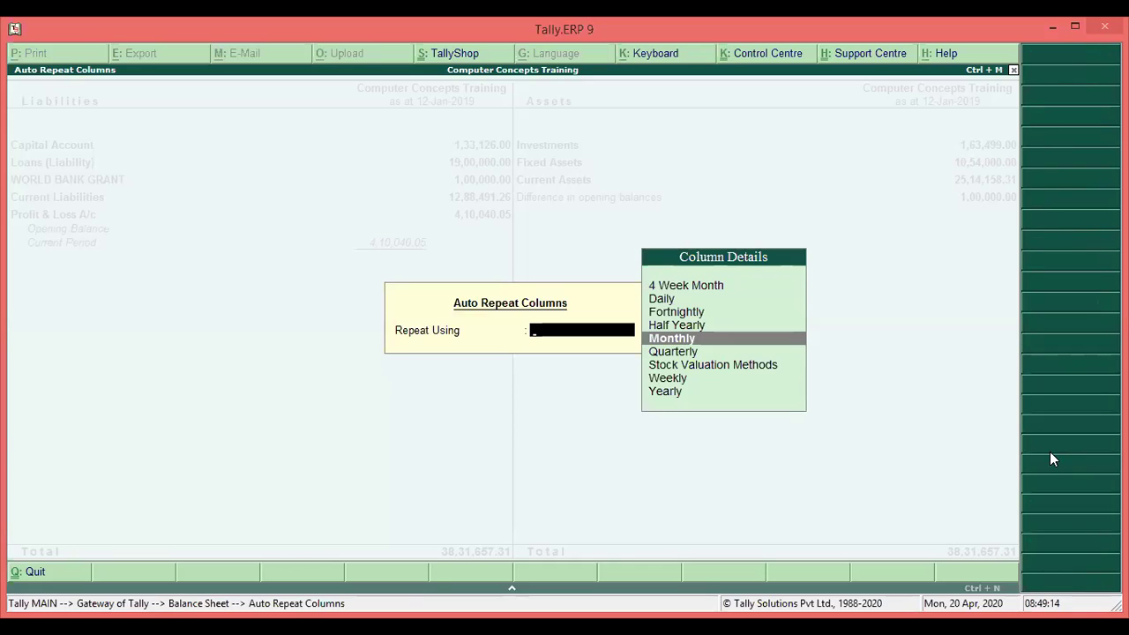
{"action": "key", "text": "Up"}
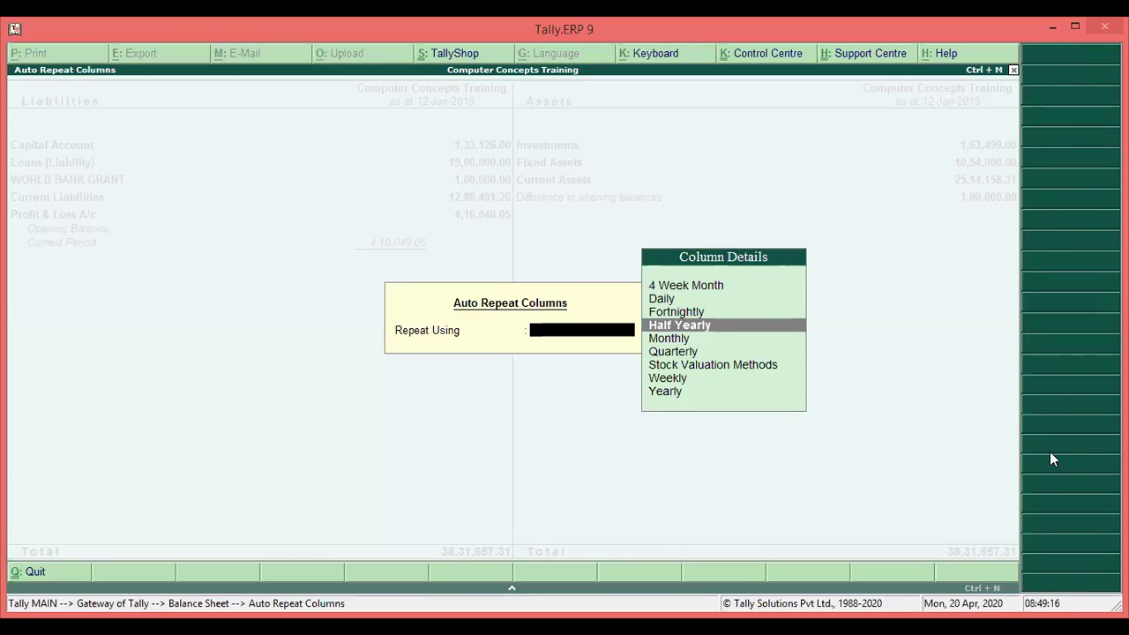
{"action": "key", "text": "Up"}
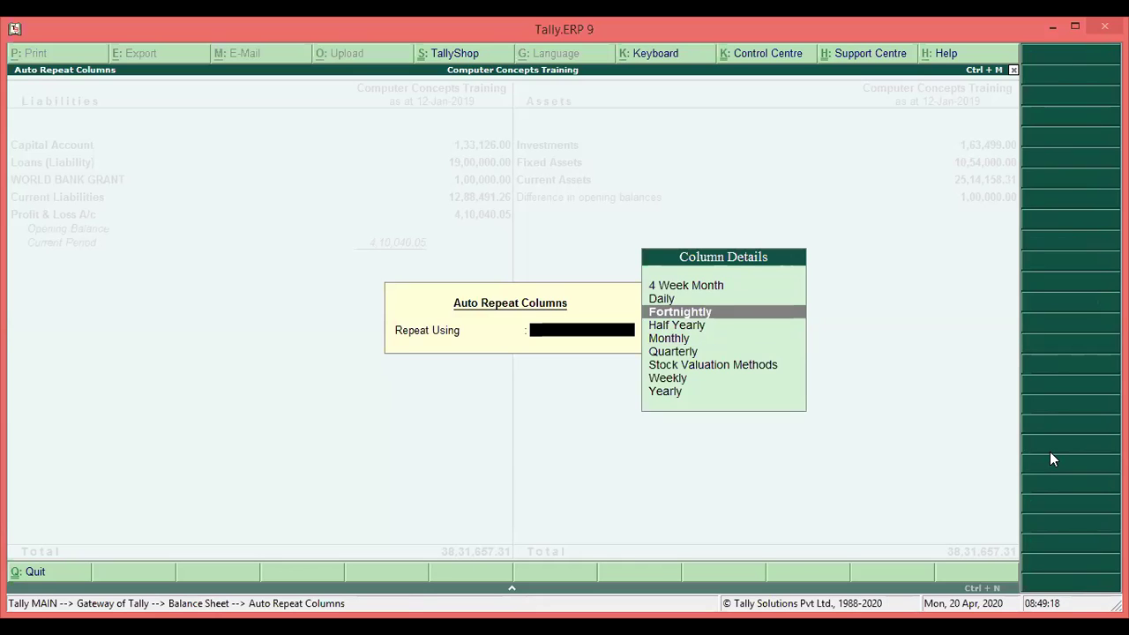
{"action": "key", "text": "Up"}
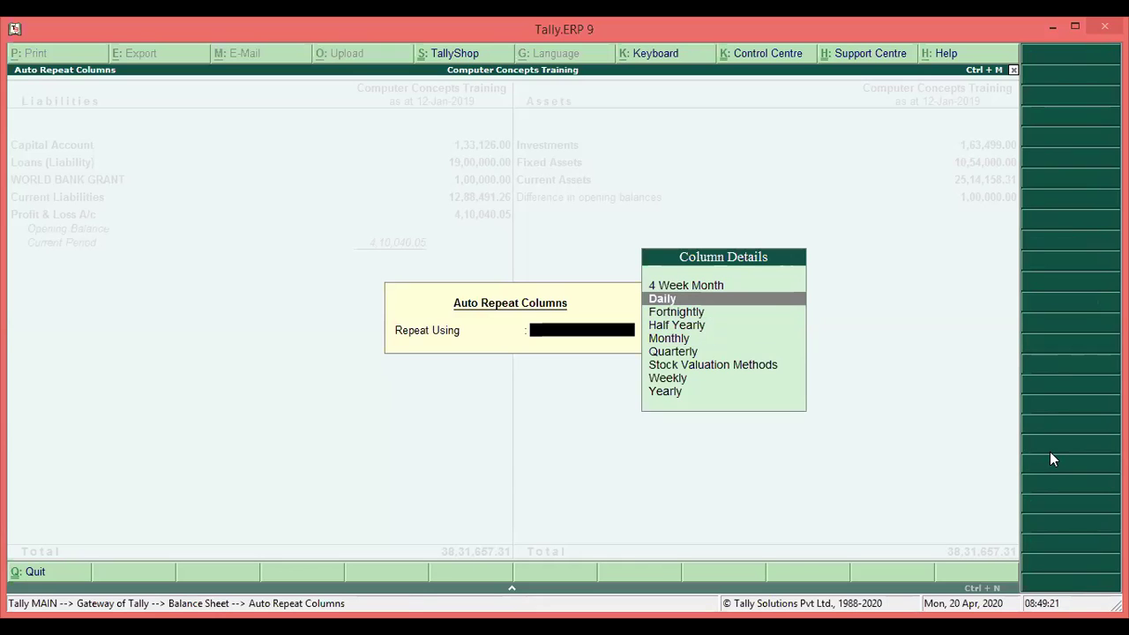
{"action": "key", "text": "Down"}
{"action": "key", "text": "Down"}
{"action": "key", "text": "Down"}
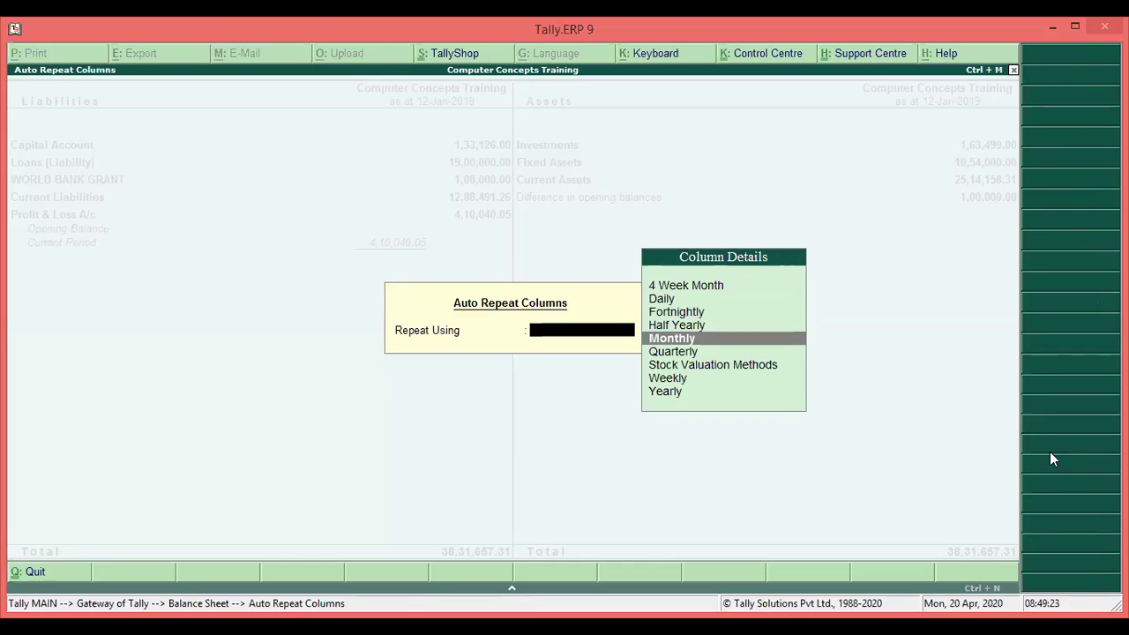
{"action": "key", "text": "Return"}
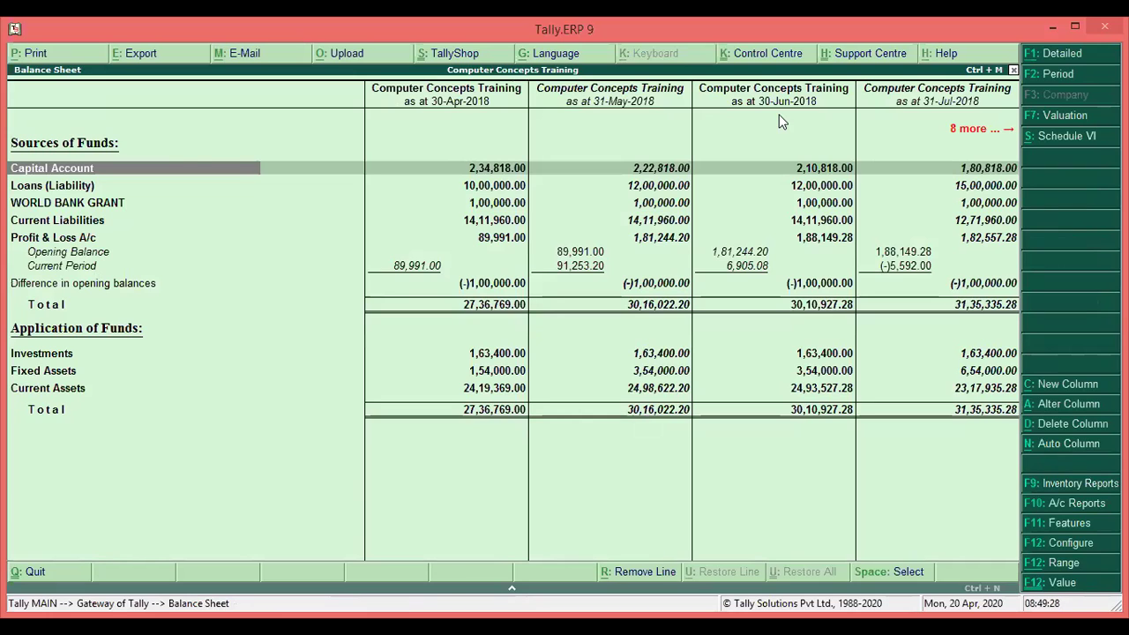
Examine the month-wise Balance Sheet columns through March 2019, and return to the first month.
{"action": "key", "text": "Right"}
{"action": "key", "text": "Right"}
{"action": "key", "text": "Right"}
{"action": "key", "text": "Right"}
{"action": "key", "text": "Right"}
{"action": "key", "text": "Right"}
{"action": "key", "text": "Right"}
{"action": "key", "text": "Right"}
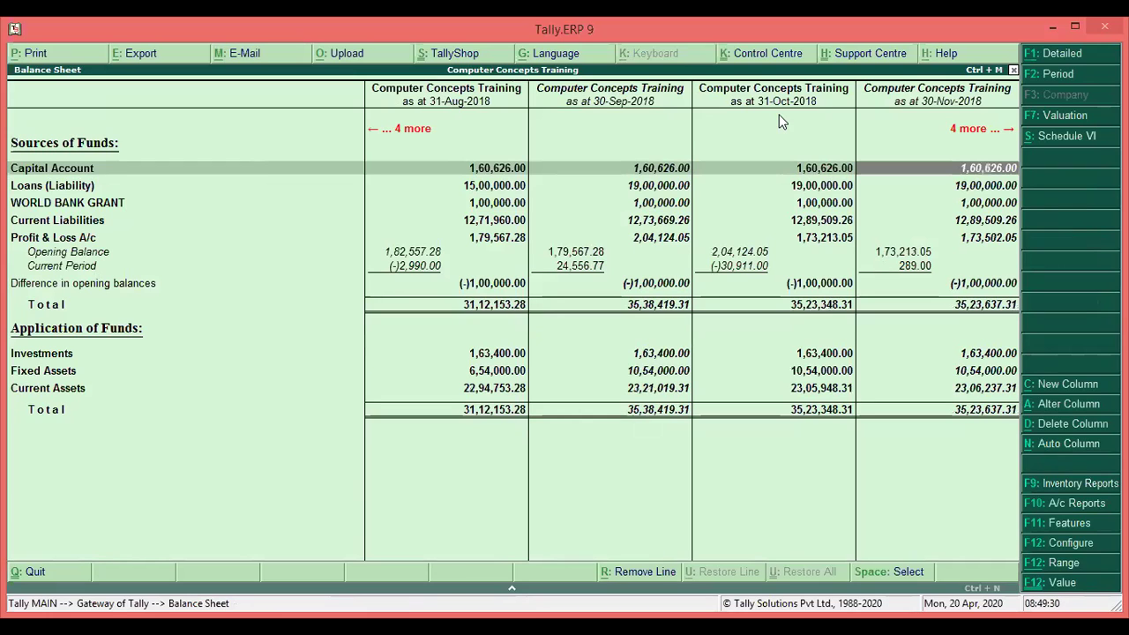
{"action": "key", "text": "Right"}
{"action": "key", "text": "Right"}
{"action": "key", "text": "Right"}
{"action": "key", "text": "Right"}
{"action": "key", "text": "Left"}
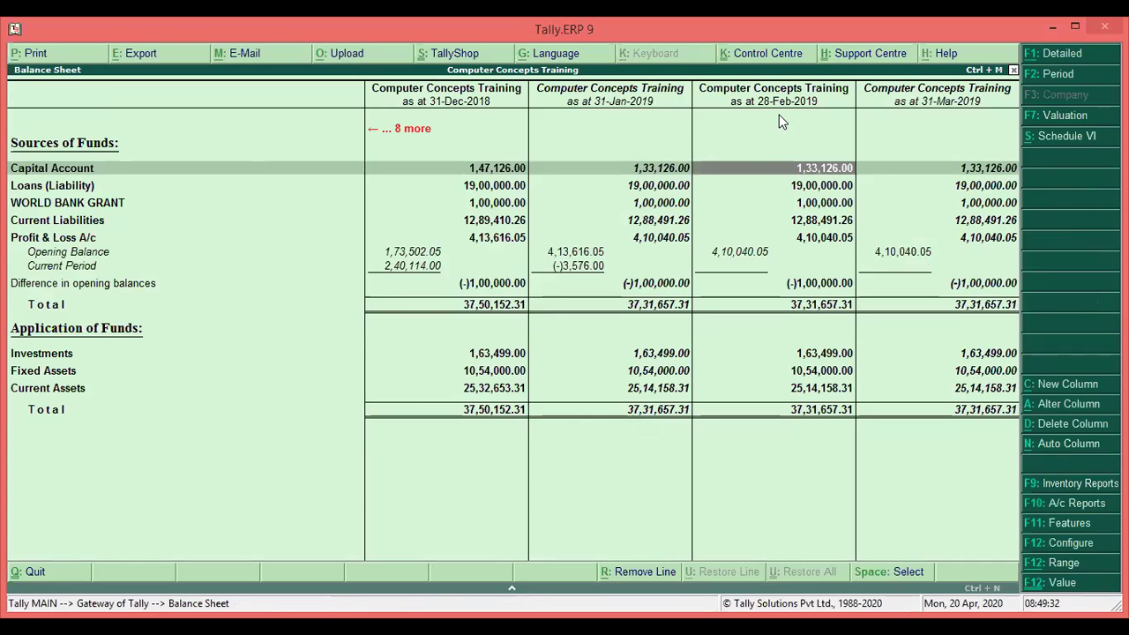
{"action": "key", "text": "Home"}
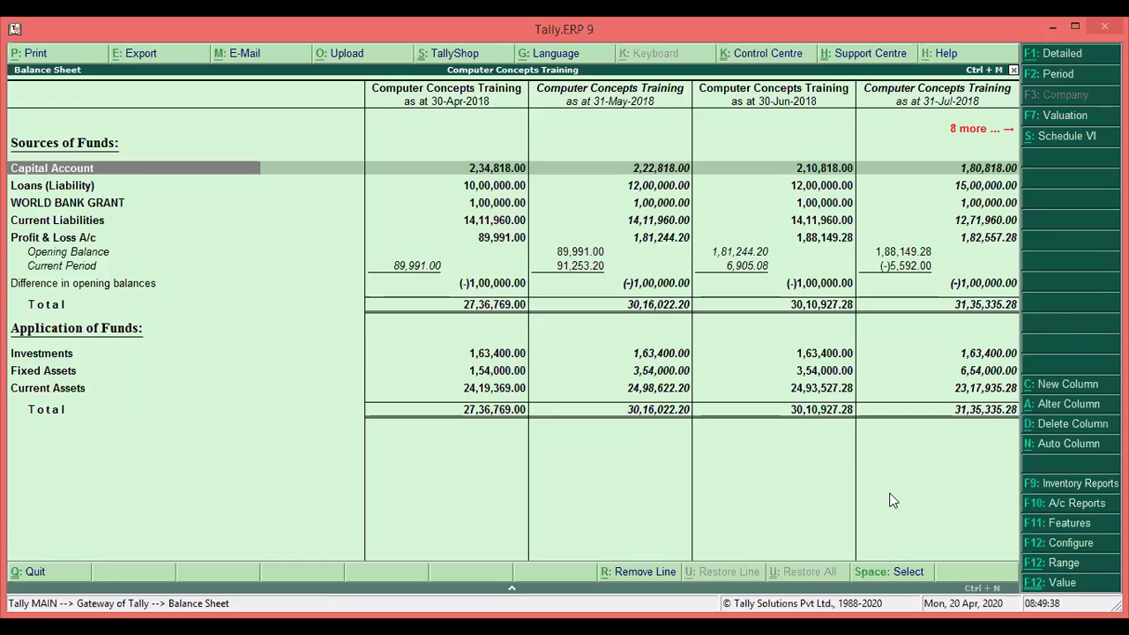
Display the Profit & Loss A/c and auto-repeat its columns on a Monthly basis.
{"action": "key", "text": "Escape"}
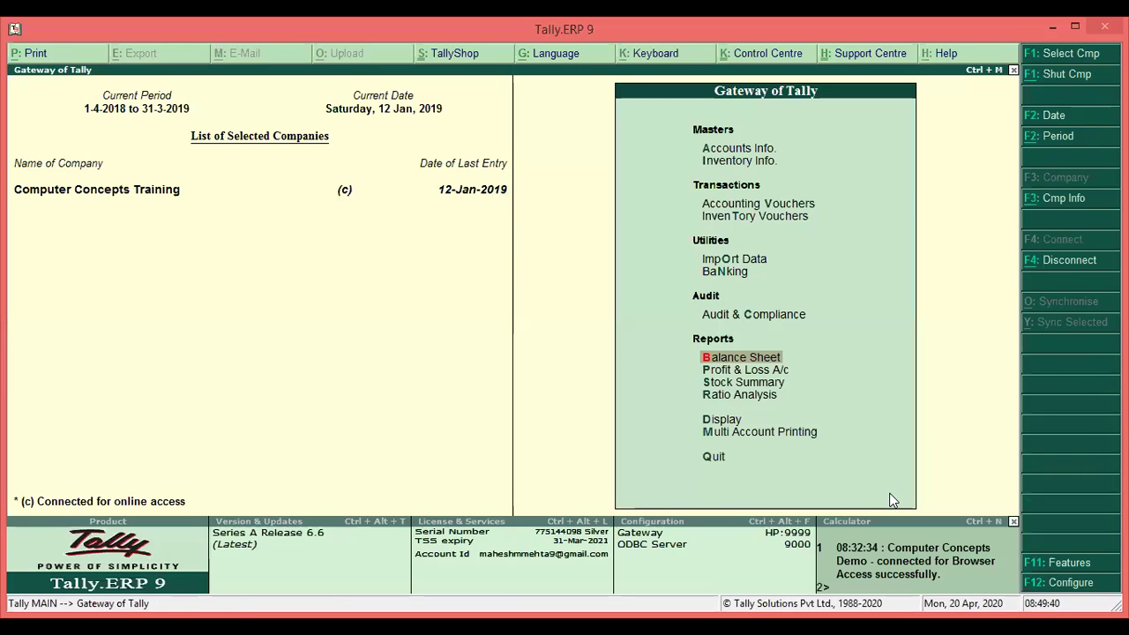
{"action": "key", "text": "p"}
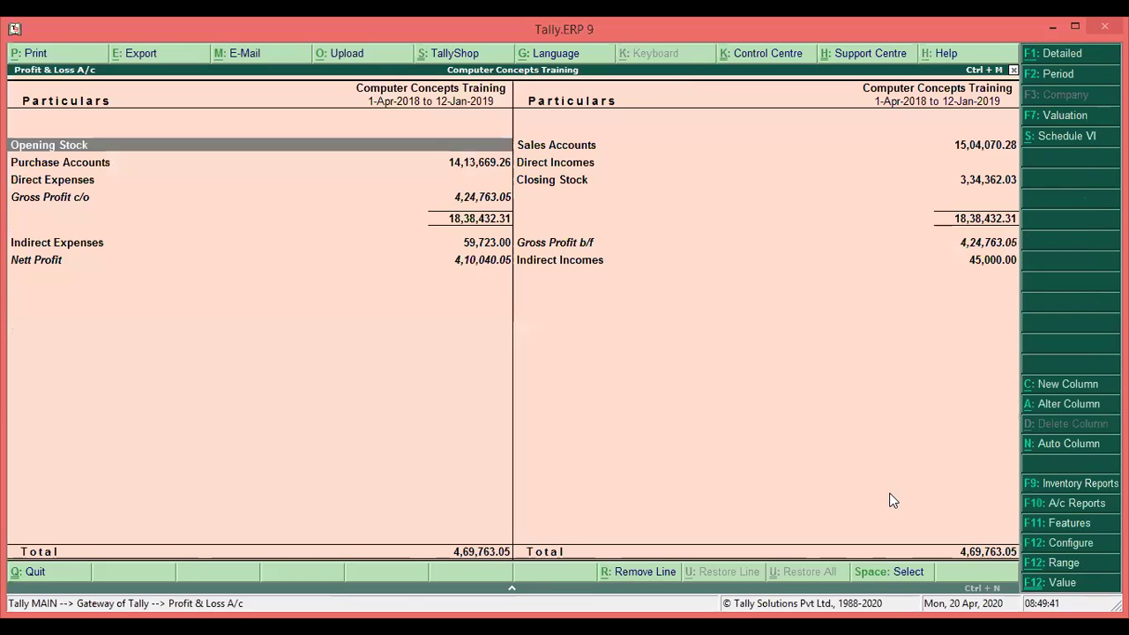
{"action": "left_click", "coordinate": [1084, 448]}
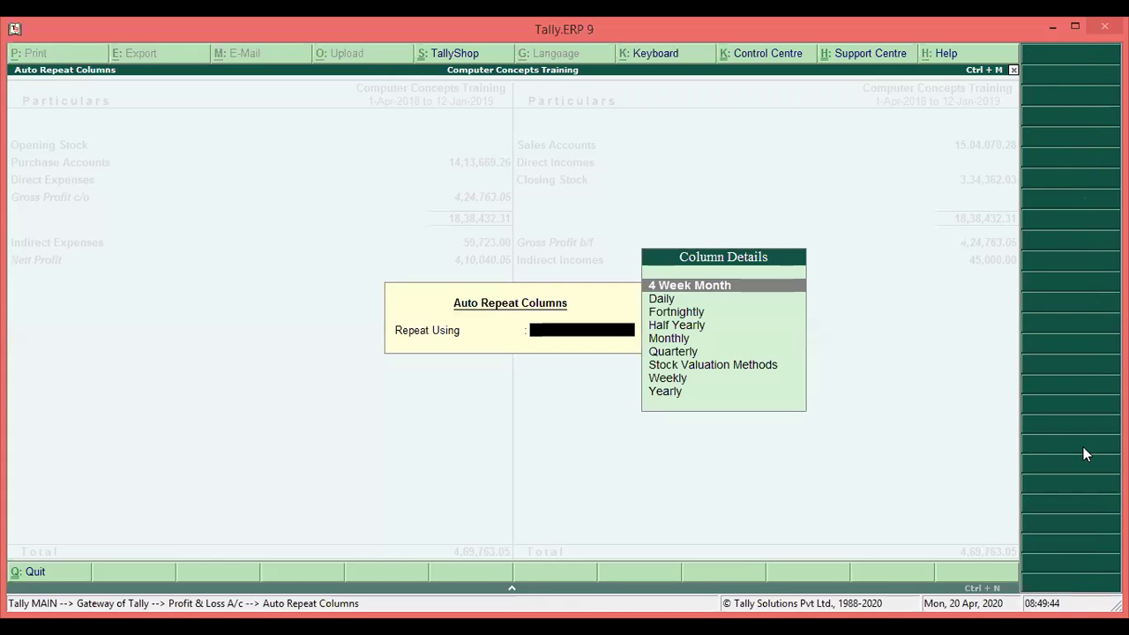
{"action": "key", "text": "Down"}
{"action": "key", "text": "Down"}
{"action": "key", "text": "Down"}
{"action": "key", "text": "Down"}
{"action": "key", "text": "Return"}
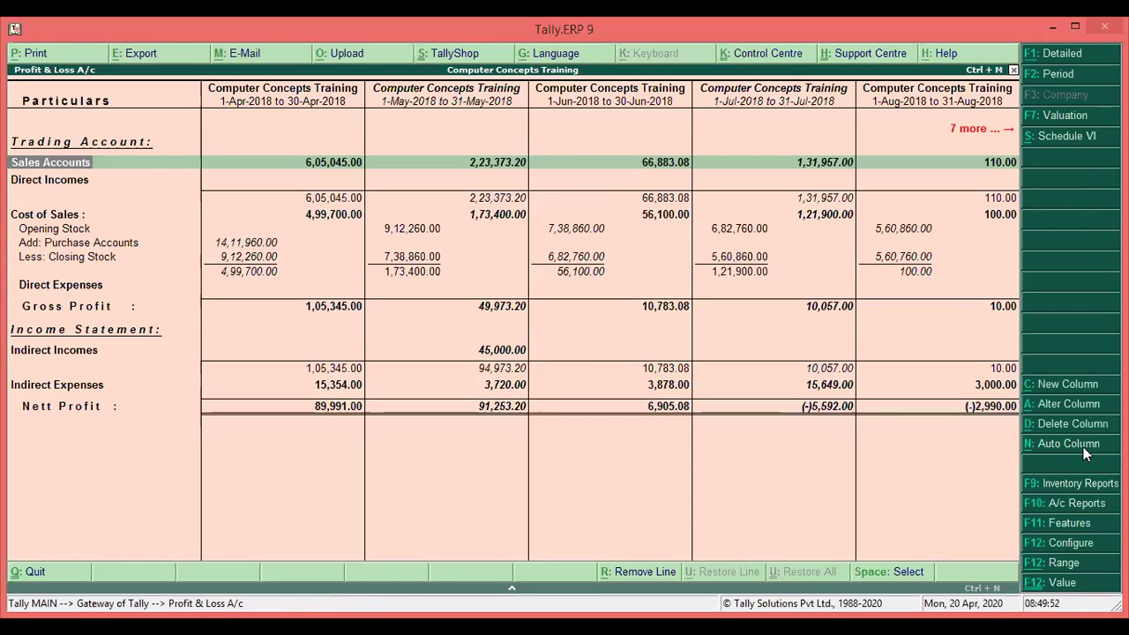
Reopen the Profit & Loss A/c, drill down into the Indirect Expenses group summary and select Godown Rent A/c.
{"action": "key", "text": "Escape"}
{"action": "key", "text": "Return"}
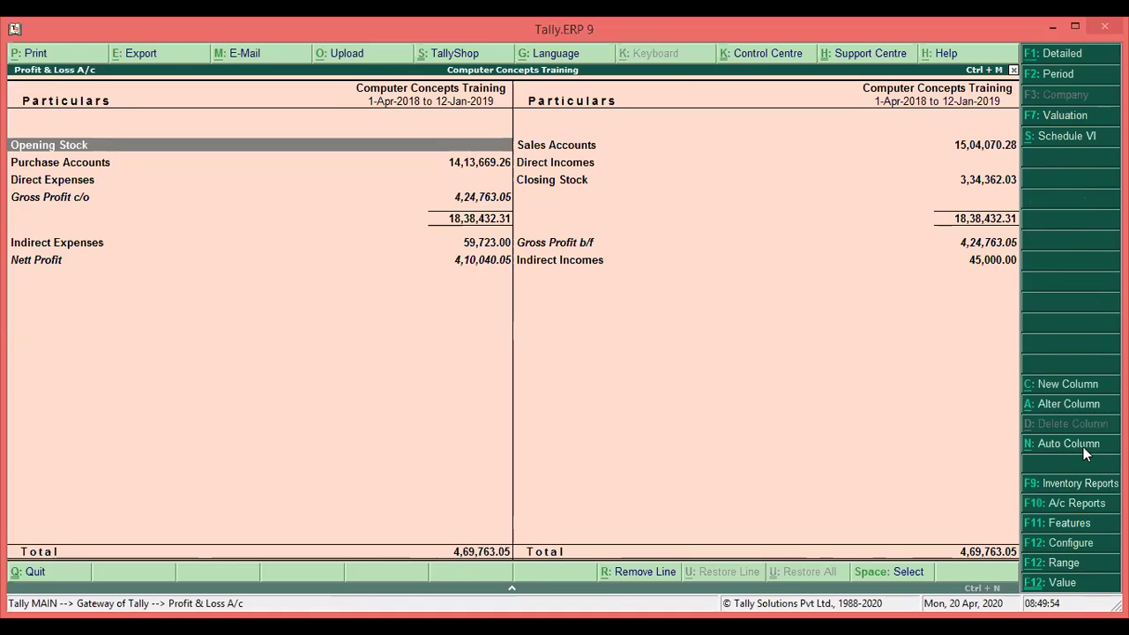
{"action": "key", "text": "Down"}
{"action": "key", "text": "Down"}
{"action": "key", "text": "Down"}
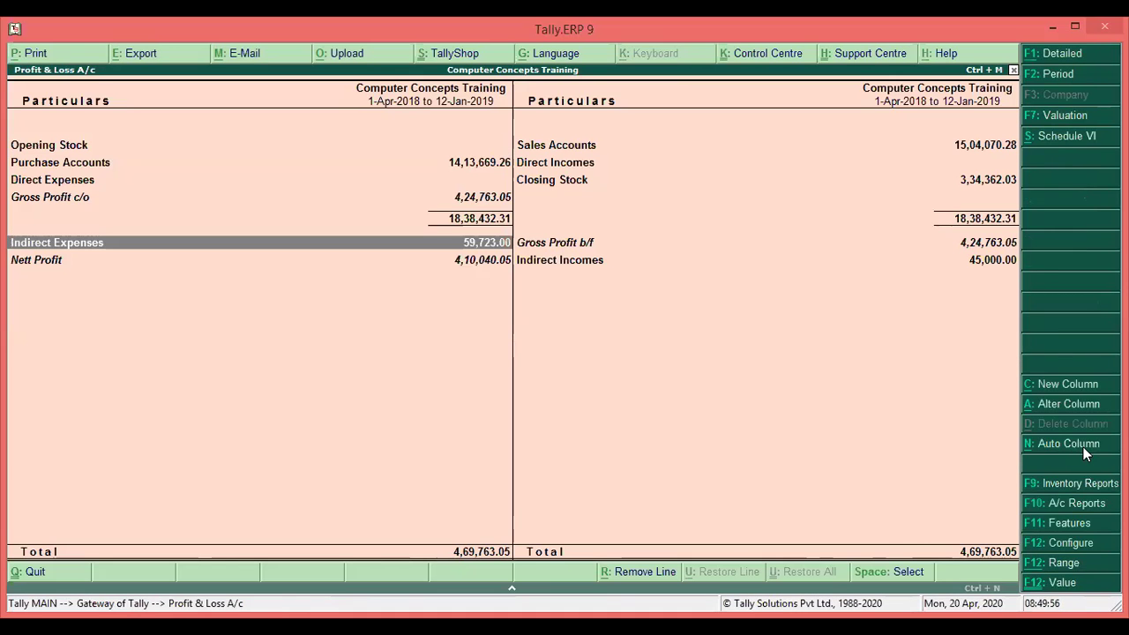
{"action": "key", "text": "Return"}
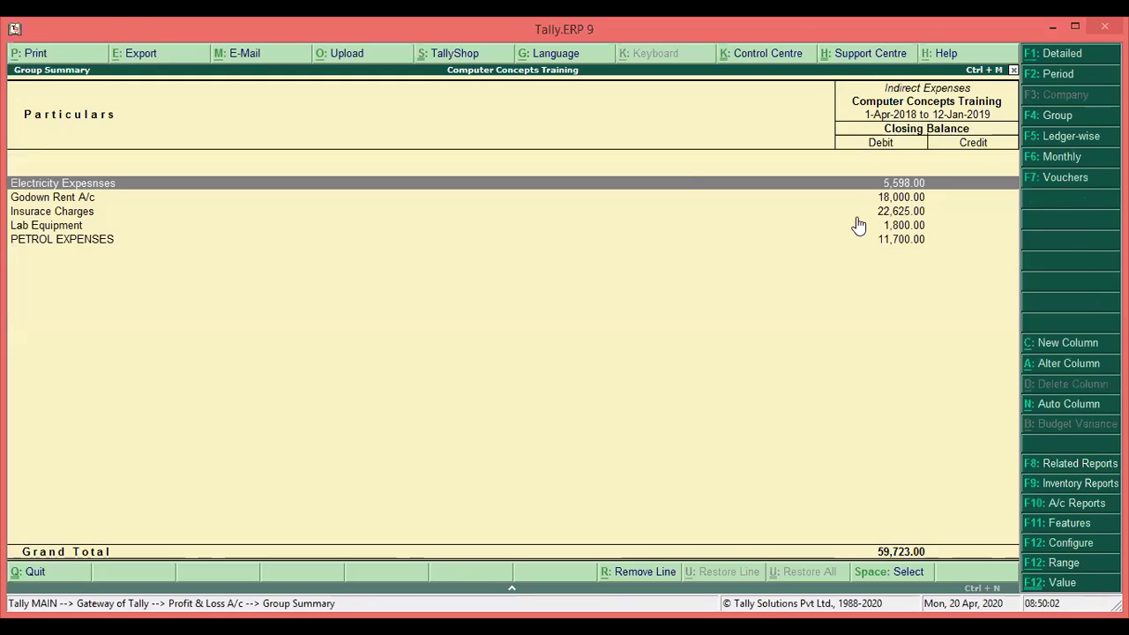
{"action": "left_click", "coordinate": [901, 202]}
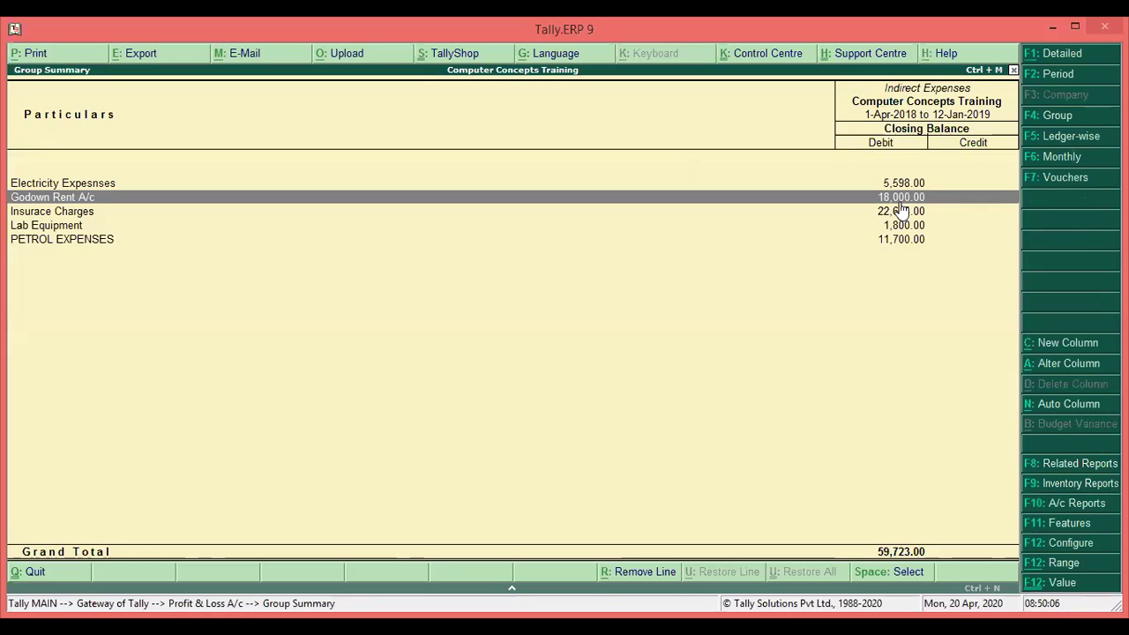
Auto-repeat the Indirect Expenses group summary columns on a Monthly basis.
{"action": "left_click", "coordinate": [1055, 410]}
{"action": "key", "text": "Down"}
{"action": "key", "text": "Down"}
{"action": "key", "text": "Down"}
{"action": "key", "text": "Down"}
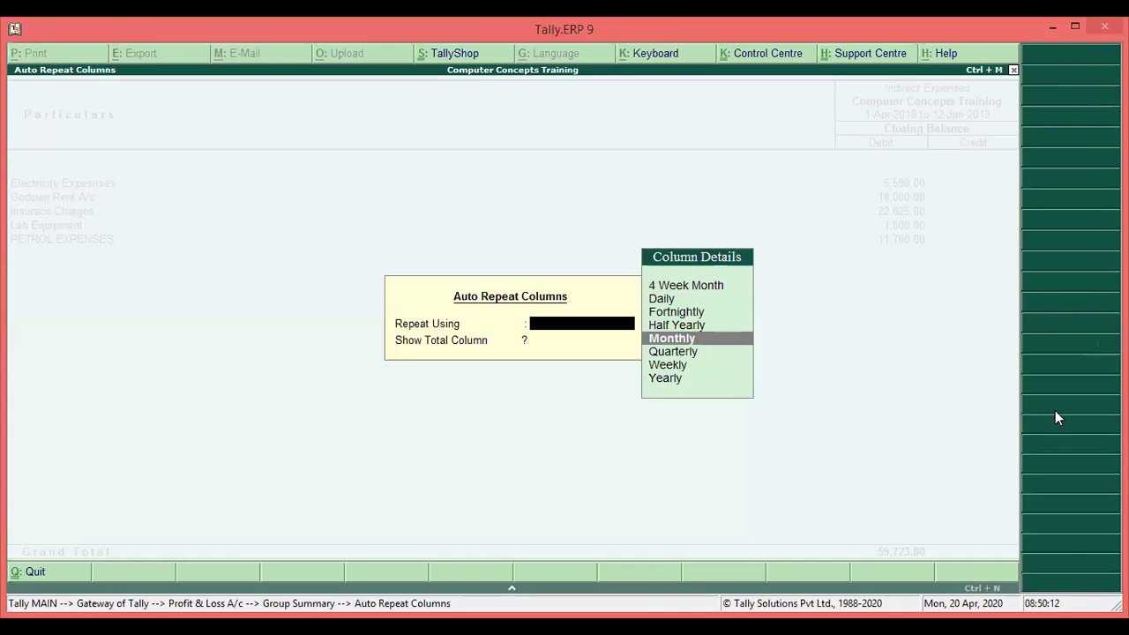
{"action": "key", "text": "Return"}
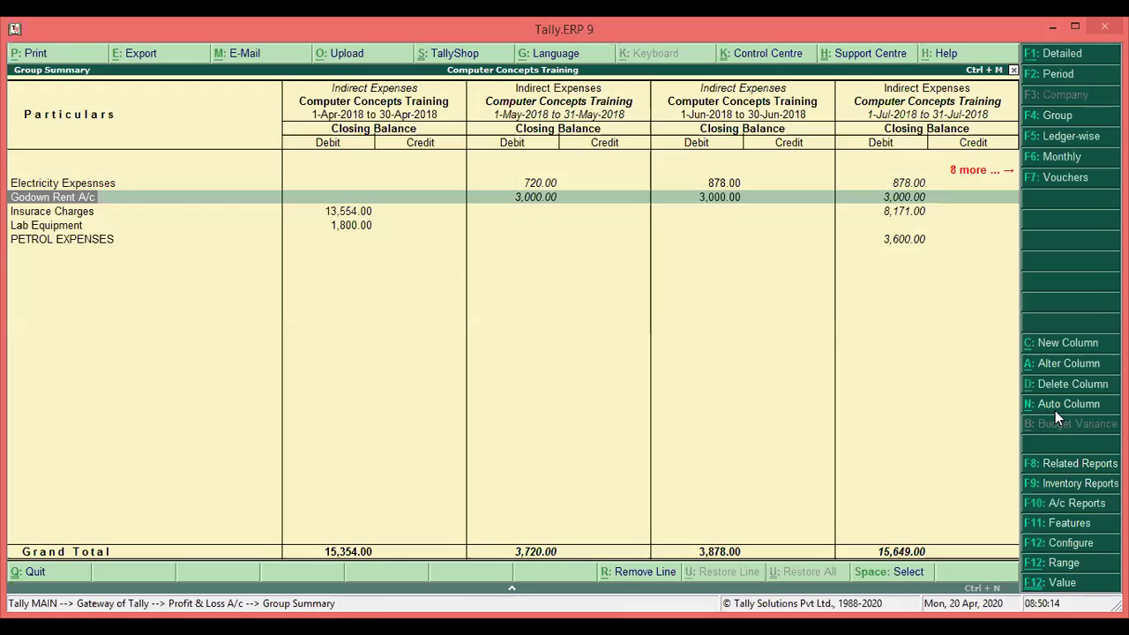
Examine the monthly Godown Rent A/c amounts from May to October 2018.
{"action": "key", "text": "Up"}
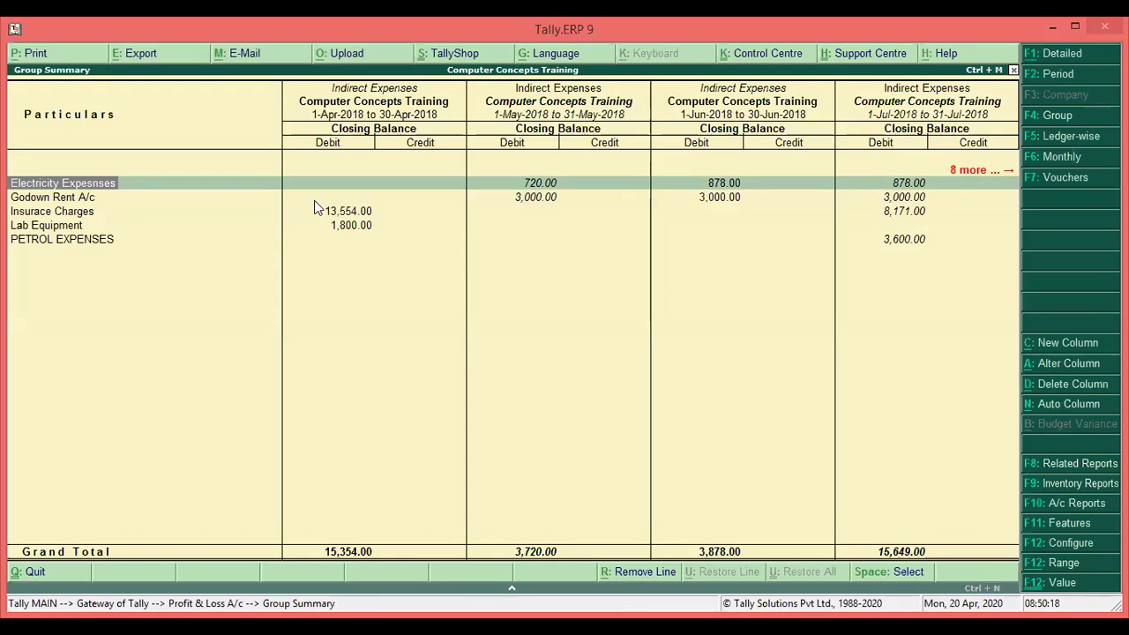
{"action": "left_click", "coordinate": [533, 203]}
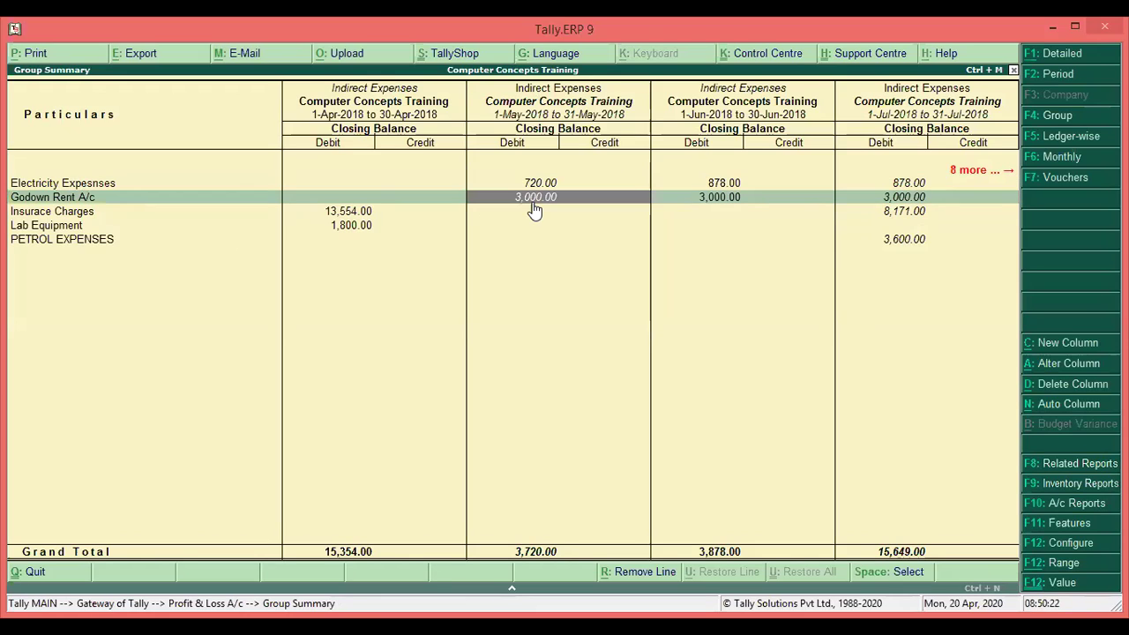
{"action": "key", "text": "Right"}
{"action": "key", "text": "Right"}
{"action": "key", "text": "Right"}
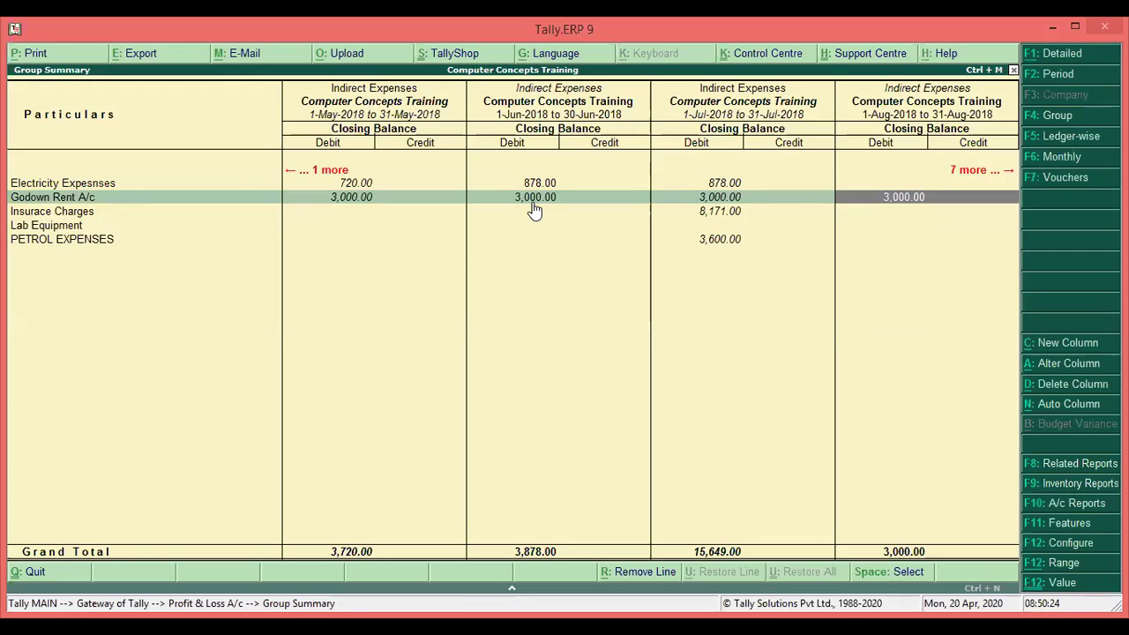
{"action": "key", "text": "Right"}
{"action": "key", "text": "Right"}
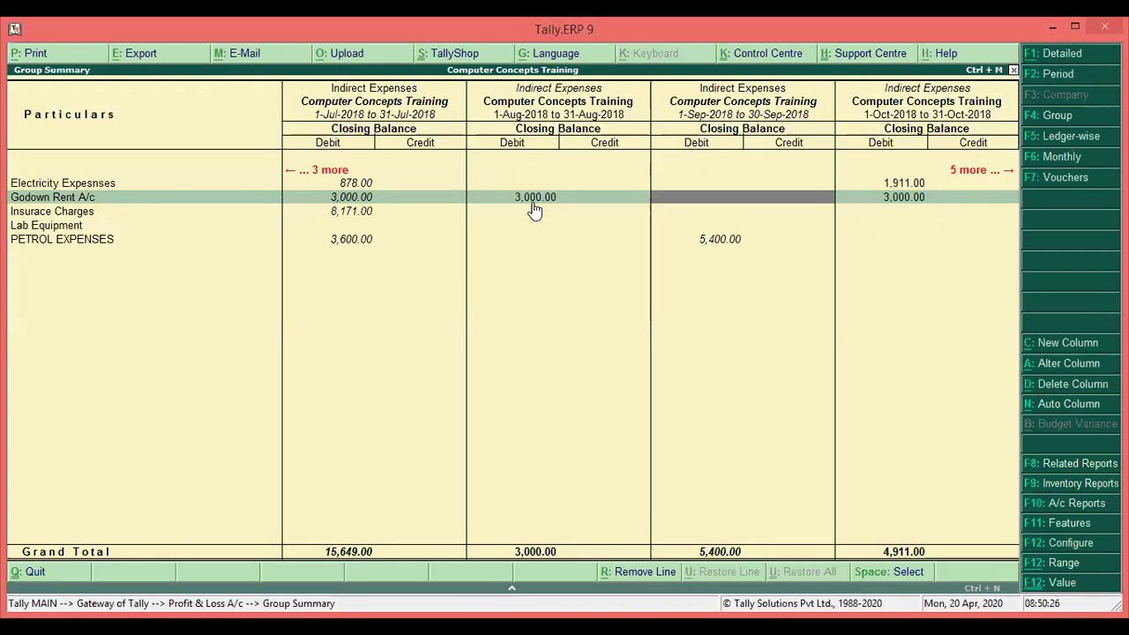
{"action": "key", "text": "Right"}
{"action": "key", "text": "Left"}
Examine the monthly electricity expense amounts from April 2018 through March 2019.
{"action": "key", "text": "Up"}
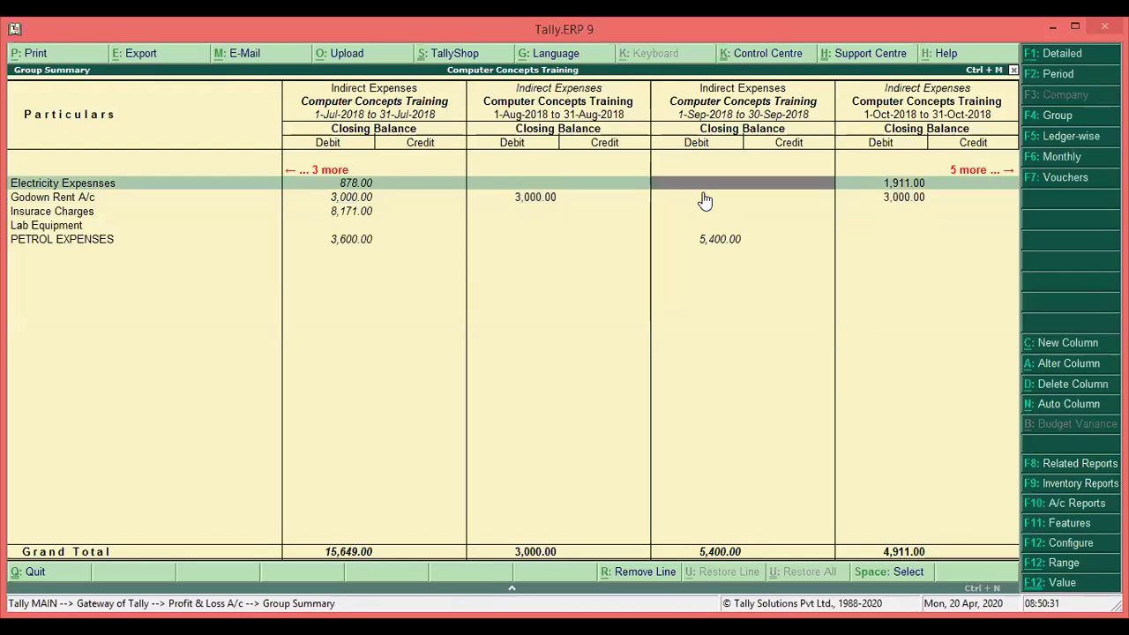
{"action": "key", "text": "Left"}
{"action": "key", "text": "Left"}
{"action": "key", "text": "Left"}
{"action": "key", "text": "Left"}
{"action": "key", "text": "Left"}
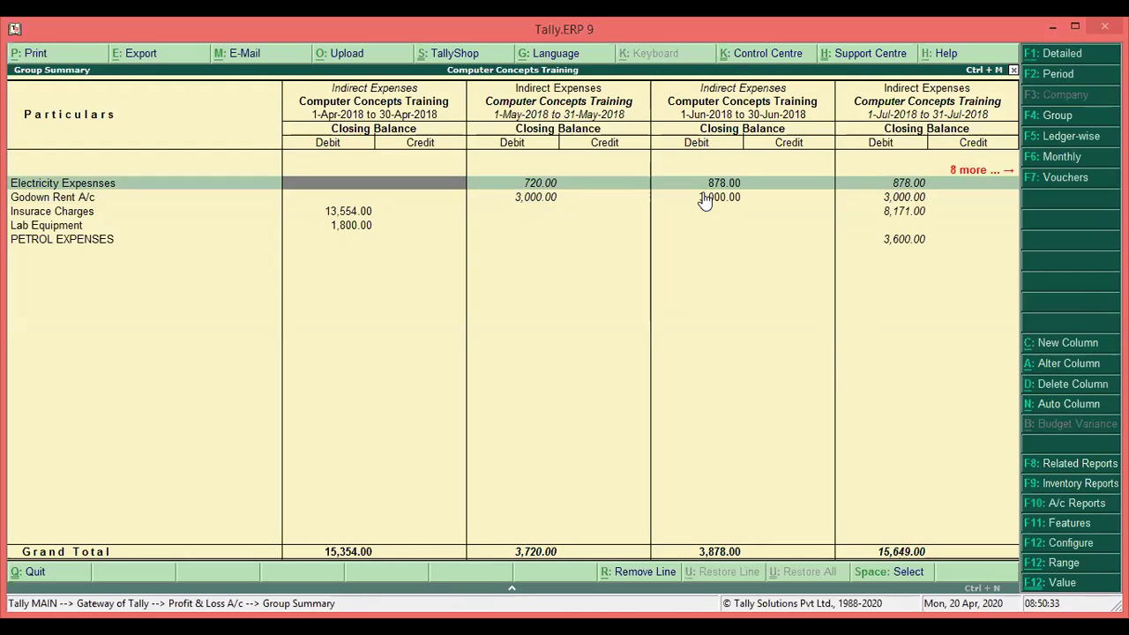
{"action": "key", "text": "Right"}
{"action": "key", "text": "Right"}
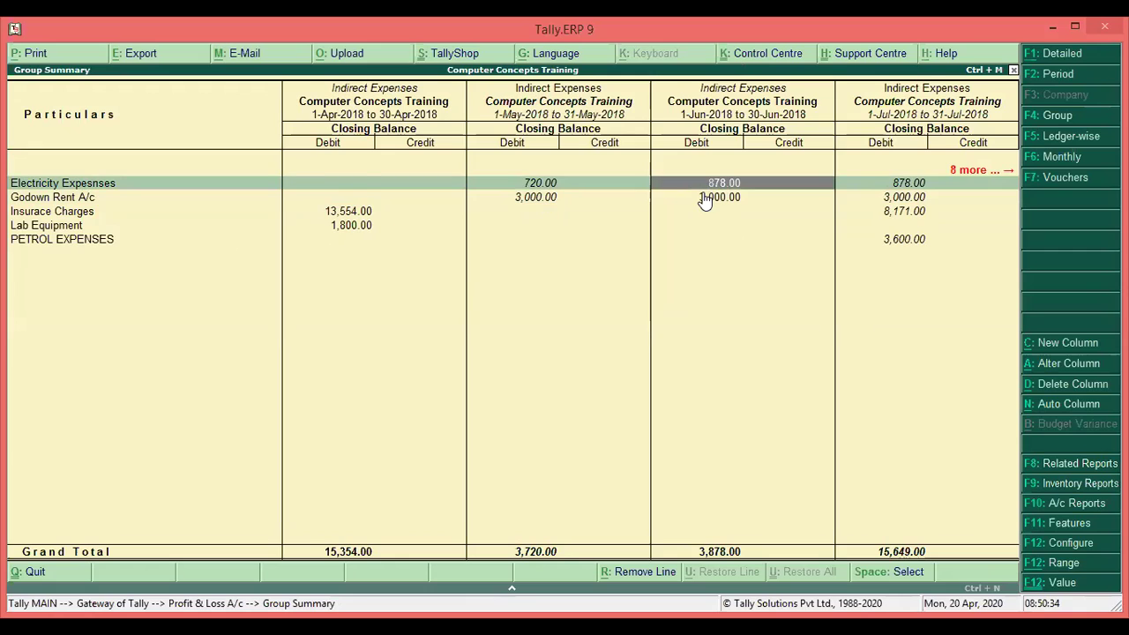
{"action": "key", "text": "Right"}
{"action": "key", "text": "Right"}
{"action": "key", "text": "Right"}
{"action": "key", "text": "Right"}
{"action": "key", "text": "Right"}
{"action": "key", "text": "Right"}
{"action": "key", "text": "Right"}
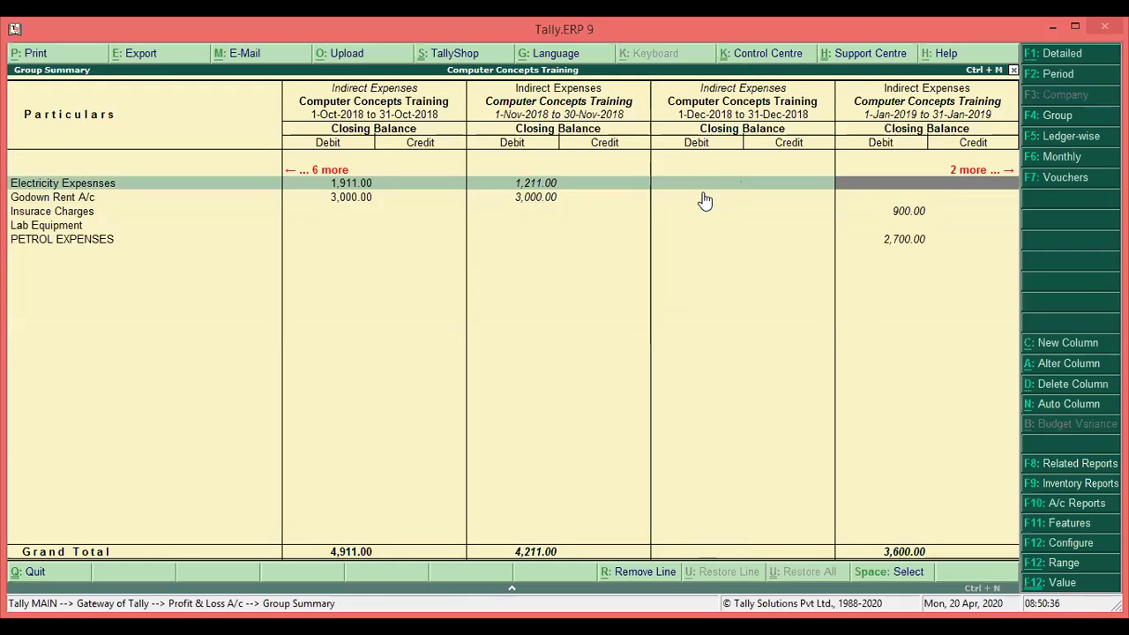
{"action": "key", "text": "Right"}
{"action": "key", "text": "Right"}
Check the PETROL EXPENSES row in the early 2019 columns and return to the first expense in April 2018.
{"action": "key", "text": "Down"}
{"action": "key", "text": "Down"}
{"action": "key", "text": "Down"}
{"action": "key", "text": "Down"}
{"action": "key", "text": "Left"}
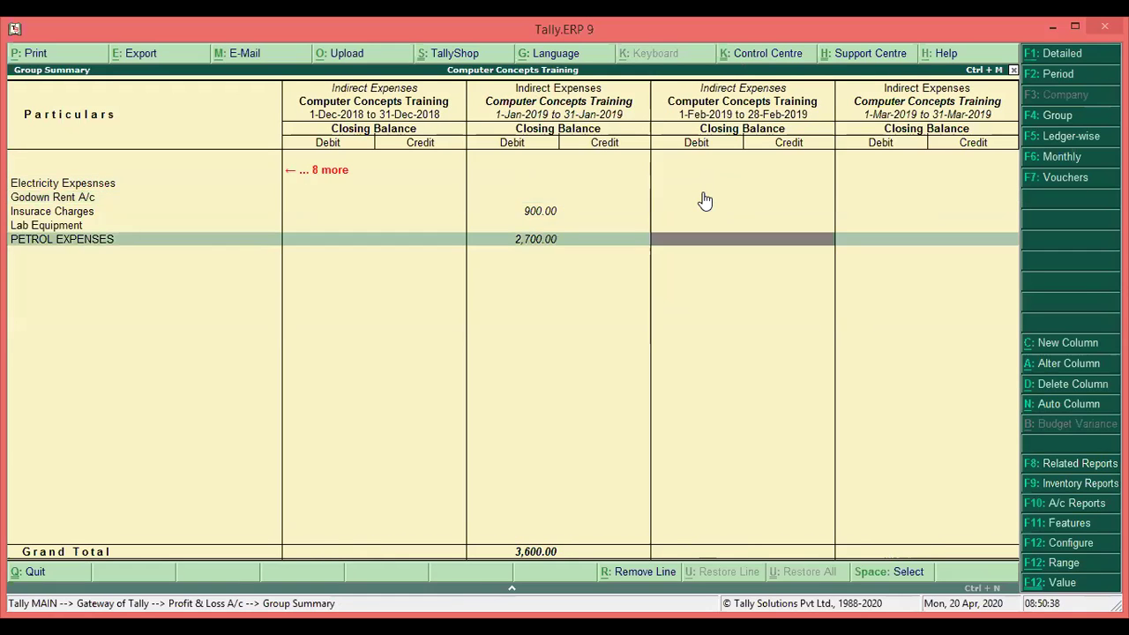
{"action": "key", "text": "Home"}
{"action": "key", "text": "Up"}
{"action": "key", "text": "Up"}
{"action": "key", "text": "Up"}
{"action": "key", "text": "Up"}
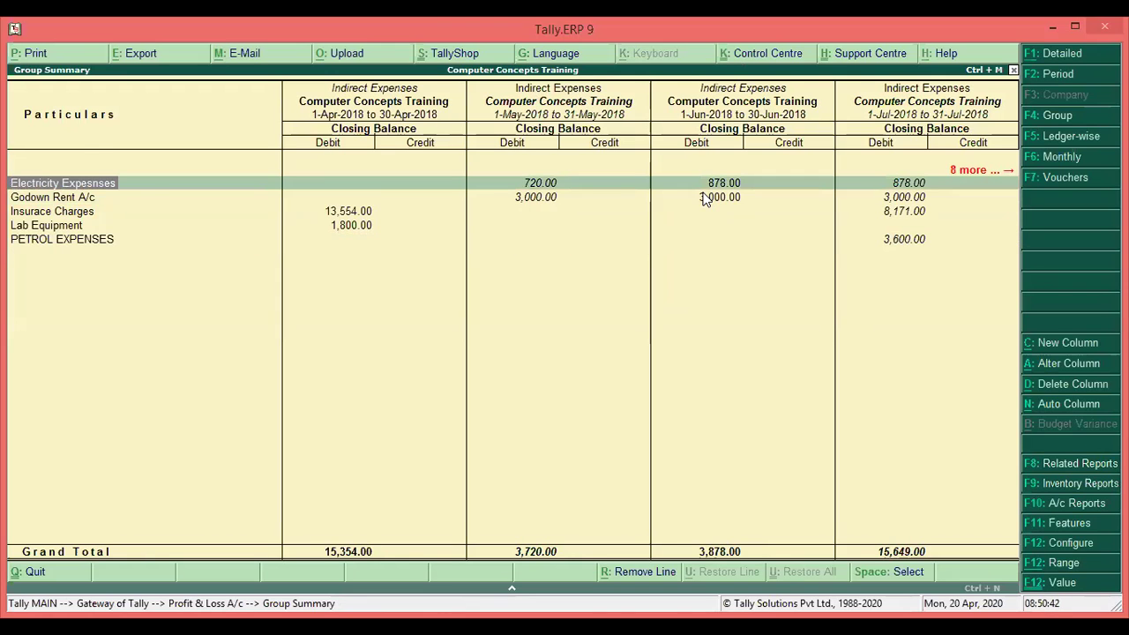
Close the Profit & Loss reports and display the Cash/Bank Book(s) summary from the Account Books.
{"action": "key", "text": "Escape"}
{"action": "key", "text": "Escape"}
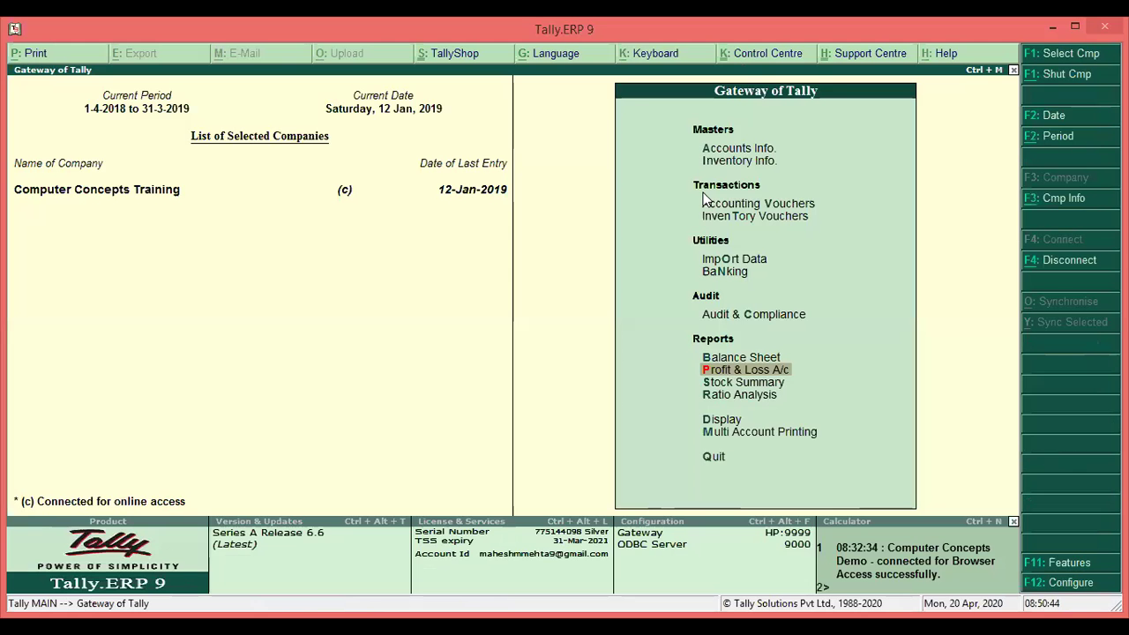
{"action": "key", "text": "d"}
{"action": "key", "text": "a"}
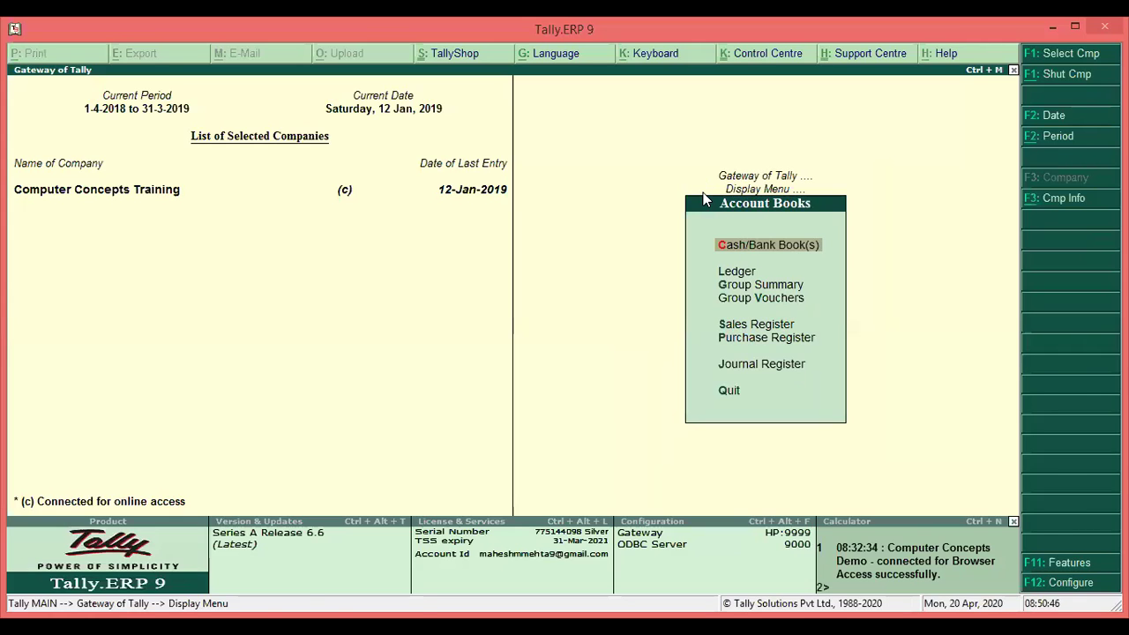
{"action": "key", "text": "c"}
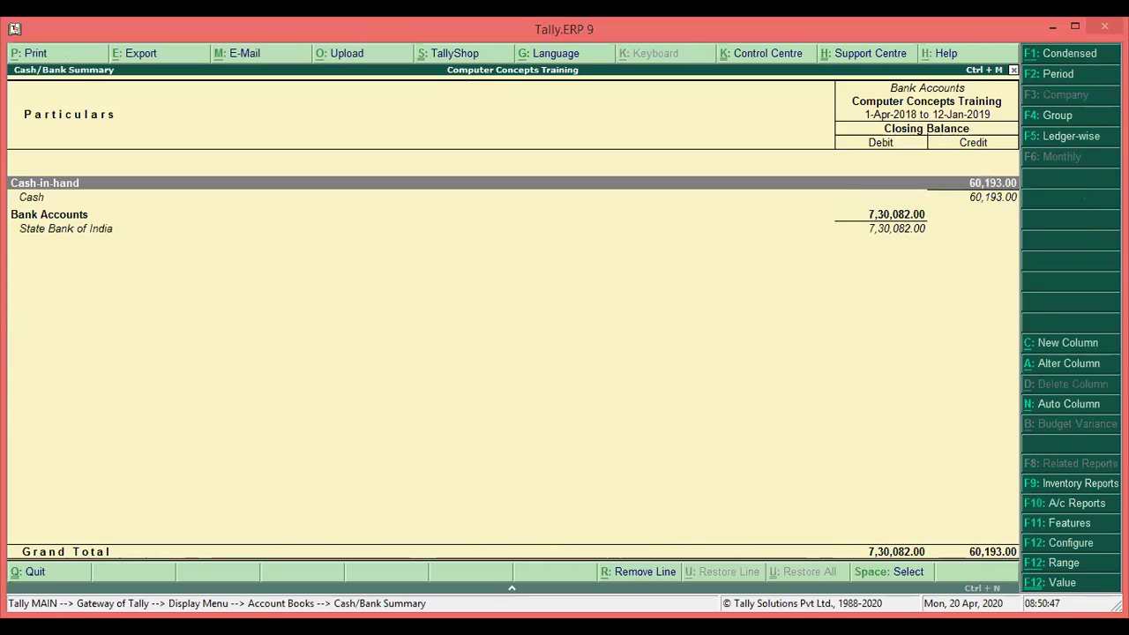
Auto-repeat the Cash/Bank Summary columns on a Monthly basis, and return to the Gateway of Tally.
{"action": "left_click", "coordinate": [1066, 404]}
{"action": "key", "text": "Down"}
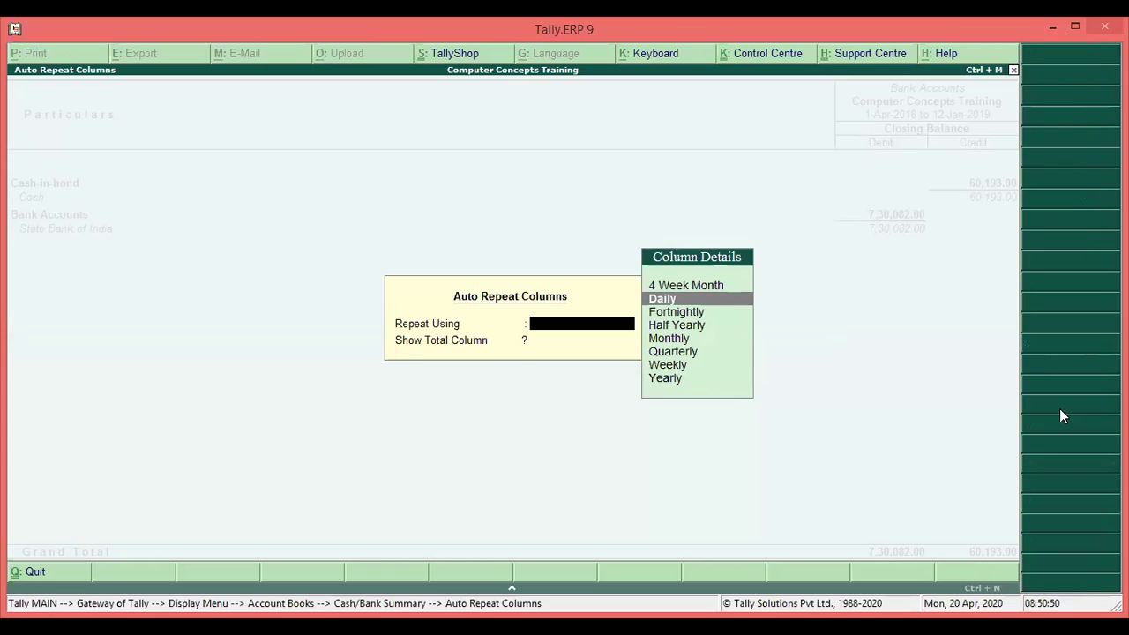
{"action": "key", "text": "Down"}
{"action": "key", "text": "Down"}
{"action": "key", "text": "Down"}
{"action": "key", "text": "Return"}
{"action": "key", "text": "Return"}
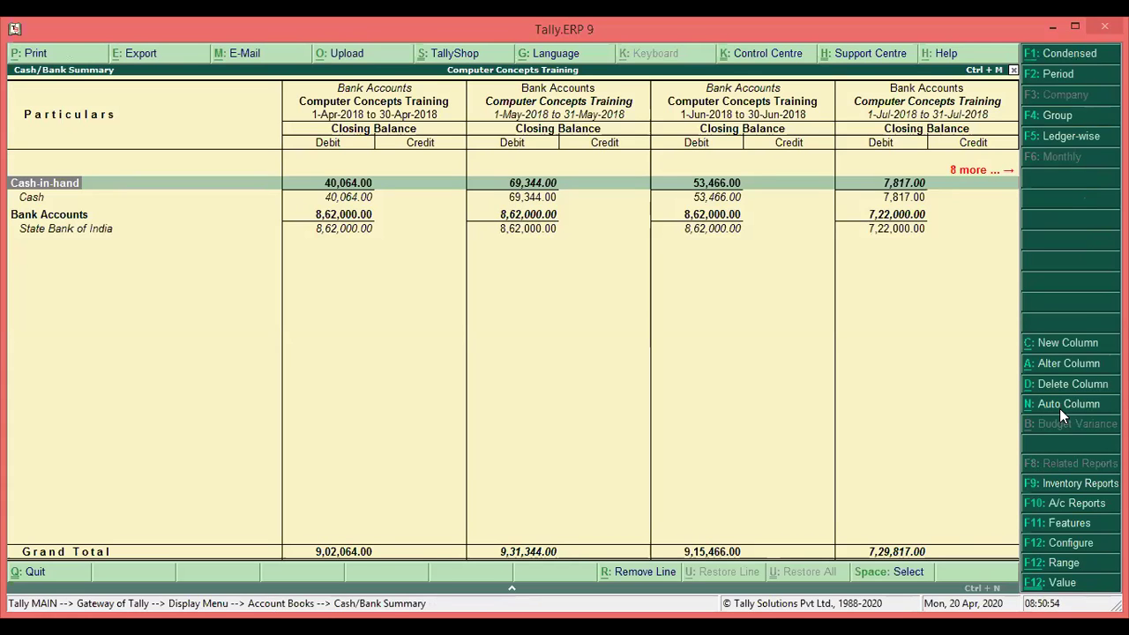
{"action": "key", "text": "Escape"}
{"action": "key", "text": "Escape"}
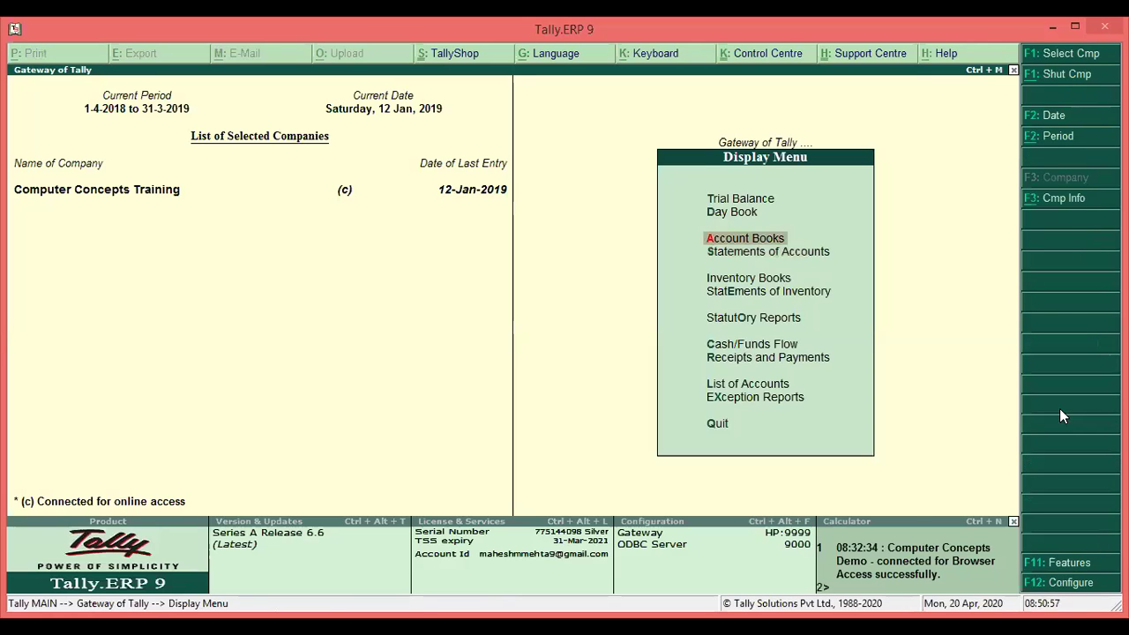
{"action": "key", "text": "Escape"}
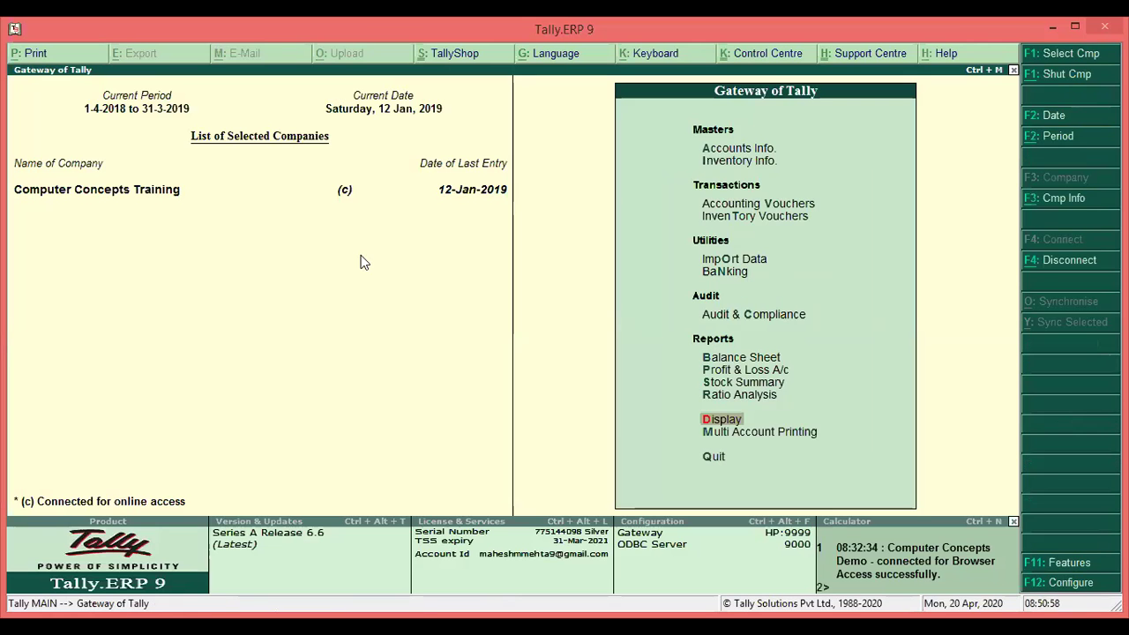
Load the company Computer Concepts Demo as well, leaving its login fields blank.
{"action": "left_click", "coordinate": [1046, 55]}
{"action": "key", "text": "Down"}
{"action": "key", "text": "Down"}
{"action": "key", "text": "Down"}
{"action": "key", "text": "Down"}
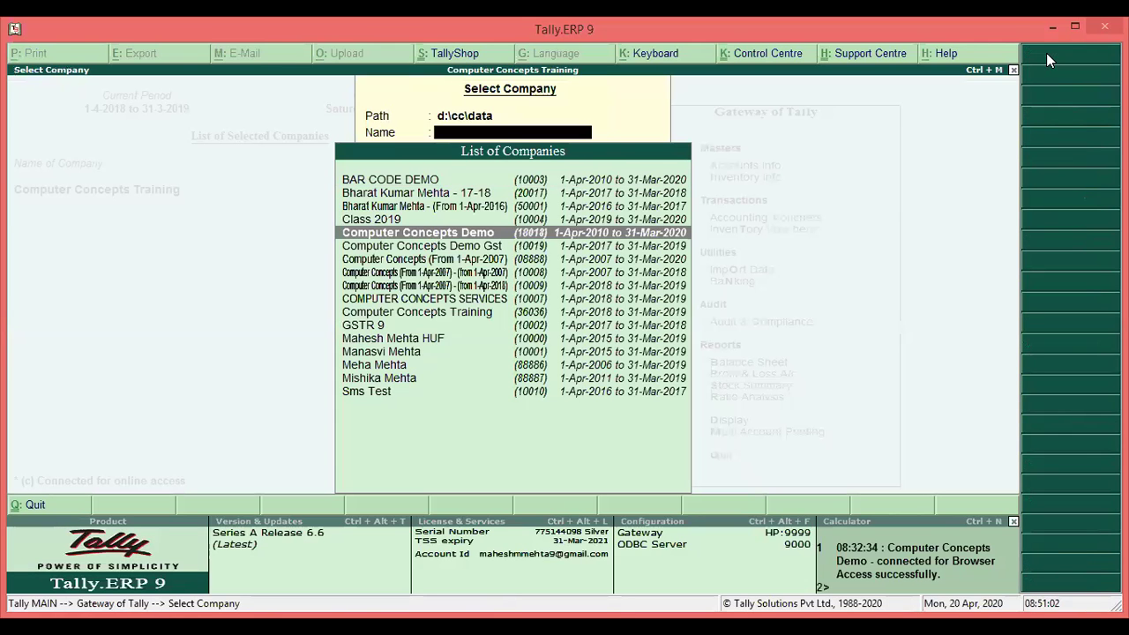
{"action": "key", "text": "Return"}
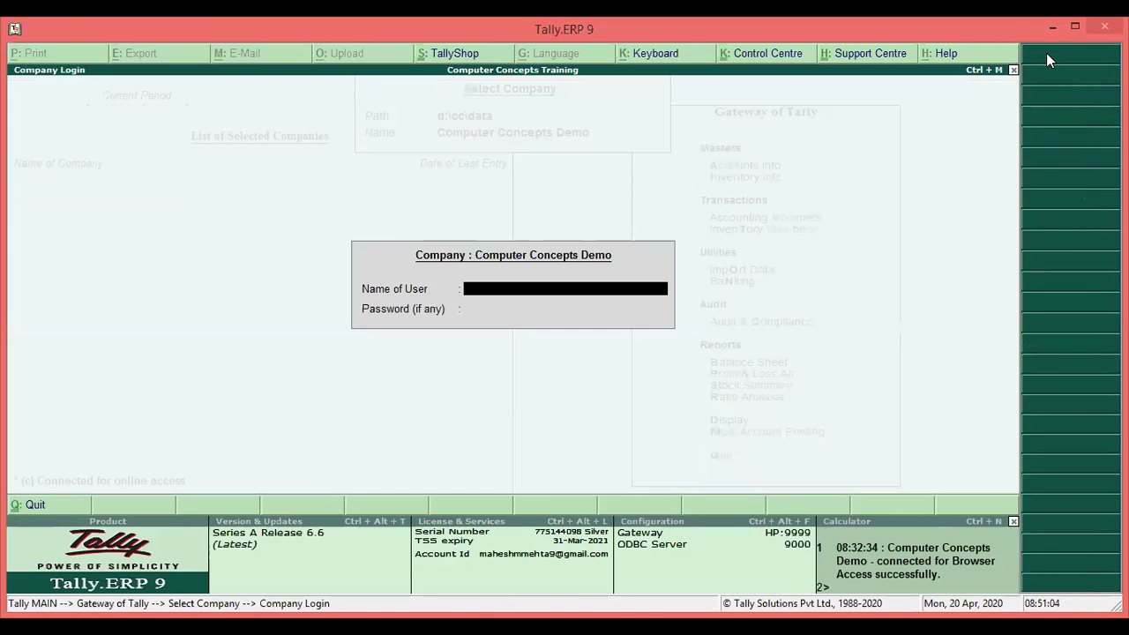
{"action": "key", "text": "Return"}
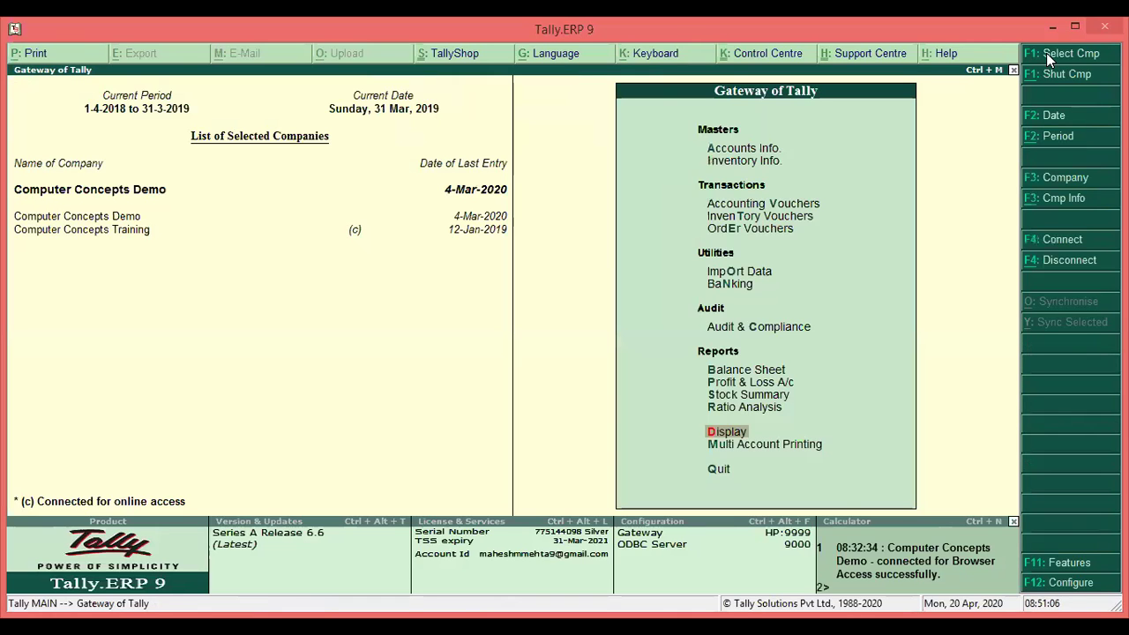
Load the company Computer Concepts Demo Gst as a third open company.
{"action": "left_click", "coordinate": [1046, 52]}
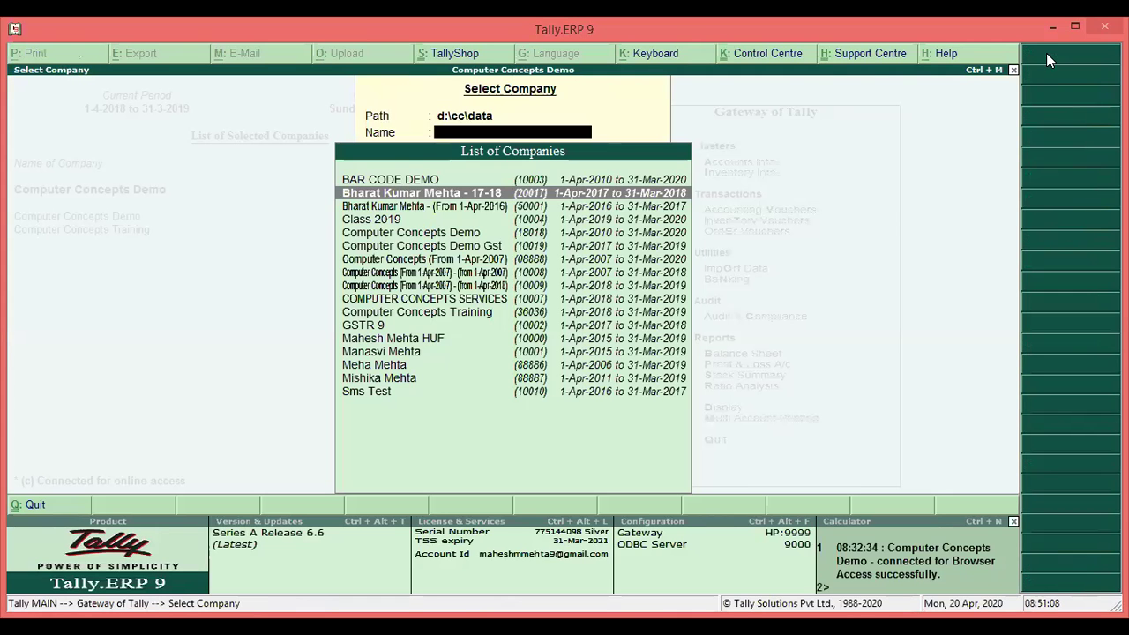
{"action": "key", "text": "Down"}
{"action": "key", "text": "Down"}
{"action": "key", "text": "Down"}
{"action": "key", "text": "Down"}
{"action": "key", "text": "Return"}
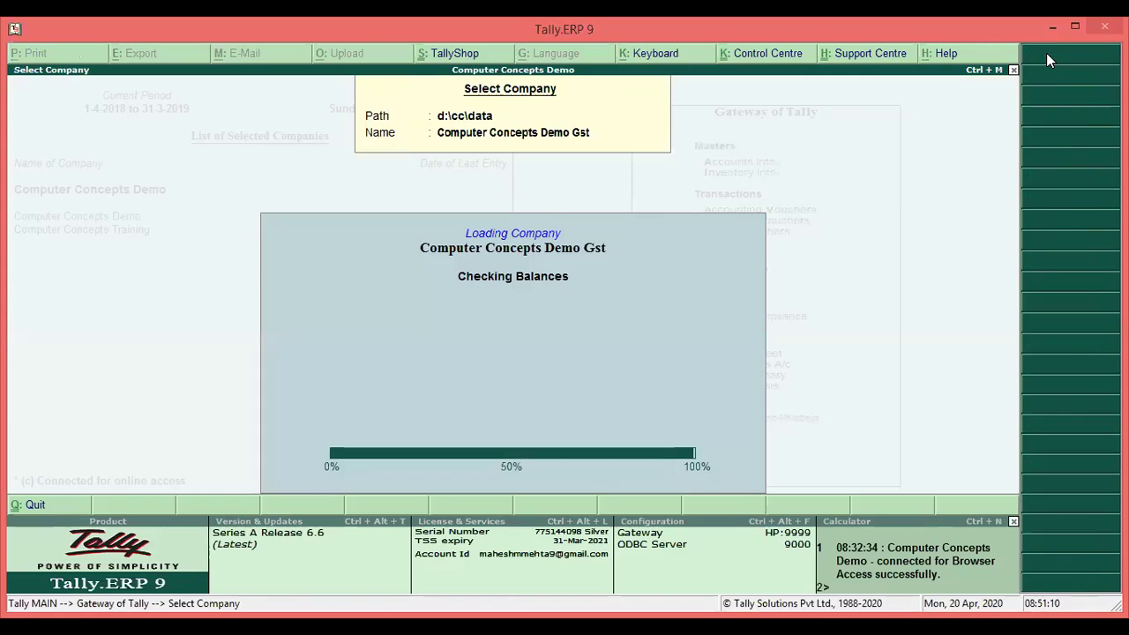
{"action": "key", "text": "Return"}
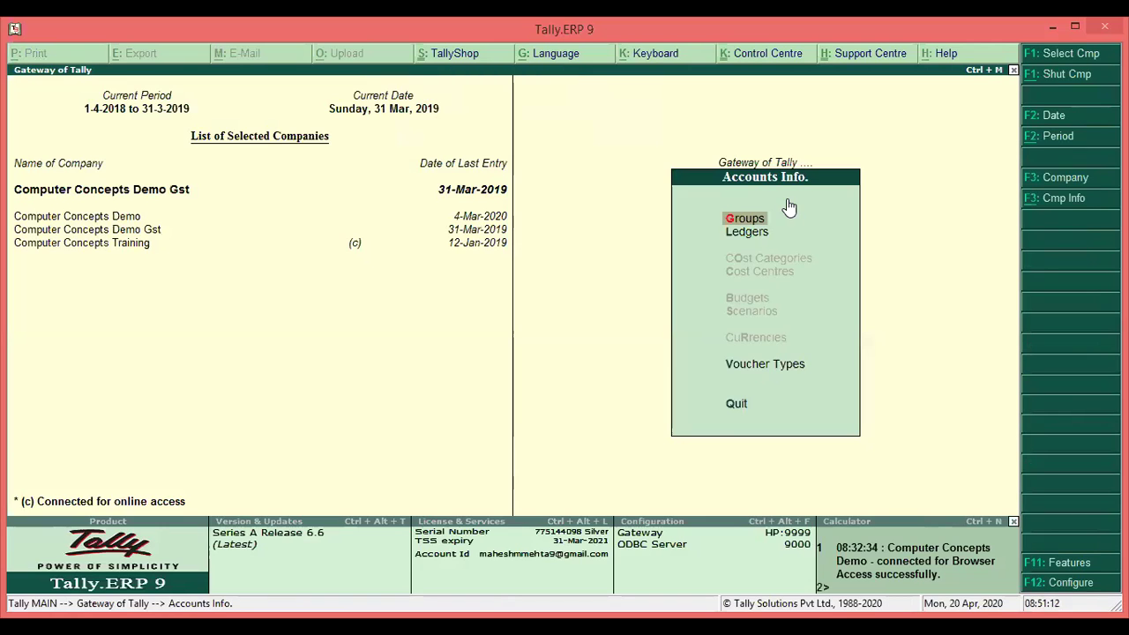
{"action": "key", "text": "Escape"}
Display the Cash/Bank Summary of Computer Concepts Demo Gst and select the ICICI account.
{"action": "key", "text": "d"}
{"action": "key", "text": "Down"}
{"action": "key", "text": "Down"}
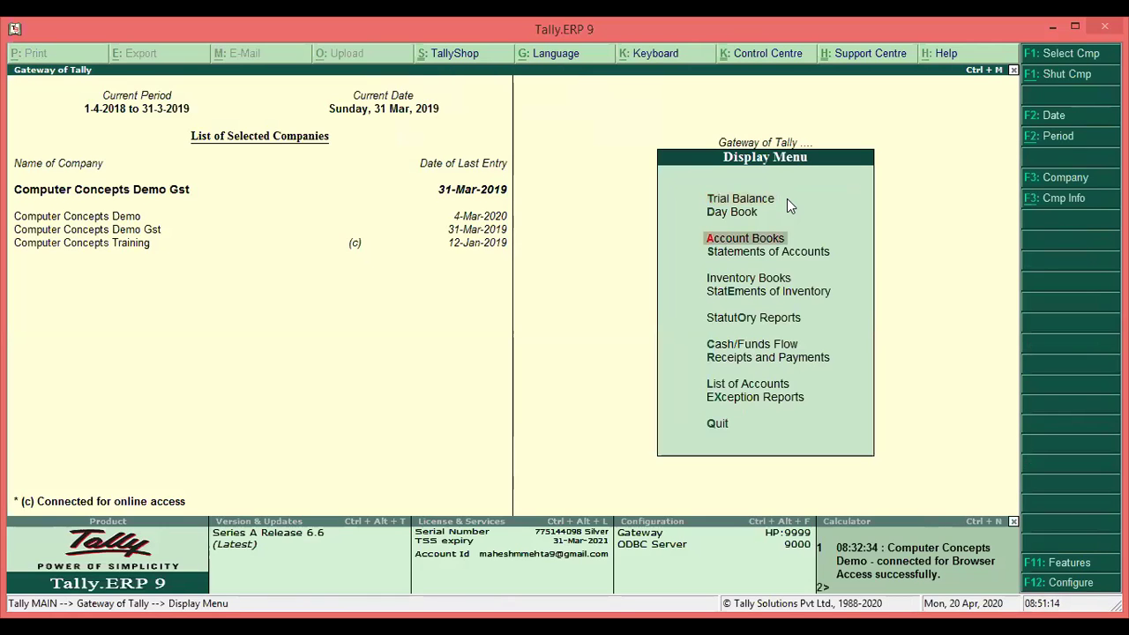
{"action": "key", "text": "Return"}
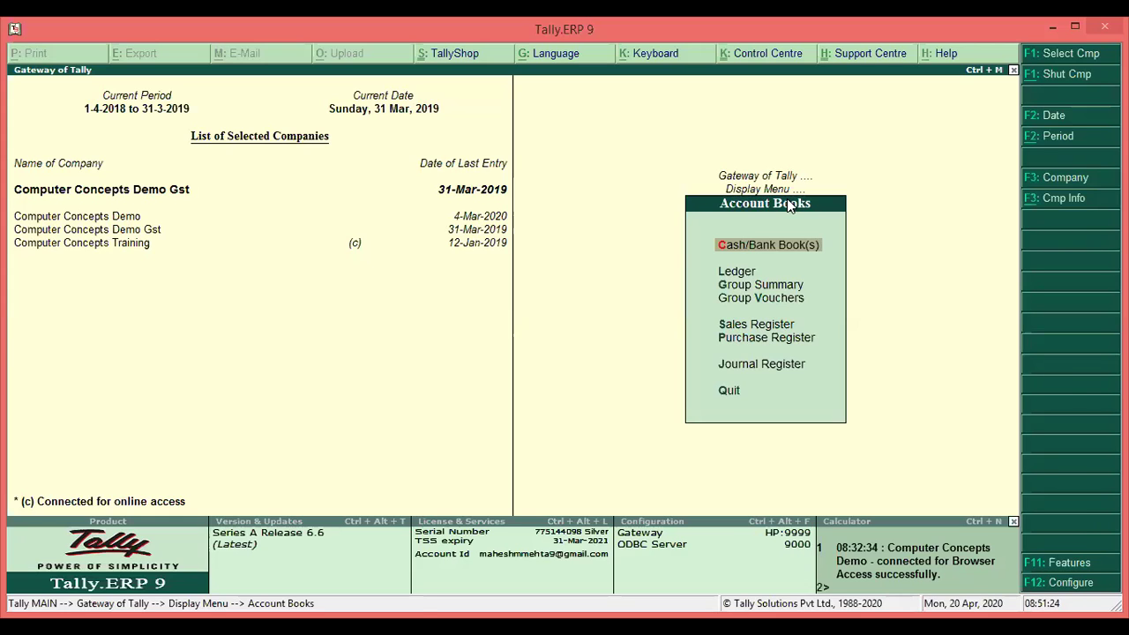
{"action": "key", "text": "Return"}
{"action": "key", "text": "Down"}
{"action": "key", "text": "Down"}
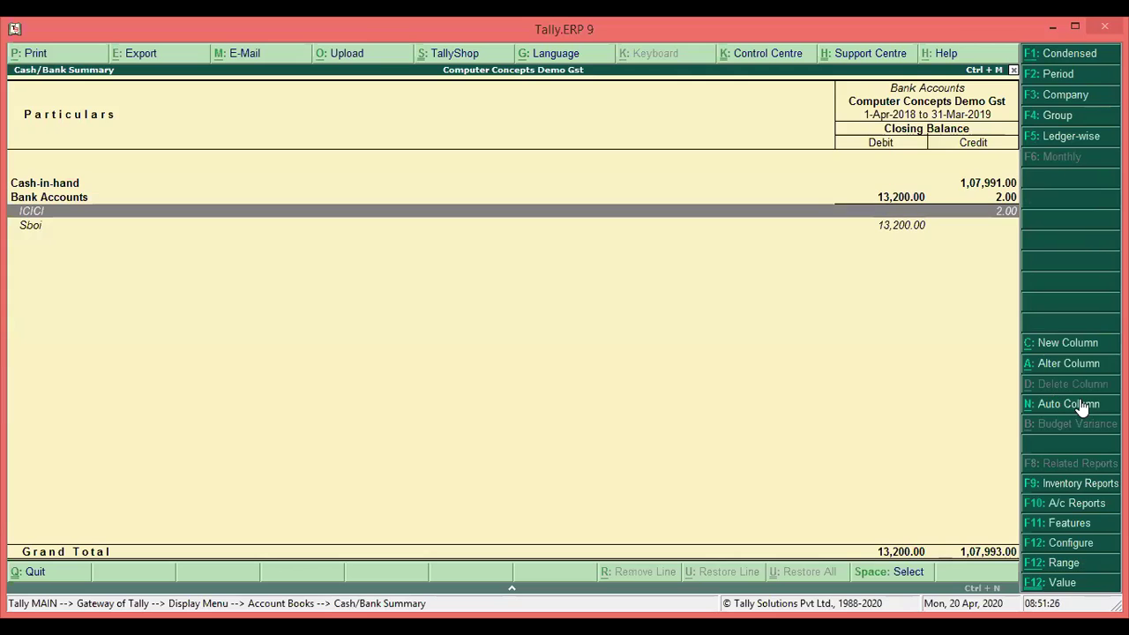
Auto-repeat the Cash/Bank Summary columns by Company to compare all loaded companies.
{"action": "left_click", "coordinate": [1080, 406]}
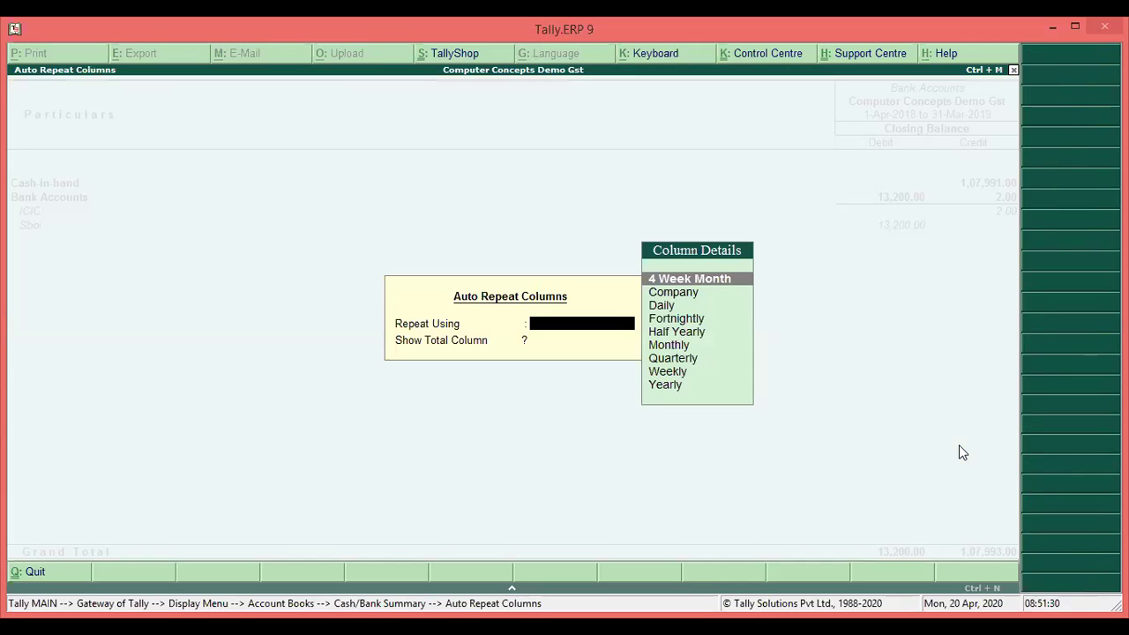
{"action": "key", "text": "Down"}
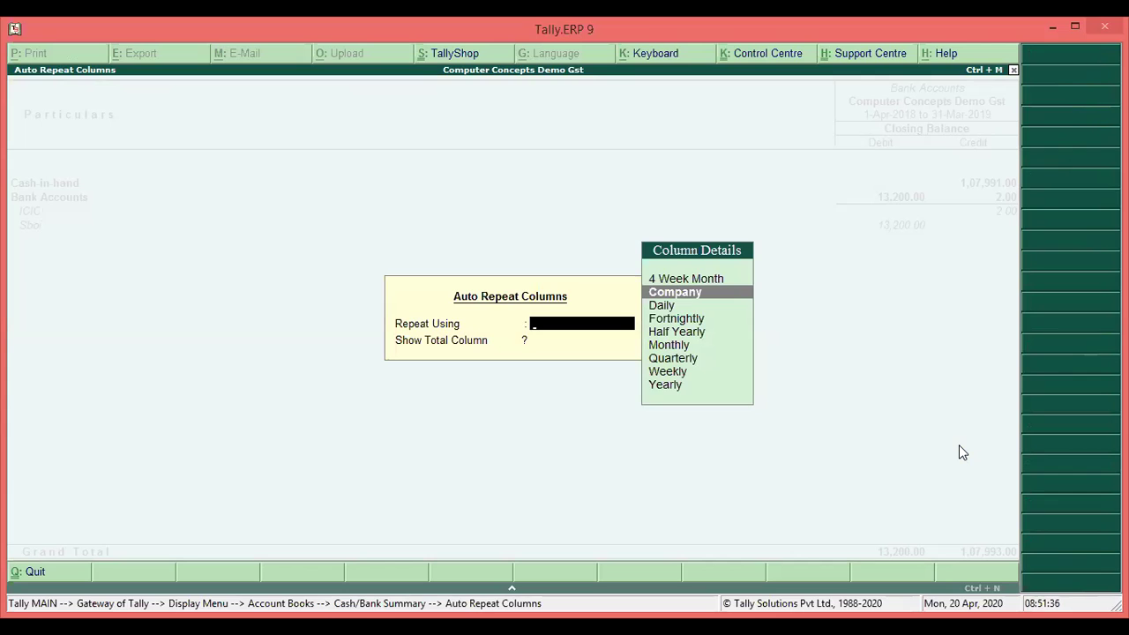
{"action": "key", "text": "Return"}
{"action": "key", "text": "Return"}
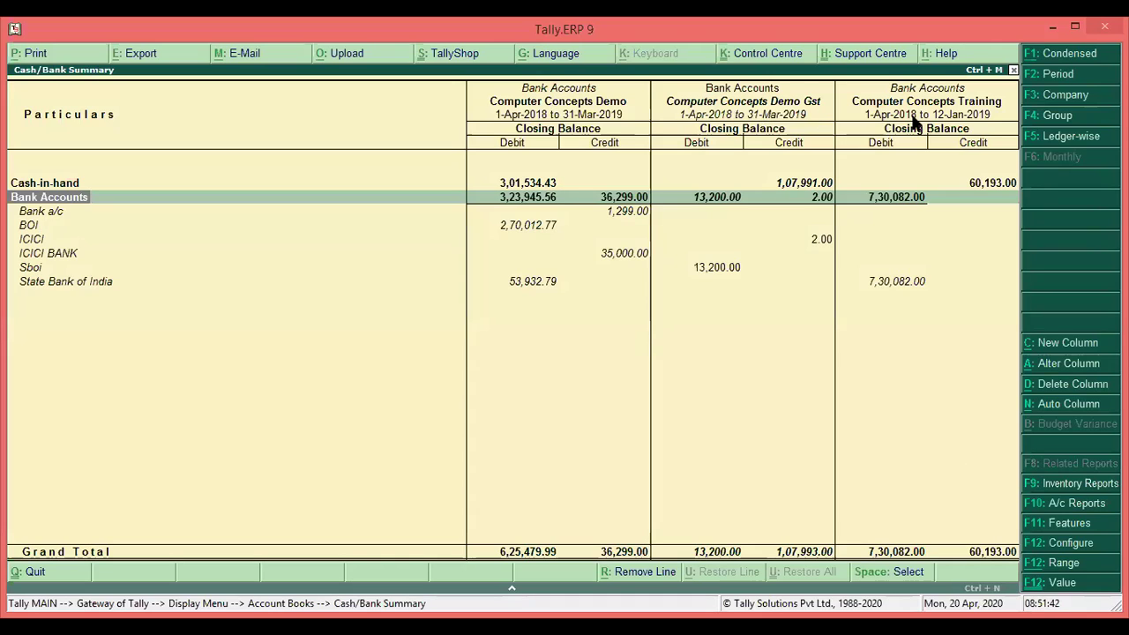
Examine the ICICI row across the three company columns, and close the Cash/Bank Summary.
{"action": "key", "text": "Down"}
{"action": "key", "text": "Down"}
{"action": "key", "text": "Down"}
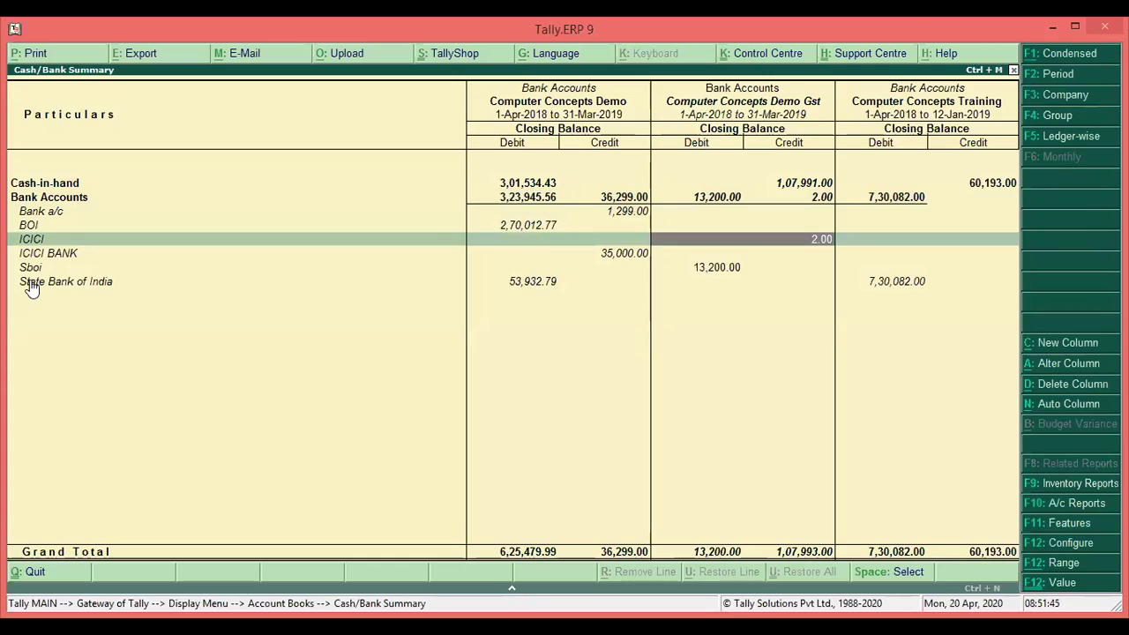
{"action": "key", "text": "Right"}
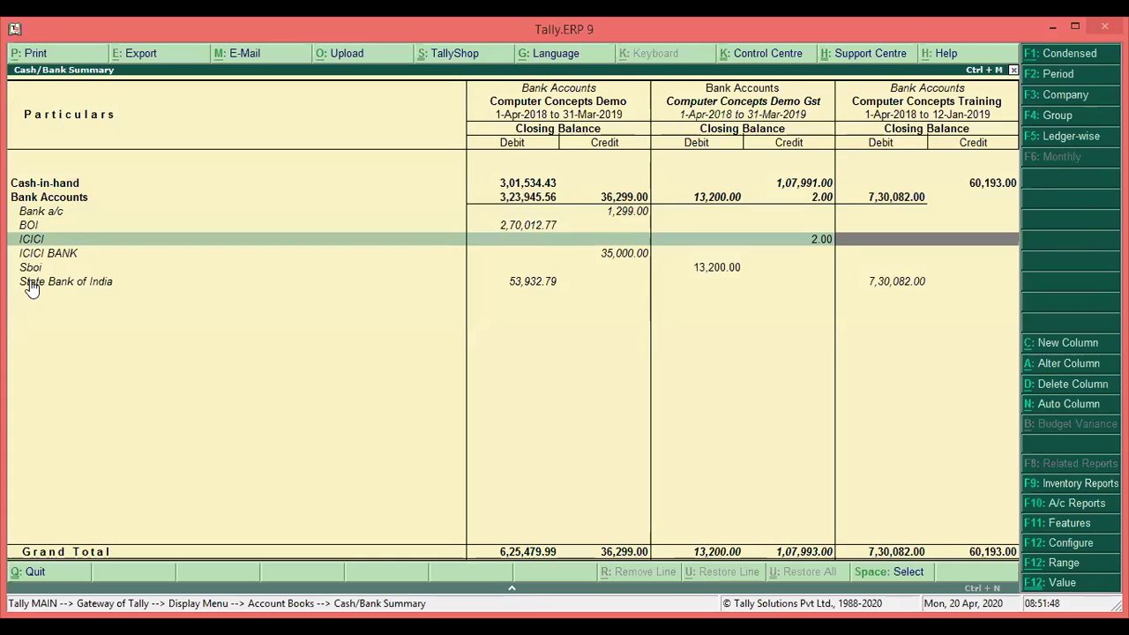
{"action": "key", "text": "Left"}
{"action": "key", "text": "Left"}
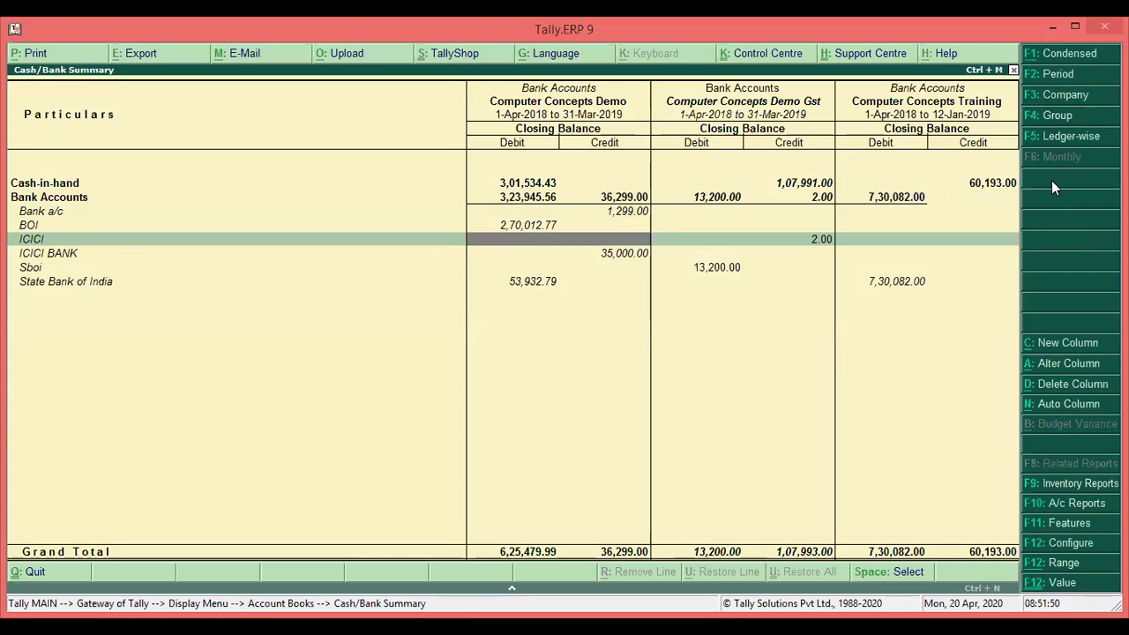
{"action": "key", "text": "Left"}
{"action": "key", "text": "Escape"}
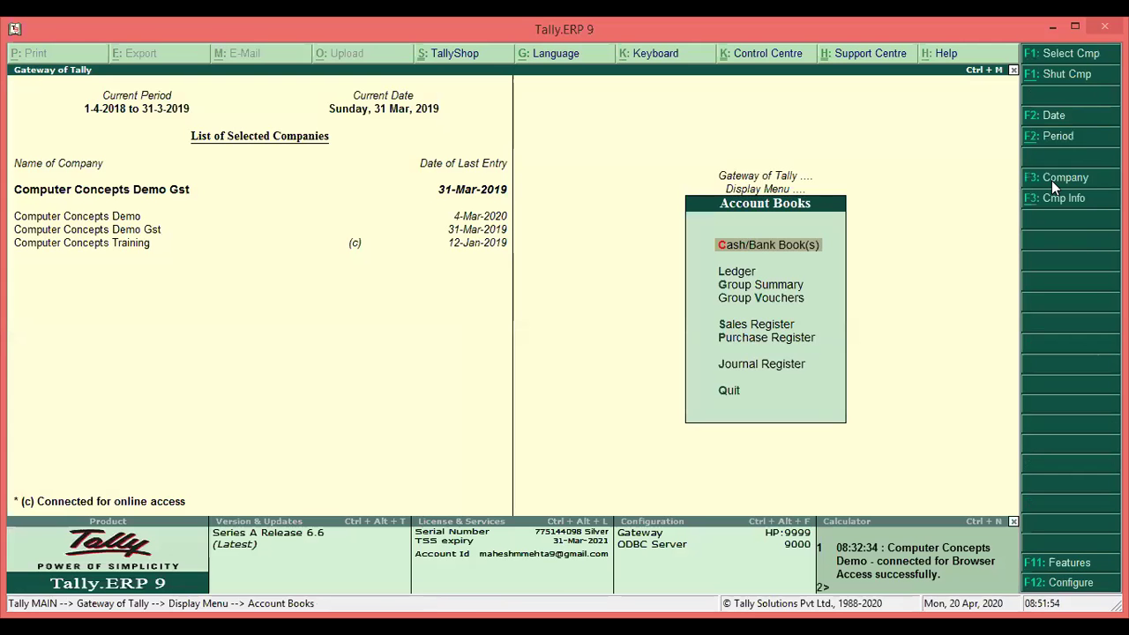
Display the Group Summary for the Investments group of Computer Concepts Demo Gst.
{"action": "type", "text": "gs"}
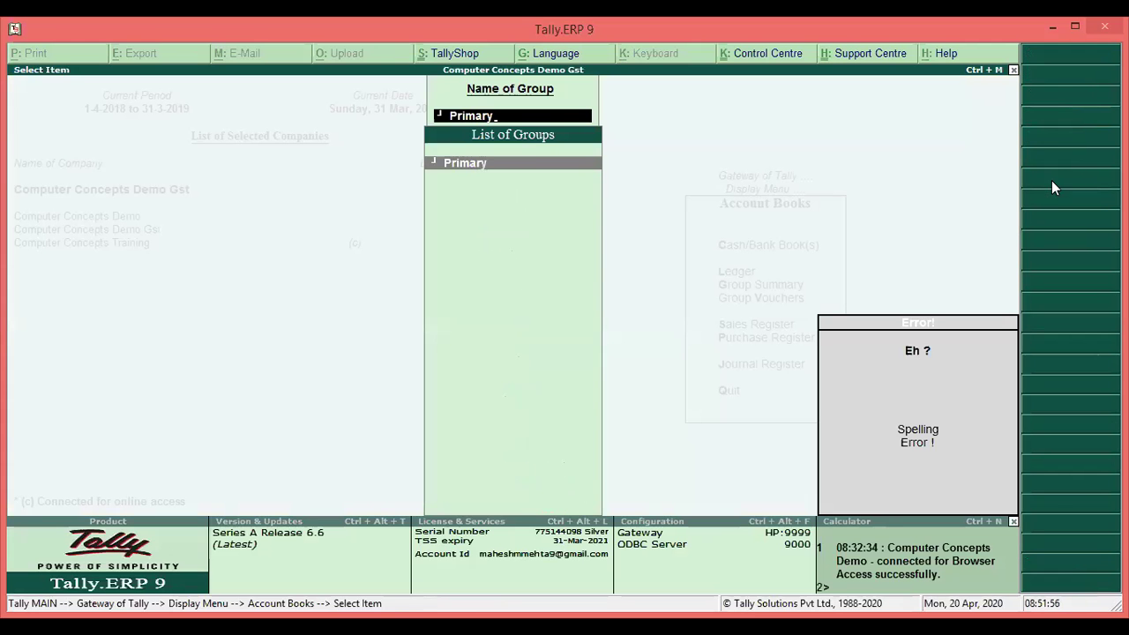
{"action": "key", "text": "Escape"}
{"action": "type", "text": "In"}
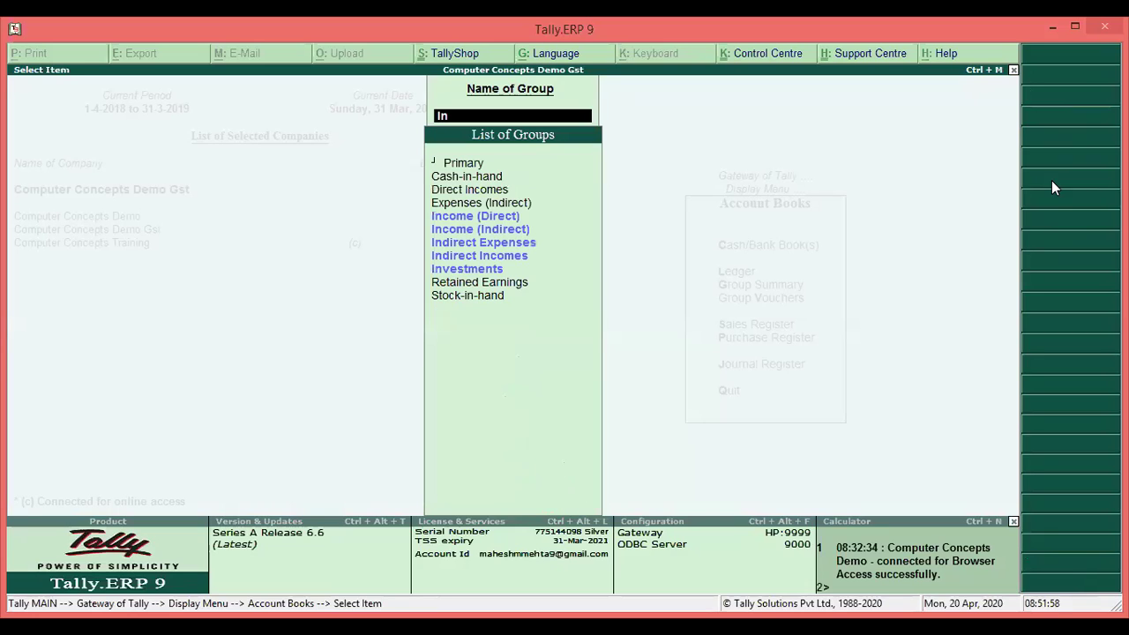
{"action": "type", "text": "v"}
{"action": "key", "text": "Return"}
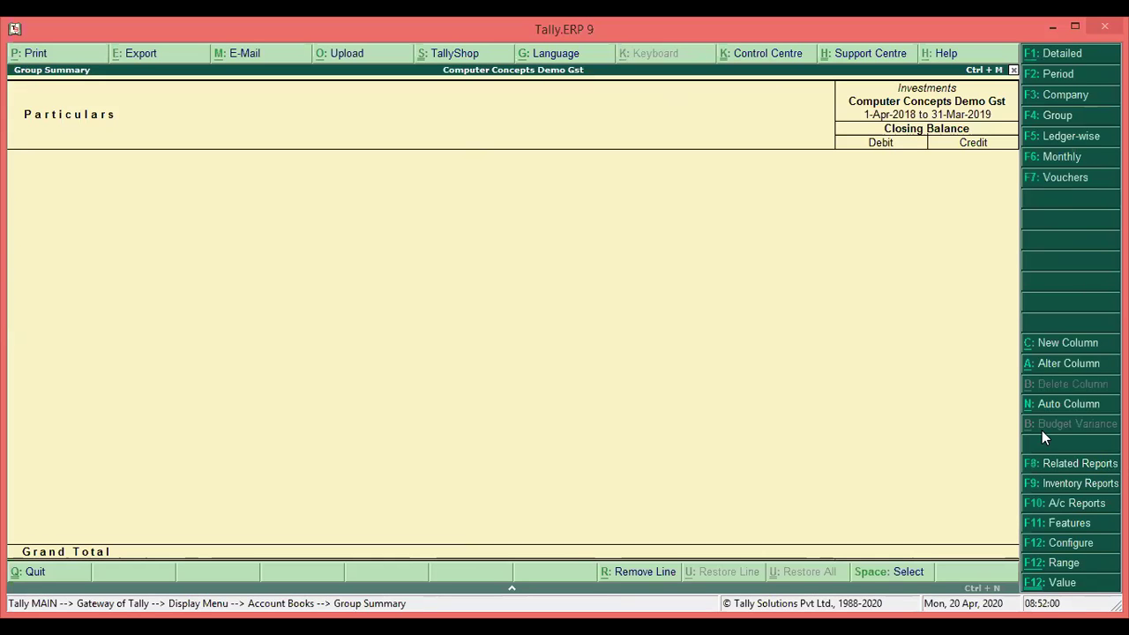
Auto-repeat the Investments summary columns by Company, and close the report back to the Gateway of Tally.
{"action": "left_click", "coordinate": [1068, 405]}
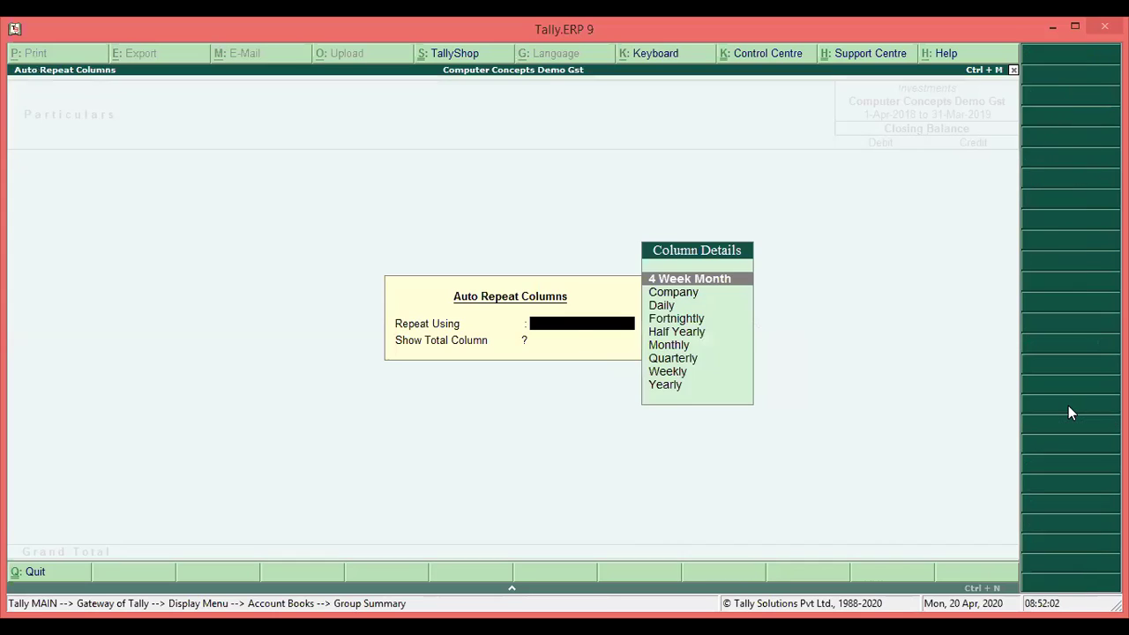
{"action": "key", "text": "Down"}
{"action": "key", "text": "Return"}
{"action": "key", "text": "Return"}
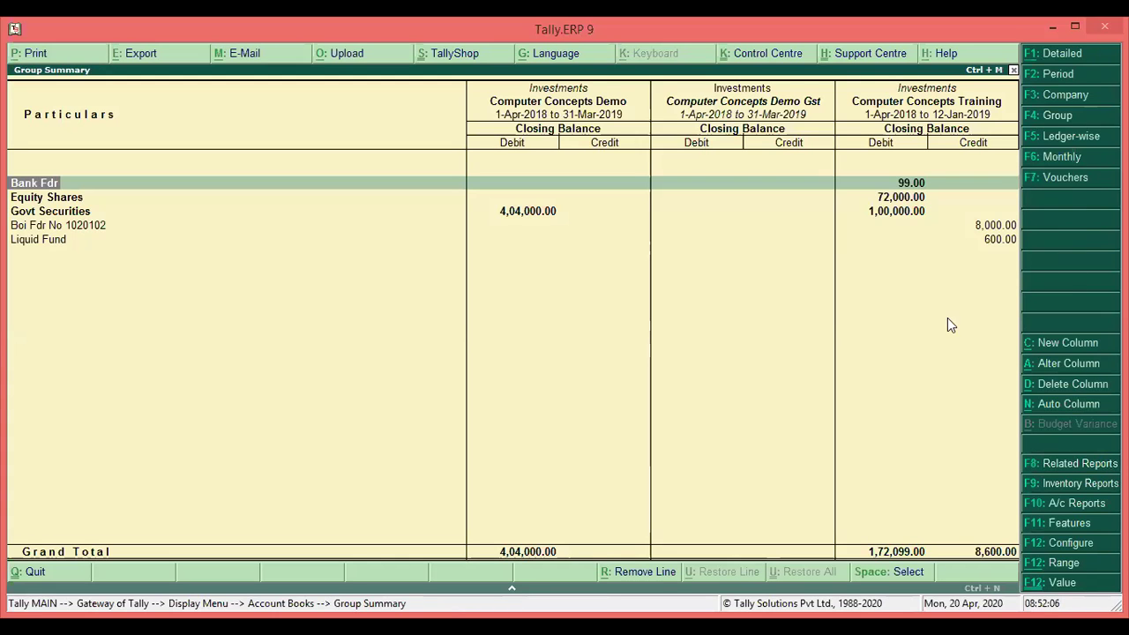
{"action": "key", "text": "Escape"}
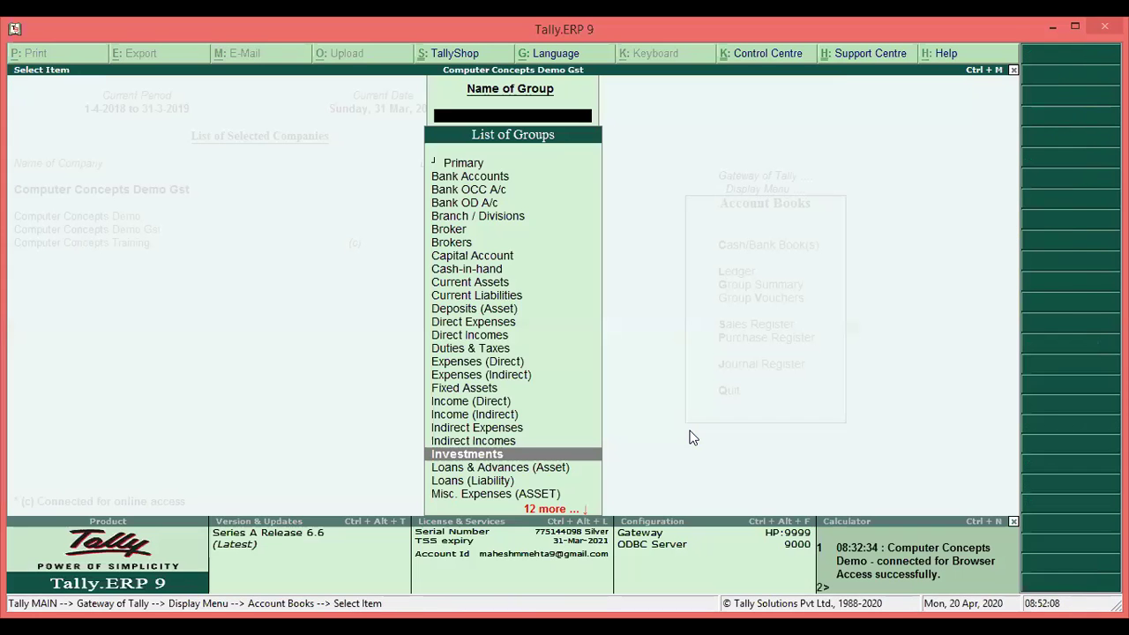
{"action": "key", "text": "Escape"}
{"action": "key", "text": "Escape"}
{"action": "key", "text": "Escape"}
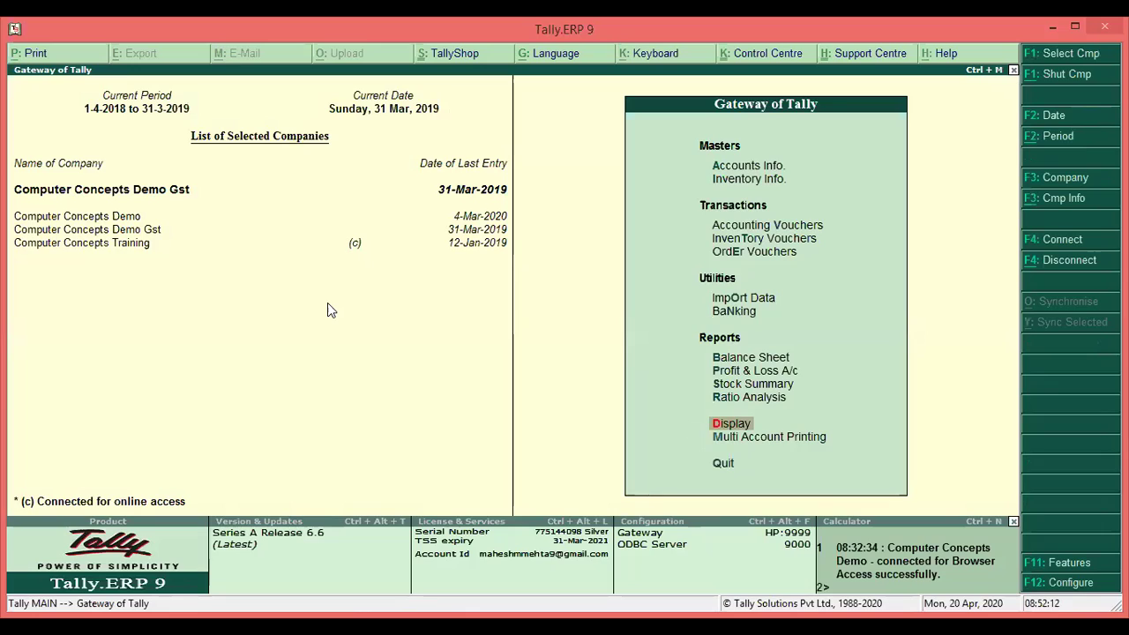
Shut the companies Computer Concepts Demo and Computer Concepts Demo Gst, leaving only Computer Concepts Training open.
{"action": "left_click", "coordinate": [1066, 79]}
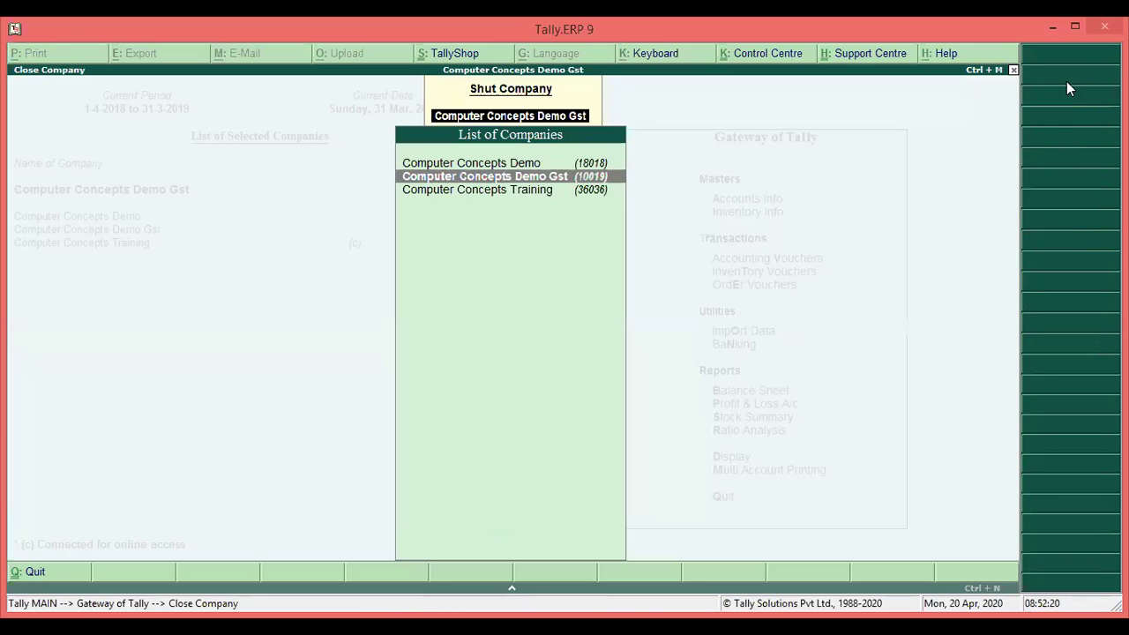
{"action": "key", "text": "Up"}
{"action": "key", "text": "Return"}
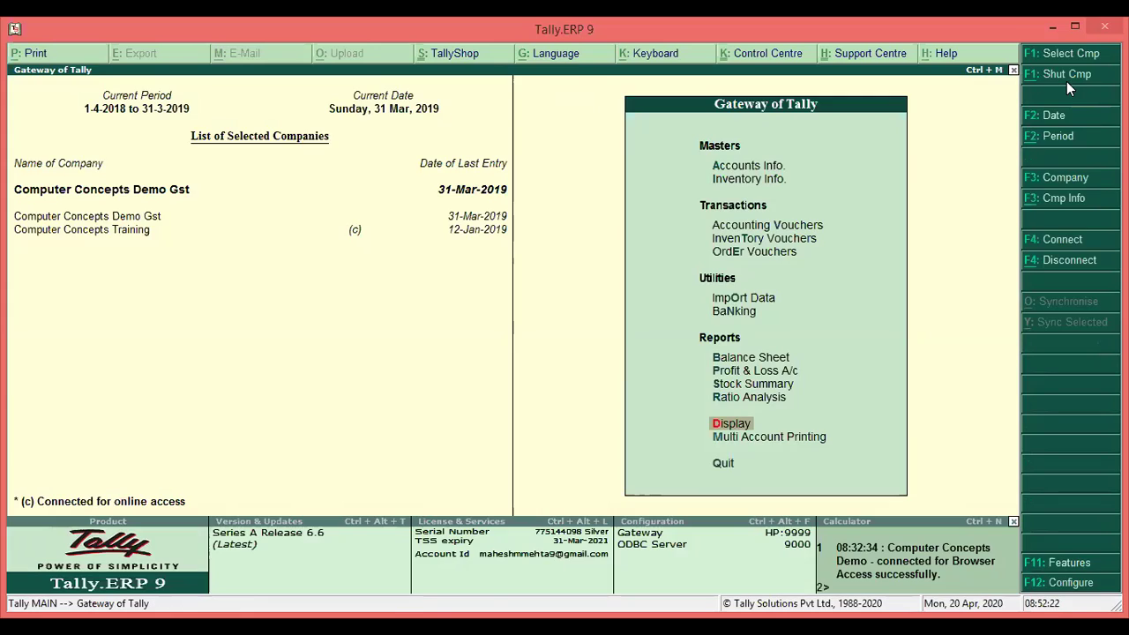
{"action": "left_click", "coordinate": [1066, 82]}
{"action": "key", "text": "Return"}
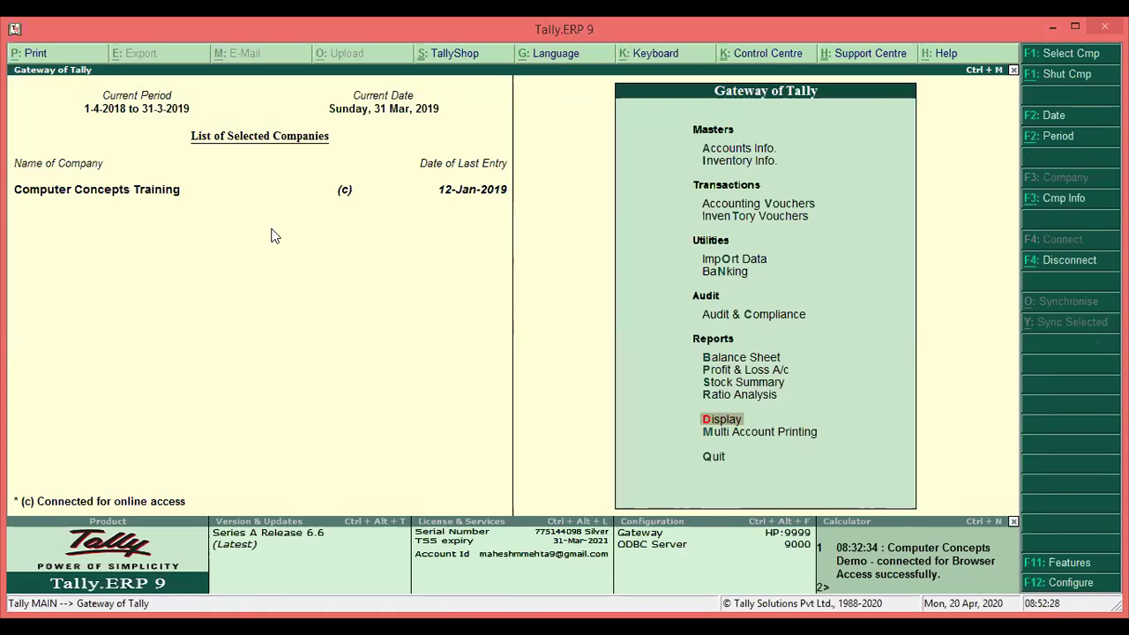
Display the detailed Profit & Loss A/c of Computer Concepts Training.
{"action": "key", "text": "Up"}
{"action": "key", "text": "Up"}
{"action": "key", "text": "Up"}
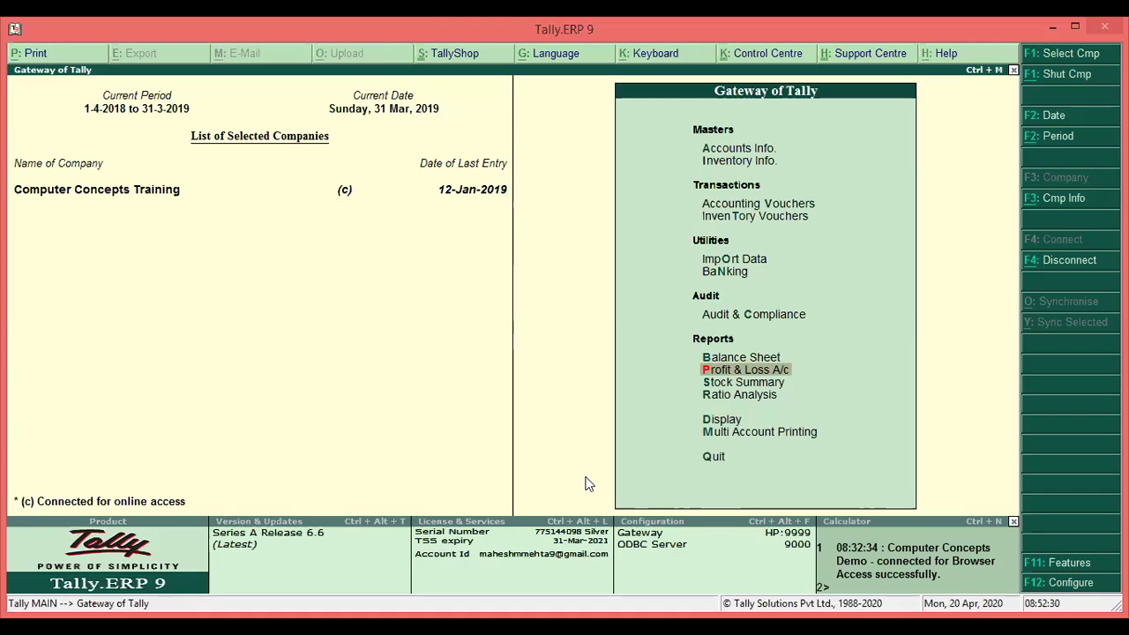
{"action": "key", "text": "Return"}
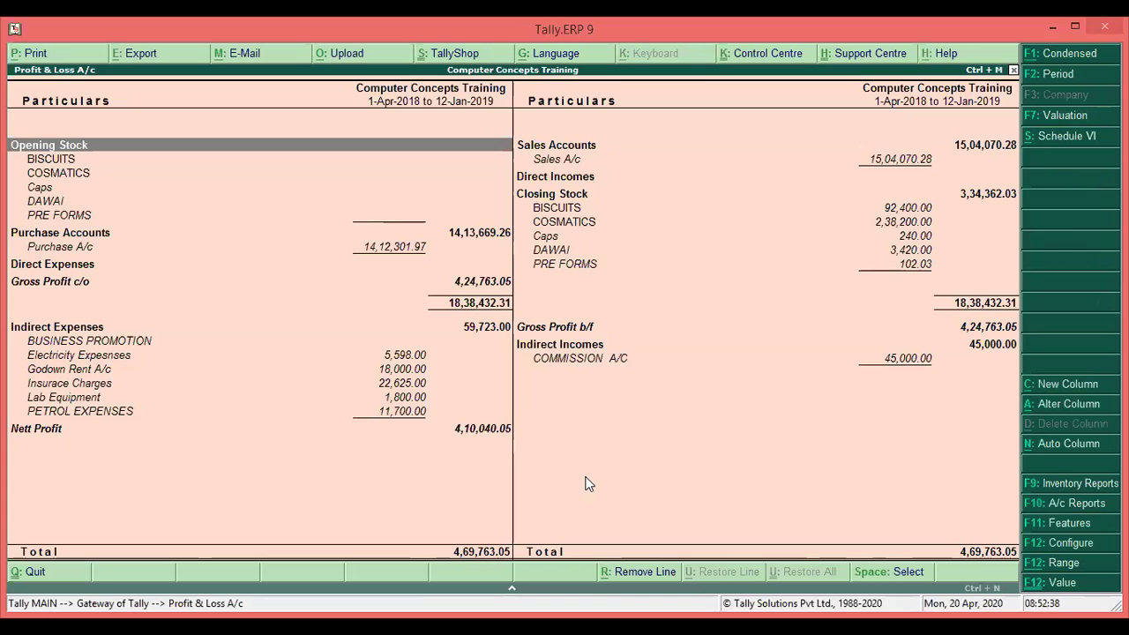
Configure the Profit & Loss A/c to display in vertical format.
{"action": "left_click", "coordinate": [1062, 544]}
{"action": "type", "text": "y"}
{"action": "key", "text": "ctrl+a"}
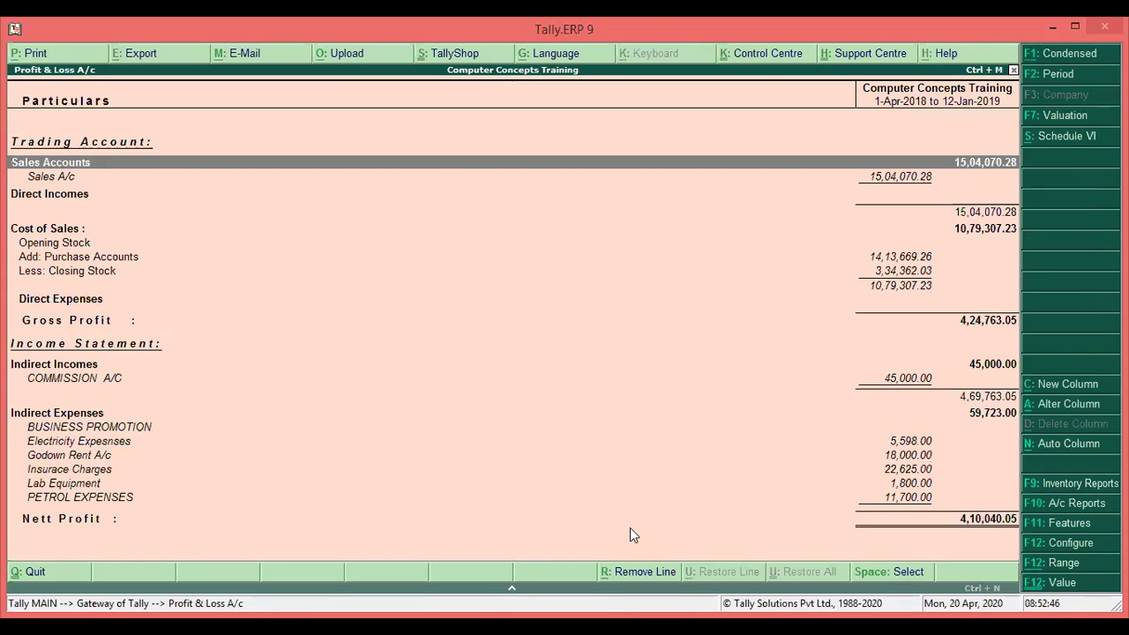
Set the Profit & Loss A/c back to horizontal format, without the gross profit section.
{"action": "left_click", "coordinate": [1086, 544]}
{"action": "type", "text": "n"}
{"action": "key", "text": "ctrl+a"}
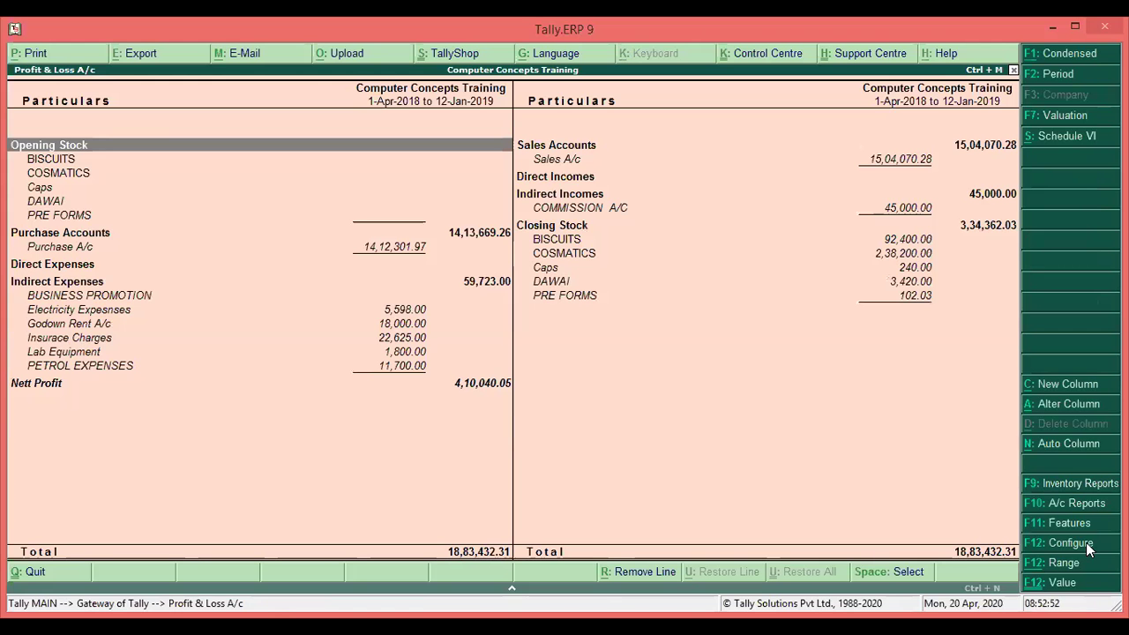
Configure the horizontal Profit & Loss A/c to show percentages beside the amounts.
{"action": "key", "text": "F12"}
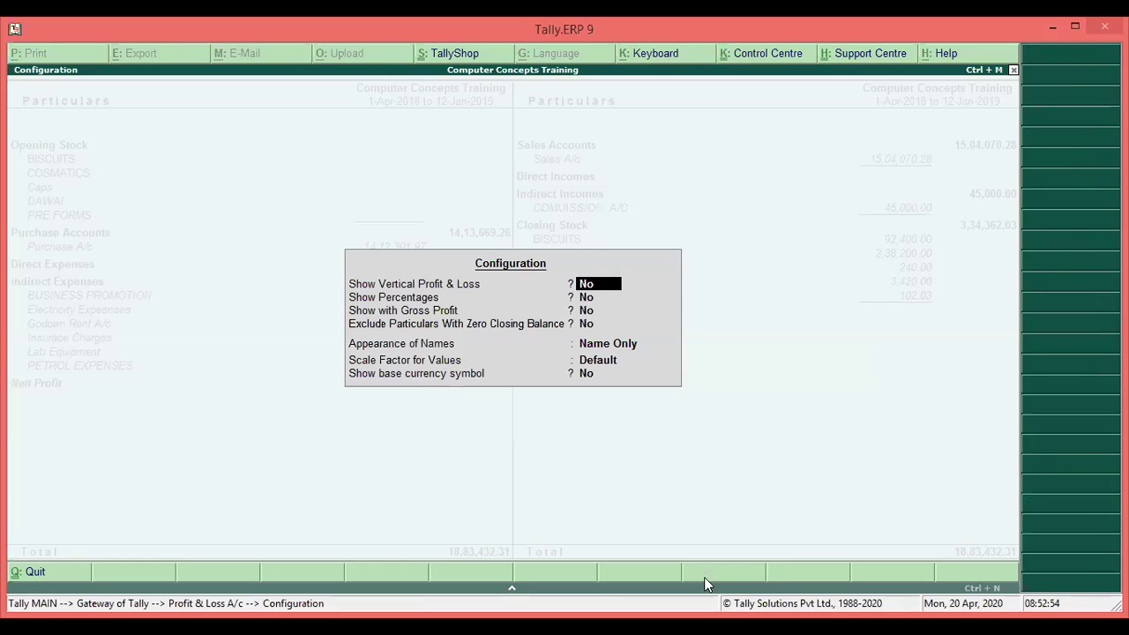
{"action": "key", "text": "BackSpace"}
{"action": "type", "text": "n"}
{"action": "type", "text": "y"}
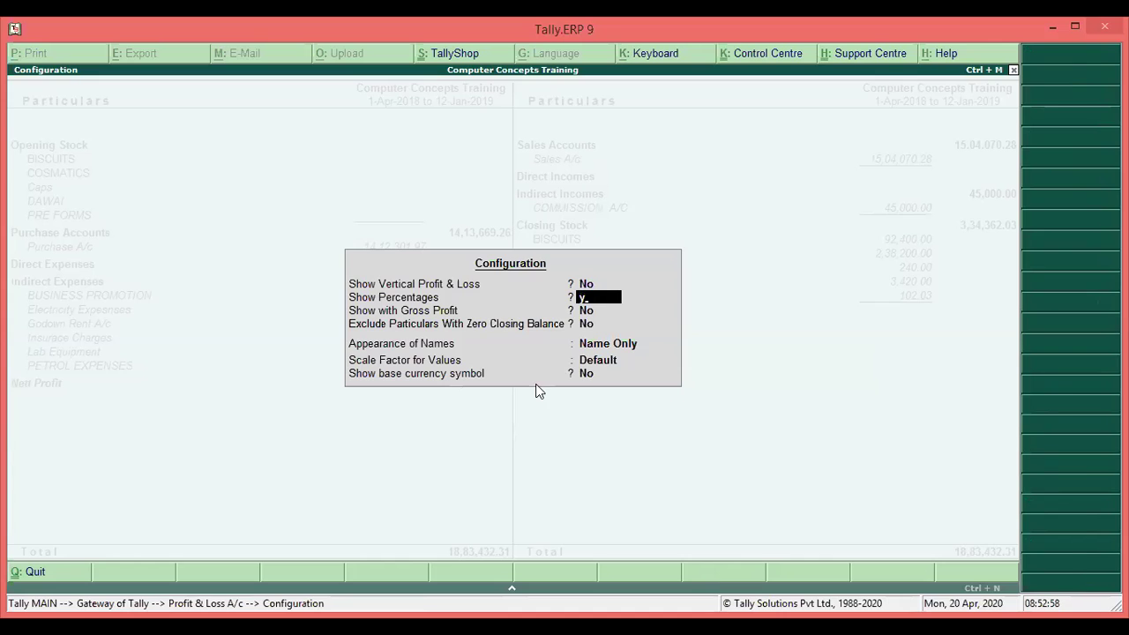
{"action": "key", "text": "ctrl+a"}
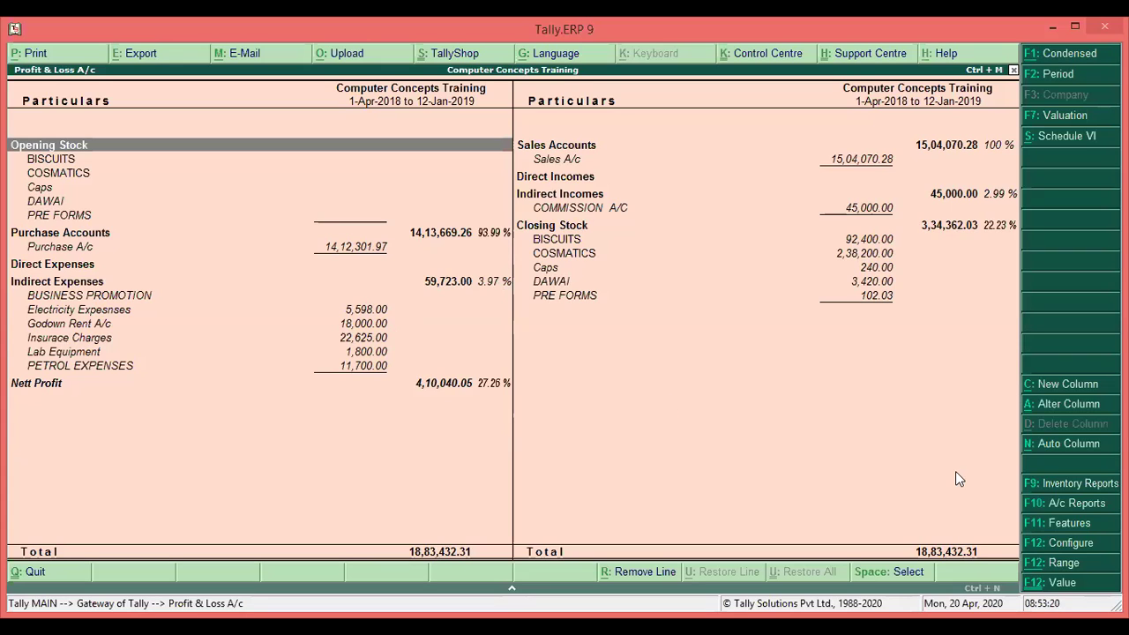
Set the scale factor for values to Lakhs in the Profit & Loss A/c with percentages, and close the report.
{"action": "left_click", "coordinate": [1054, 548]}
{"action": "key", "text": "Down"}
{"action": "key", "text": "Down"}
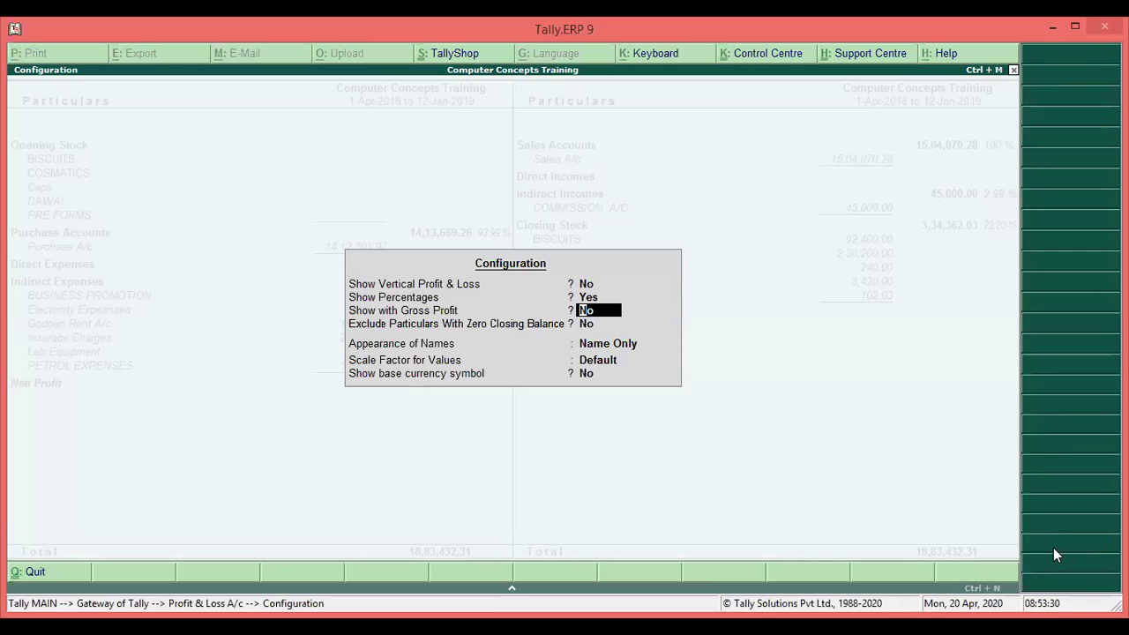
{"action": "key", "text": "Return"}
{"action": "key", "text": "Return"}
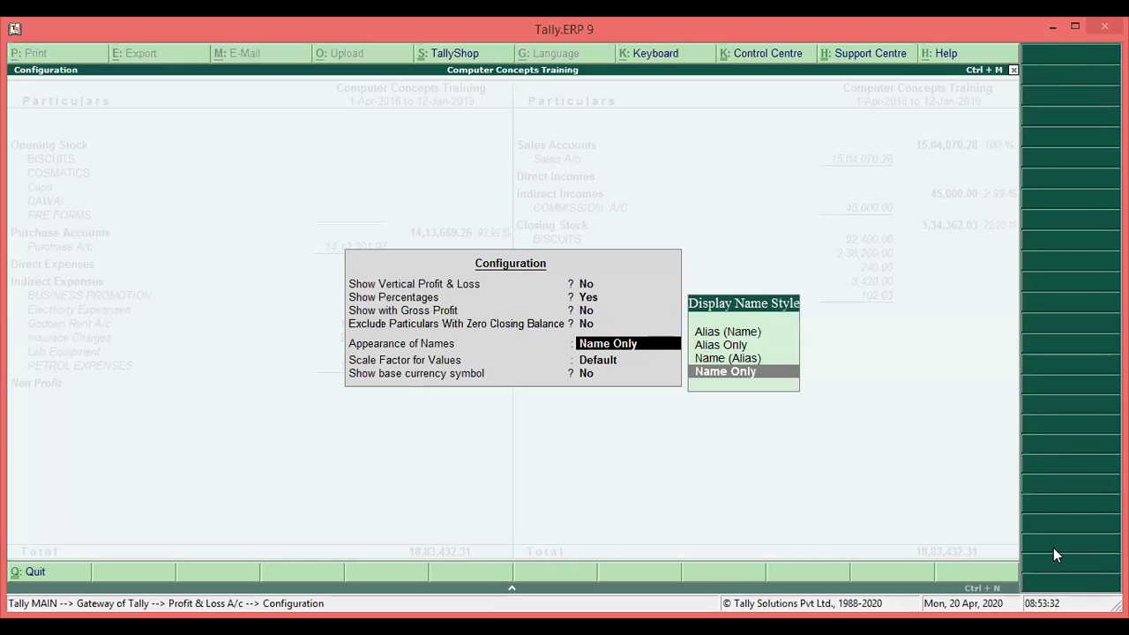
{"action": "key", "text": "Return"}
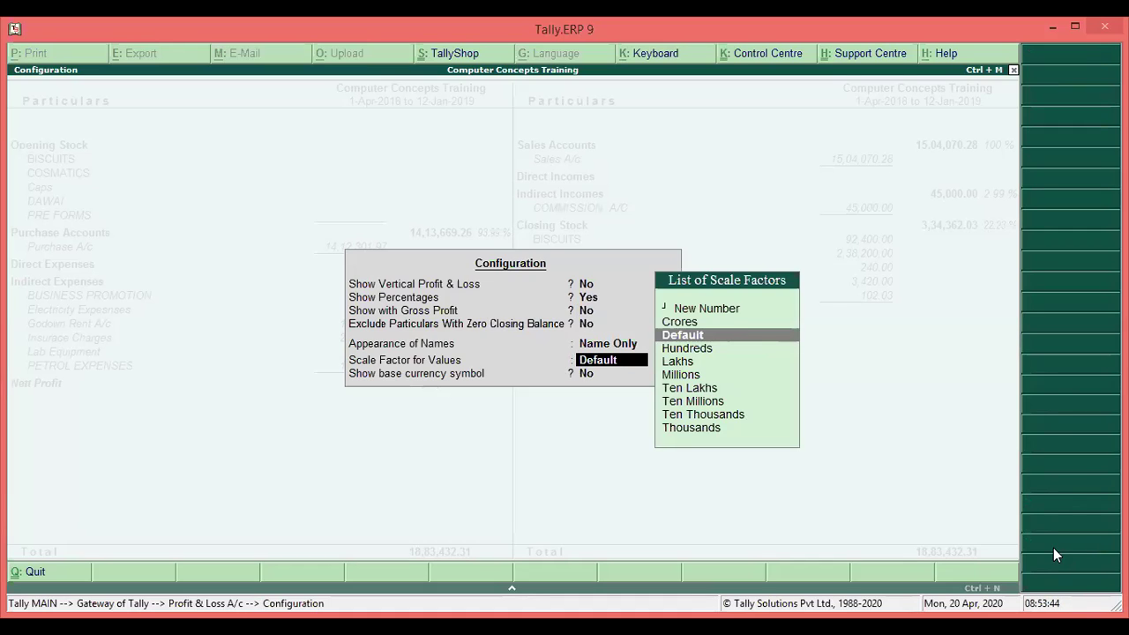
{"action": "key", "text": "Down"}
{"action": "key", "text": "Down"}
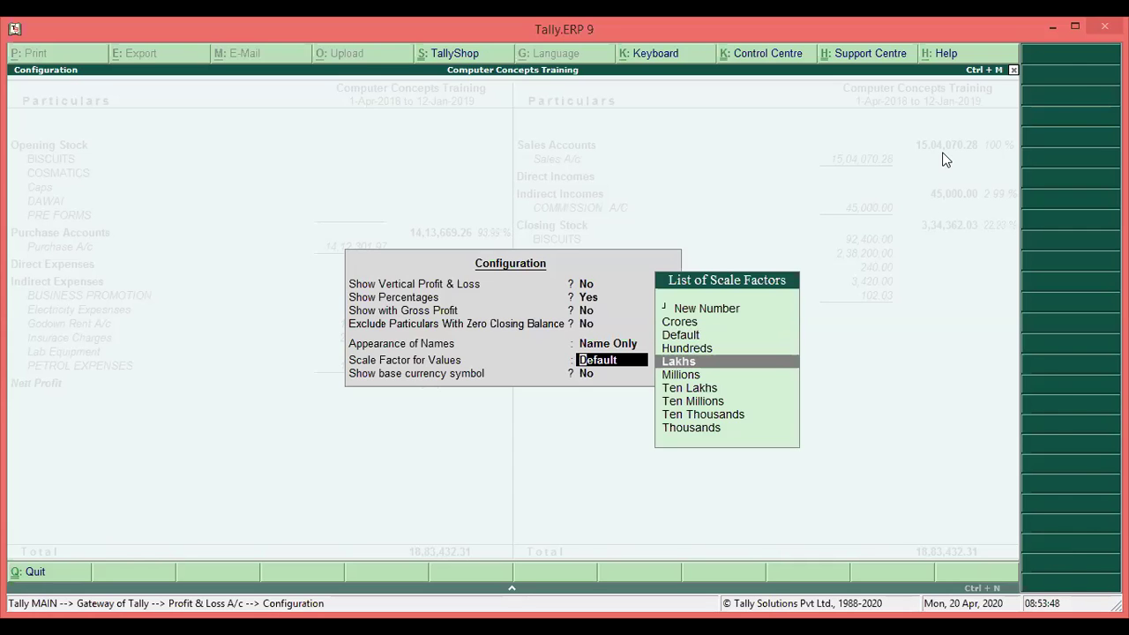
{"action": "key", "text": "Return"}
{"action": "key", "text": "Return"}
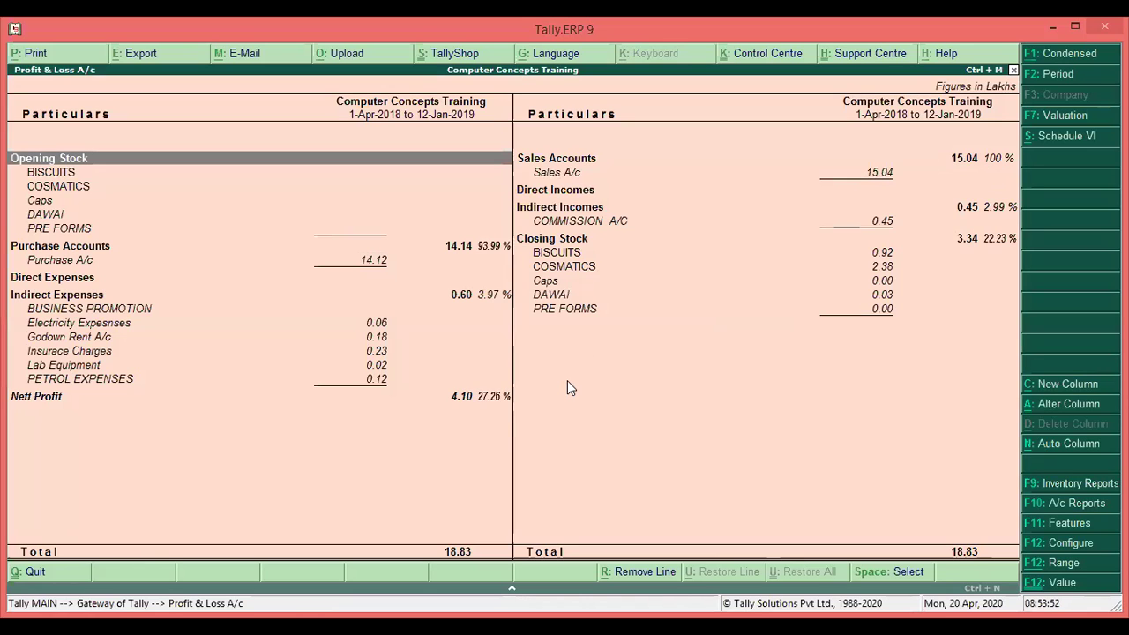
{"action": "key", "text": "Escape"}
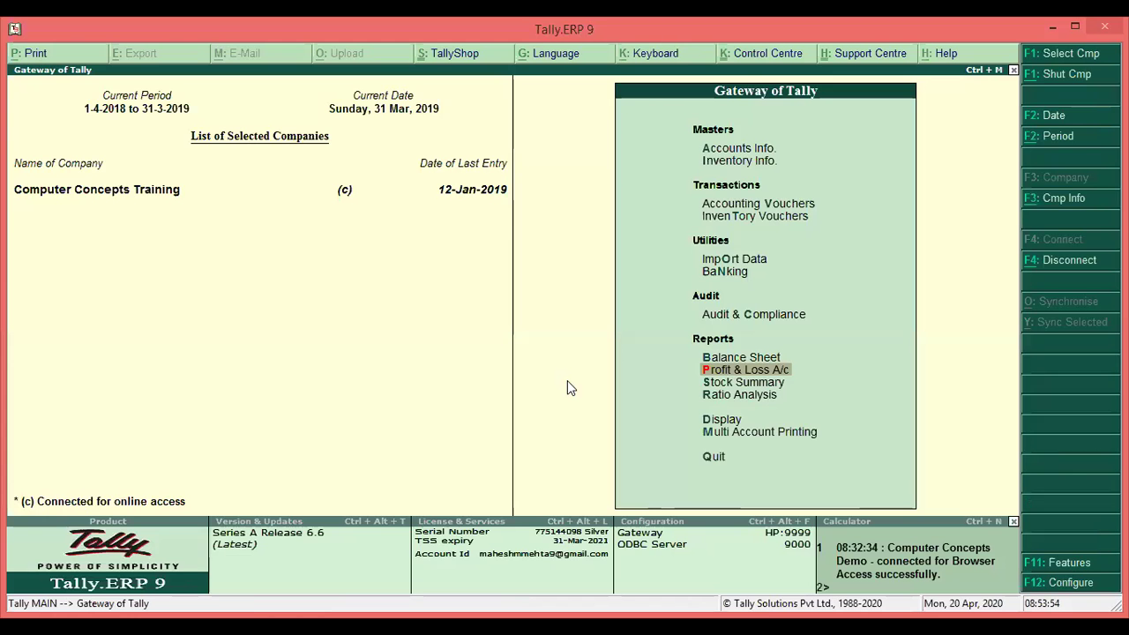
Reopen the Profit & Loss A/c and configure it to show with gross profit.
{"action": "key", "text": "Return"}
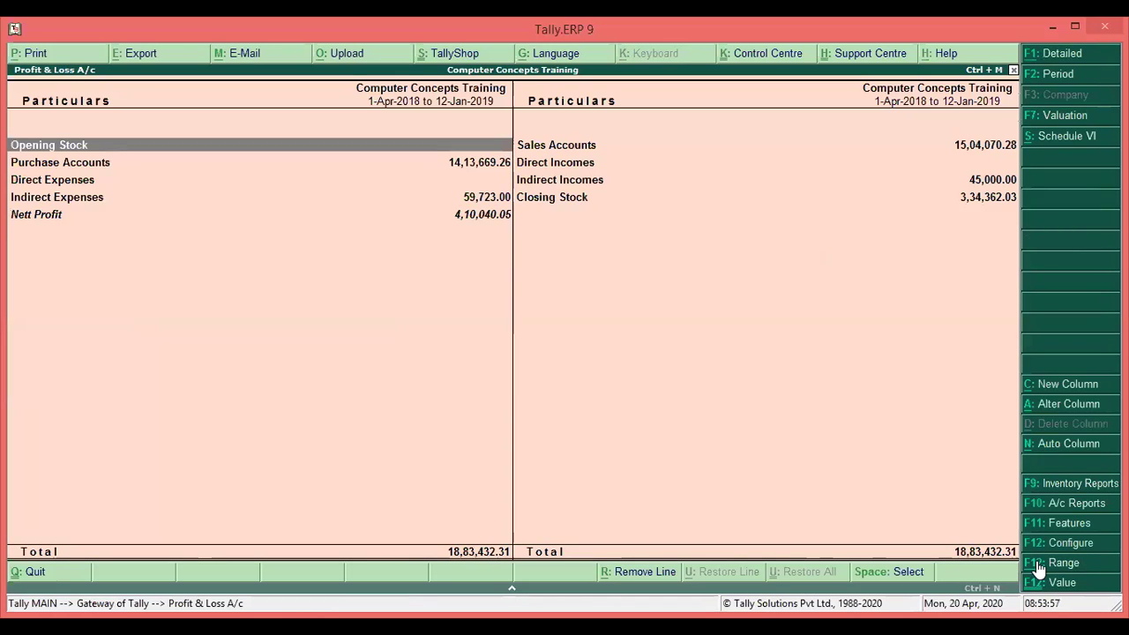
{"action": "left_click", "coordinate": [1064, 546]}
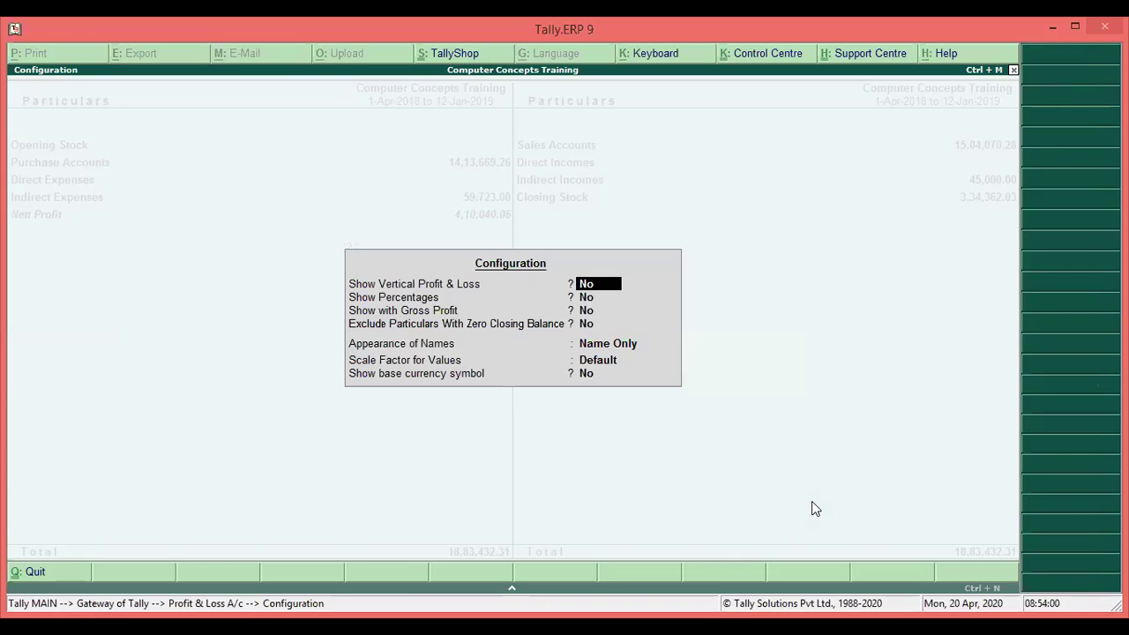
{"action": "key", "text": "Return"}
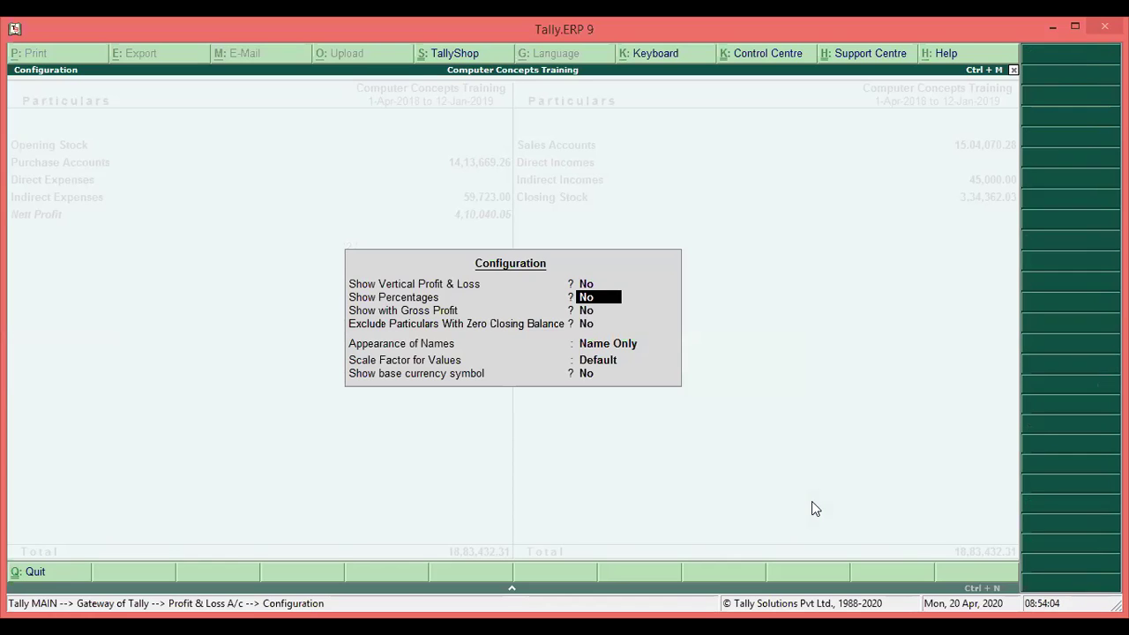
{"action": "key", "text": "Return"}
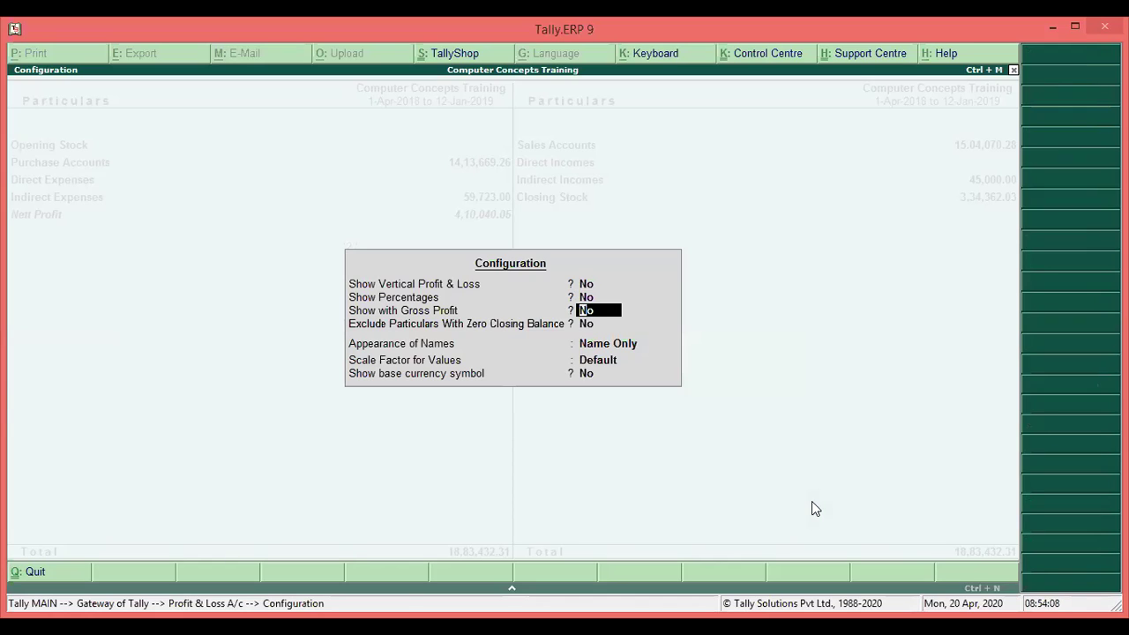
{"action": "type", "text": "y"}
{"action": "key", "text": "ctrl+a"}
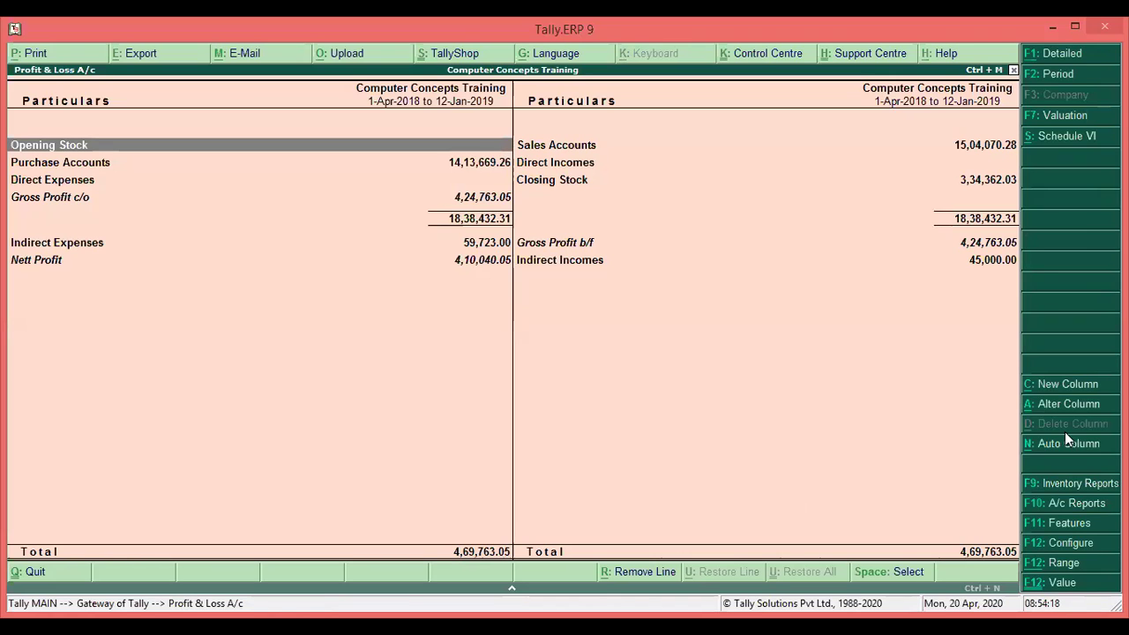
Set the scale factor to Lakhs in the Profit & Loss A/c with gross profit, and close the report.
{"action": "left_click", "coordinate": [1055, 543]}
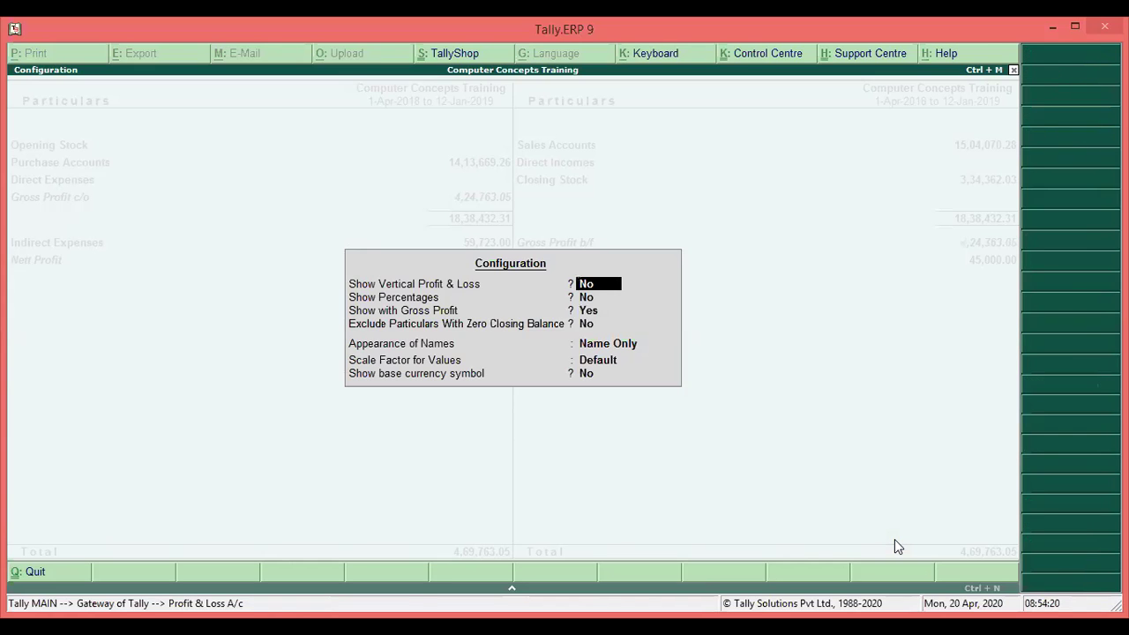
{"action": "key", "text": "Return"}
{"action": "key", "text": "Return"}
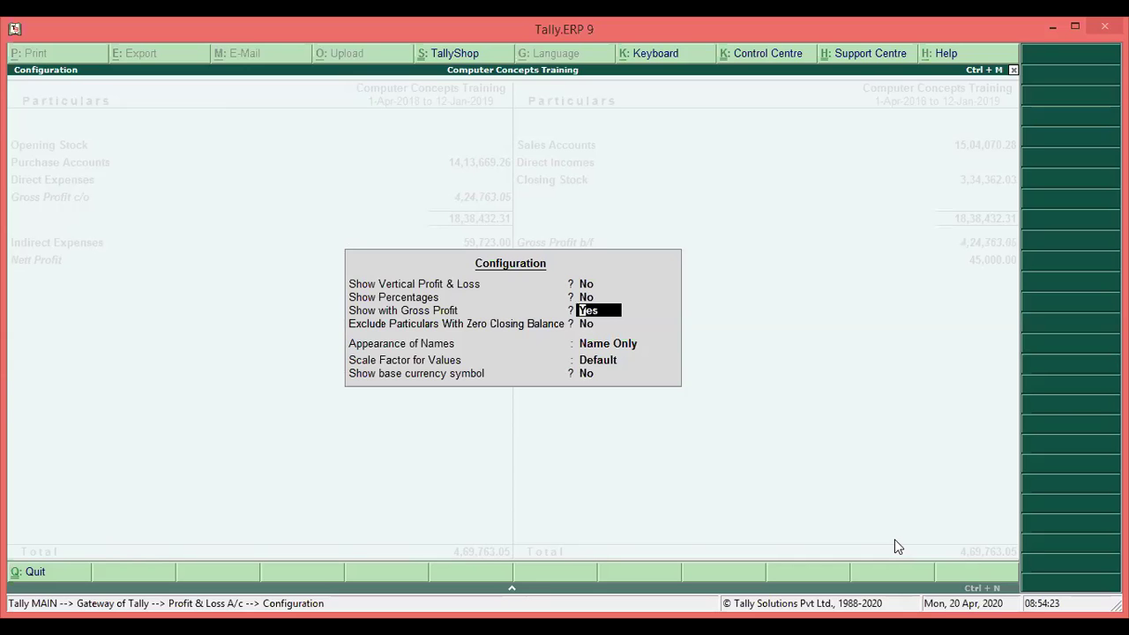
{"action": "key", "text": "Return"}
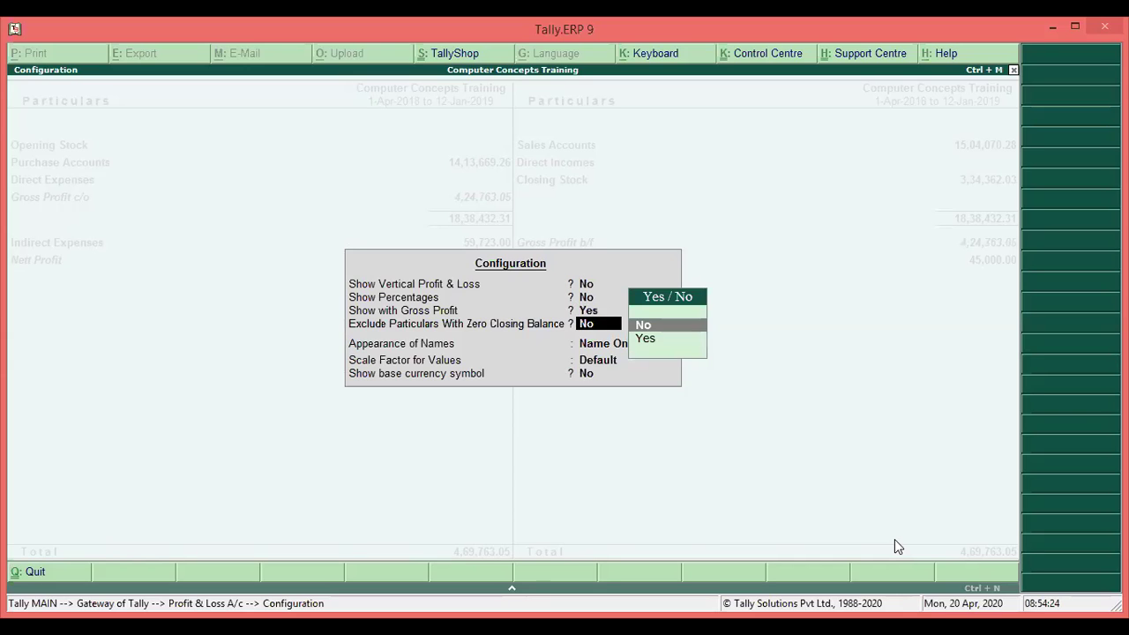
{"action": "key", "text": "Return"}
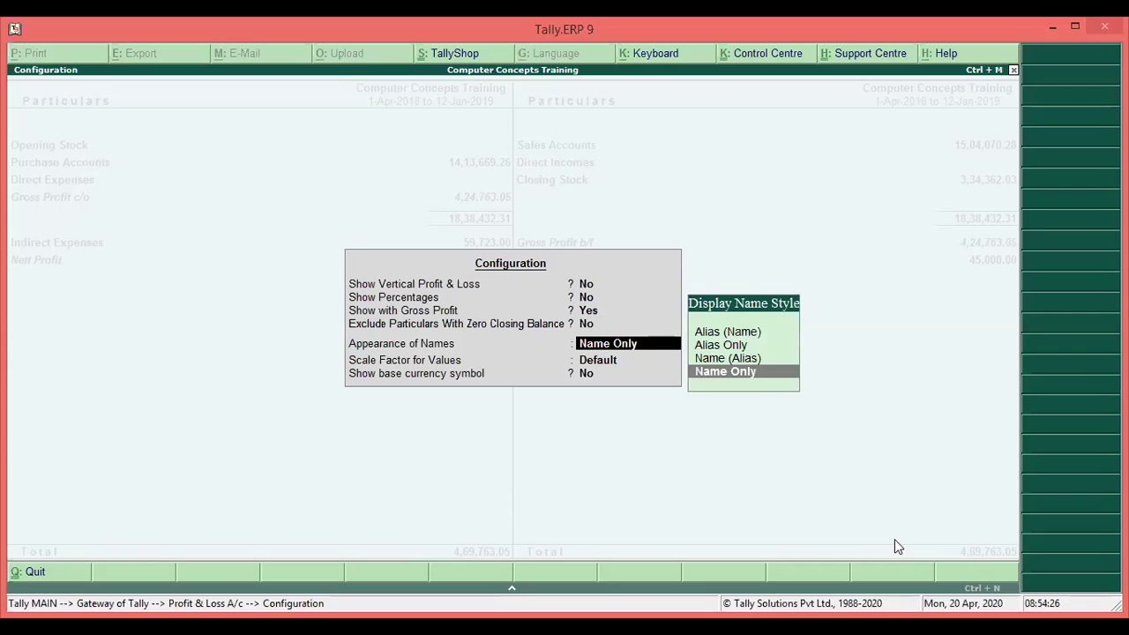
{"action": "key", "text": "Return"}
{"action": "key", "text": "Down"}
{"action": "key", "text": "Down"}
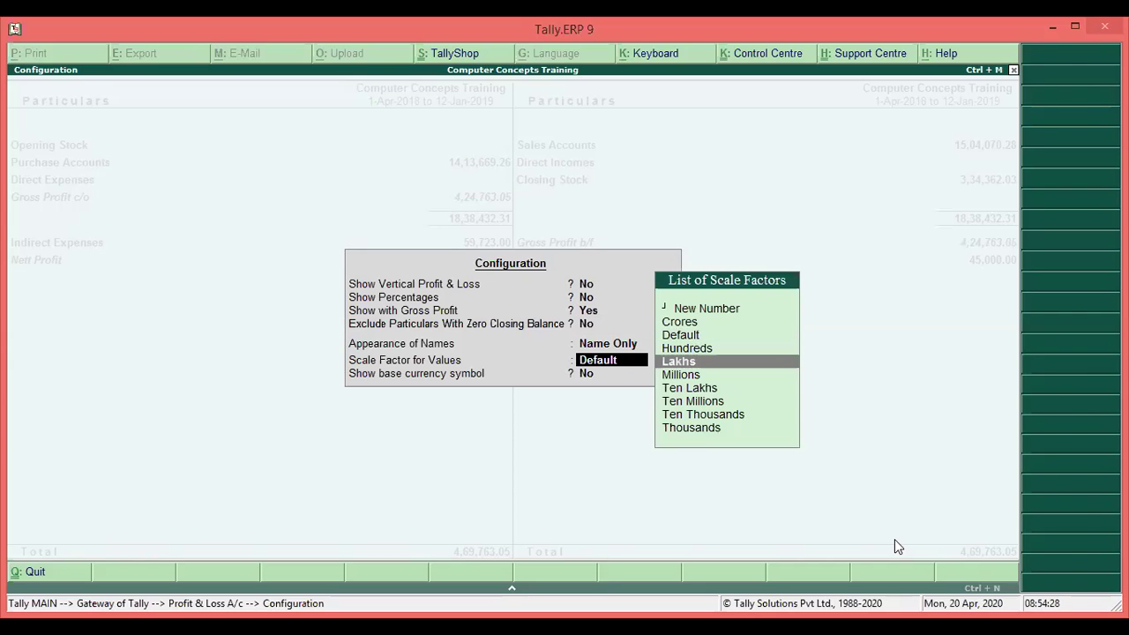
{"action": "key", "text": "Return"}
{"action": "key", "text": "Return"}
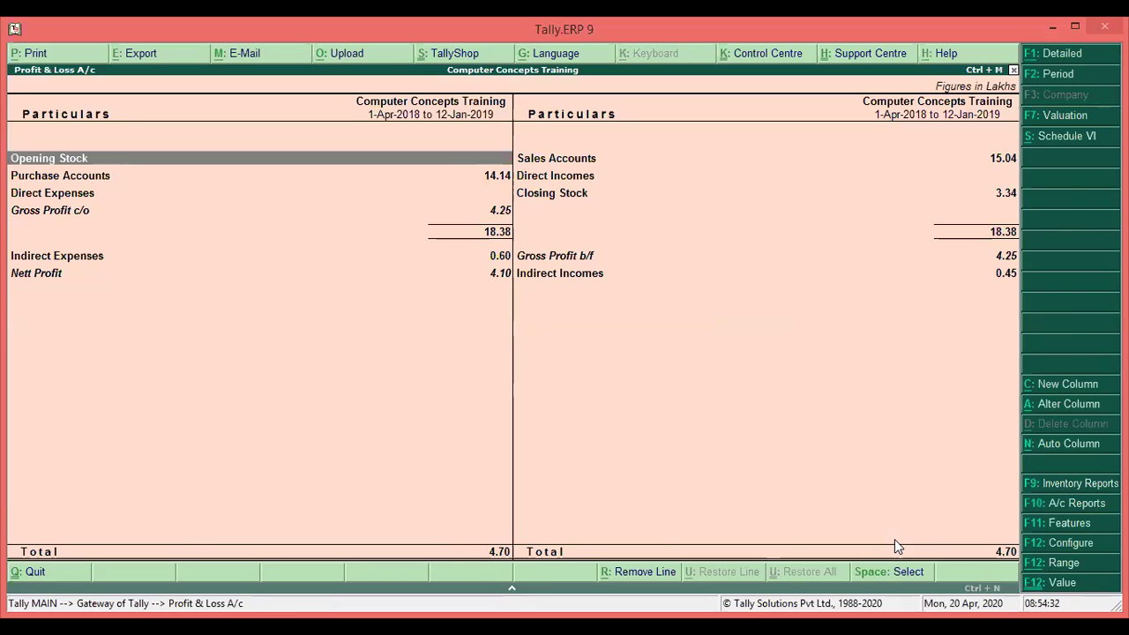
{"action": "key", "text": "Escape"}
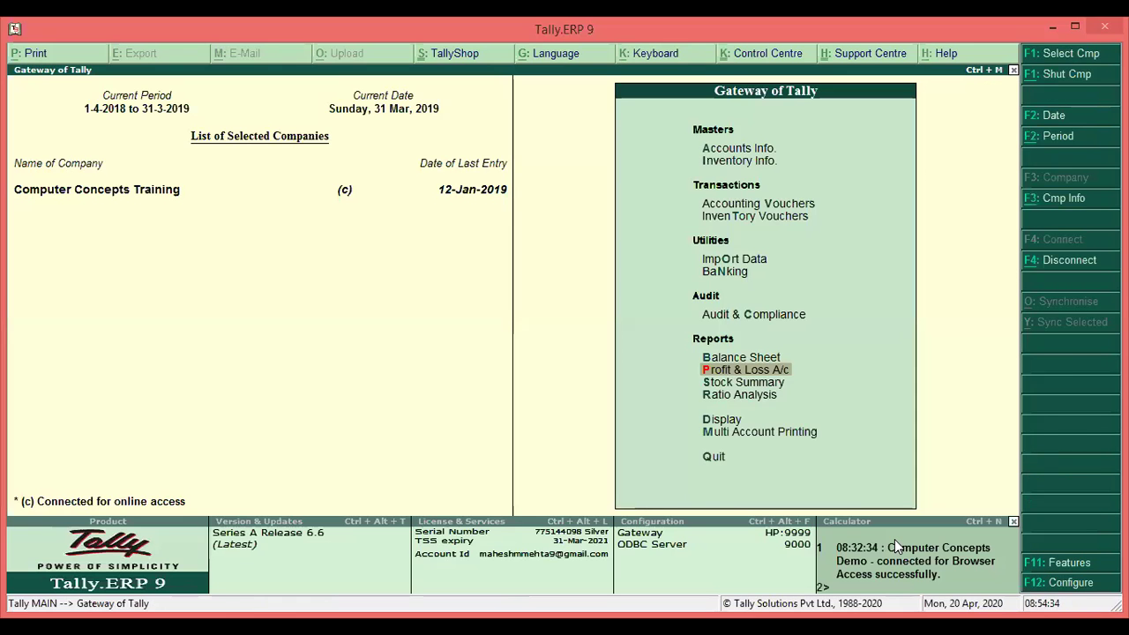
Open the Balance Sheet and configure it to show in vertical format.
{"action": "key", "text": "b"}
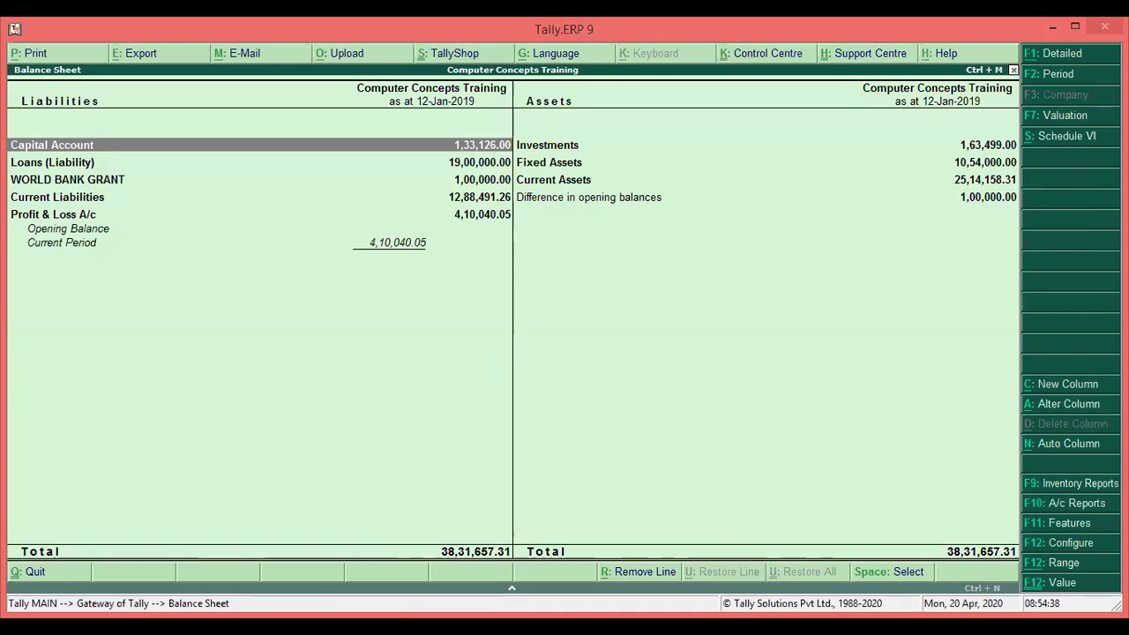
{"action": "key", "text": "F12"}
{"action": "type", "text": "y"}
{"action": "key", "text": "ctrl+a"}
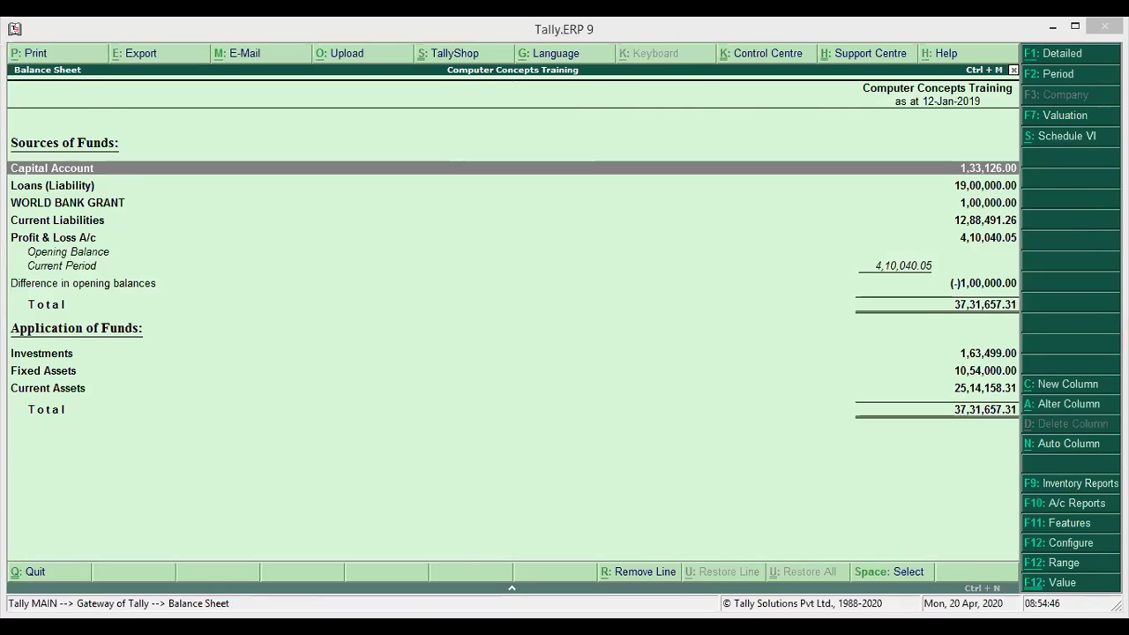
Switch the Balance Sheet back to the horizontal format by turning off the vertical Balance Sheet option.
{"action": "left_click", "coordinate": [1068, 545]}
{"action": "left_click", "coordinate": [1068, 544]}
{"action": "type", "text": "n"}
{"action": "key", "text": "ctrl+a"}
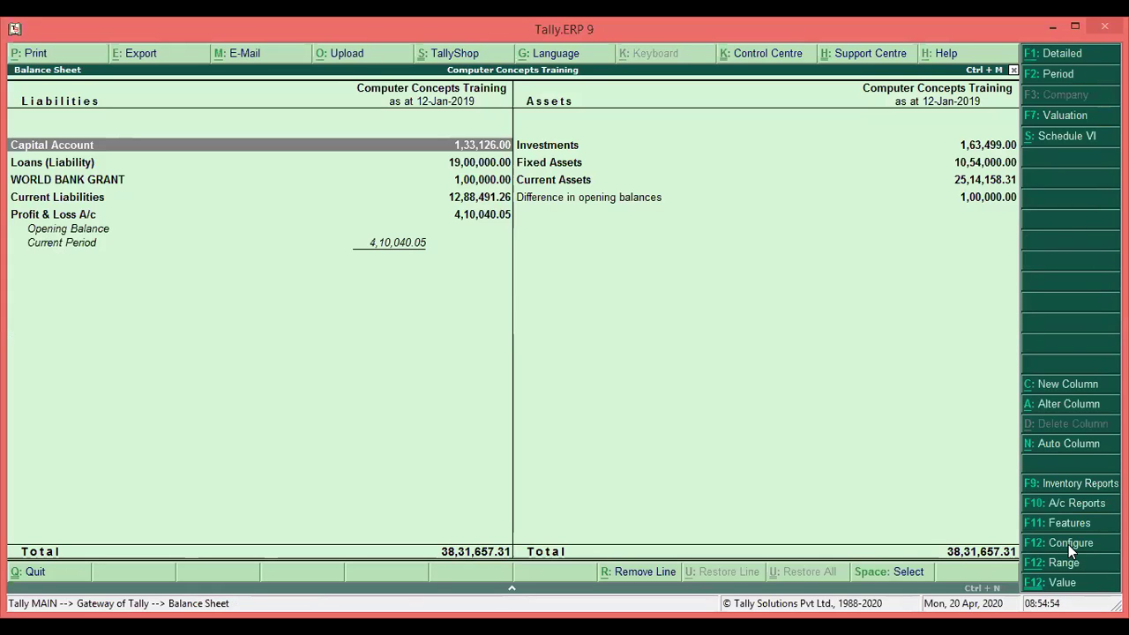
Configure the horizontal Balance Sheet to show percentages beside the amounts.
{"action": "left_click", "coordinate": [1068, 545]}
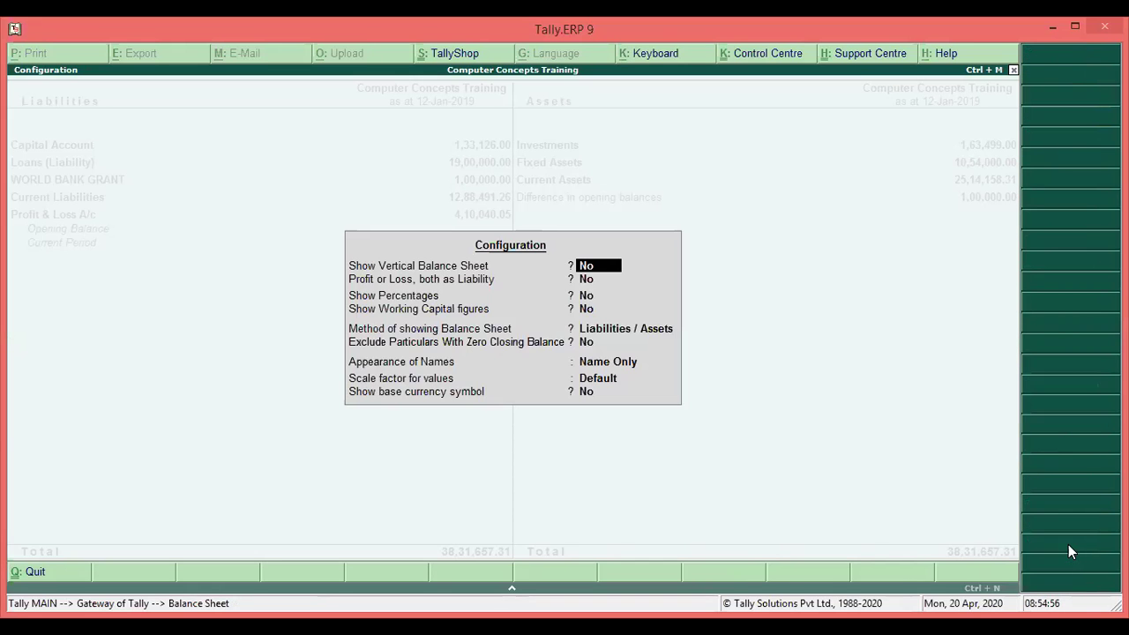
{"action": "key", "text": "Return"}
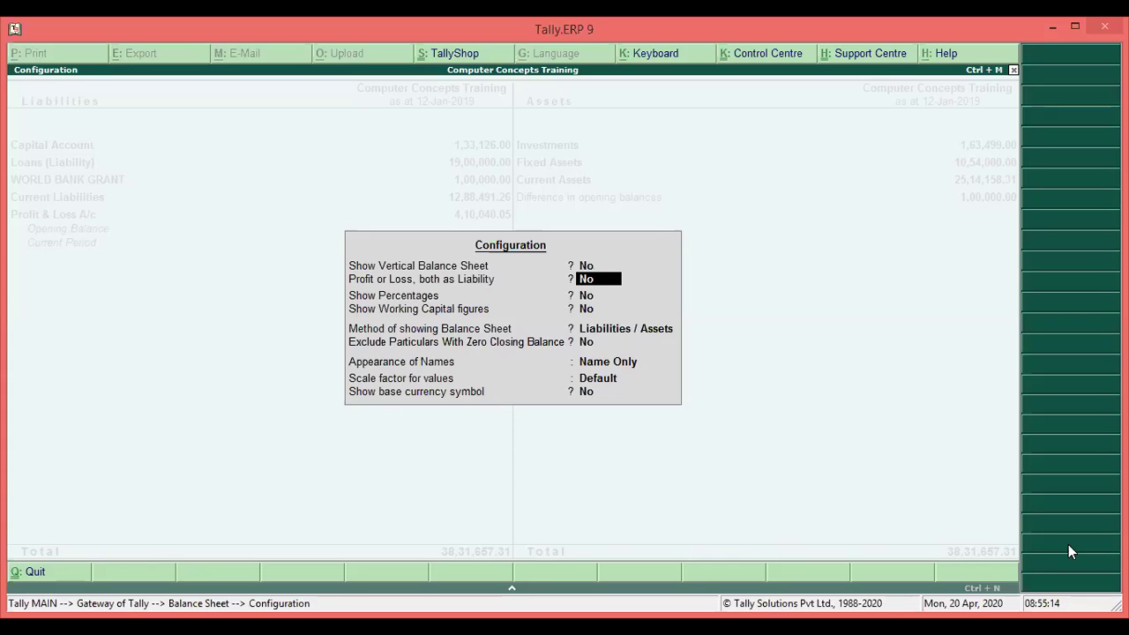
{"action": "key", "text": "Return"}
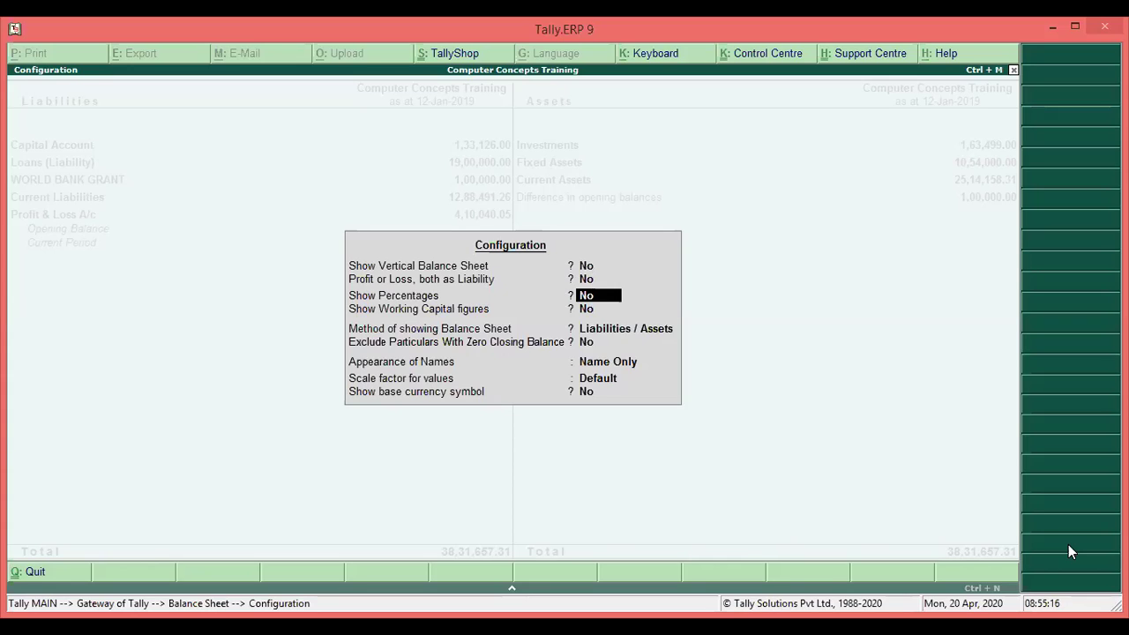
{"action": "type", "text": "y"}
{"action": "key", "text": "ctrl+a"}
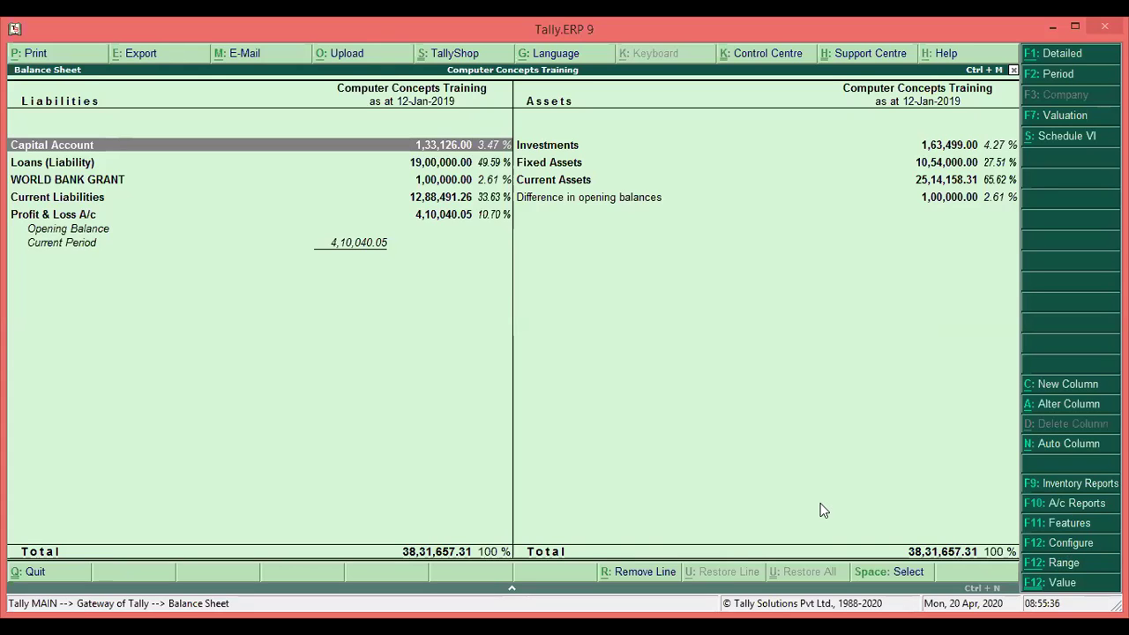
{"action": "key", "text": "F12"}
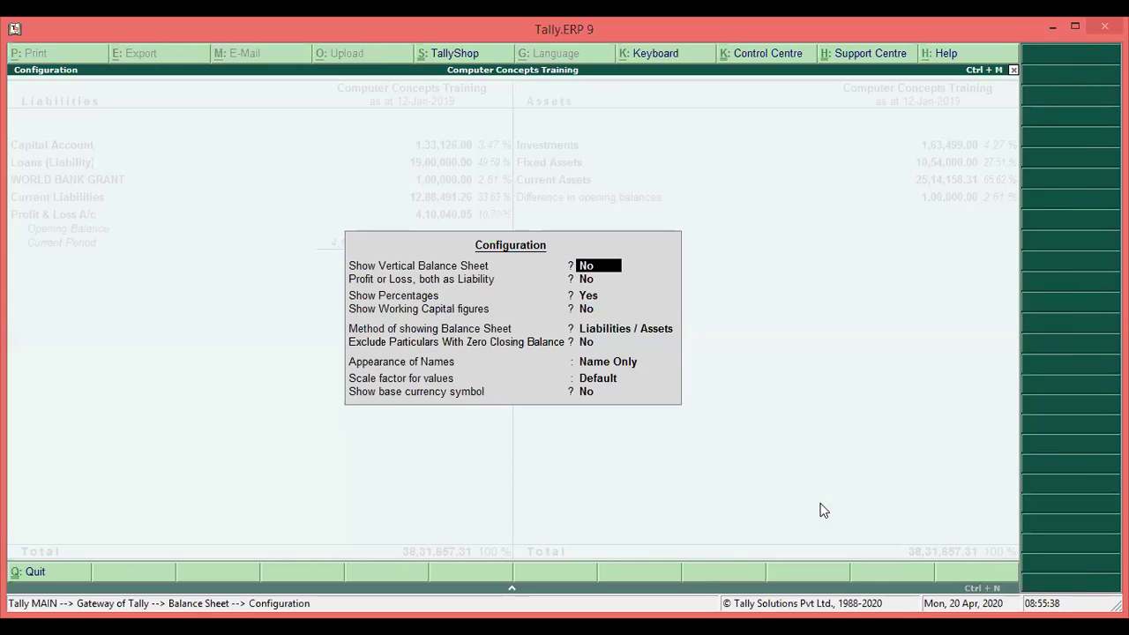
{"action": "key", "text": "Down"}
{"action": "key", "text": "Down"}
{"action": "key", "text": "Return"}
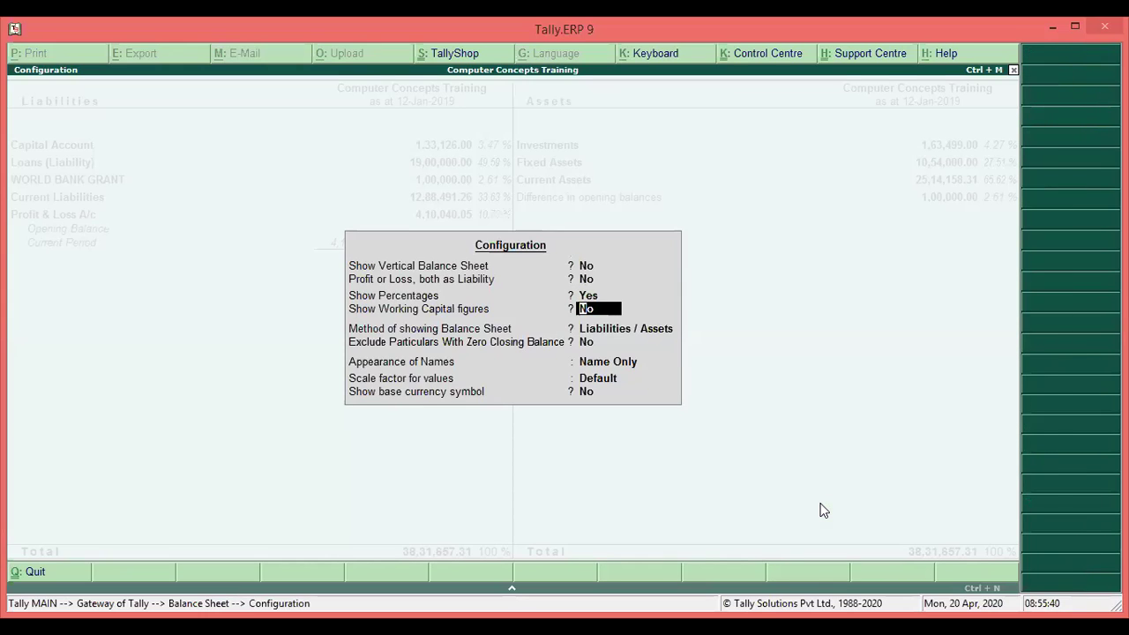
{"action": "key", "text": "ctrl+a"}
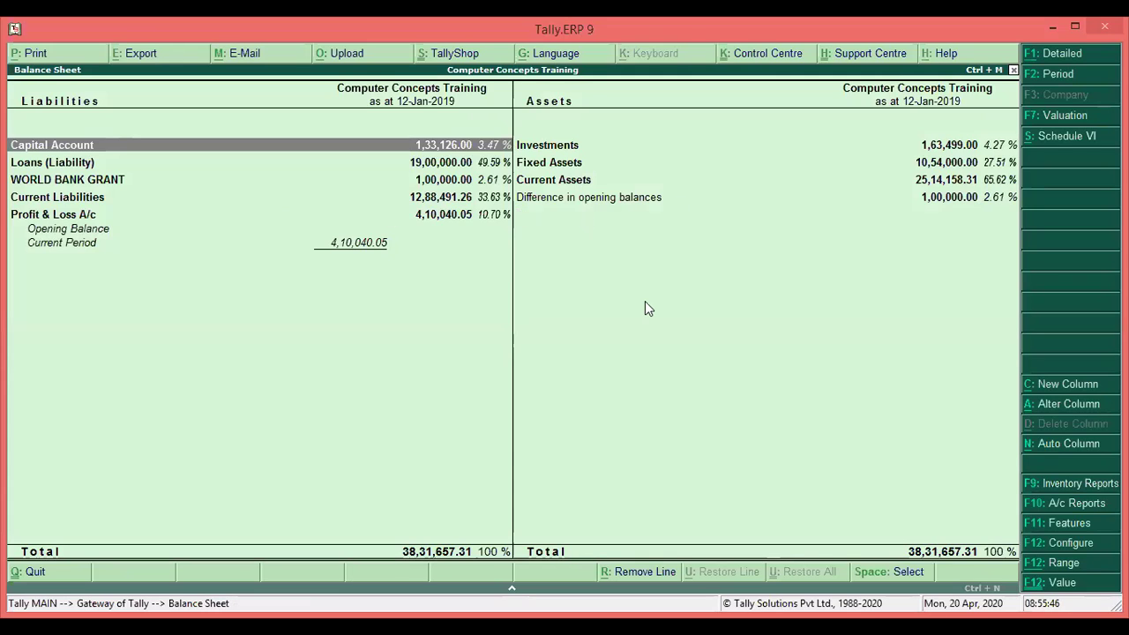
Configure the Balance Sheet to show working capital figures.
{"action": "left_click", "coordinate": [1062, 549]}
{"action": "key", "text": "Return"}
{"action": "key", "text": "Return"}
{"action": "key", "text": "y"}
{"action": "key", "text": "ctrl+a"}
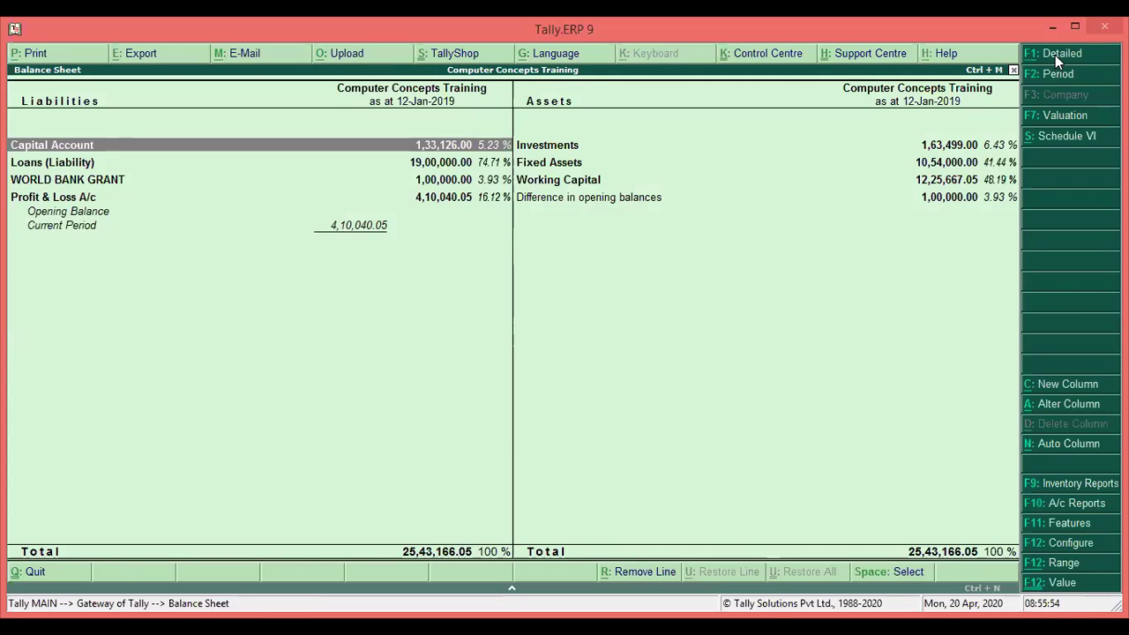
Show the Balance Sheet in detailed form, examine the current assets and current liabilities under Working Capital, and close the report.
{"action": "key", "text": "alt+F1"}
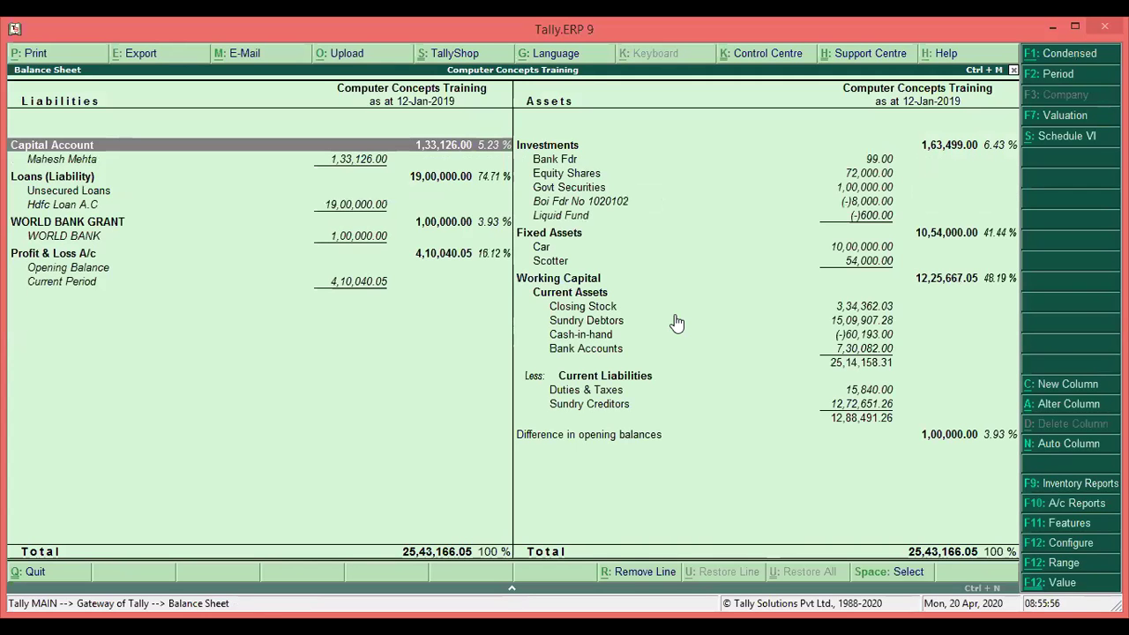
{"action": "key", "text": "Right"}
{"action": "key", "text": "Down"}
{"action": "key", "text": "Down"}
{"action": "key", "text": "Down"}
{"action": "key", "text": "Down"}
{"action": "key", "text": "Down"}
{"action": "key", "text": "Down"}
{"action": "key", "text": "Down"}
{"action": "key", "text": "Down"}
{"action": "key", "text": "Down"}
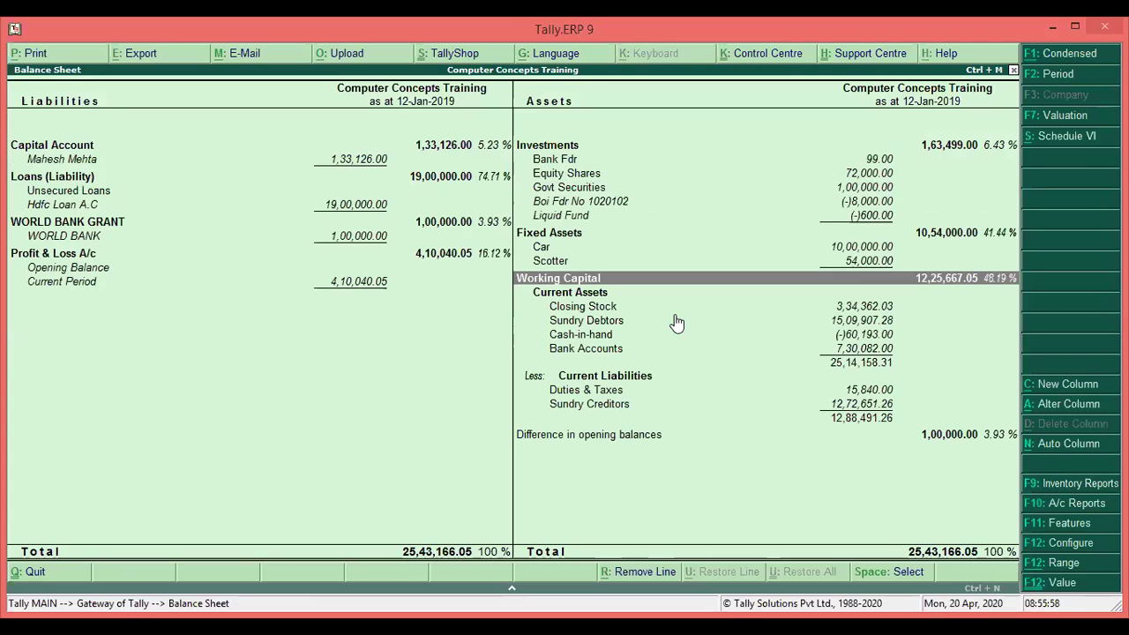
{"action": "key", "text": "Down"}
{"action": "key", "text": "Down"}
{"action": "key", "text": "Down"}
{"action": "key", "text": "Down"}
{"action": "key", "text": "Down"}
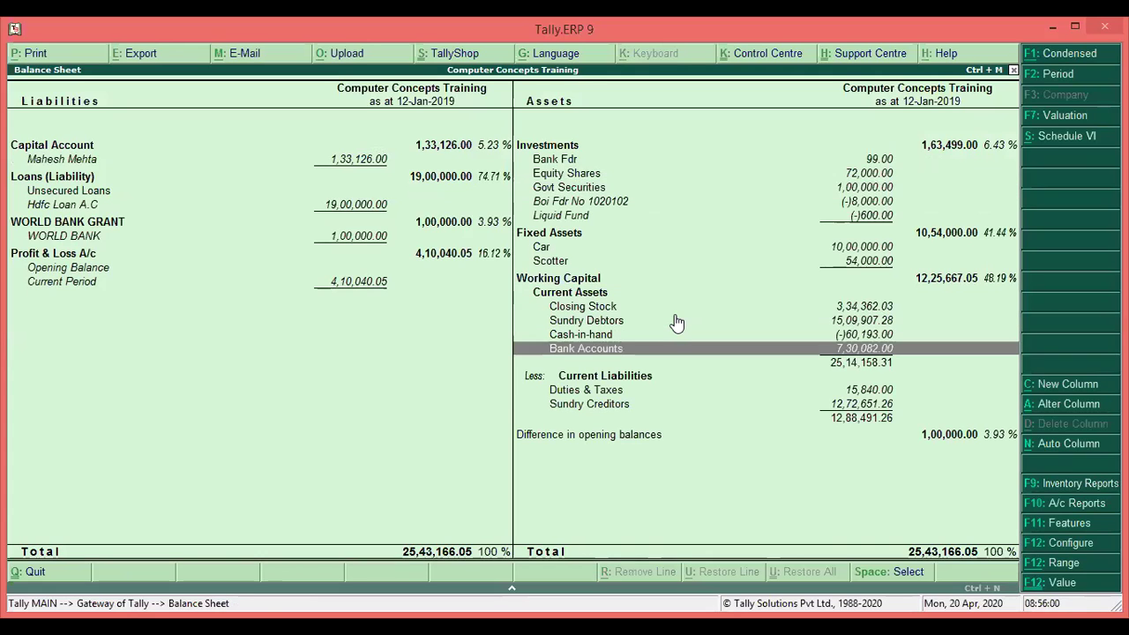
{"action": "key", "text": "Down"}
{"action": "key", "text": "Down"}
{"action": "key", "text": "Down"}
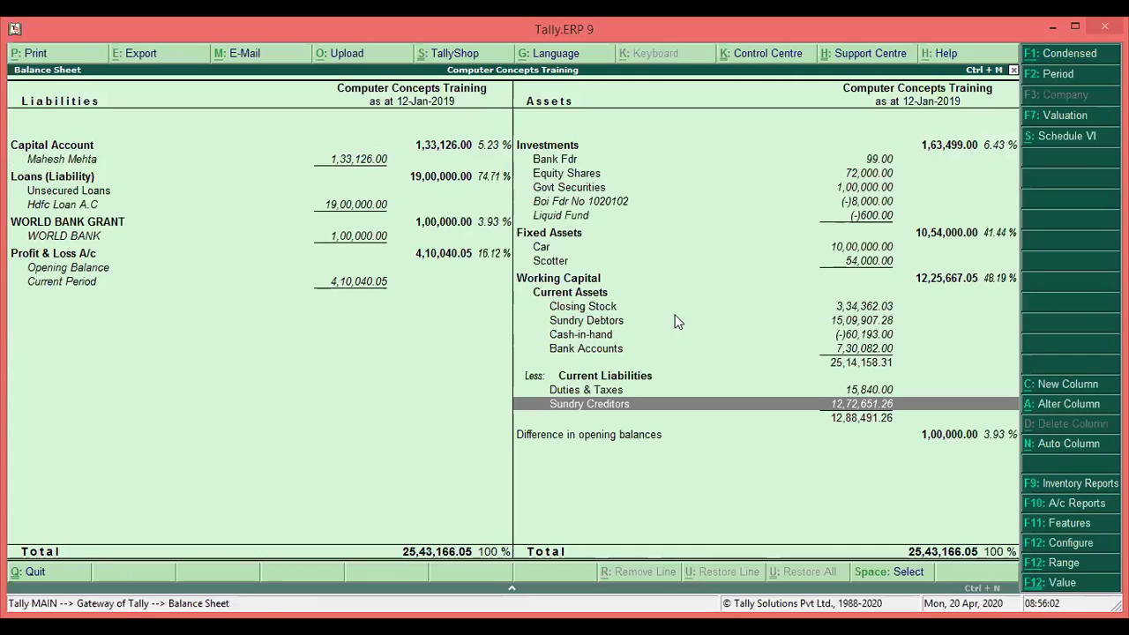
{"action": "key", "text": "Escape"}
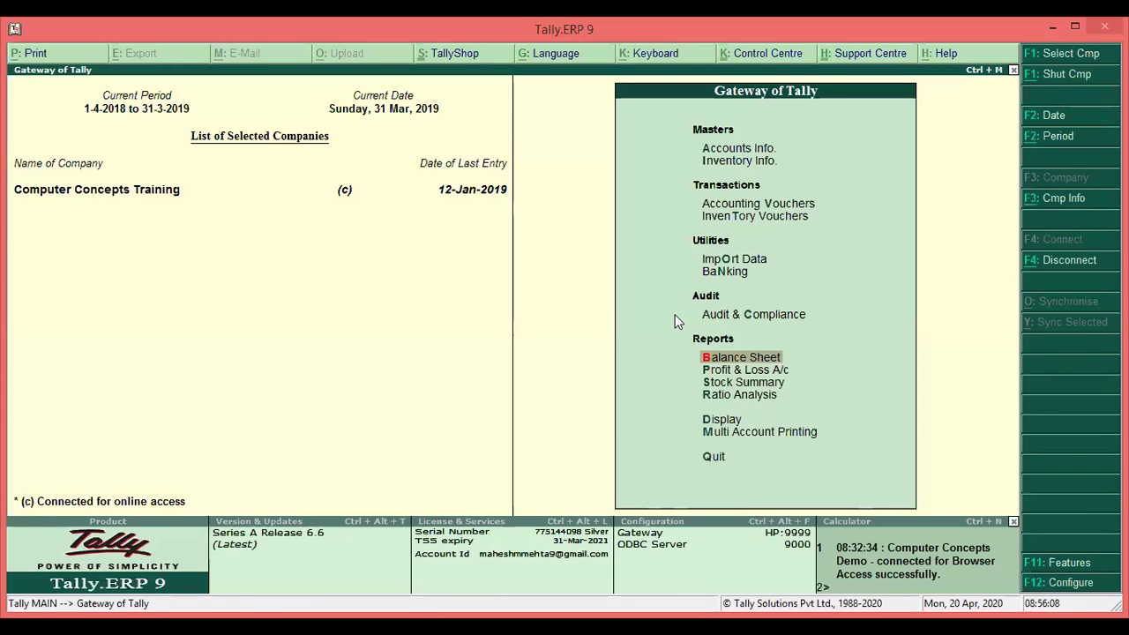
Open the Stock Summary and show it item-wise.
{"action": "key", "text": "Down"}
{"action": "key", "text": "Down"}
{"action": "key", "text": "Return"}
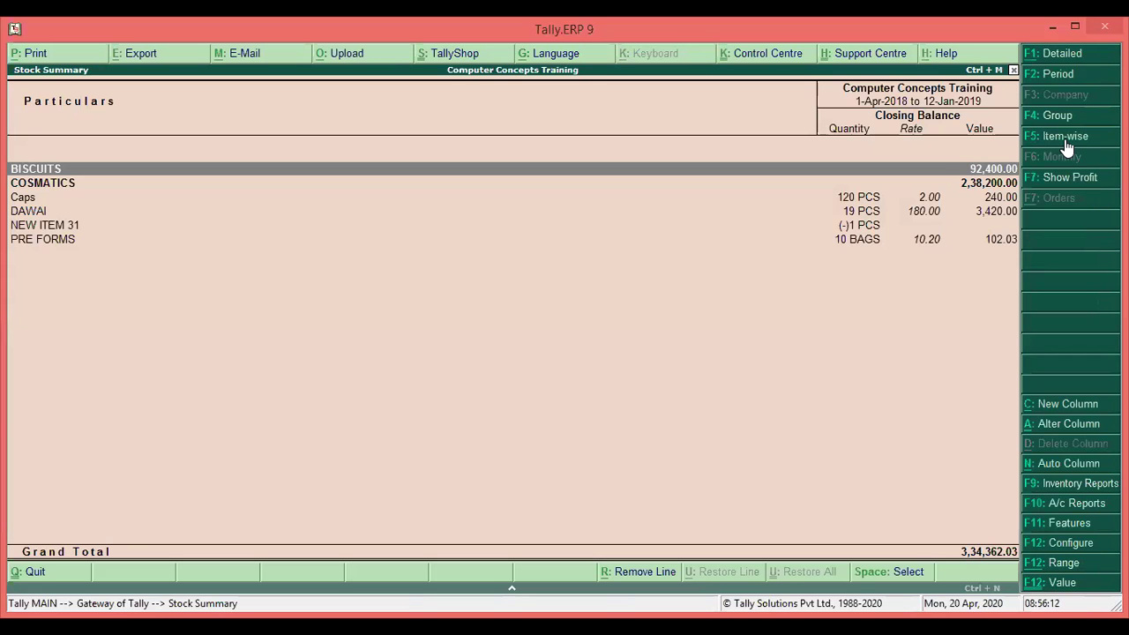
{"action": "key", "text": "F5"}
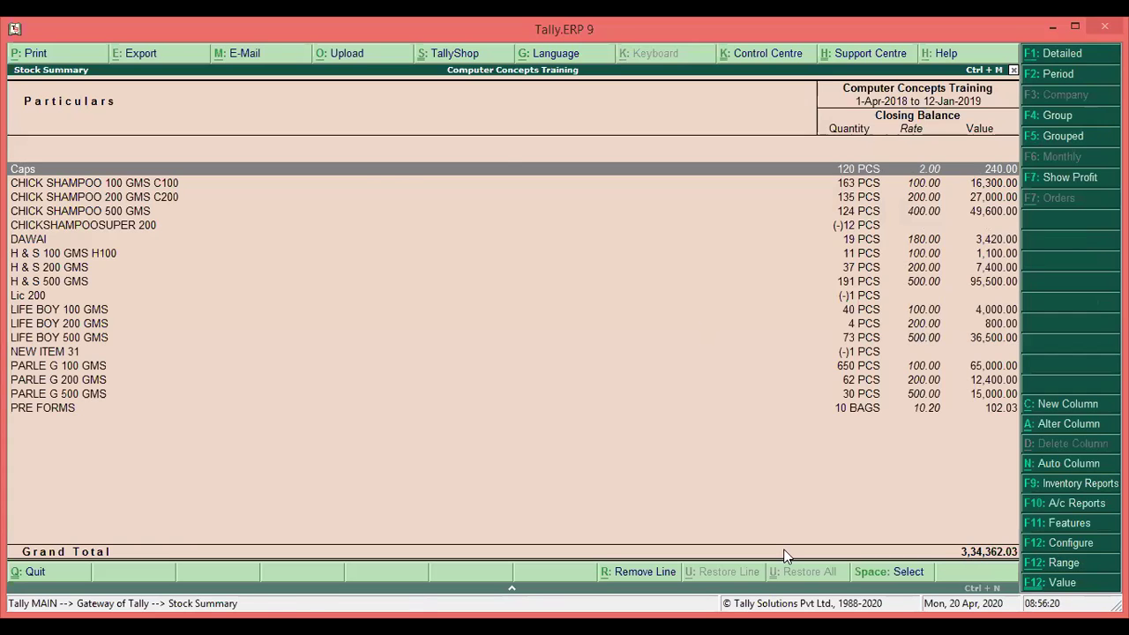
Add automatic monthly columns to the item-wise Stock Summary.
{"action": "key", "text": "F12"}
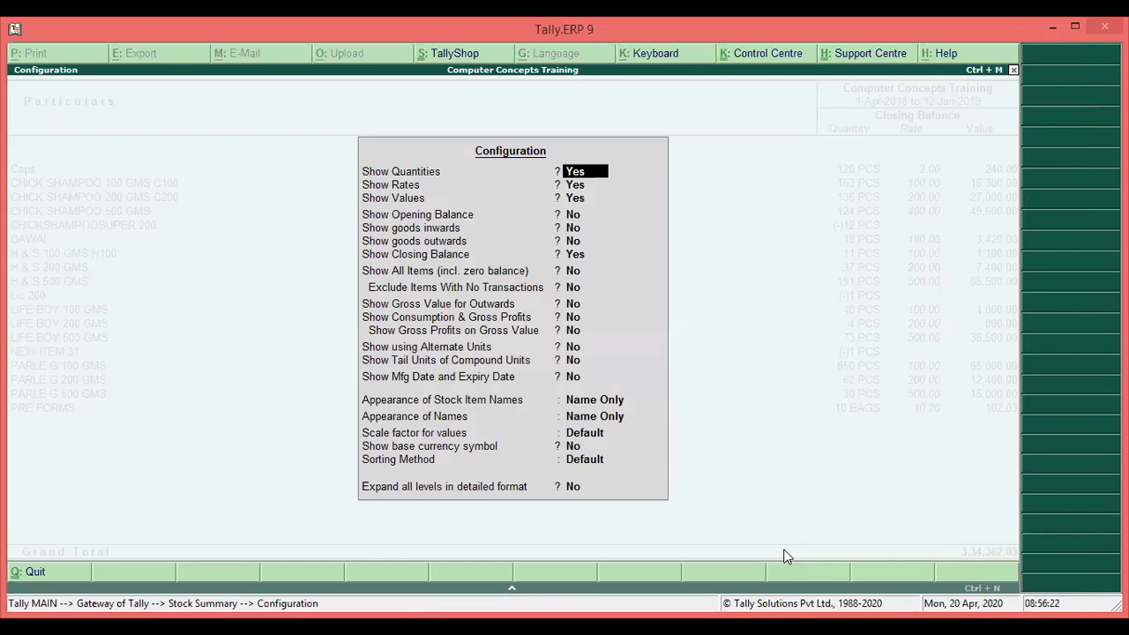
{"action": "key", "text": "Escape"}
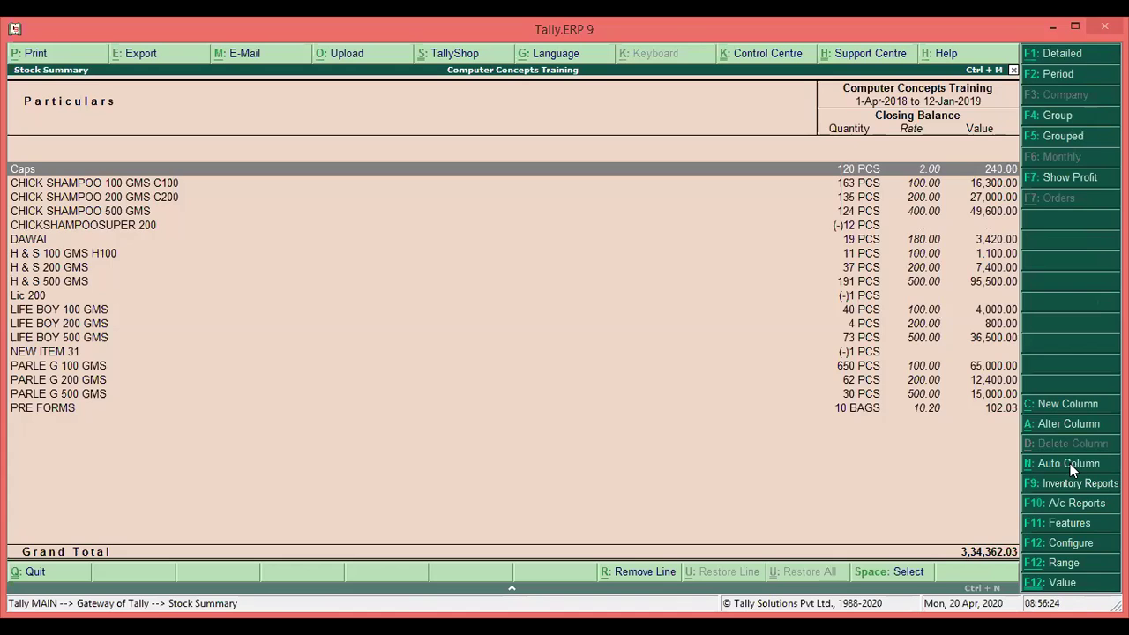
{"action": "left_click", "coordinate": [1070, 463]}
{"action": "key", "text": "Down"}
{"action": "key", "text": "Down"}
{"action": "key", "text": "Down"}
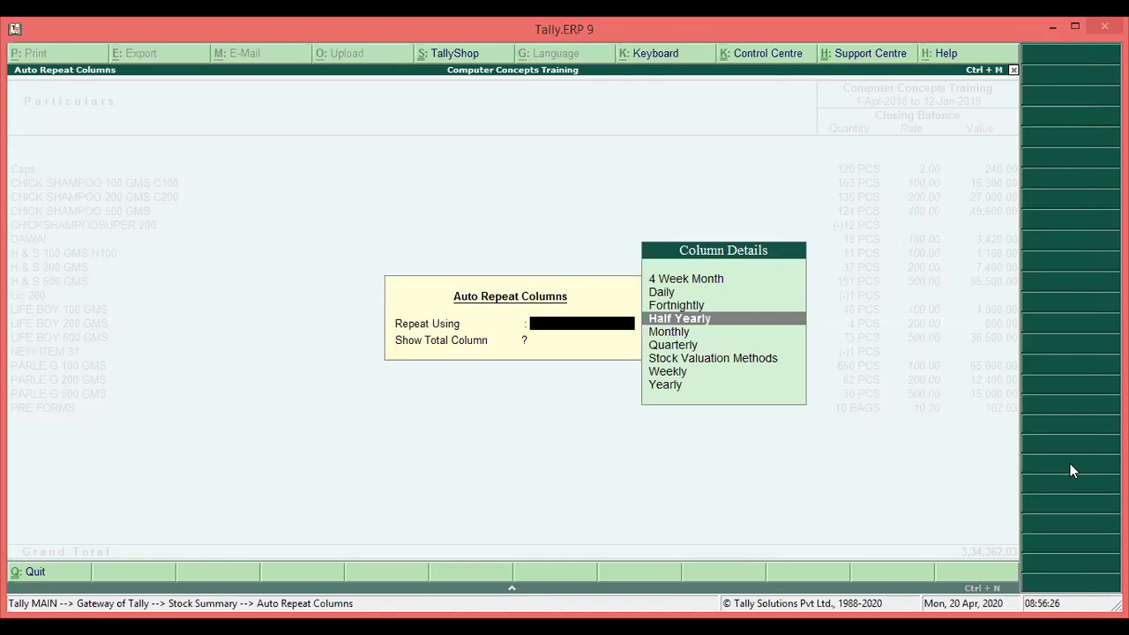
{"action": "key", "text": "Down"}
{"action": "key", "text": "Return"}
{"action": "key", "text": "Return"}
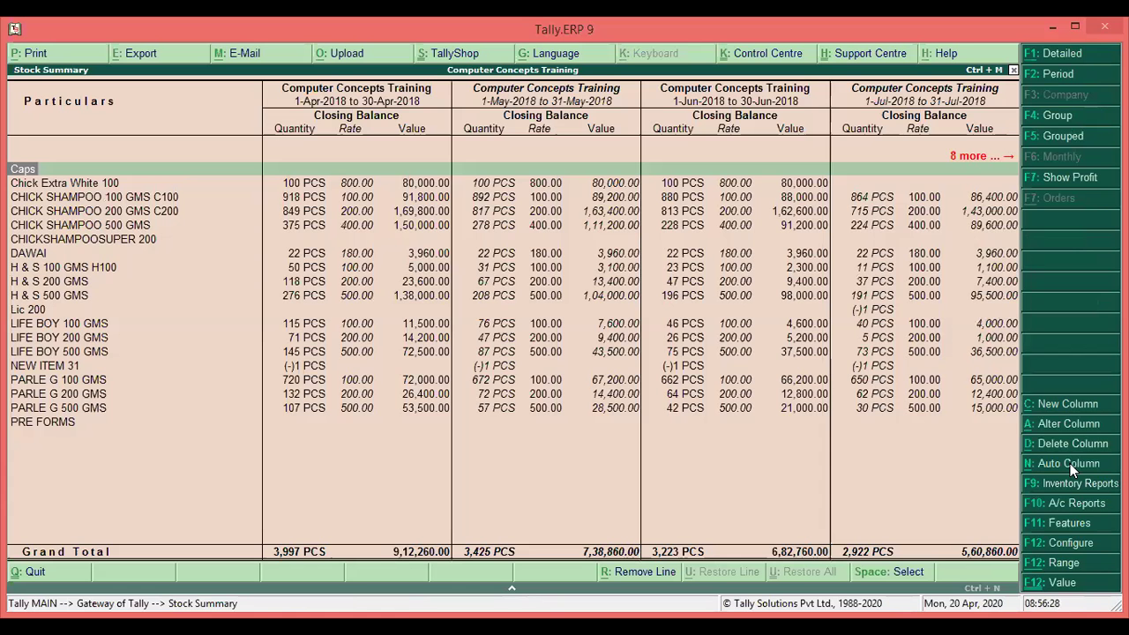
Examine the monthly closing balances of DAWAI in the Stock Summary, from the first month to March 2019 and back.
{"action": "key", "text": "Down"}
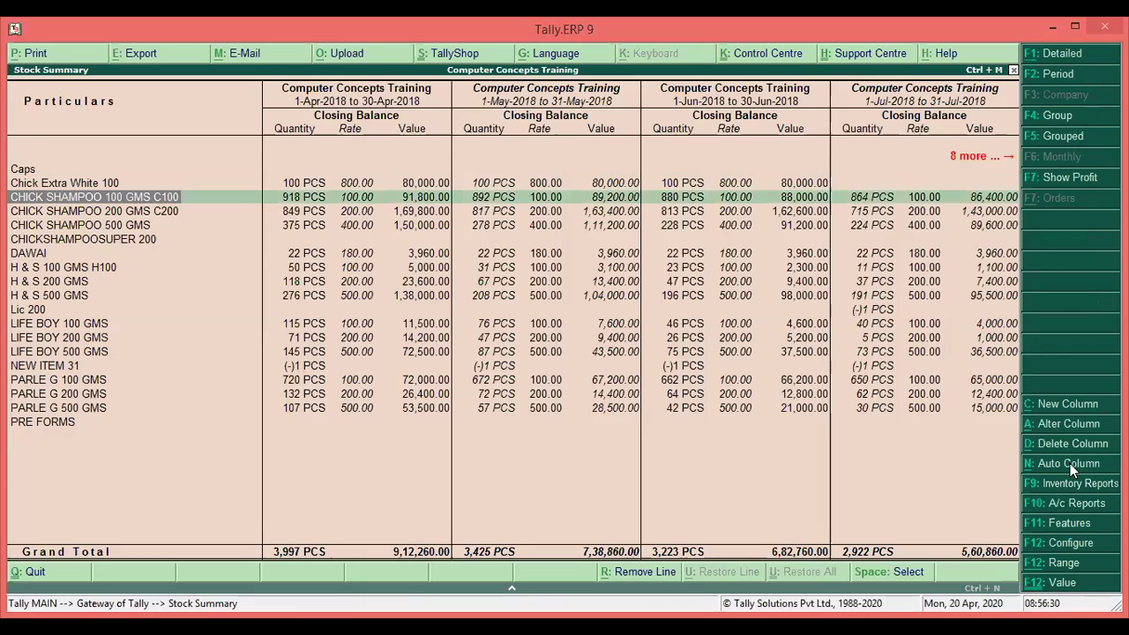
{"action": "key", "text": "Down"}
{"action": "key", "text": "Down"}
{"action": "key", "text": "Down"}
{"action": "key", "text": "Down"}
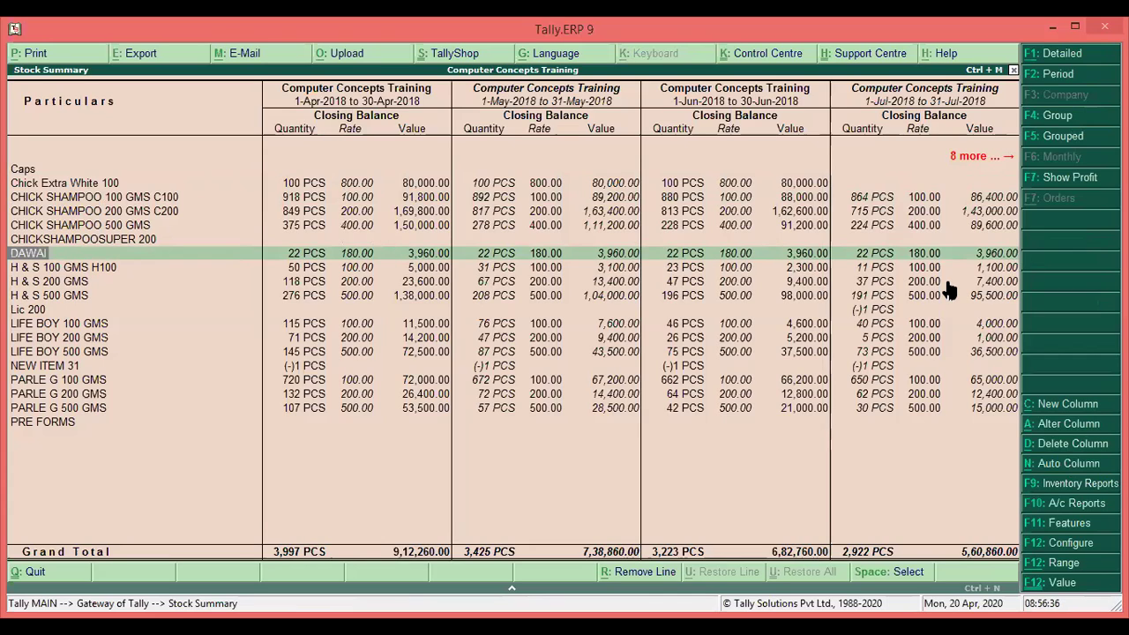
{"action": "key", "text": "End"}
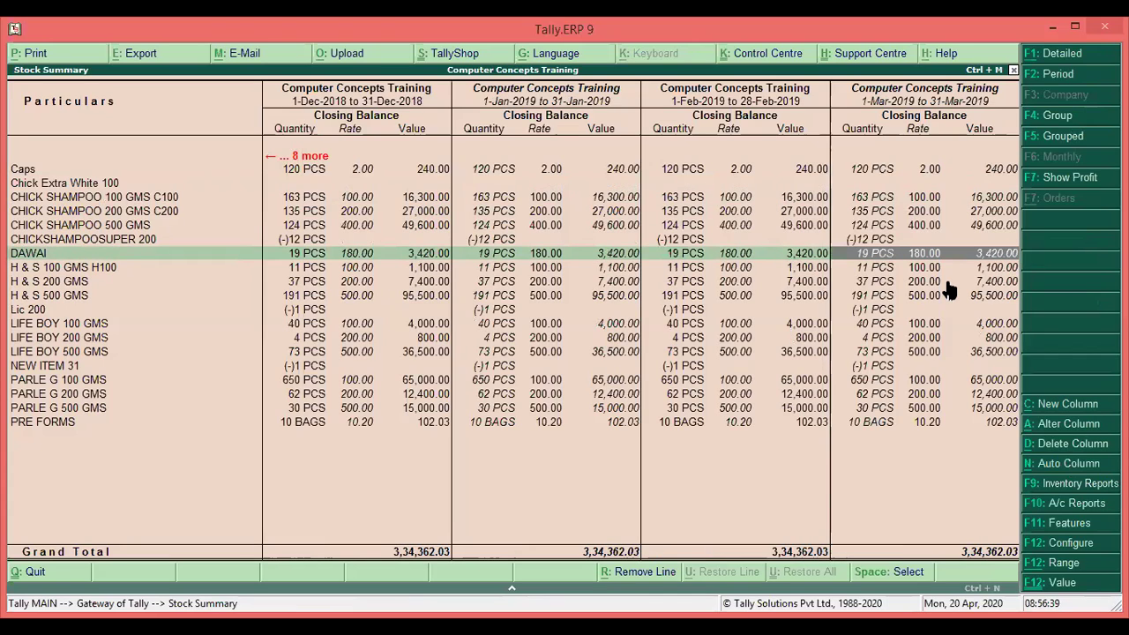
{"action": "key", "text": "Home"}
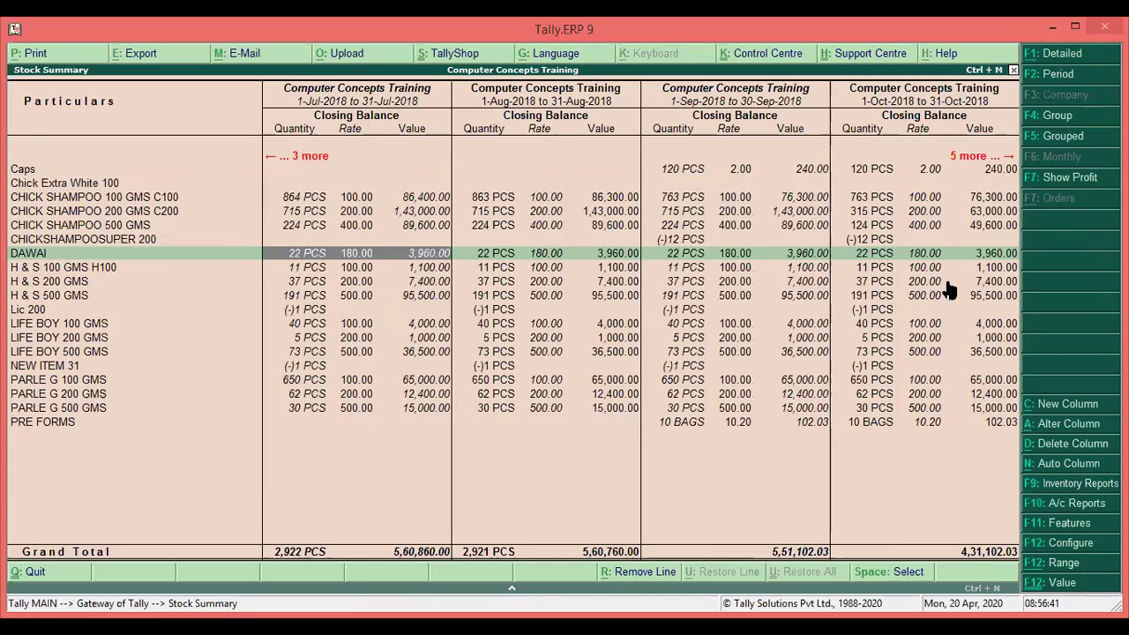
{"action": "key", "text": "Home"}
Go through the closing balances of H & S 200 GMS month by month from April to December 2018, and return to the start.
{"action": "key", "text": "Down"}
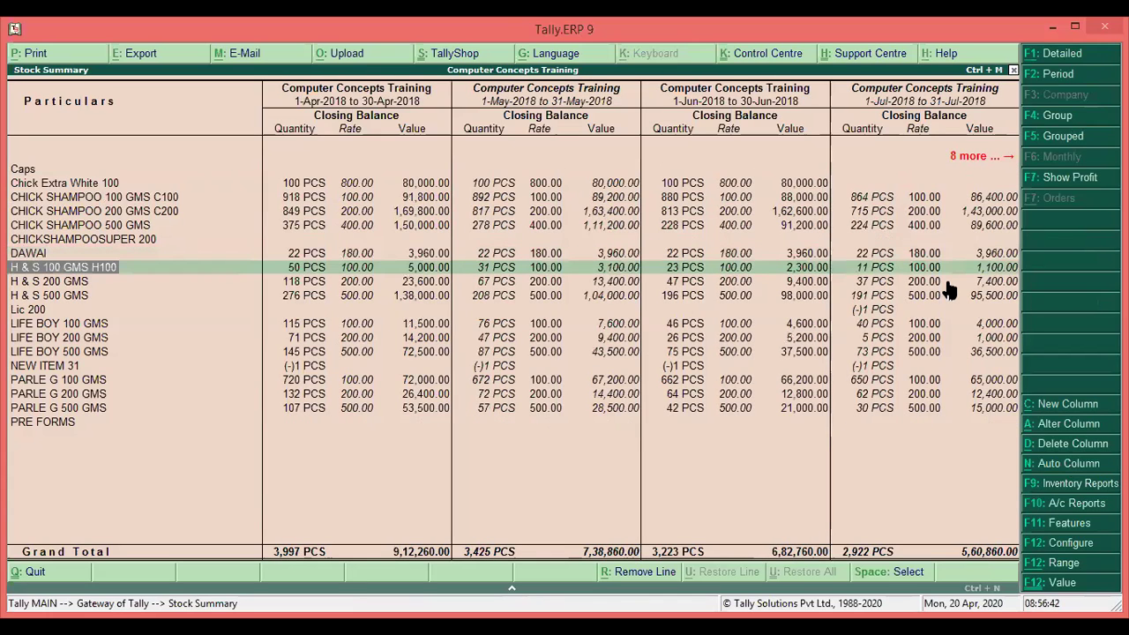
{"action": "key", "text": "Down"}
{"action": "key", "text": "Right"}
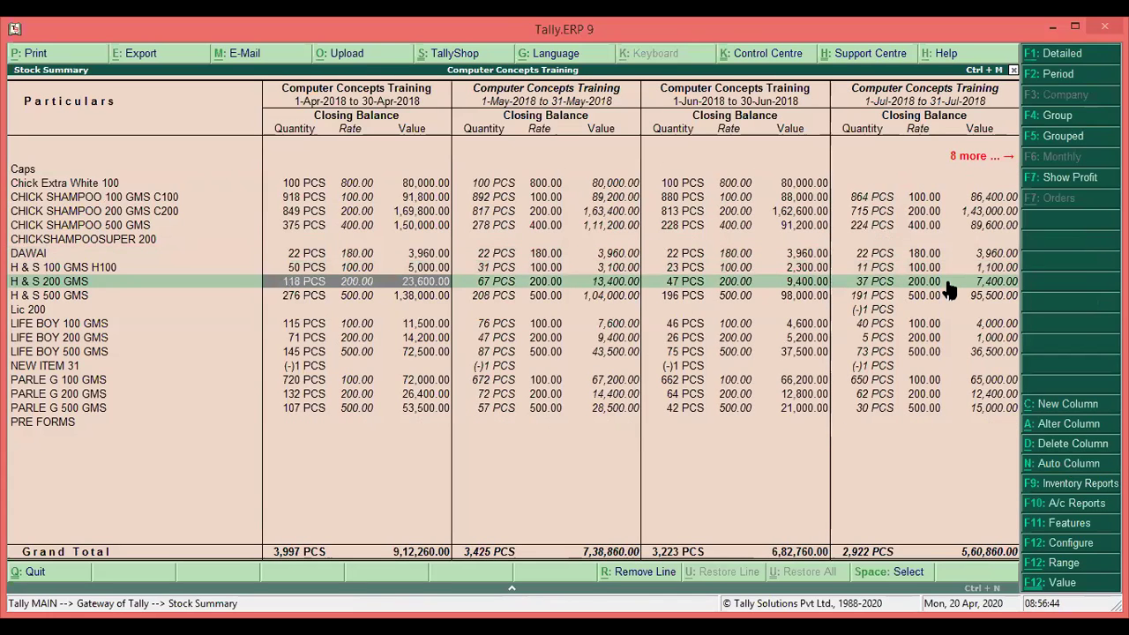
{"action": "key", "text": "Right"}
{"action": "key", "text": "Right"}
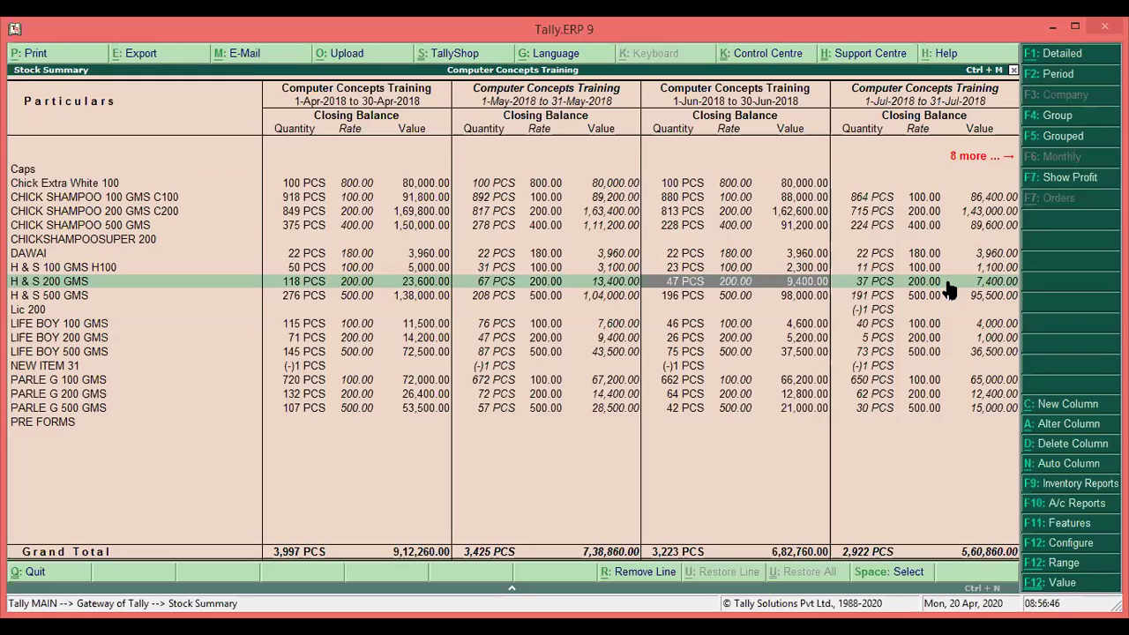
{"action": "key", "text": "Right"}
{"action": "key", "text": "Right"}
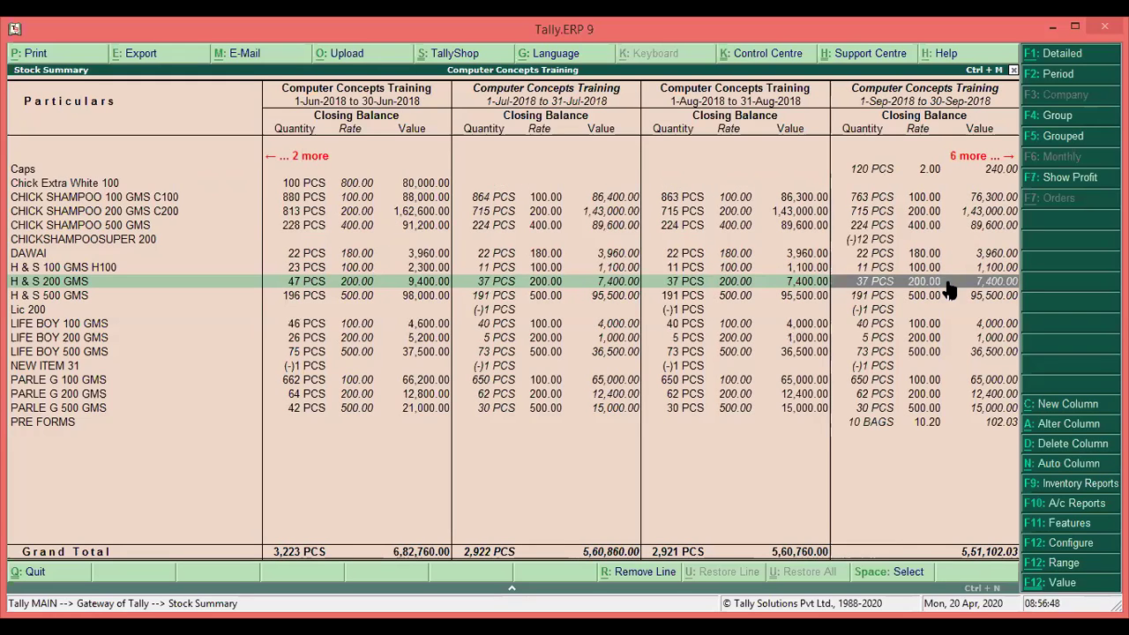
{"action": "key", "text": "Right"}
{"action": "key", "text": "Right"}
{"action": "key", "text": "Right"}
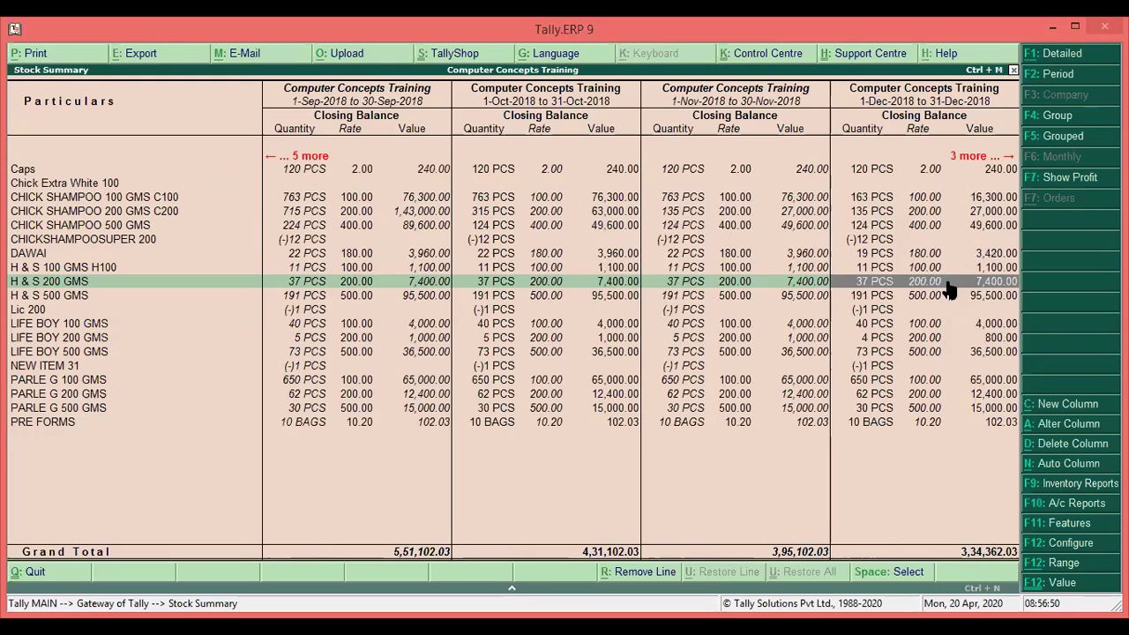
{"action": "key", "text": "Home"}
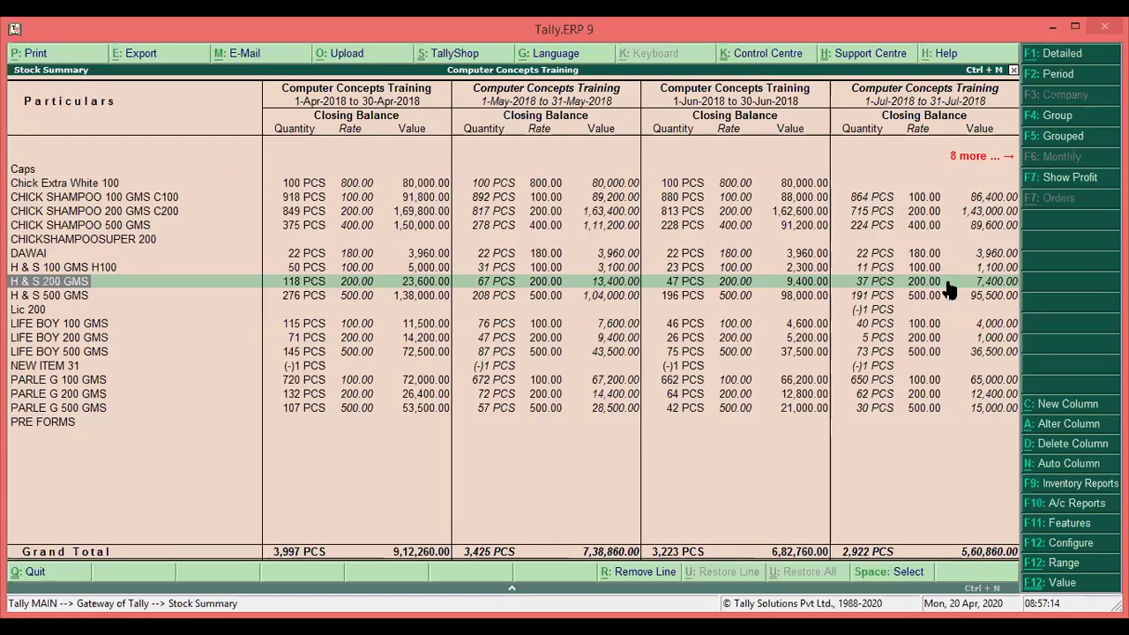
Configure the Stock Summary to hide rates and values and show the opening balance, goods inwards and goods outwards.
{"action": "left_click", "coordinate": [1095, 546]}
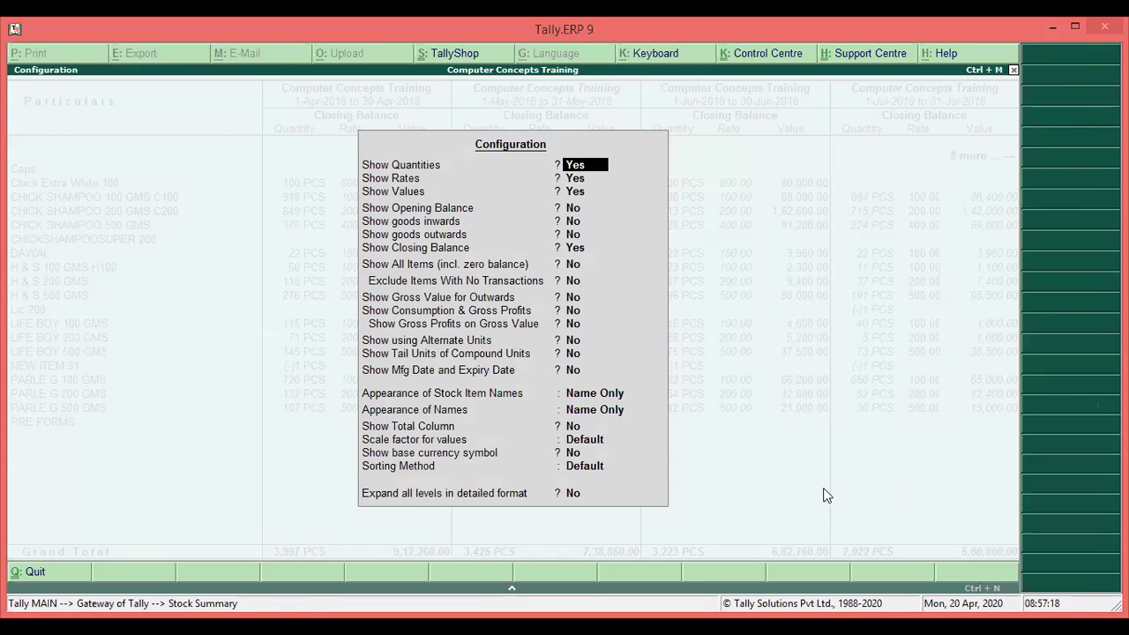
{"action": "key", "text": "Return"}
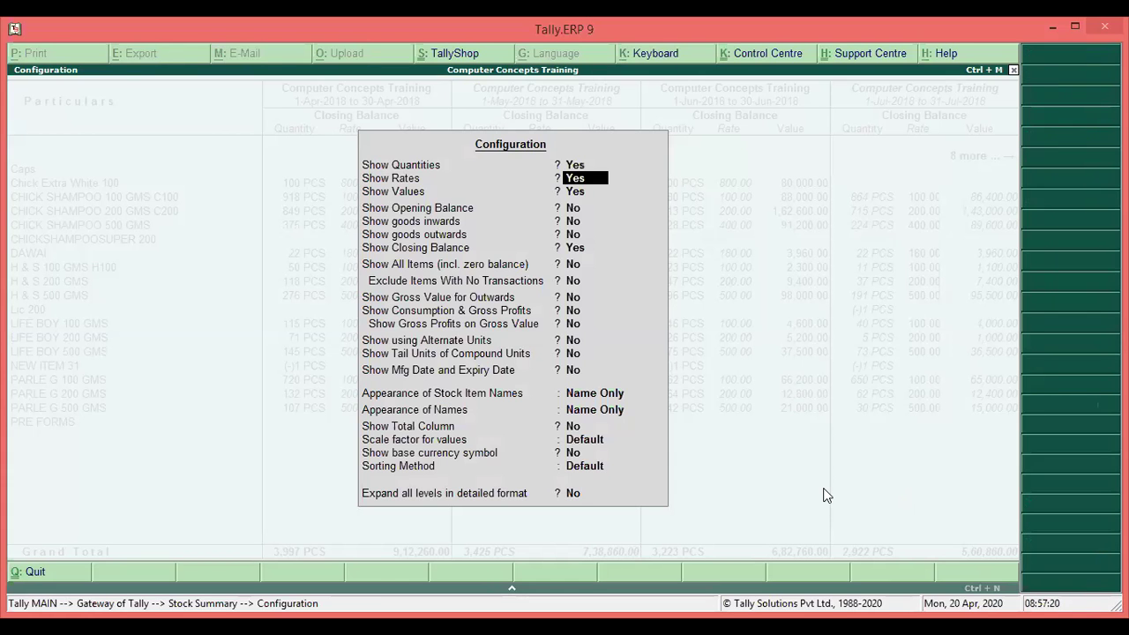
{"action": "key", "text": "n"}
{"action": "key", "text": "n"}
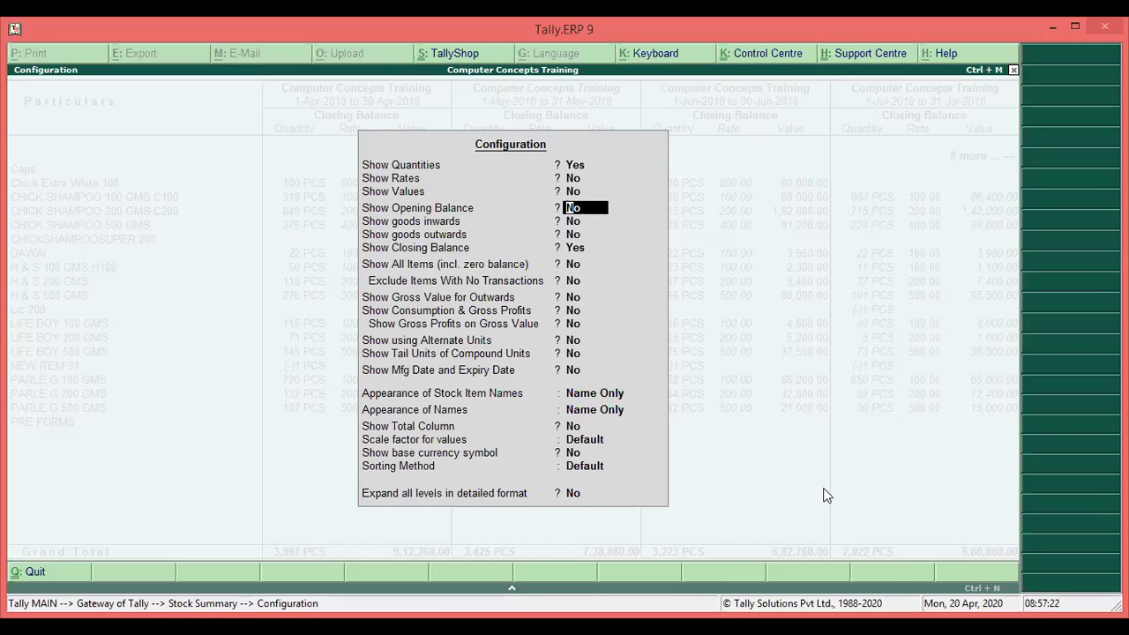
{"action": "type", "text": "y"}
{"action": "key", "text": "Return"}
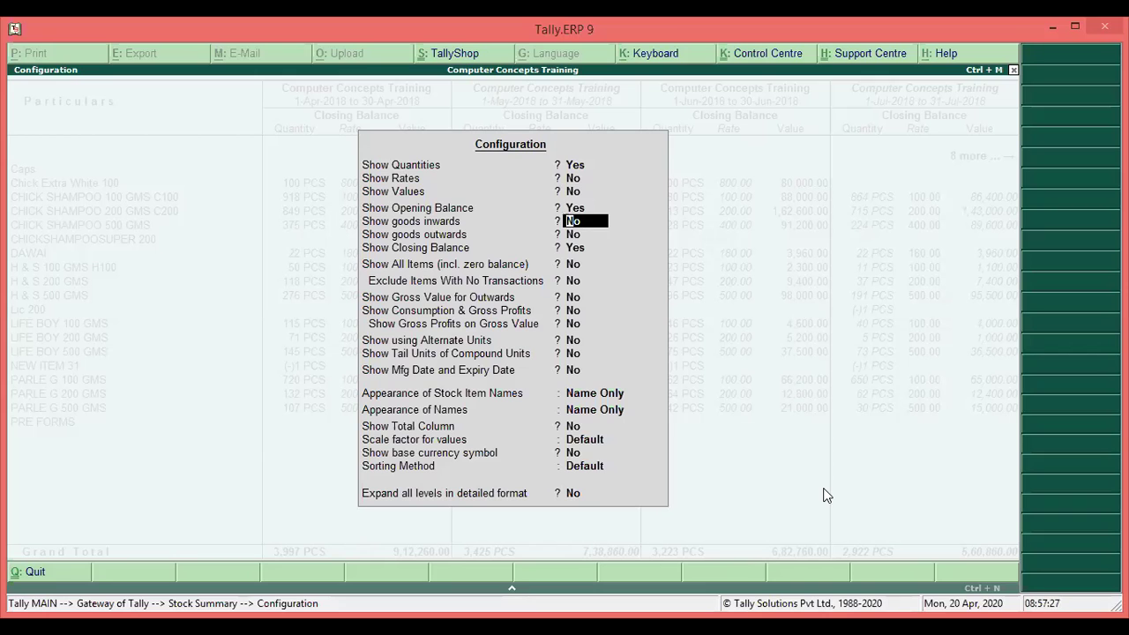
{"action": "type", "text": "y"}
{"action": "key", "text": "Return"}
{"action": "type", "text": "y"}
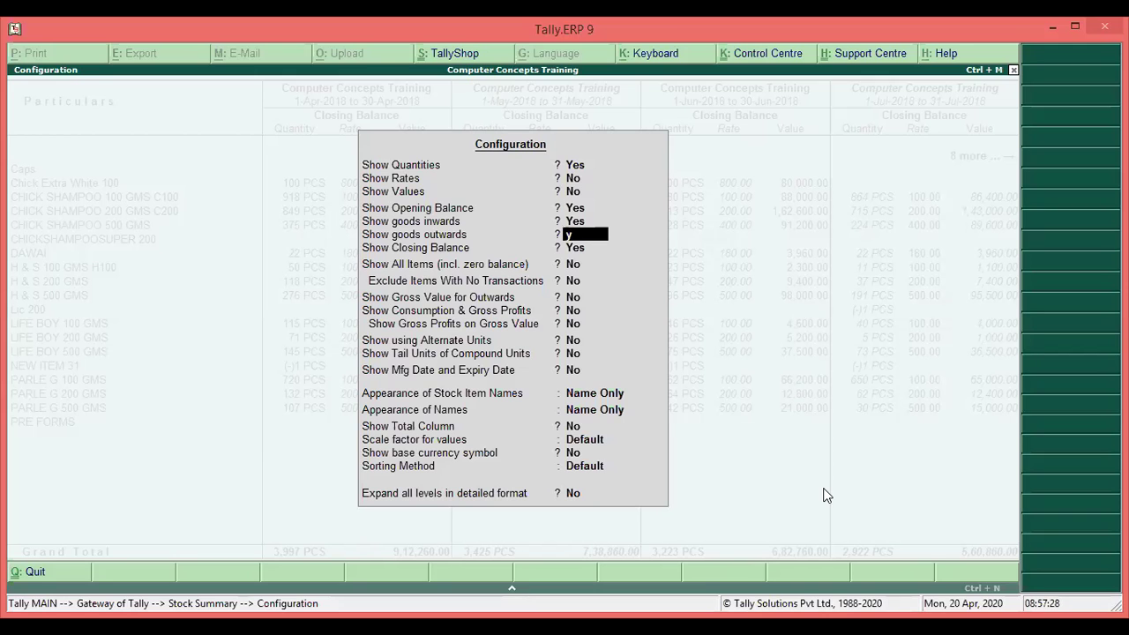
{"action": "key", "text": "Return"}
{"action": "key", "text": "ctrl+a"}
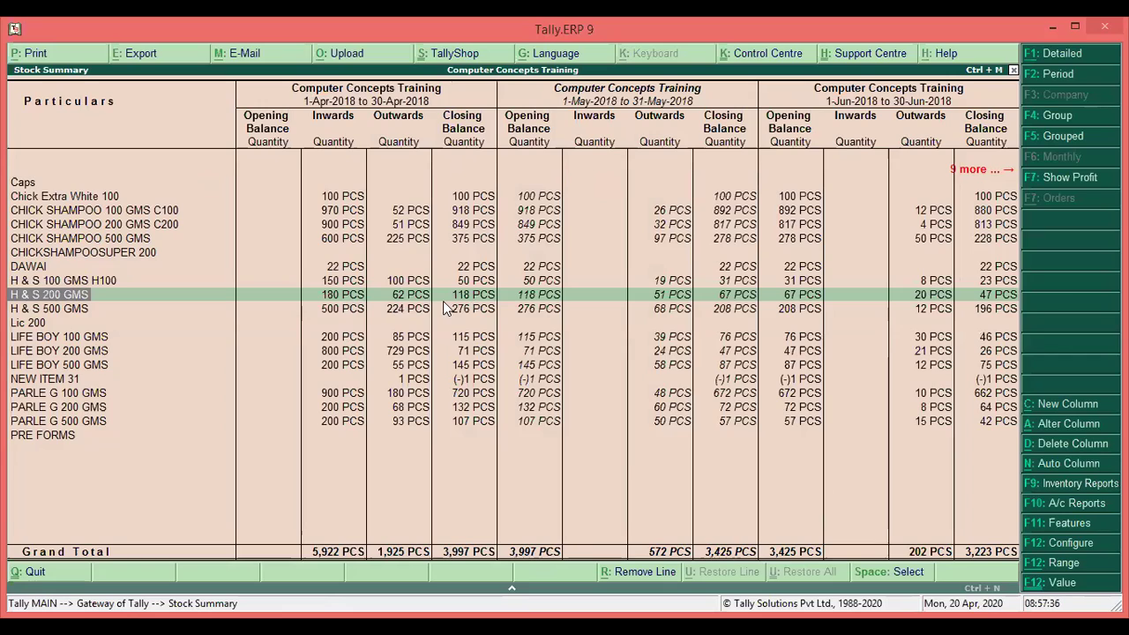
Examine the opening, inward, outward and closing quantities of H & S 200 GMS month by month from April to September 2018.
{"action": "key", "text": "Right"}
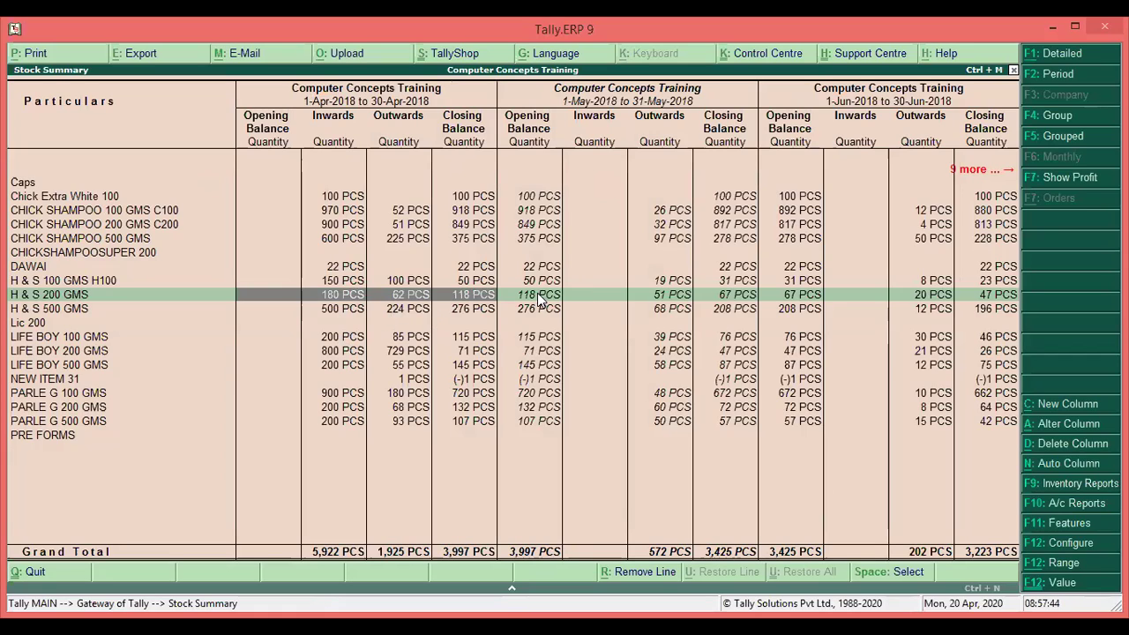
{"action": "left_click", "coordinate": [651, 301]}
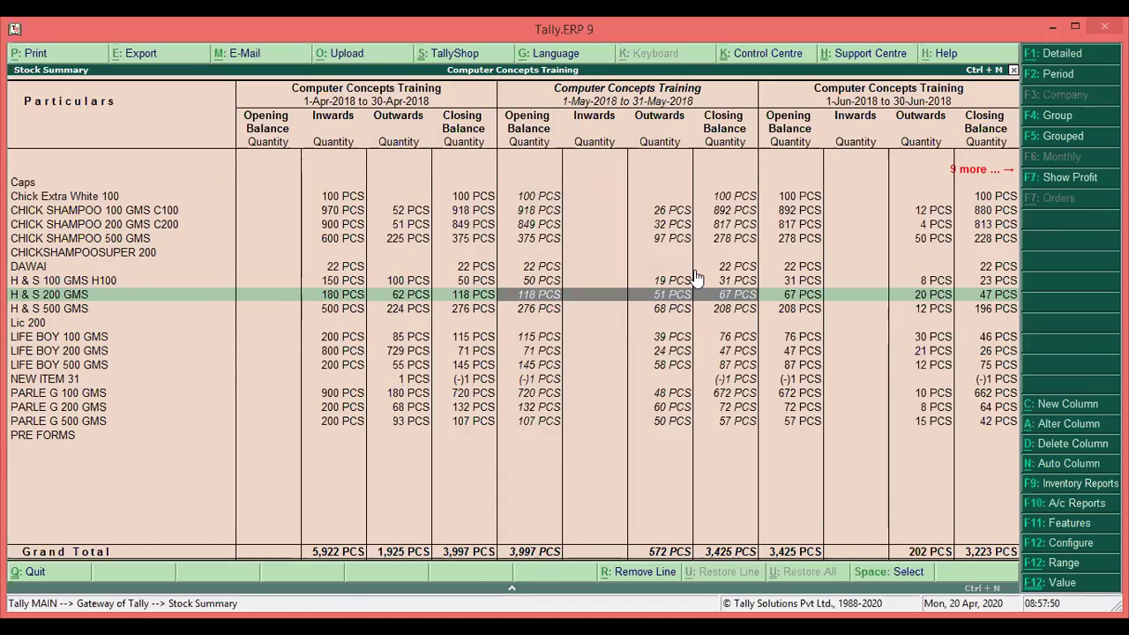
{"action": "key", "text": "Right"}
{"action": "key", "text": "Right"}
{"action": "key", "text": "Right"}
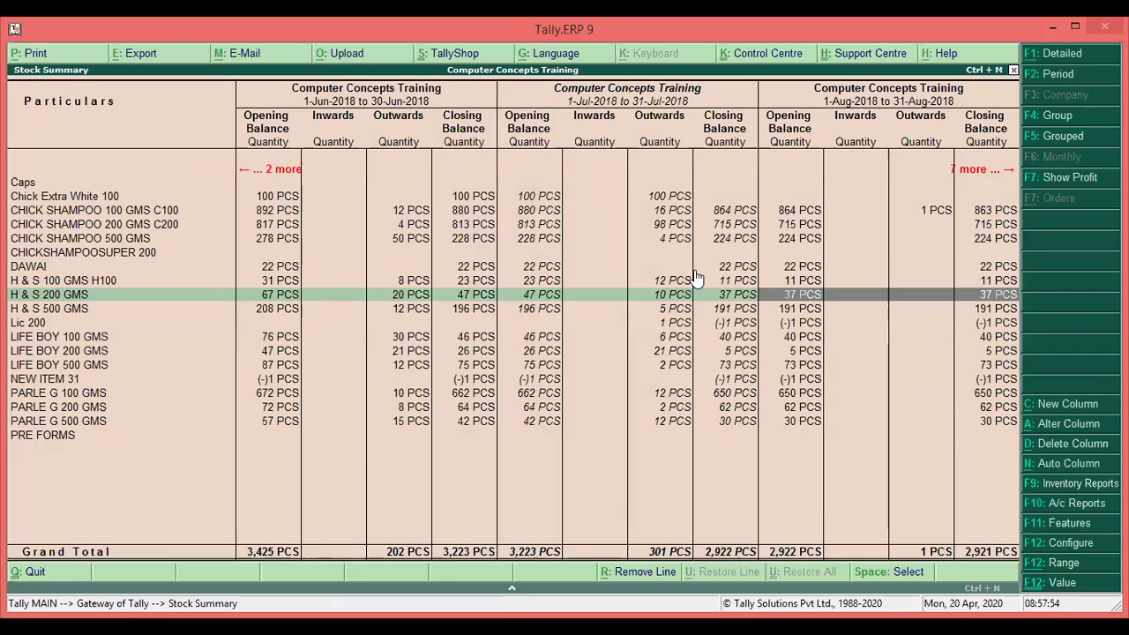
{"action": "key", "text": "Right"}
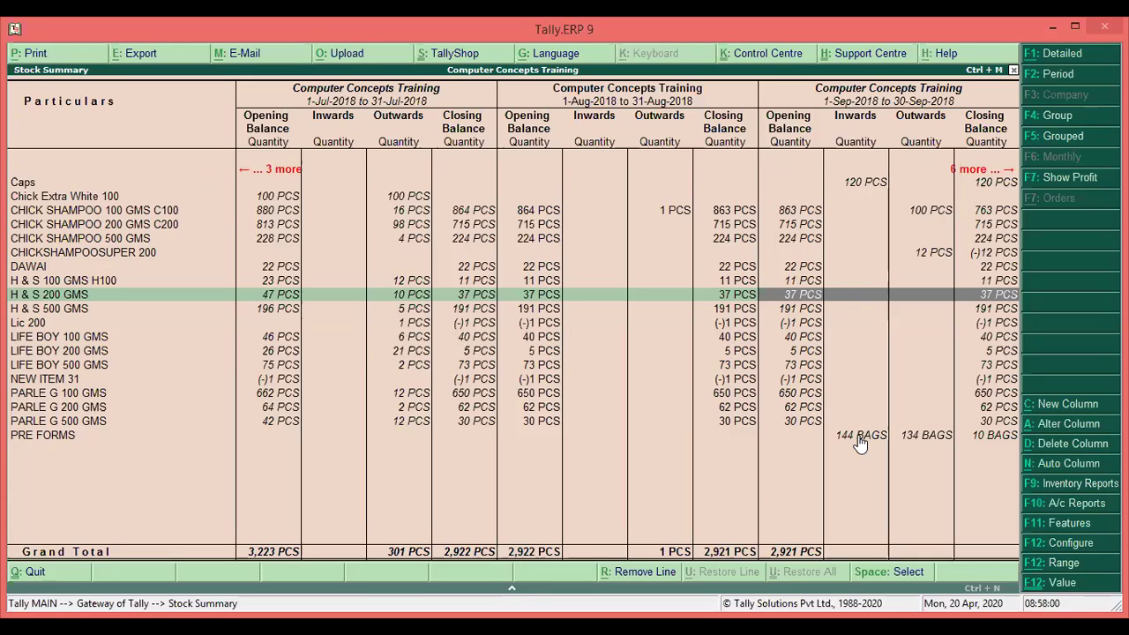
Follow the quantity movement of PRE FORMS month by month from September 2018 to March 2019.
{"action": "left_click", "coordinate": [891, 441]}
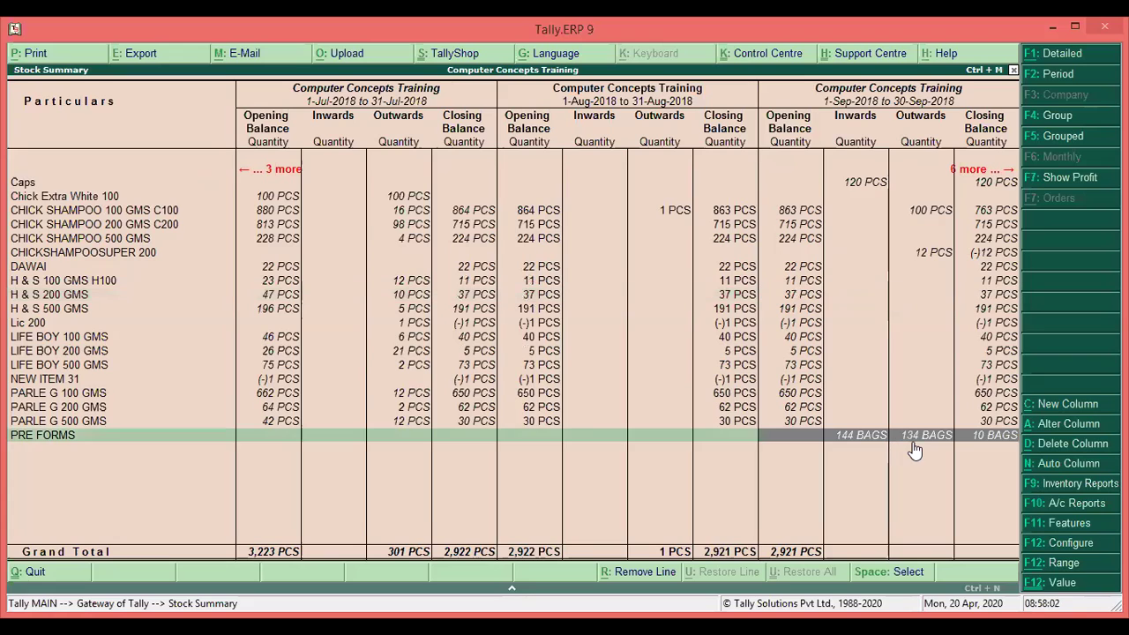
{"action": "key", "text": "Right"}
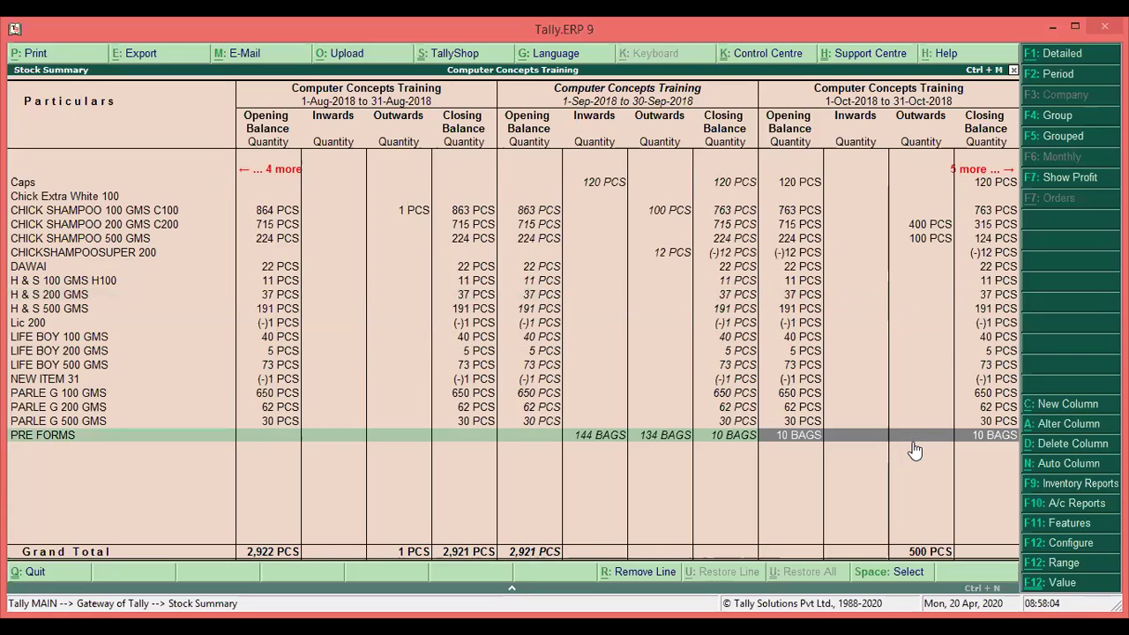
{"action": "key", "text": "Right"}
{"action": "key", "text": "Right"}
{"action": "key", "text": "Right"}
{"action": "key", "text": "Right"}
{"action": "key", "text": "Right"}
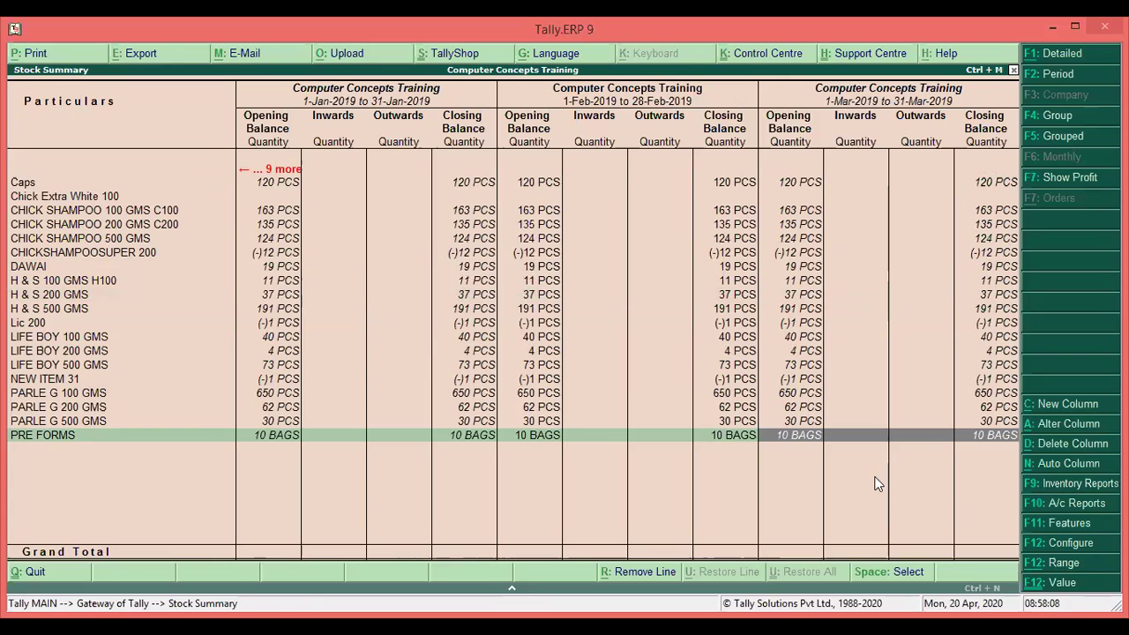
Review the rate, value and balance options in the Stock Summary configuration, and return to the Gateway of Tally.
{"action": "key", "text": "F12"}
{"action": "key", "text": "Return"}
{"action": "key", "text": "Return"}
{"action": "key", "text": "Return"}
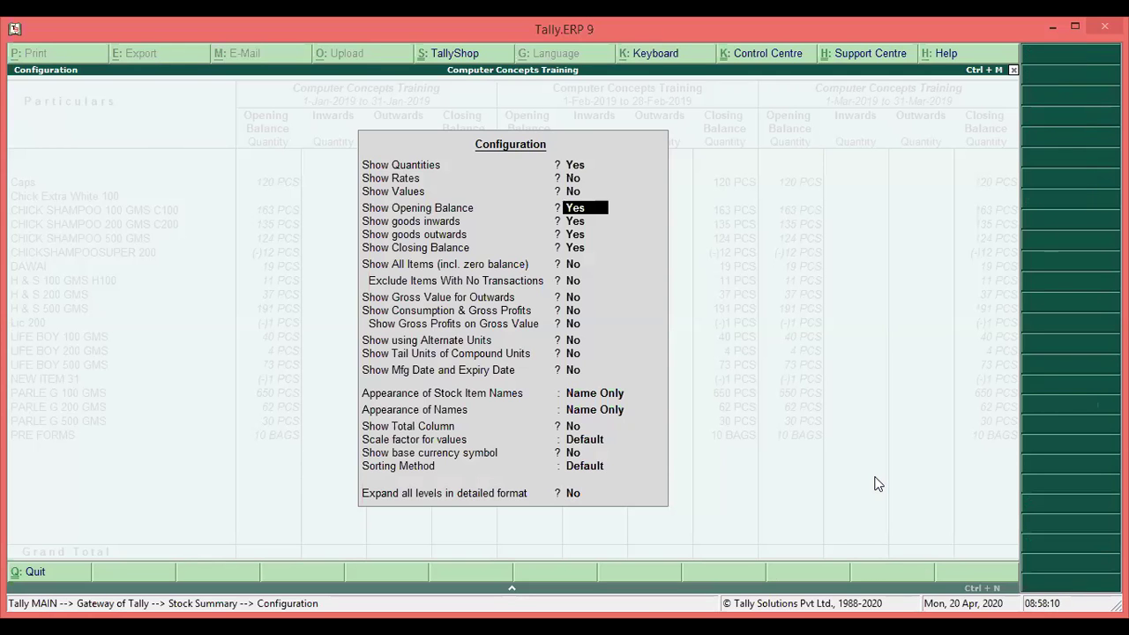
{"action": "key", "text": "Return"}
{"action": "key", "text": "Return"}
{"action": "key", "text": "Return"}
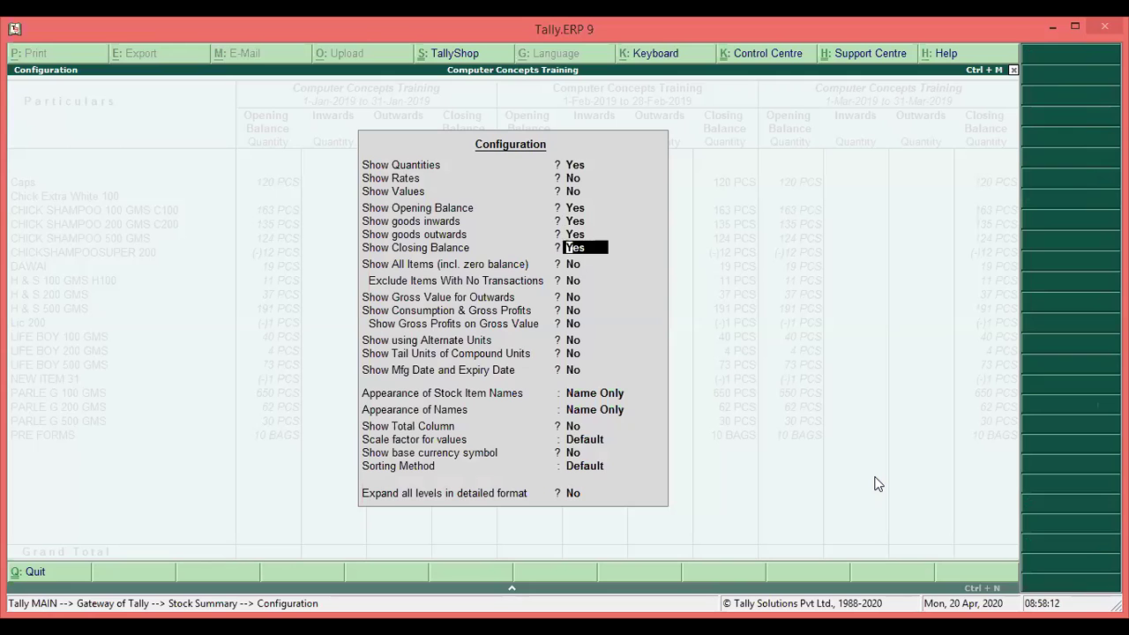
{"action": "key", "text": "BackSpace"}
{"action": "key", "text": "Escape"}
{"action": "key", "text": "Escape"}
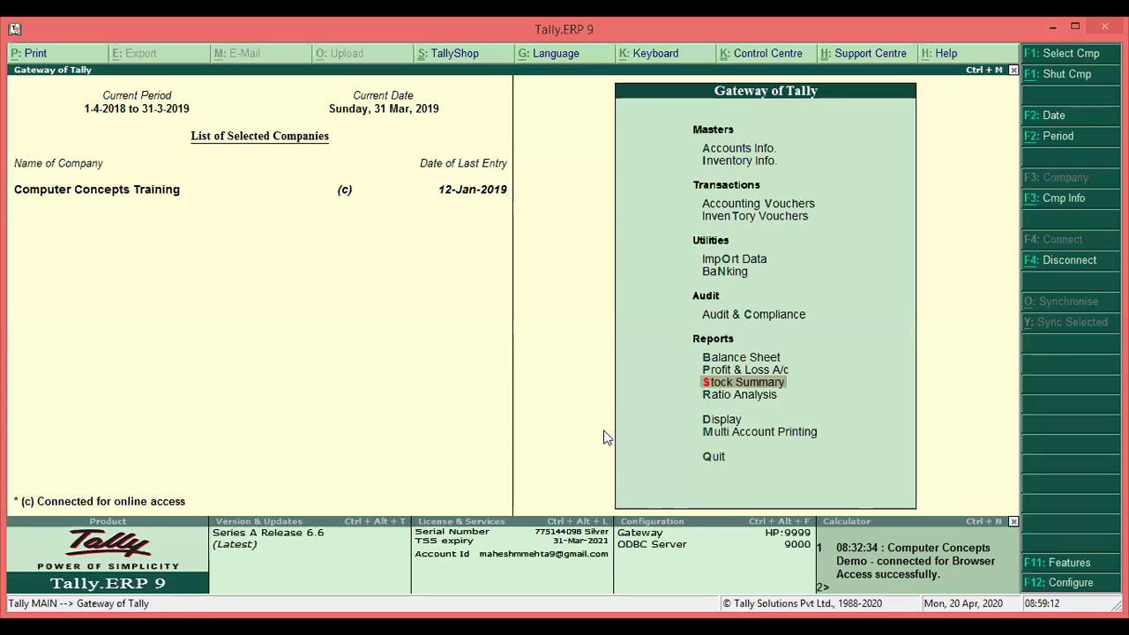
Display the ledger vouchers of the Indore Printer account from the account books, filtering the ledgers by Pr.
{"action": "key", "text": "d"}
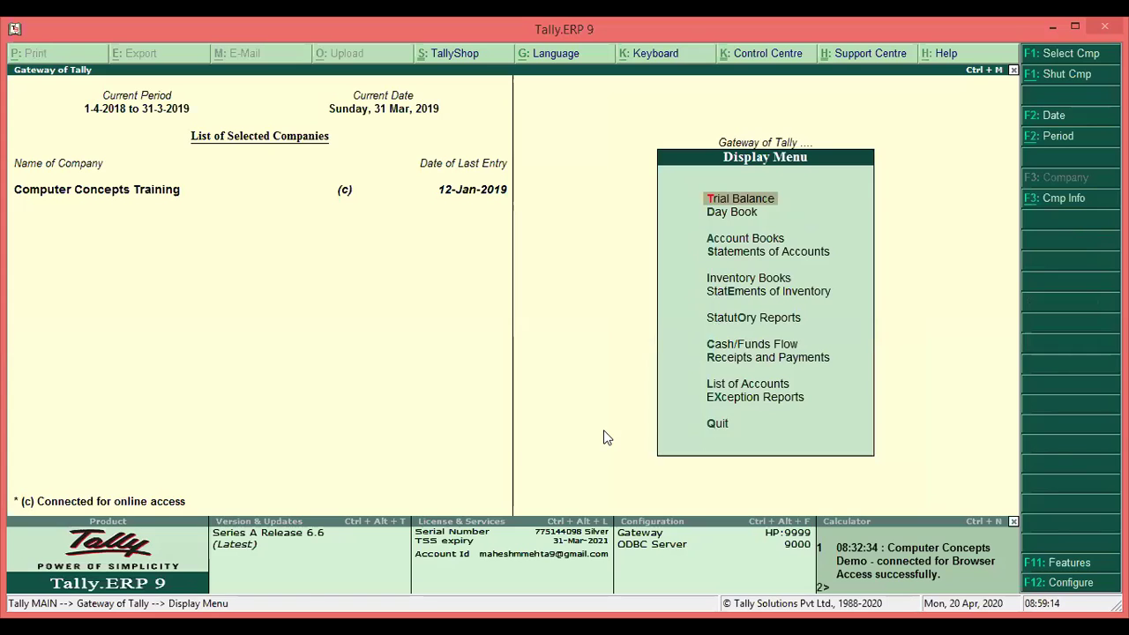
{"action": "key", "text": "a"}
{"action": "type", "text": "l"}
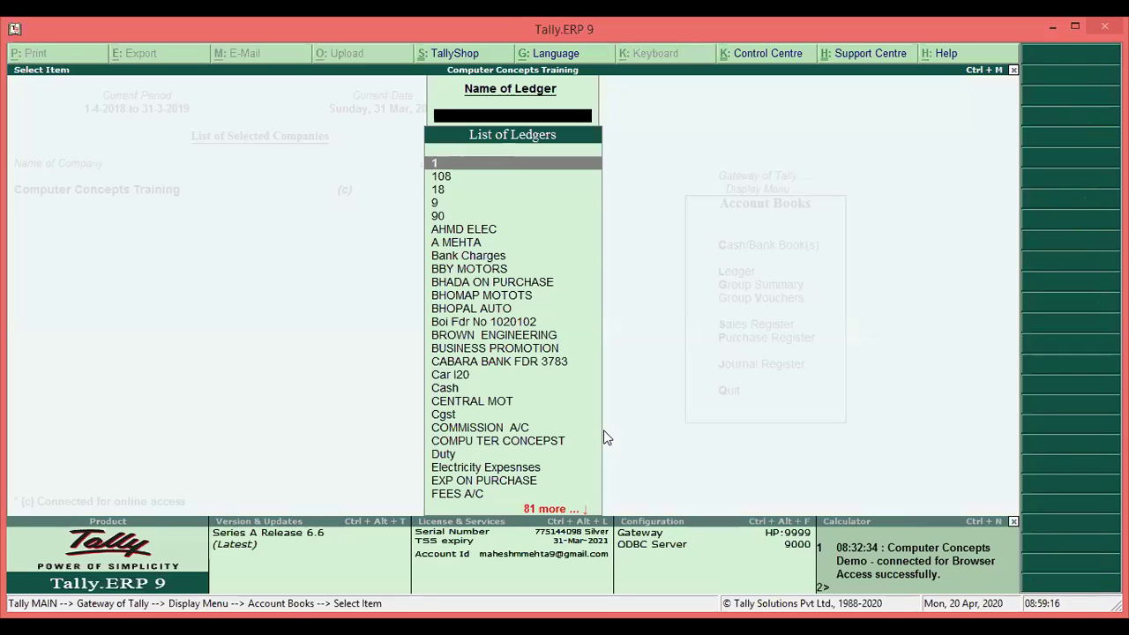
{"action": "type", "text": "Pr"}
{"action": "key", "text": "Down"}
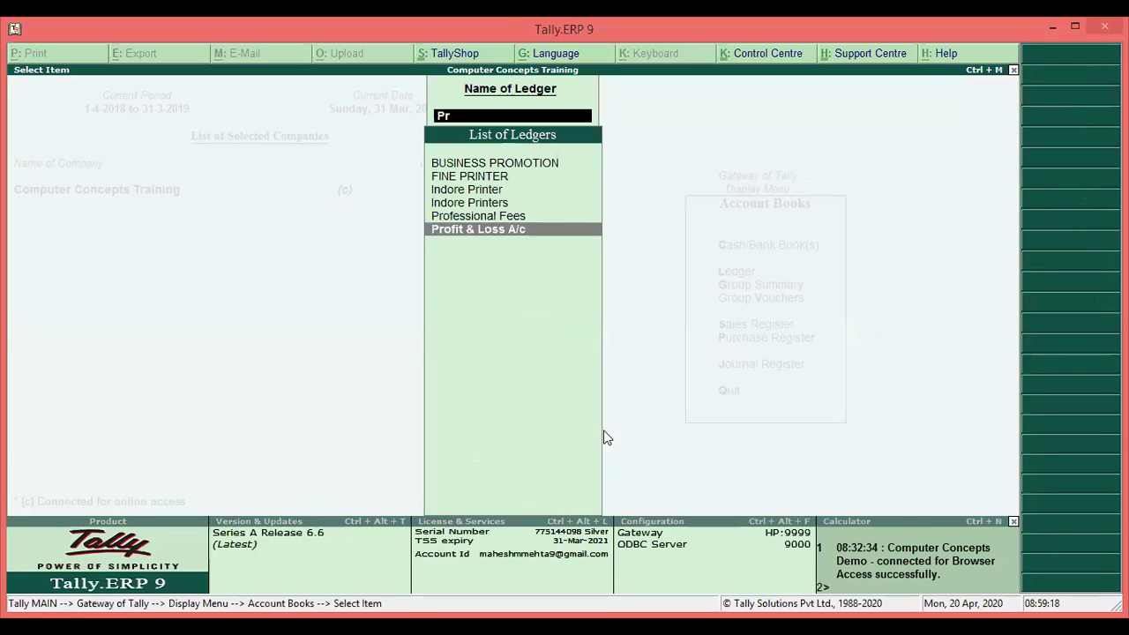
{"action": "key", "text": "Up"}
{"action": "key", "text": "Up"}
{"action": "key", "text": "Up"}
{"action": "key", "text": "Return"}
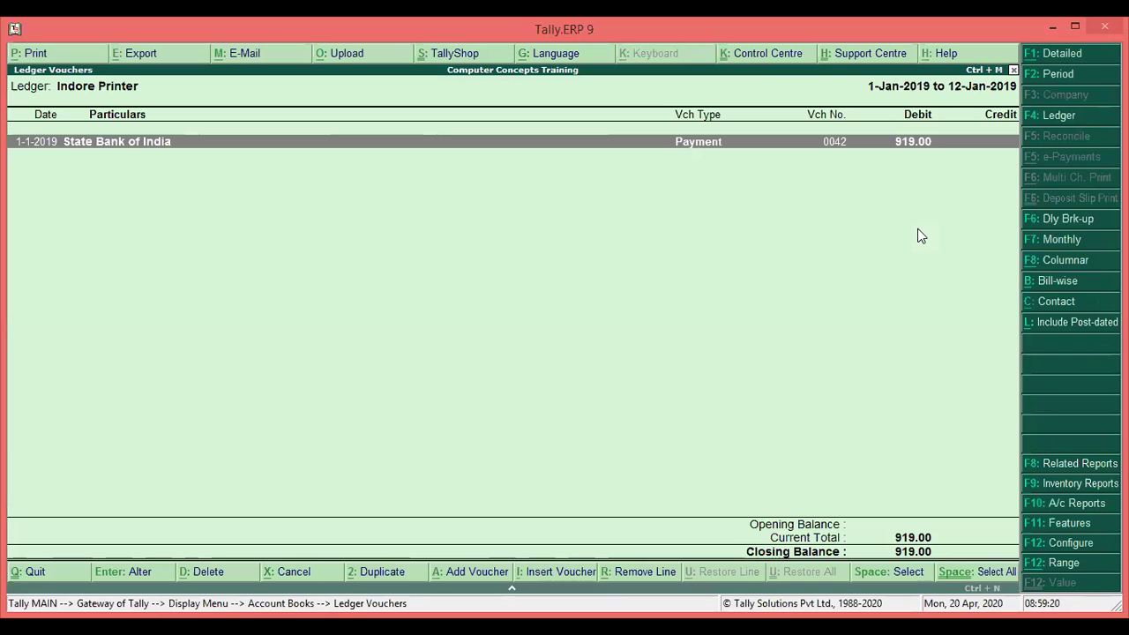
Set the ledger report's period to 1-Apr-2018 to 12-Jan-2019.
{"action": "left_click", "coordinate": [1051, 81]}
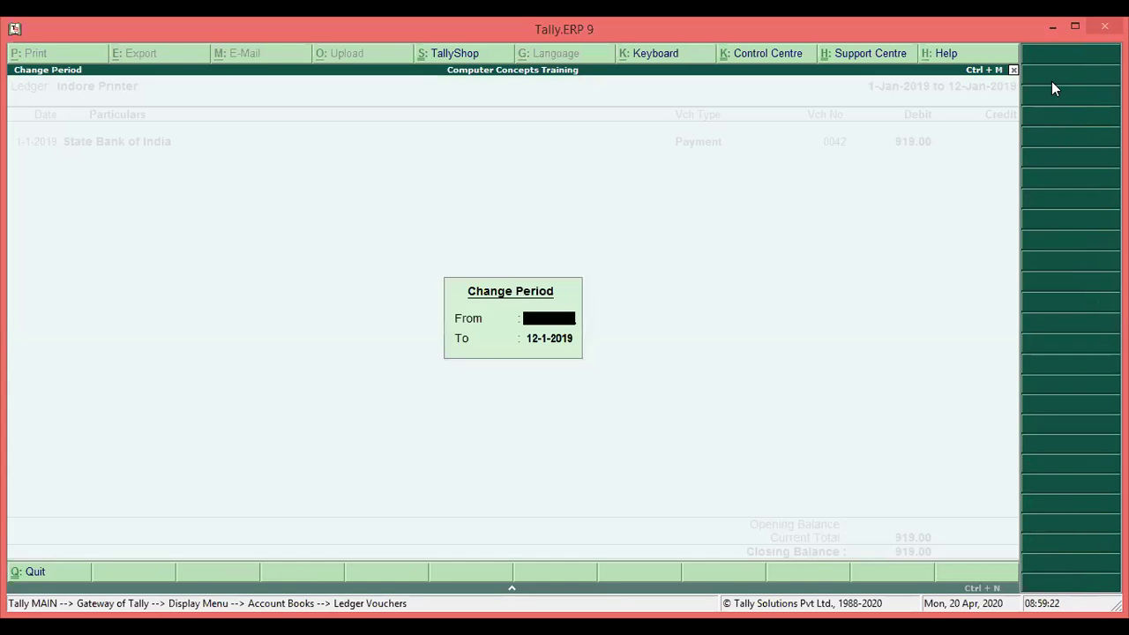
{"action": "key", "text": "Return"}
{"action": "key", "text": "Return"}
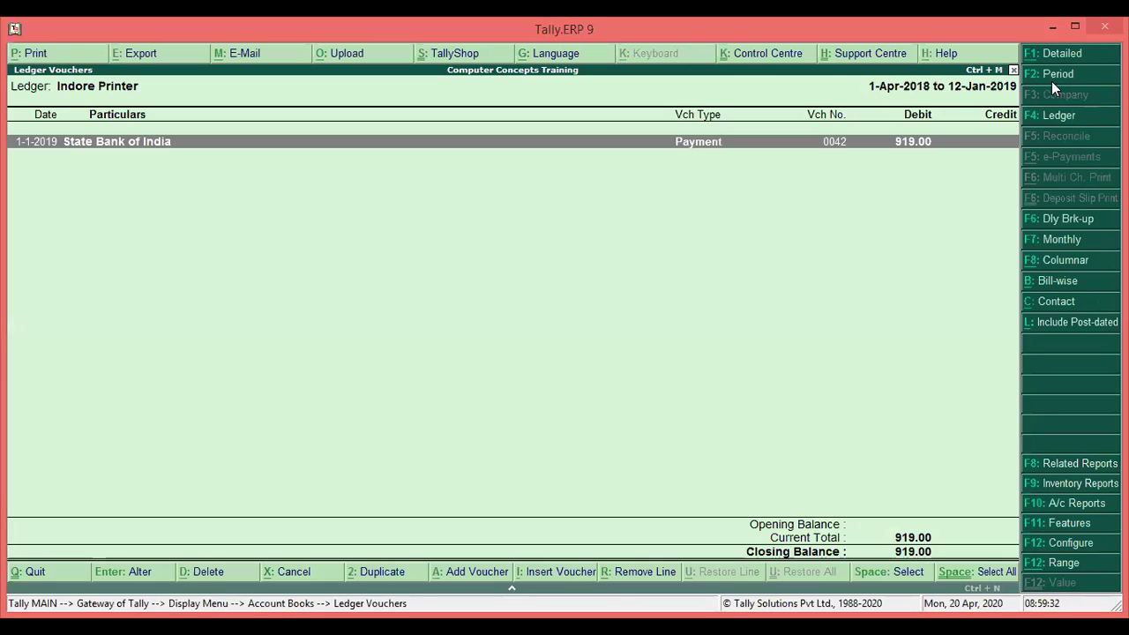
Switch the report to the Boi Fdr ledger, filtering the list of ledgers by Fdr.
{"action": "left_click", "coordinate": [1051, 116]}
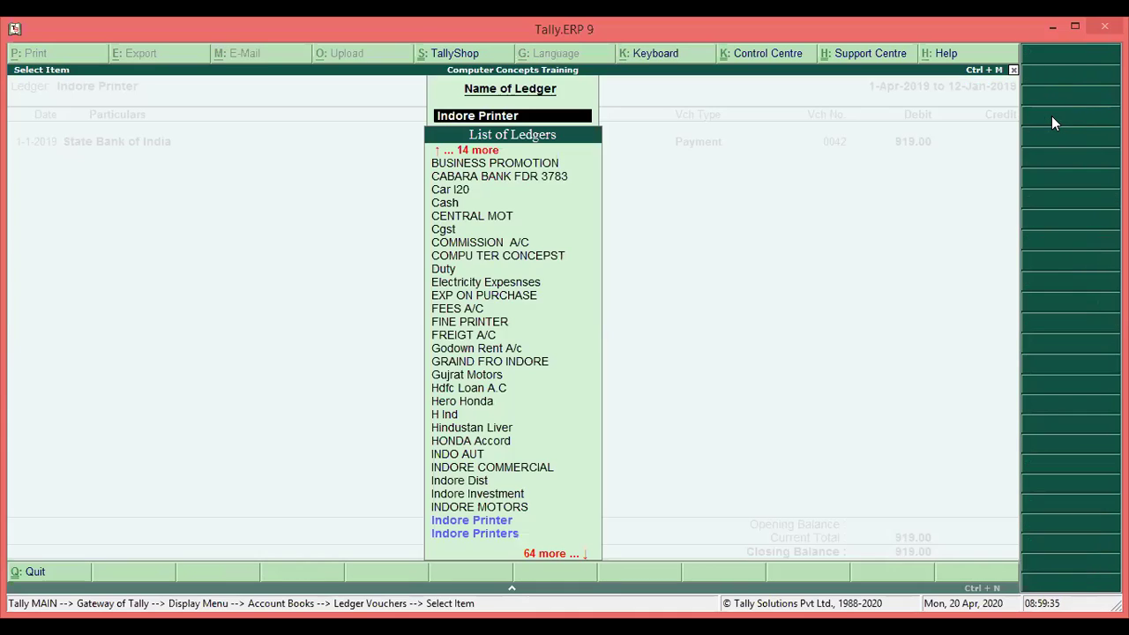
{"action": "type", "text": "Fdr"}
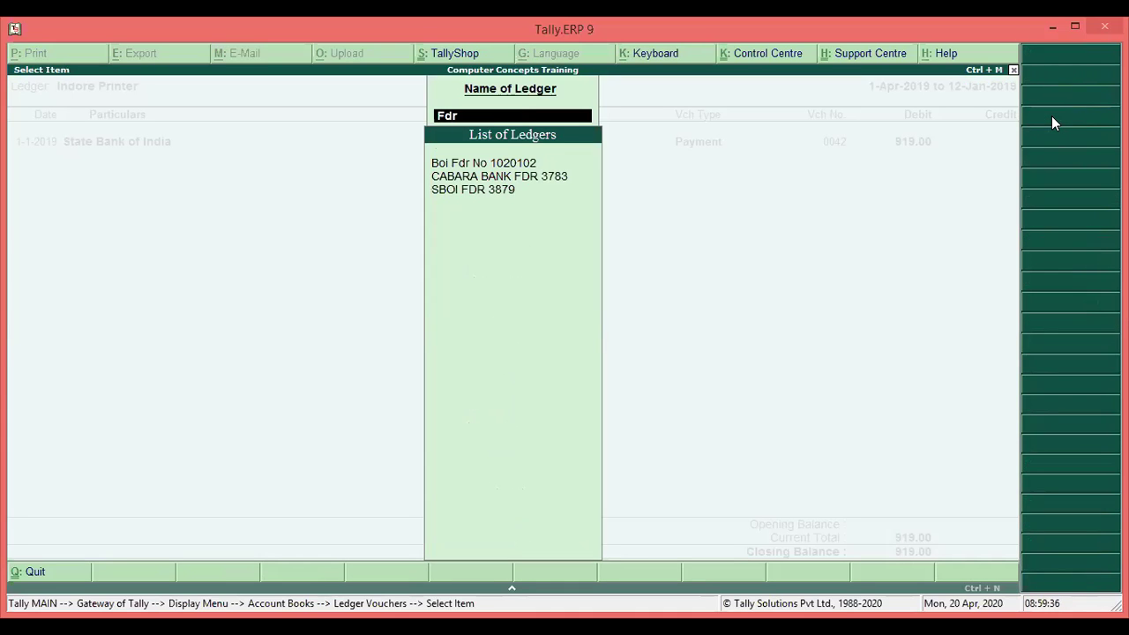
{"action": "key", "text": "Return"}
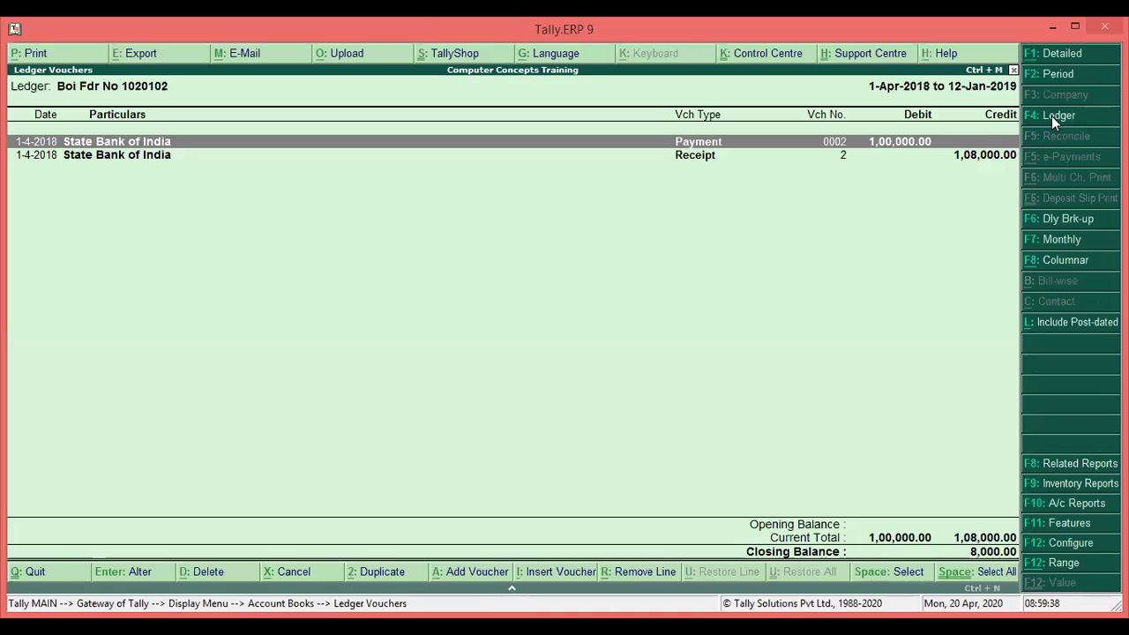
Inspect payment voucher 0002 of the fixed deposit ledger, and open its receipt voucher No. 2.
{"action": "key", "text": "Return"}
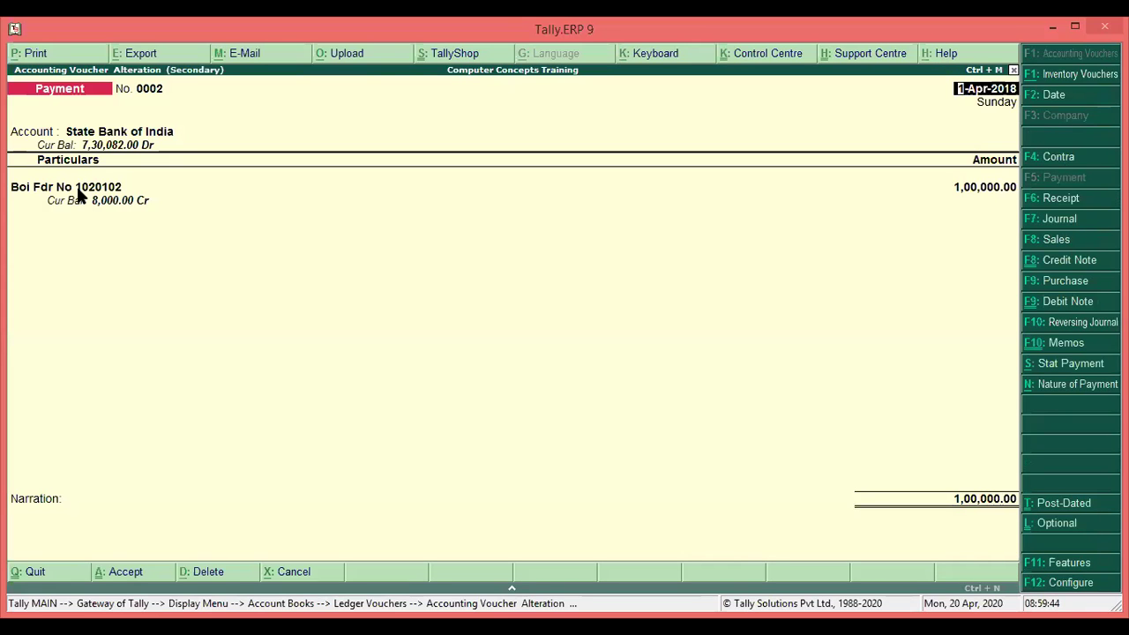
{"action": "key", "text": "Escape"}
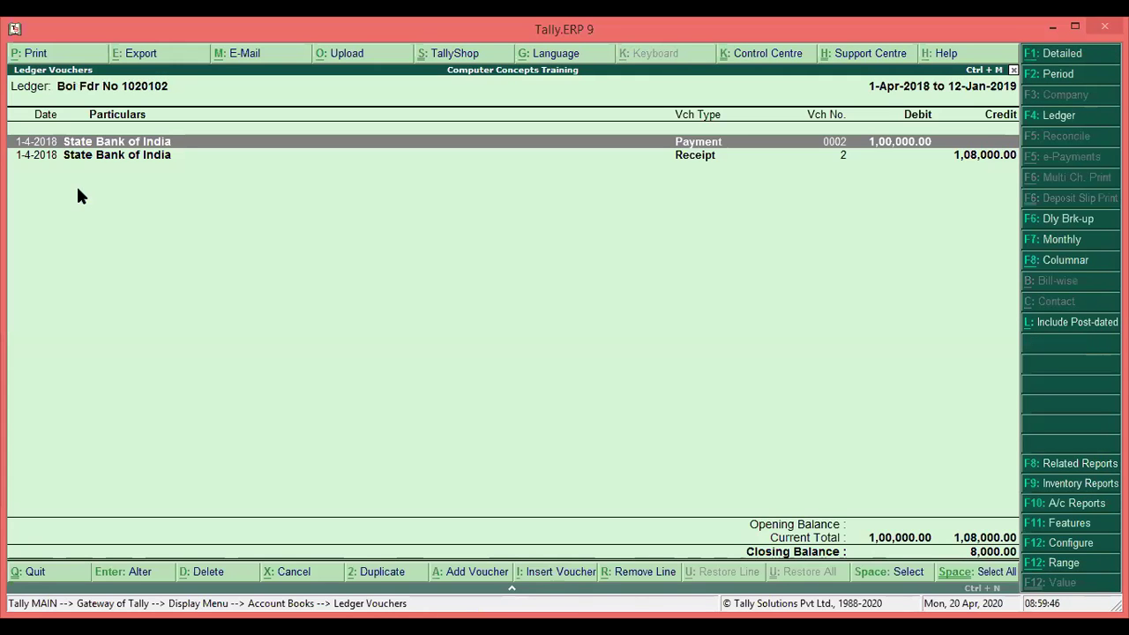
{"action": "key", "text": "Down"}
{"action": "key", "text": "Return"}
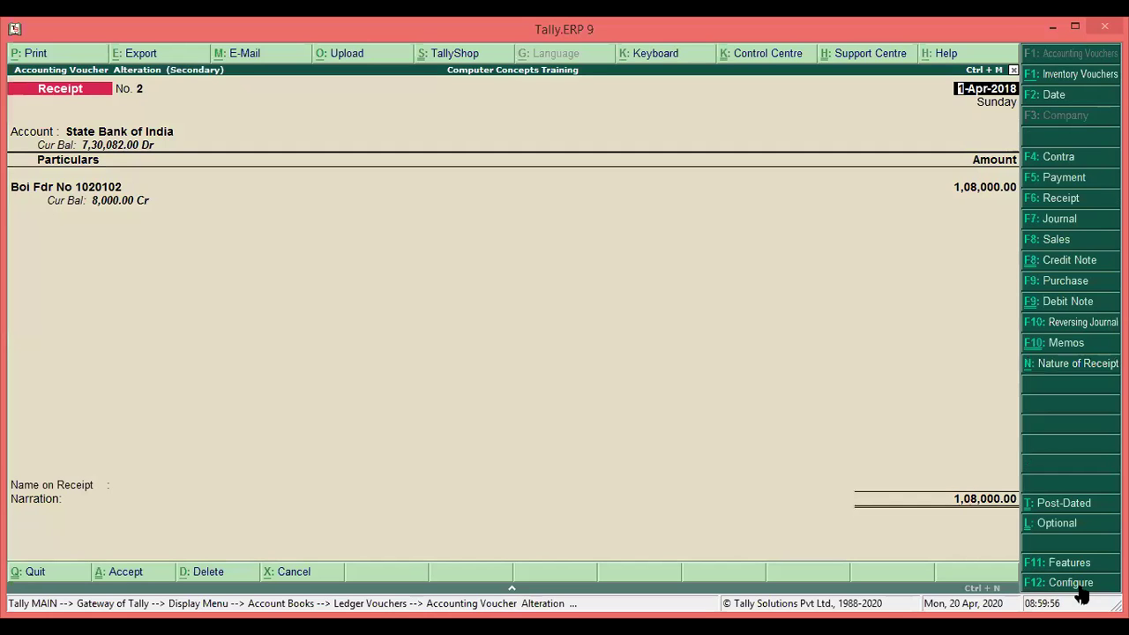
Turn off single entry mode for payment/receipt/contra vouchers in the Receipt Configuration.
{"action": "key", "text": "F12"}
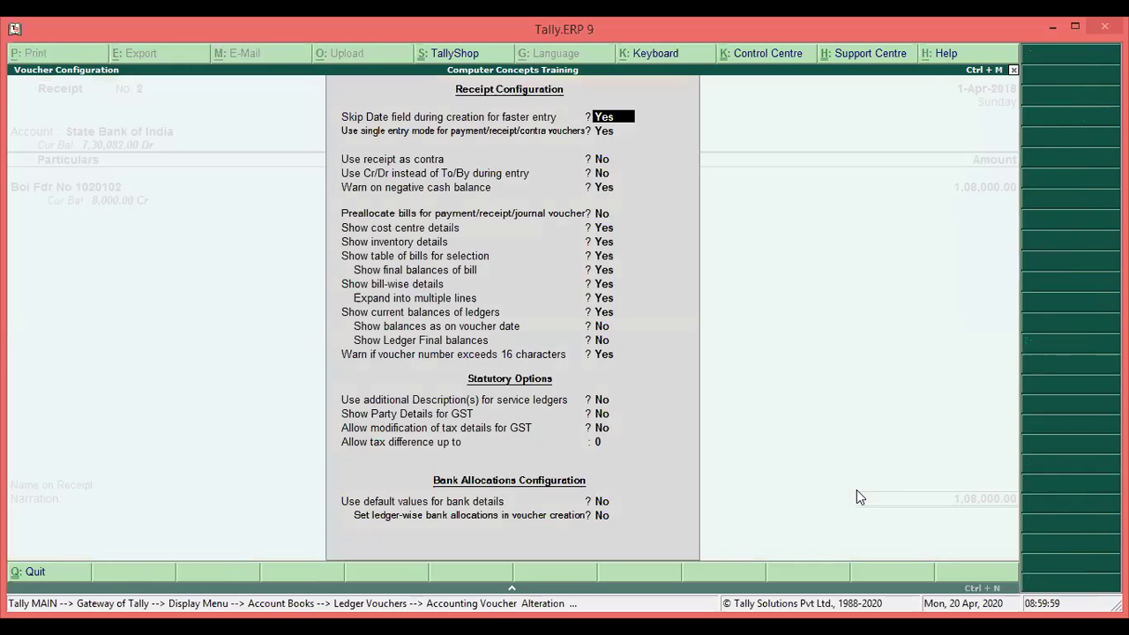
{"action": "key", "text": "Return"}
{"action": "key", "text": "n"}
{"action": "key", "text": "ctrl+a"}
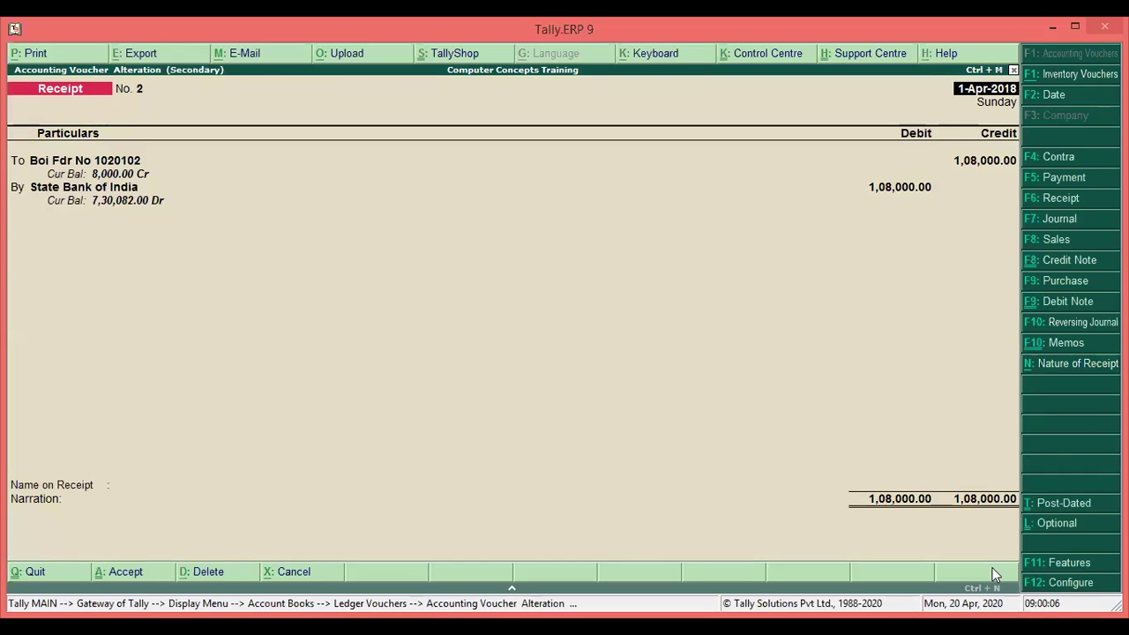
Check the options for using the receipt as contra and Cr/Dr instead of To/By in the Receipt Configuration.
{"action": "left_click", "coordinate": [1051, 585]}
{"action": "key", "text": "Return"}
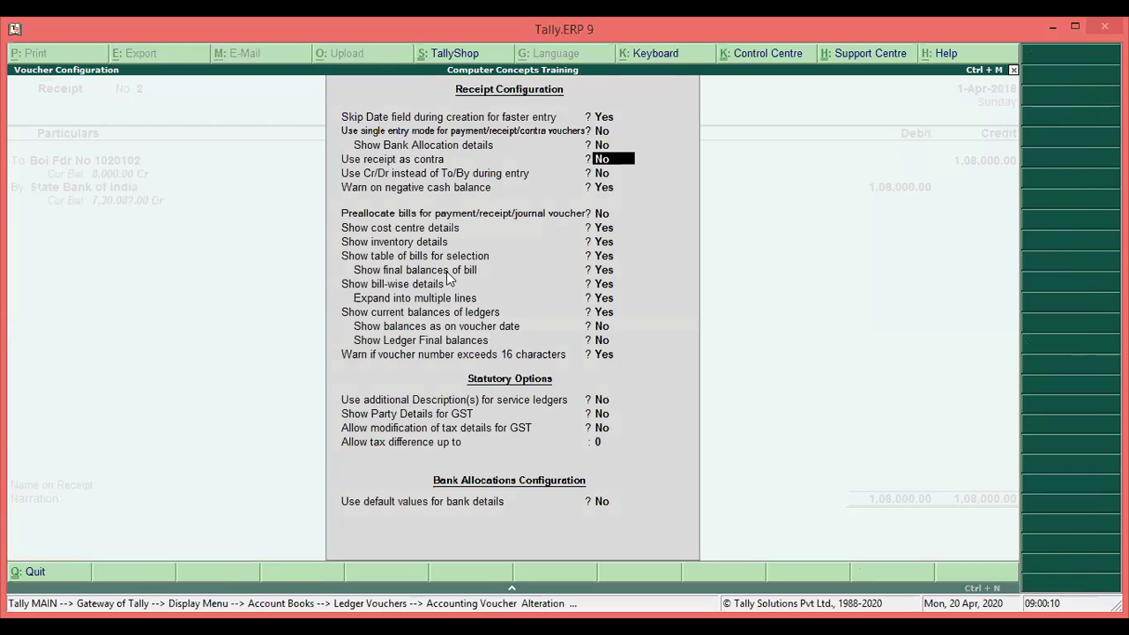
{"action": "key", "text": "Return"}
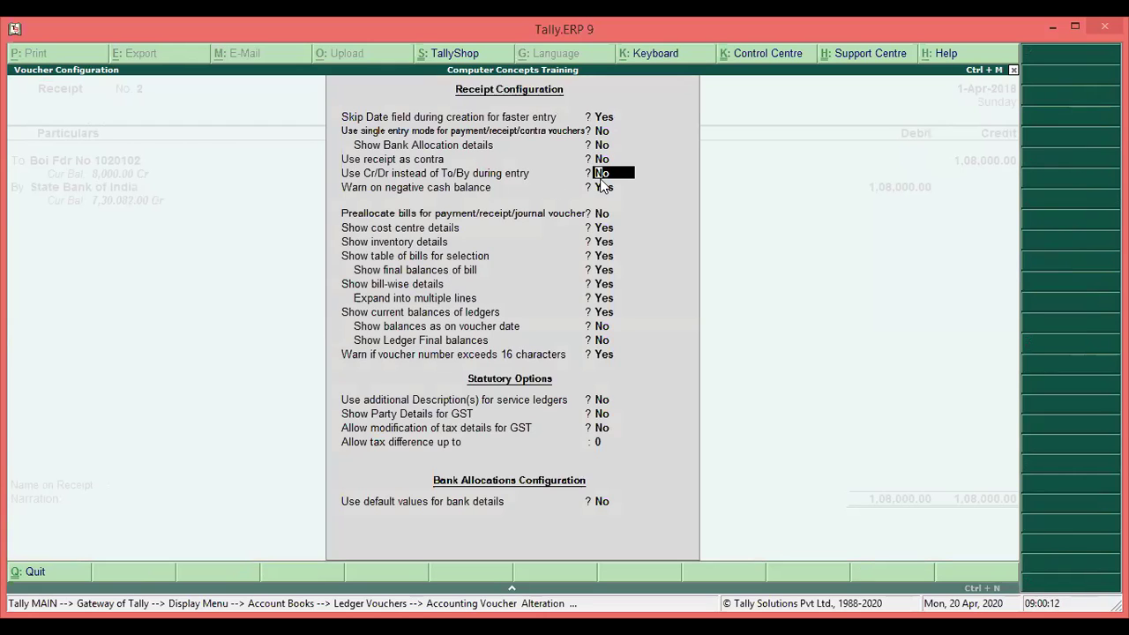
{"action": "key", "text": "ctrl+a"}
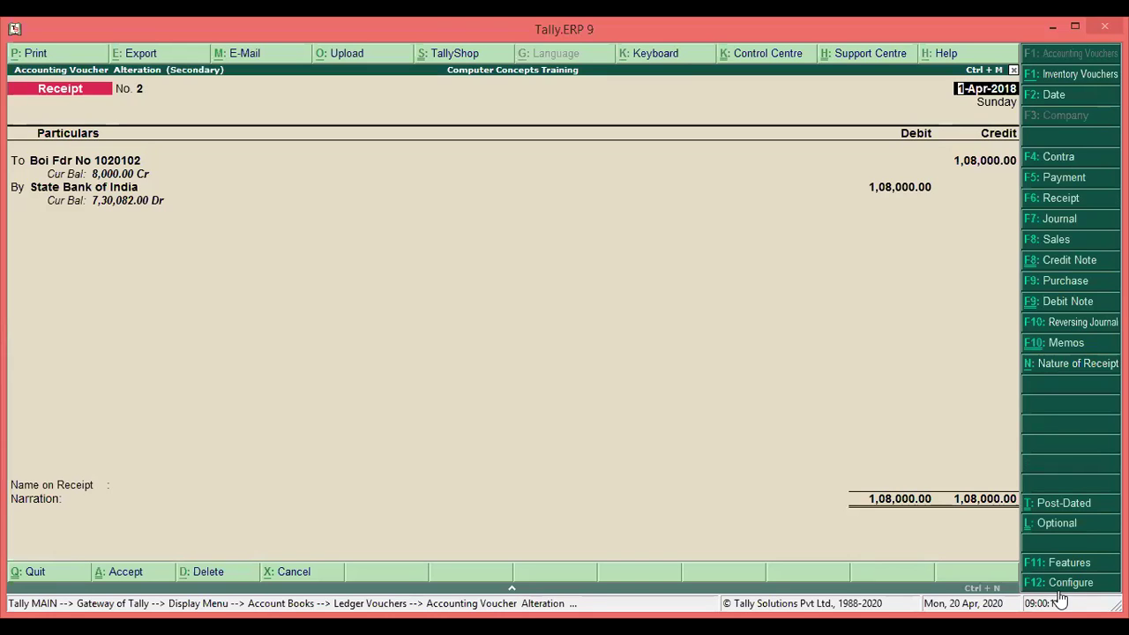
Enable Cr/Dr instead of To/By during entry in the Receipt Configuration and save it.
{"action": "key", "text": "F12"}
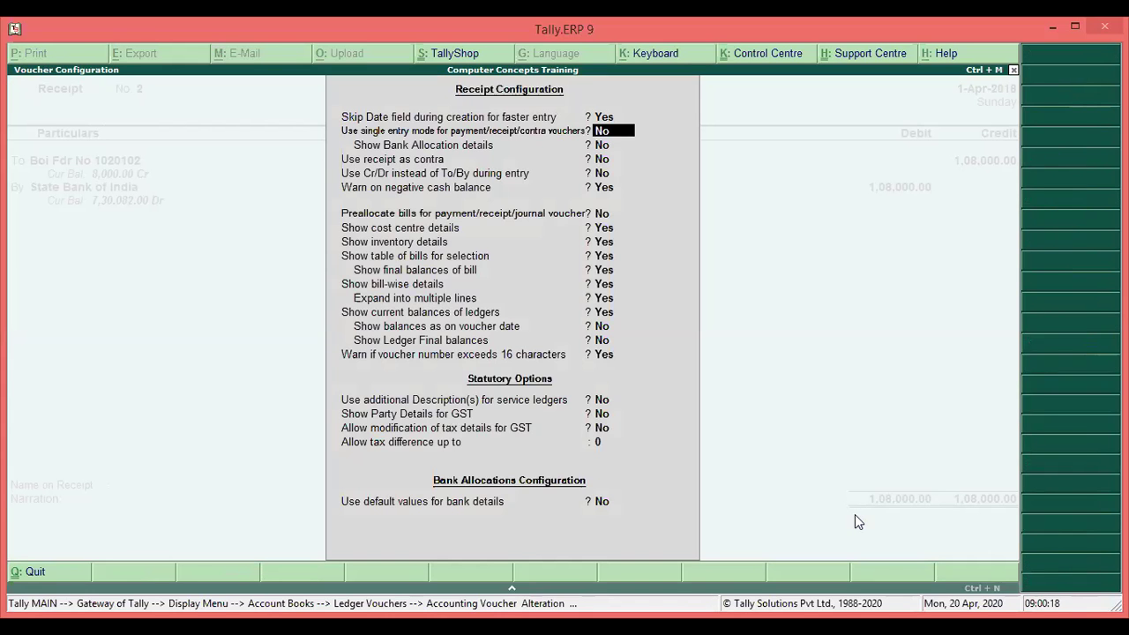
{"action": "key", "text": "Return"}
{"action": "key", "text": "Return"}
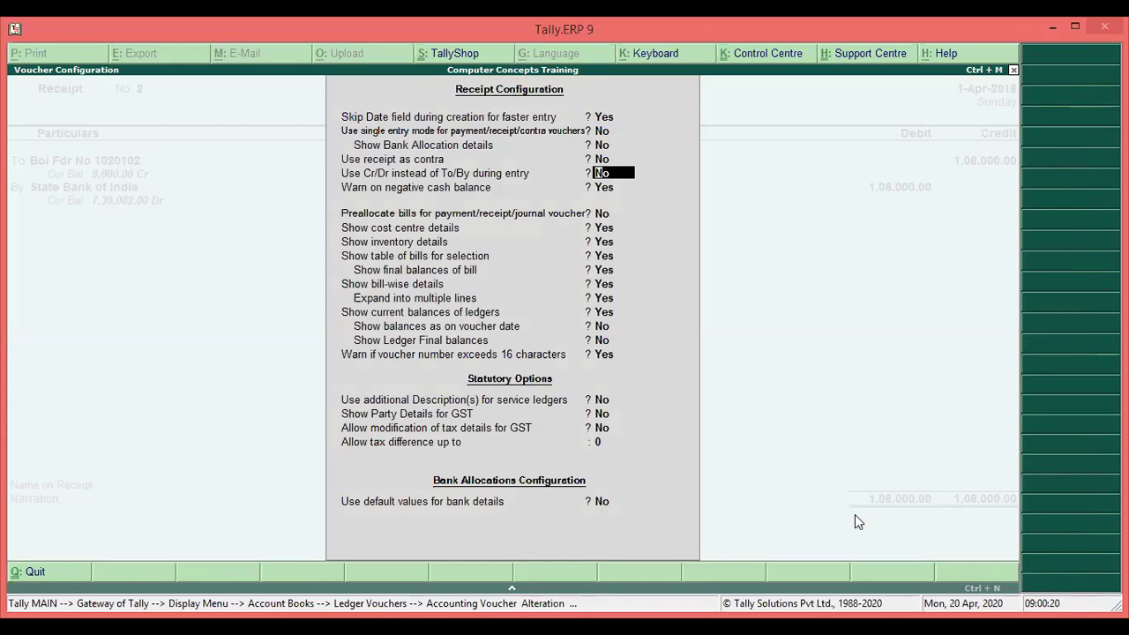
{"action": "key", "text": "y"}
{"action": "key", "text": "ctrl+a"}
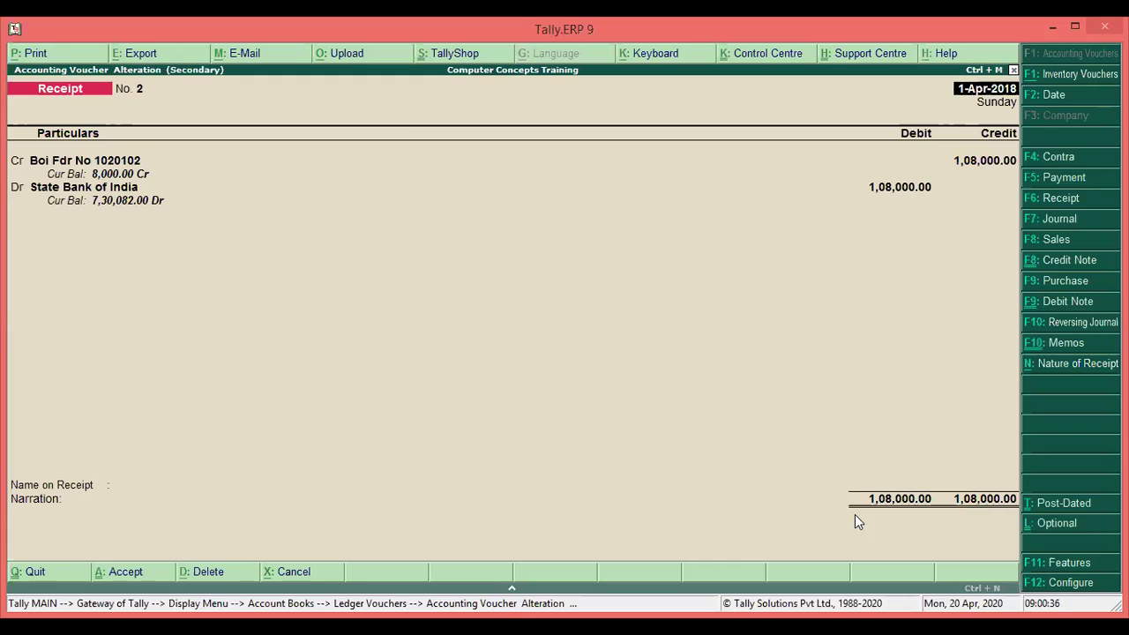
Leave the receipt voucher and display the Negative Ledgers exception report.
{"action": "key", "text": "Escape"}
{"action": "key", "text": "Escape"}
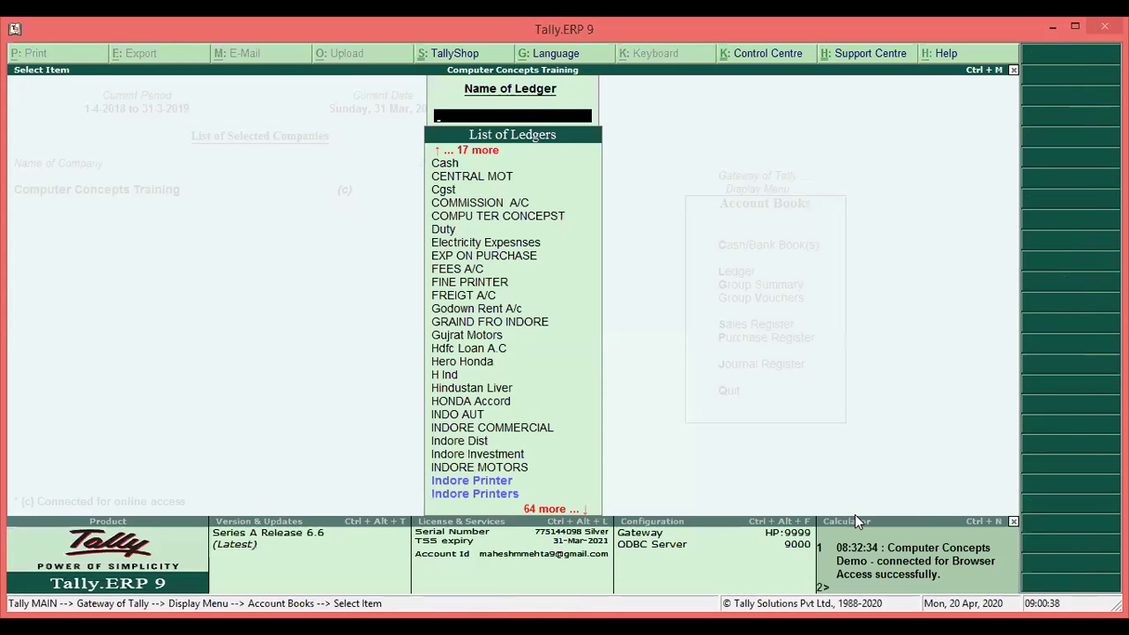
{"action": "key", "text": "Escape"}
{"action": "key", "text": "Escape"}
{"action": "key", "text": "Return"}
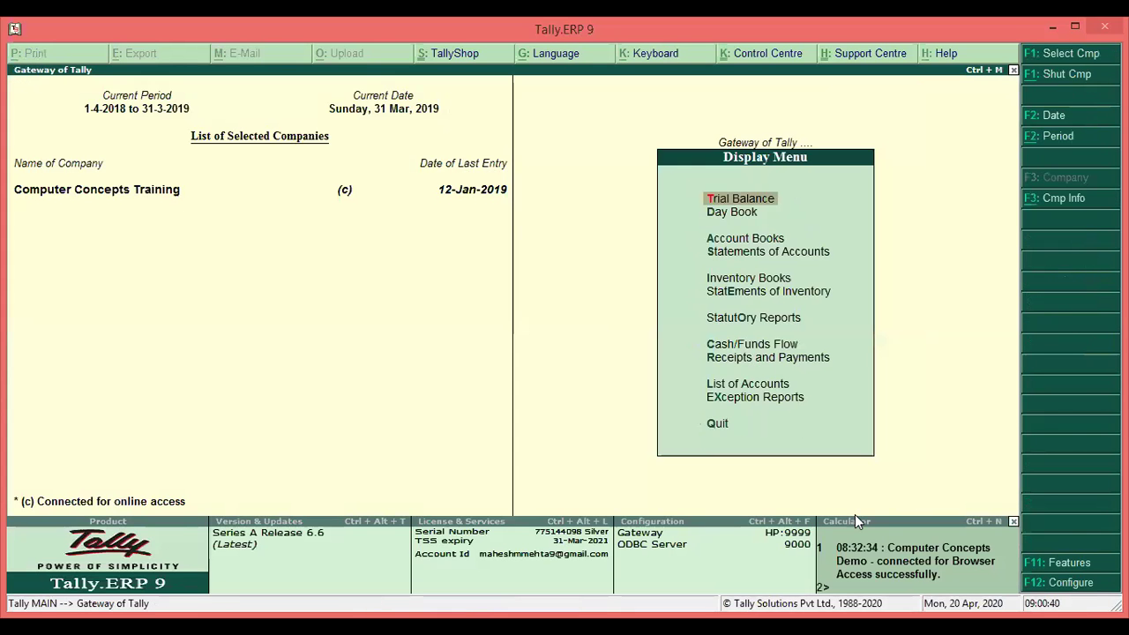
{"action": "key", "text": "x"}
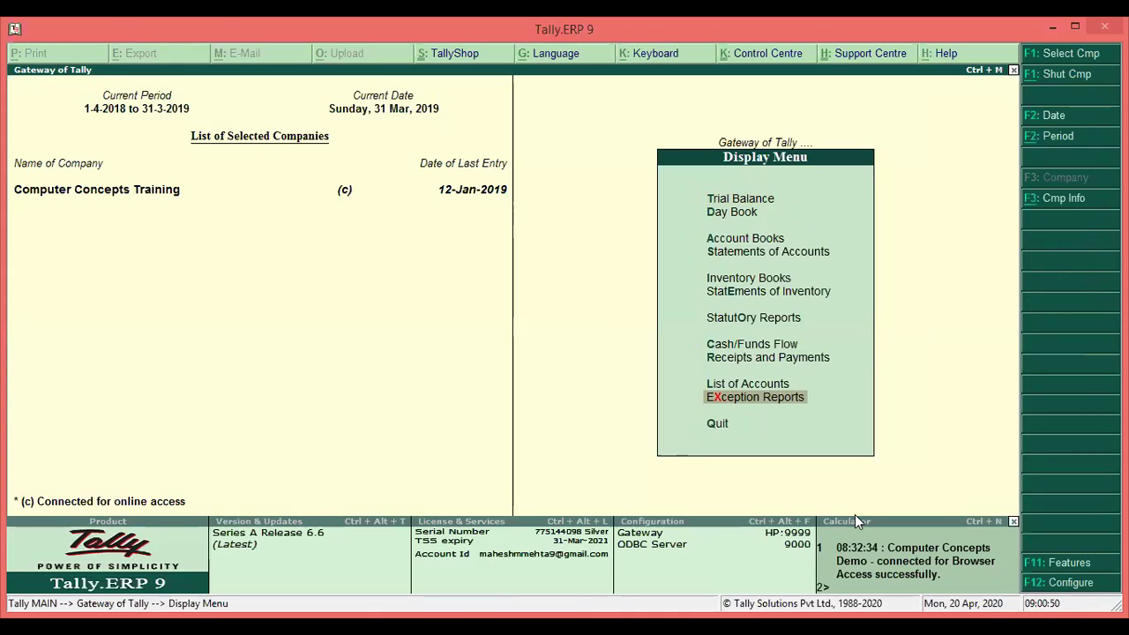
{"action": "key", "text": "Return"}
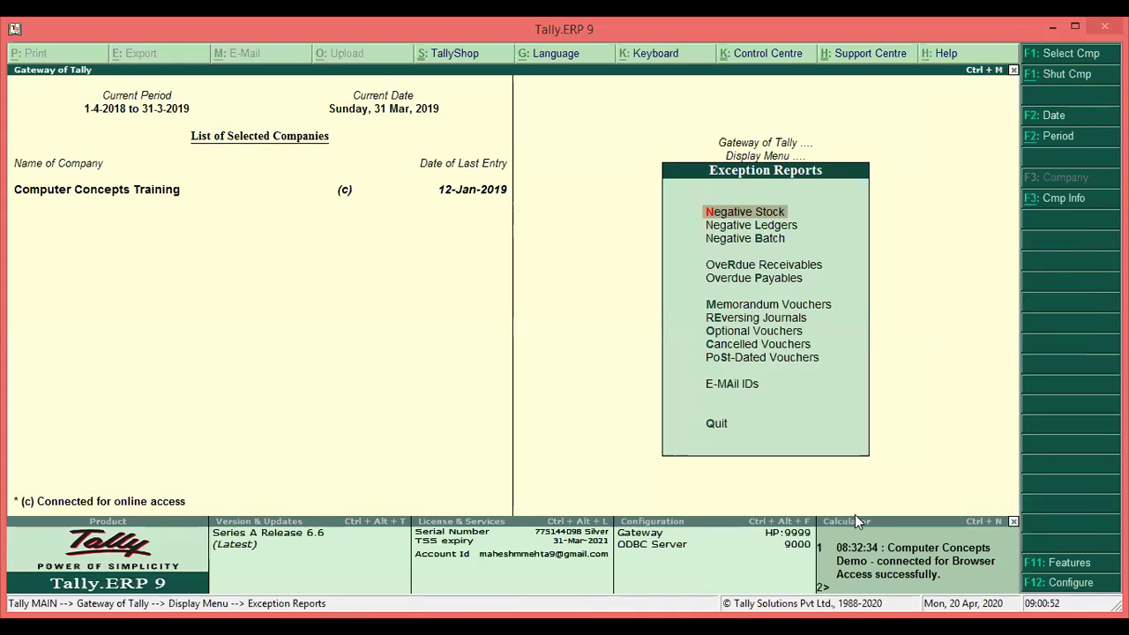
{"action": "key", "text": "Down"}
{"action": "key", "text": "Return"}
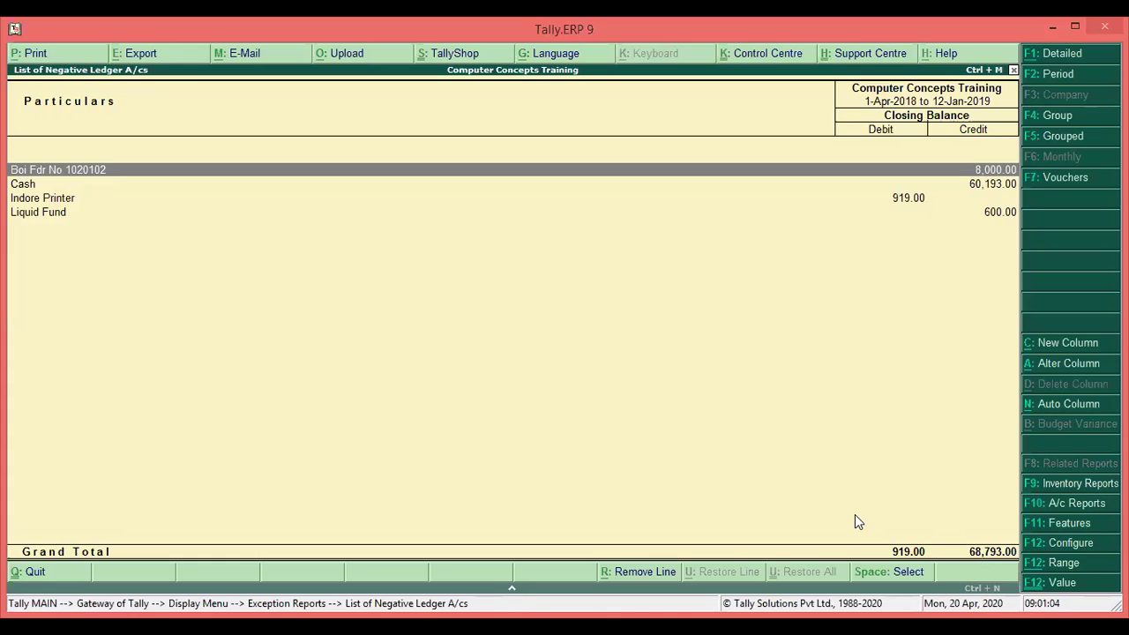
Inspect the April vouchers of the Liquid Fund ledger from the negative ledgers list, and return to the Gateway of Tally.
{"action": "key", "text": "Down"}
{"action": "key", "text": "Down"}
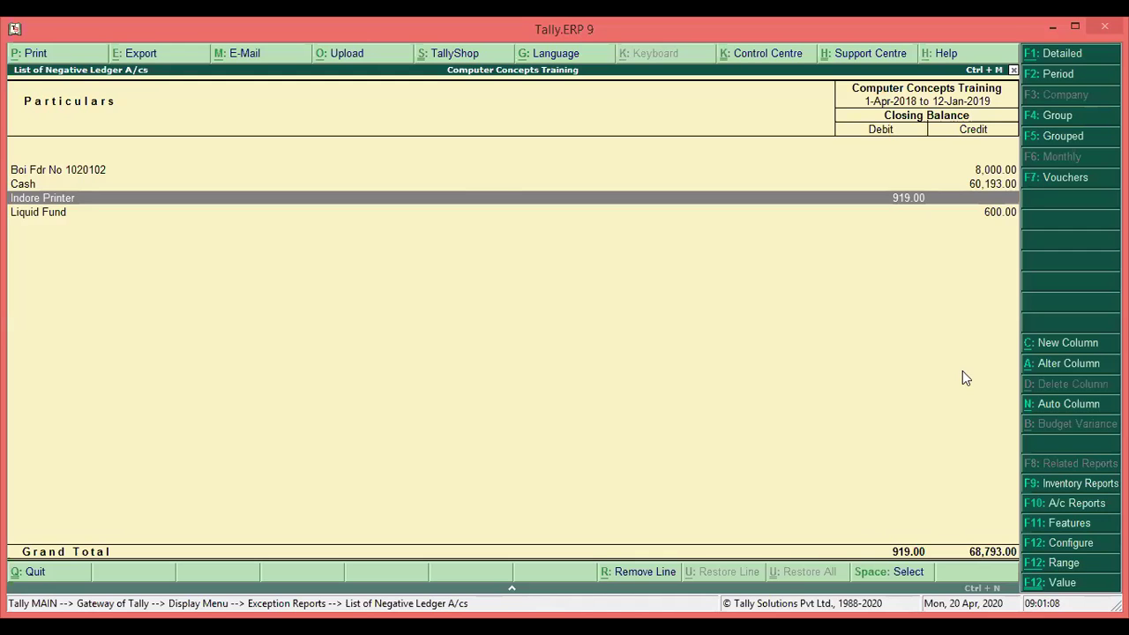
{"action": "key", "text": "Down"}
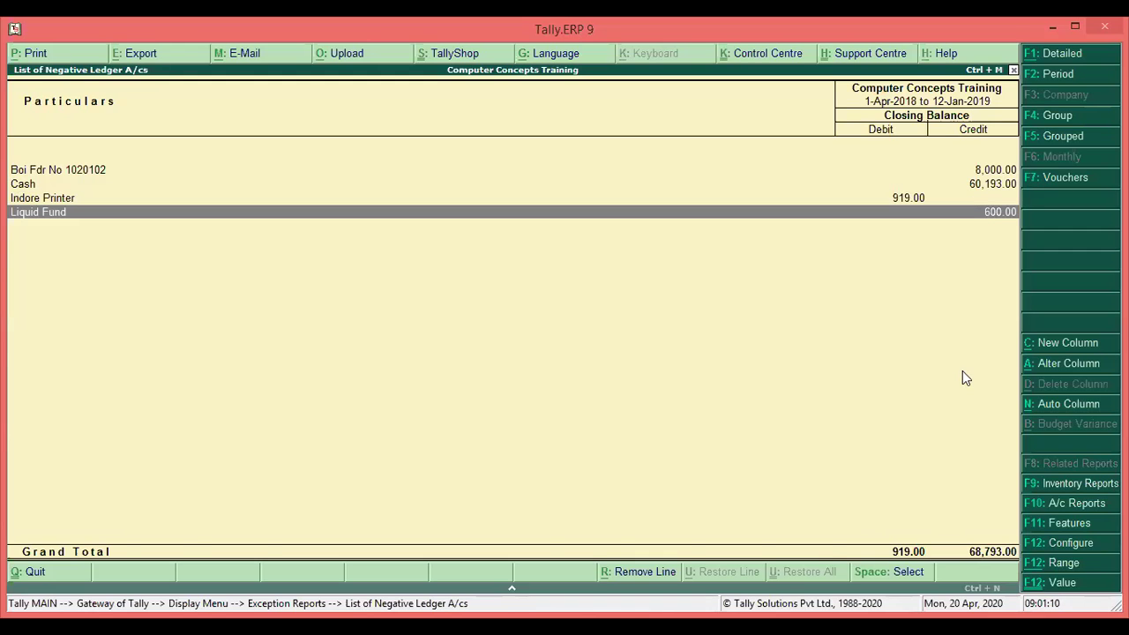
{"action": "key", "text": "Return"}
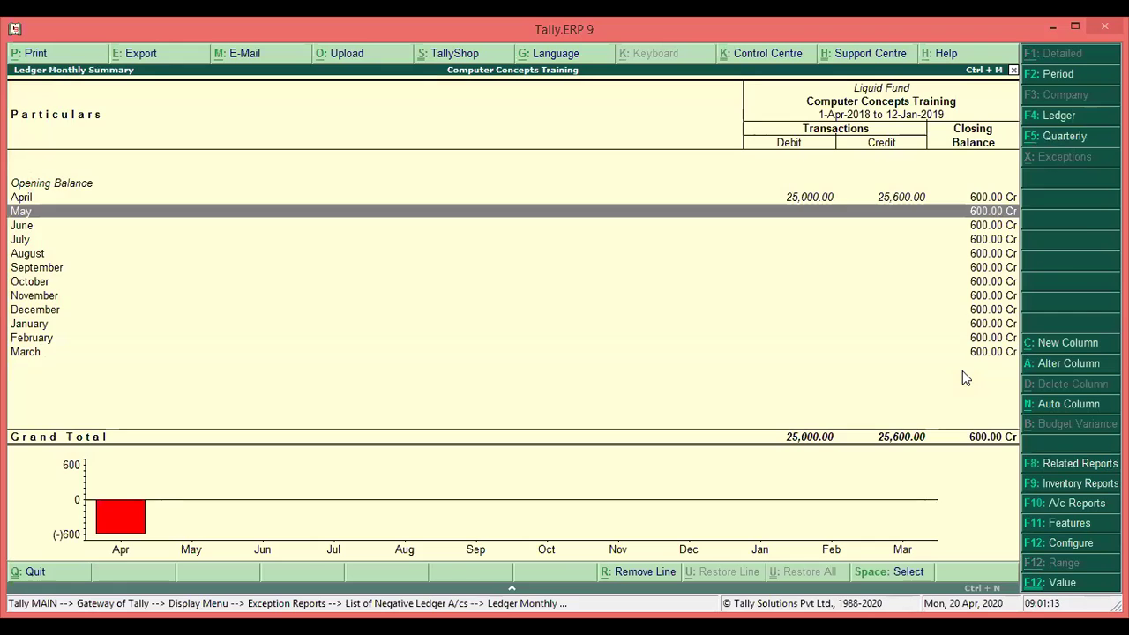
{"action": "key", "text": "Up"}
{"action": "key", "text": "Return"}
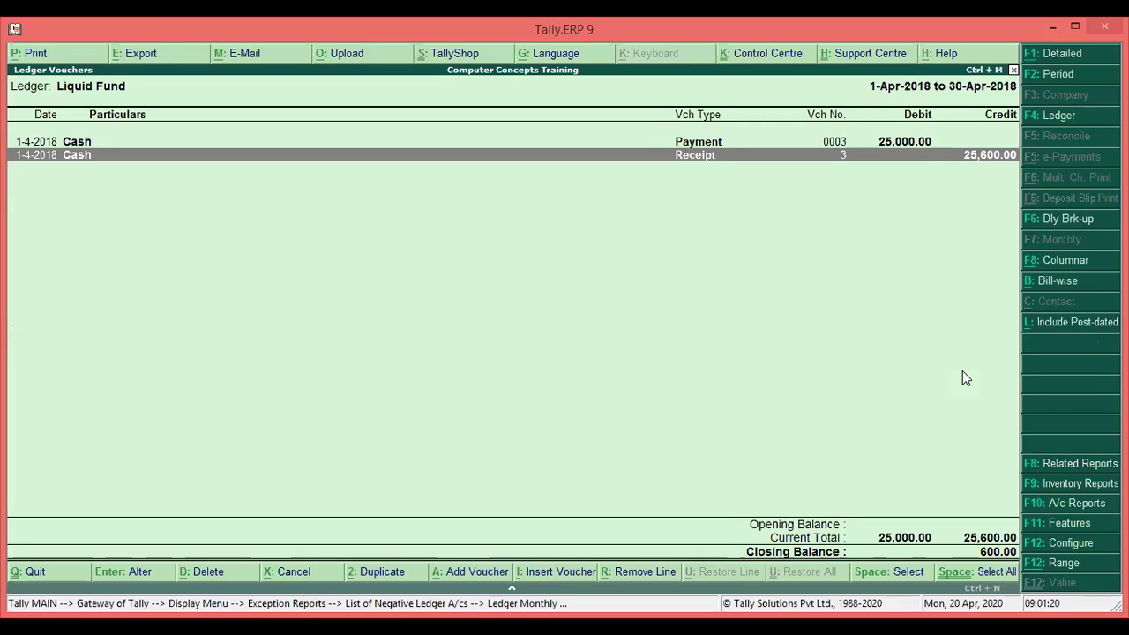
{"action": "key", "text": "Up"}
{"action": "key", "text": "Escape"}
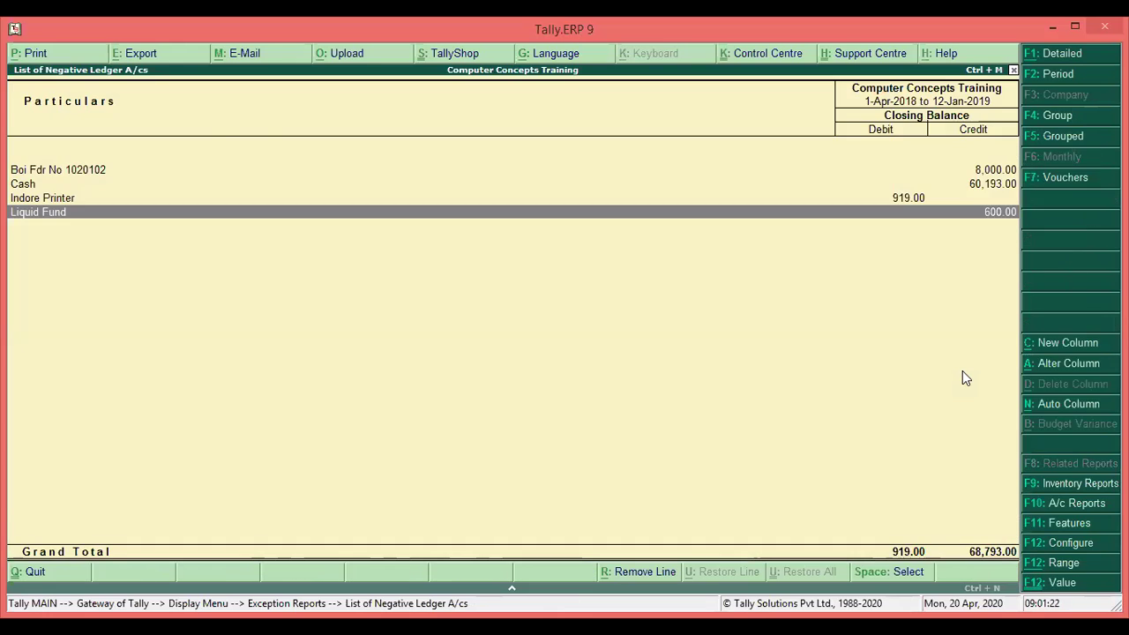
{"action": "key", "text": "Escape"}
{"action": "key", "text": "Escape"}
{"action": "key", "text": "Escape"}
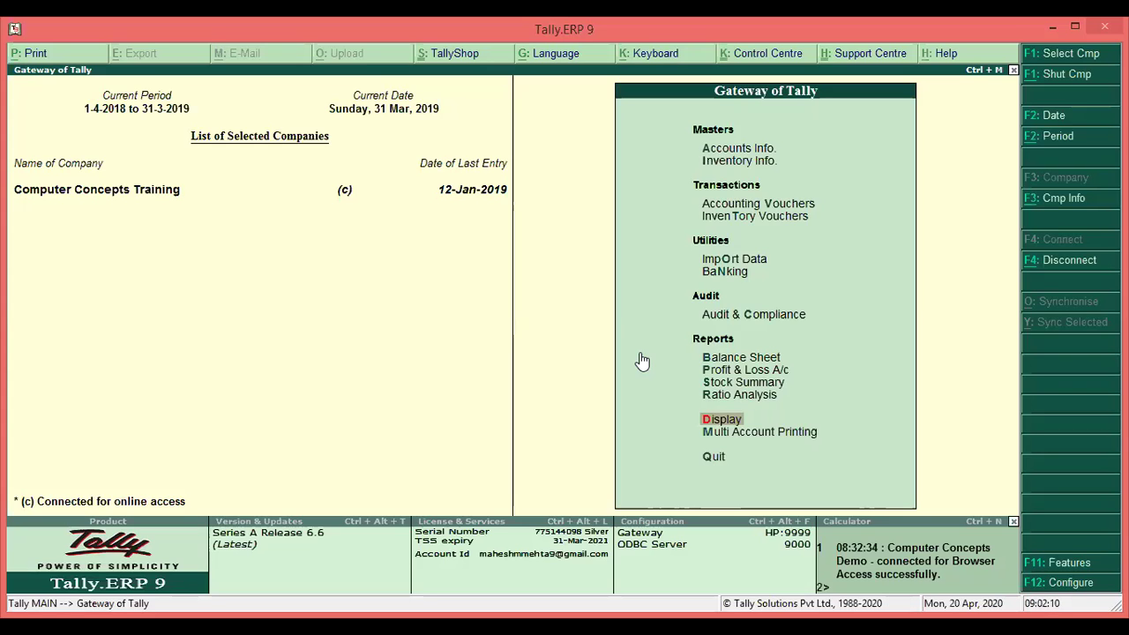
Display the Trial Balance and switch it to the ledger-wise view.
{"action": "key", "text": "Return"}
{"action": "key", "text": "Return"}
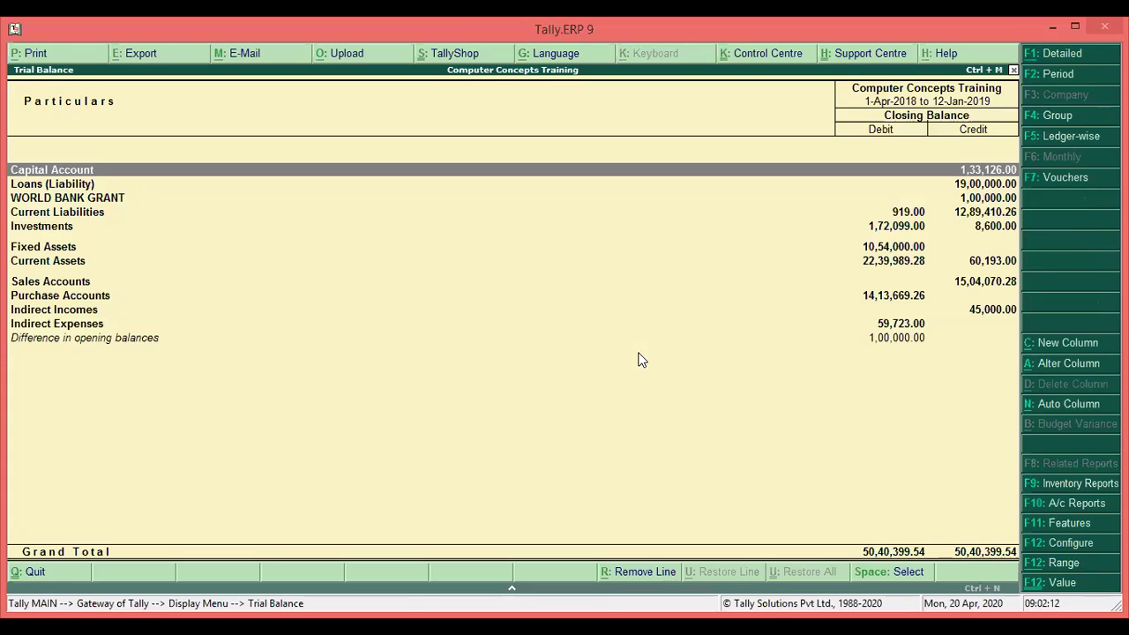
{"action": "left_click", "coordinate": [1050, 139]}
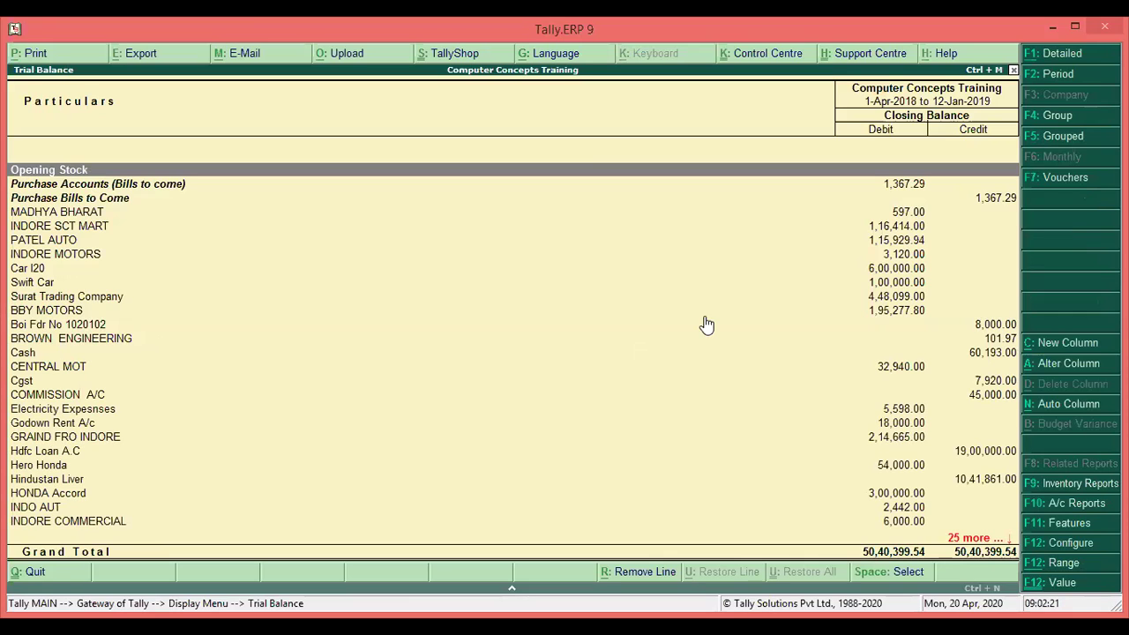
Examine the individual ledger balances in the ledger-wise Trial Balance from the party ledgers to the car ledgers, and close the report.
{"action": "key", "text": "Down"}
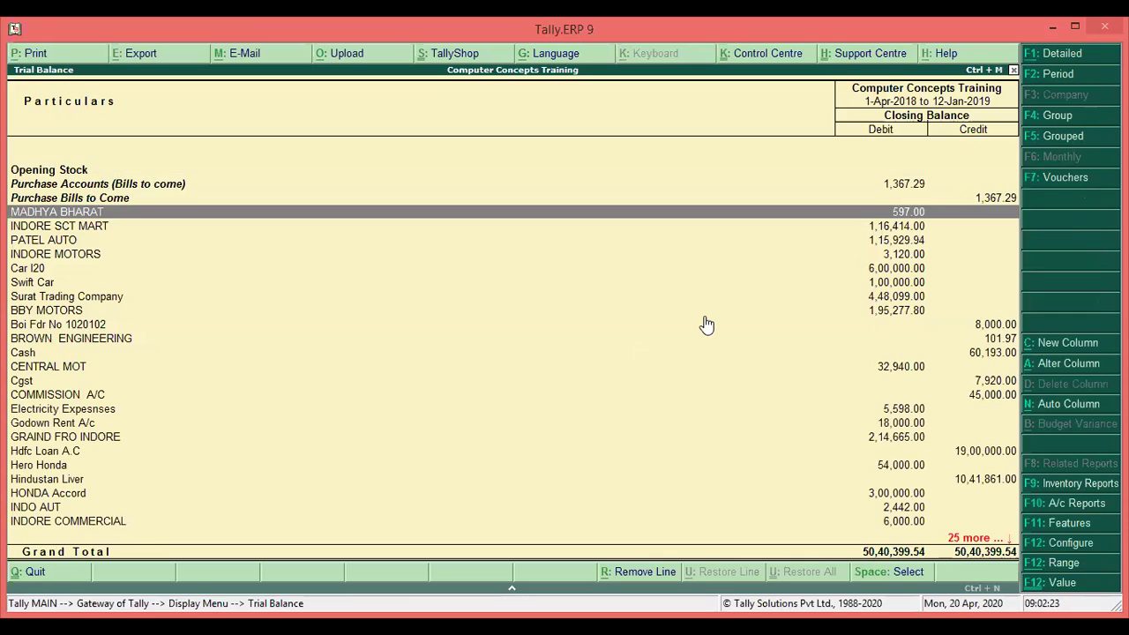
{"action": "key", "text": "Down"}
{"action": "key", "text": "Down"}
{"action": "key", "text": "Down"}
{"action": "key", "text": "Down"}
{"action": "key", "text": "Down"}
{"action": "key", "text": "Down"}
{"action": "key", "text": "Down"}
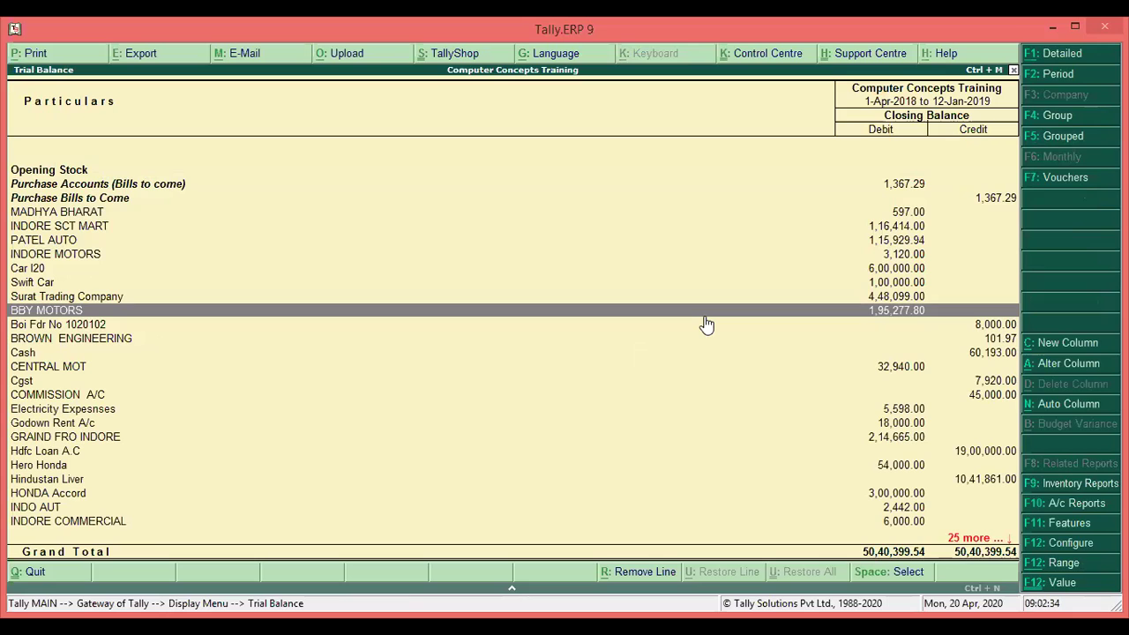
{"action": "key", "text": "Up"}
{"action": "key", "text": "Up"}
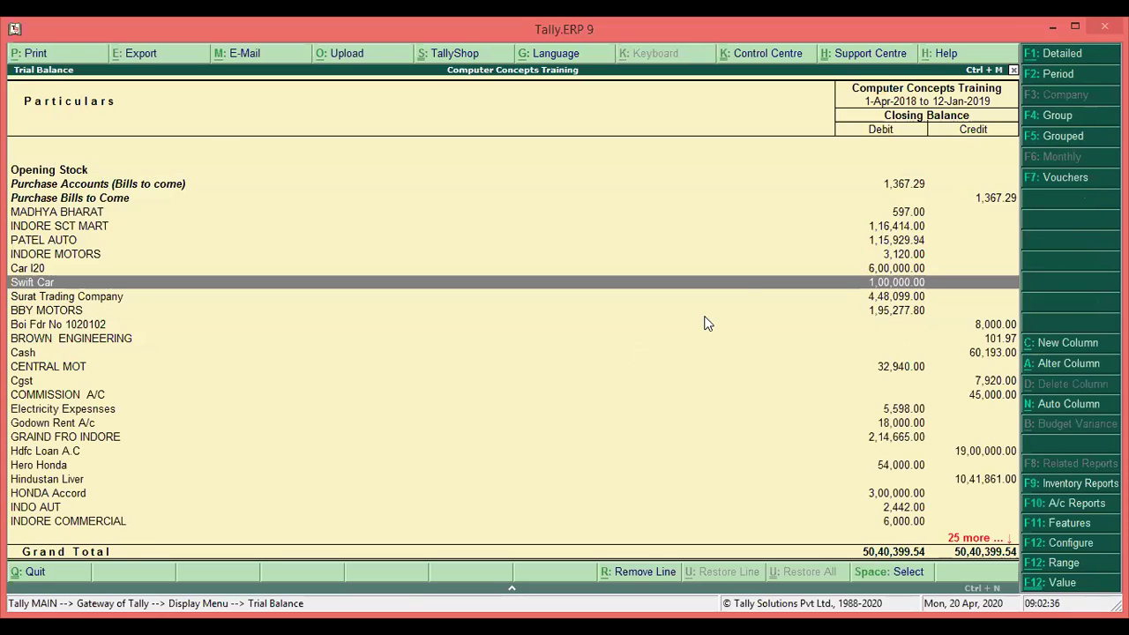
{"action": "key", "text": "Escape"}
{"action": "key", "text": "Escape"}
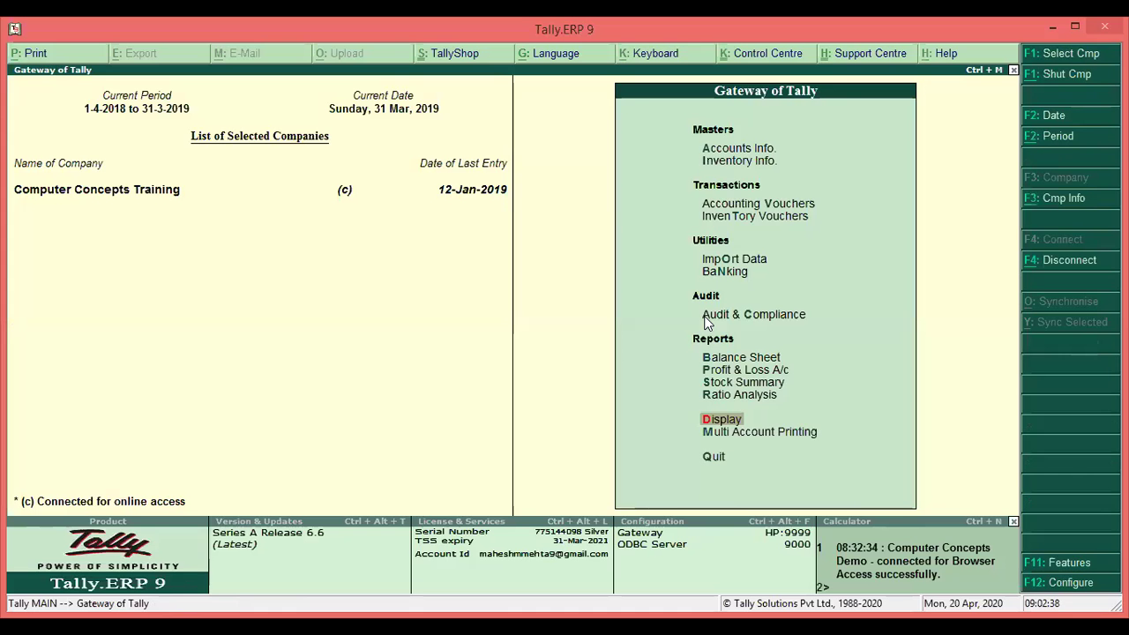
Go to the Ledgers masters in the company's accounts information.
{"action": "key", "text": "a"}
{"action": "key", "text": "Down"}
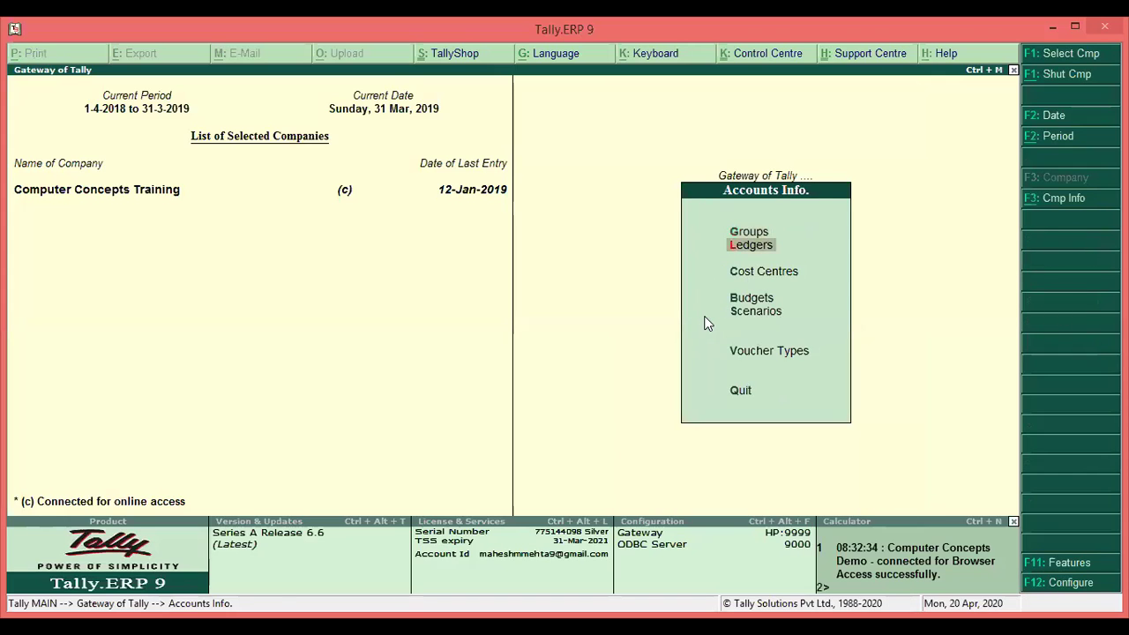
Leave the Accounts Info. menu and open the company's Balance Sheet.
{"action": "key", "text": "Return"}
{"action": "key", "text": "Escape"}
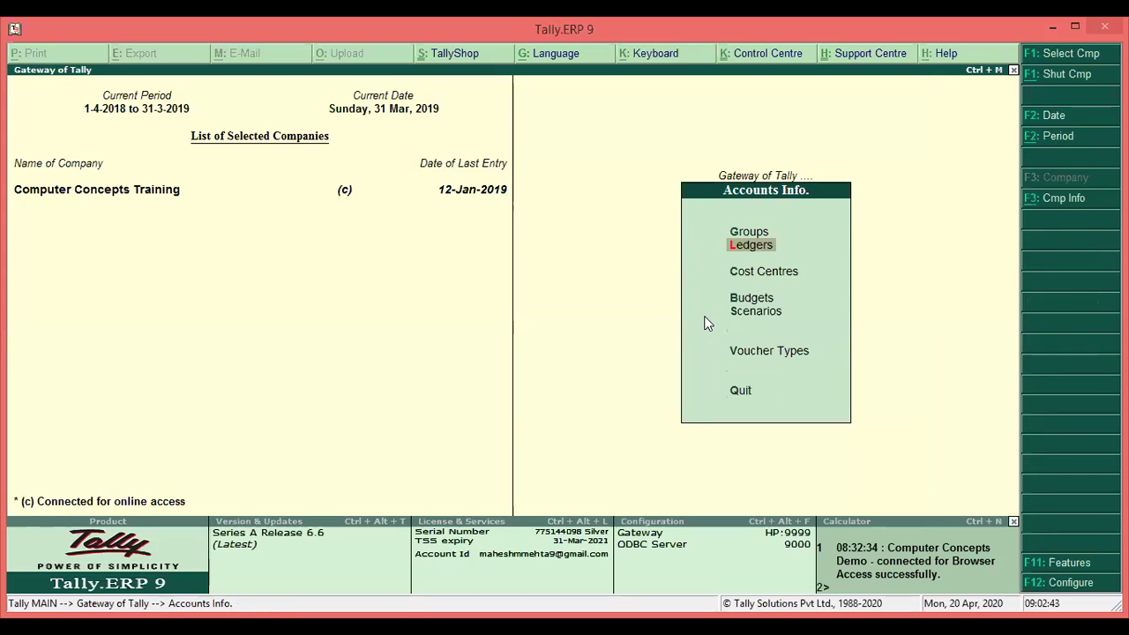
{"action": "key", "text": "Escape"}
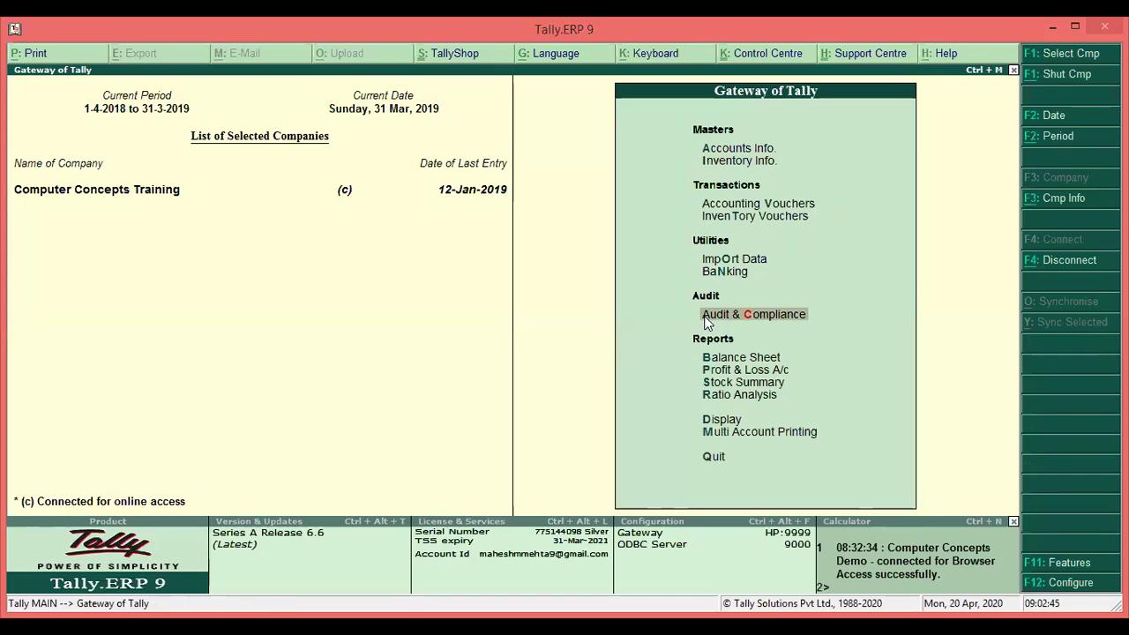
{"action": "key", "text": "Down"}
{"action": "key", "text": "Return"}
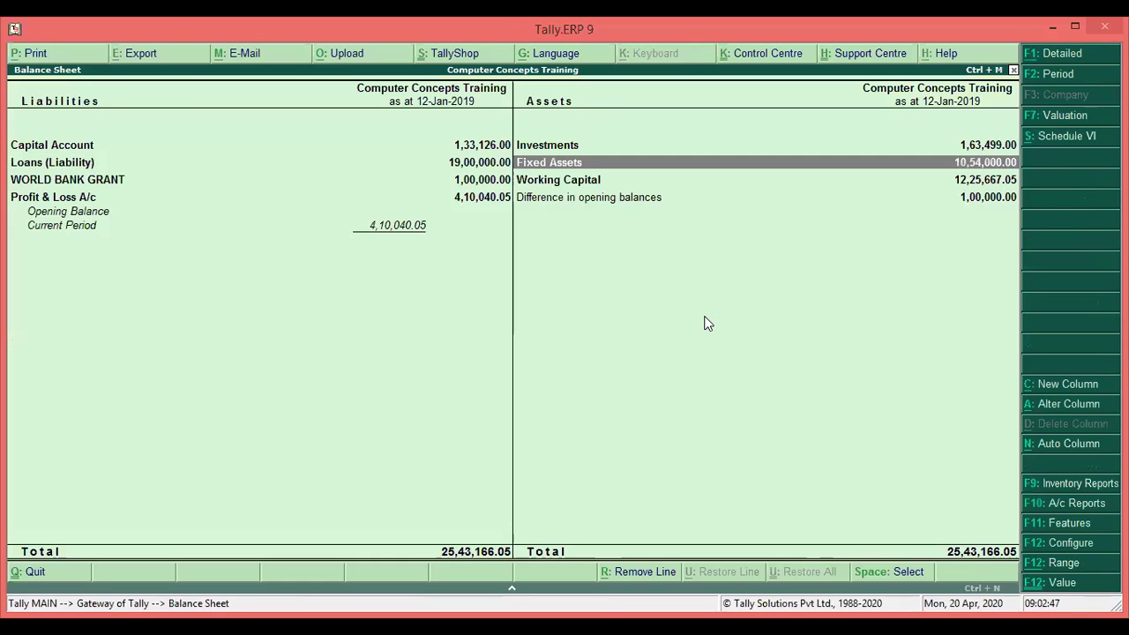
Expand Working Capital in the Balance Sheet and open the Sundry Debtors group summary.
{"action": "key", "text": "Down"}
{"action": "key", "text": "Return"}
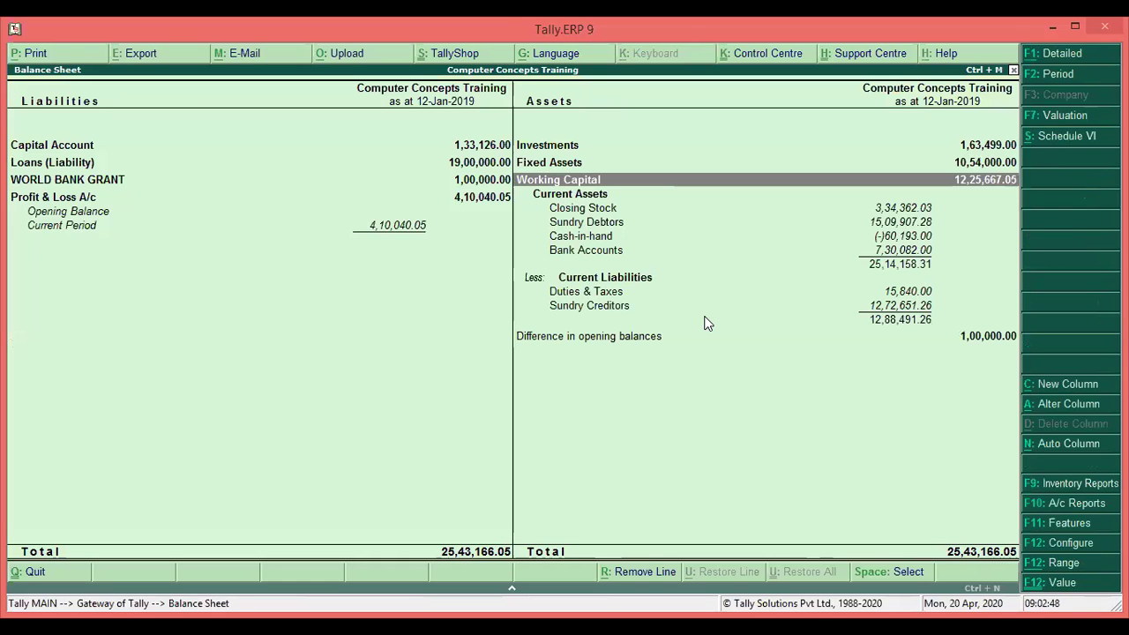
{"action": "key", "text": "Down"}
{"action": "key", "text": "Down"}
{"action": "key", "text": "Down"}
{"action": "key", "text": "Return"}
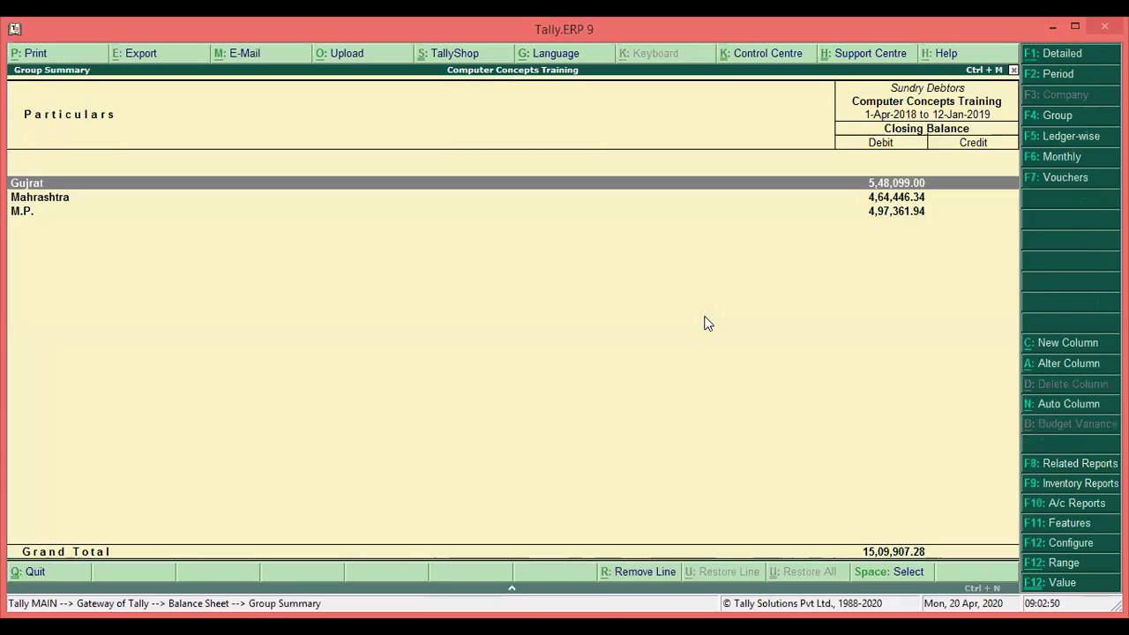
Drill down through the M.P. group to the Indore group summary.
{"action": "key", "text": "Down"}
{"action": "key", "text": "Down"}
{"action": "key", "text": "Return"}
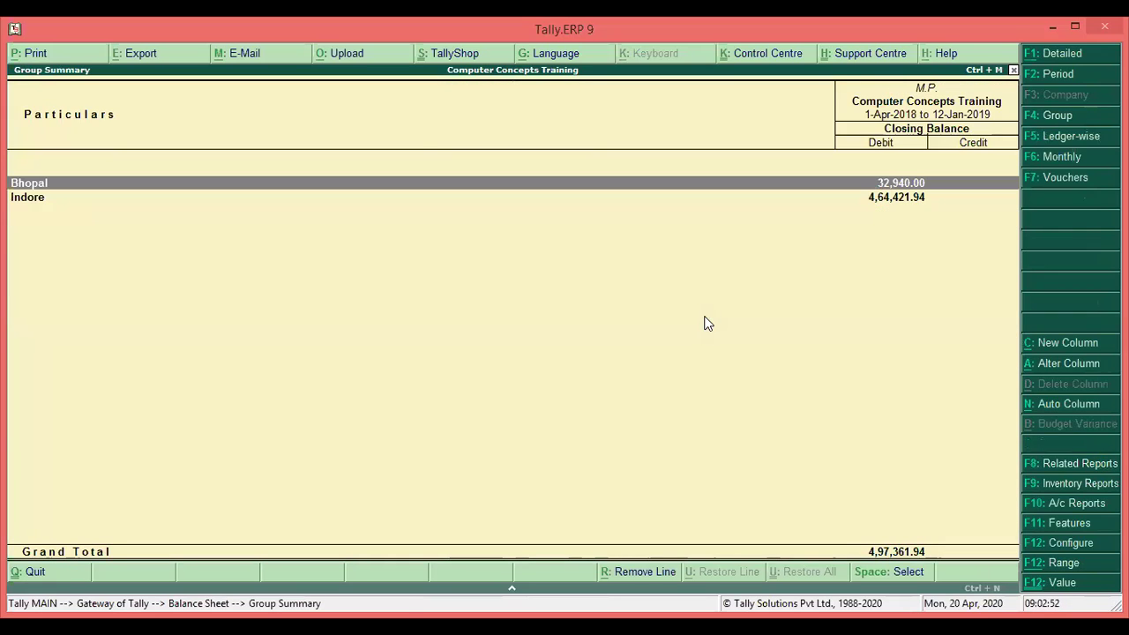
{"action": "key", "text": "Down"}
{"action": "key", "text": "Return"}
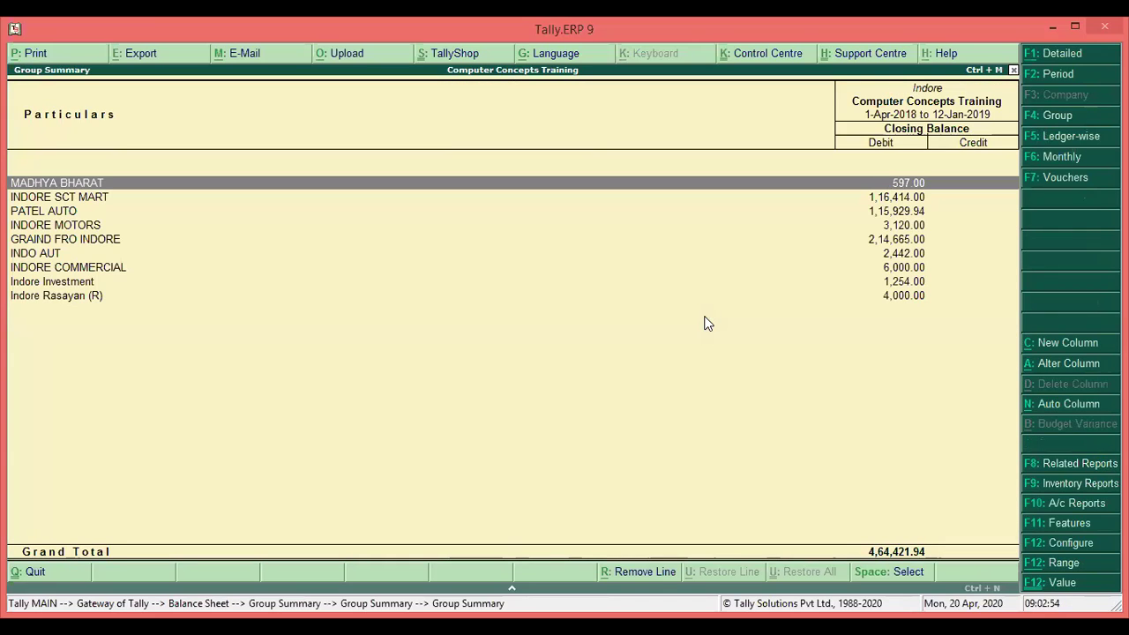
Examine the order of the ledgers in the Indore group, from MADHYA BHARAT to Indore Rasayan (R) and back.
{"action": "key", "text": "Down"}
{"action": "key", "text": "Down"}
{"action": "key", "text": "Down"}
{"action": "key", "text": "Down"}
{"action": "key", "text": "Down"}
{"action": "key", "text": "Down"}
{"action": "key", "text": "Down"}
{"action": "key", "text": "Down"}
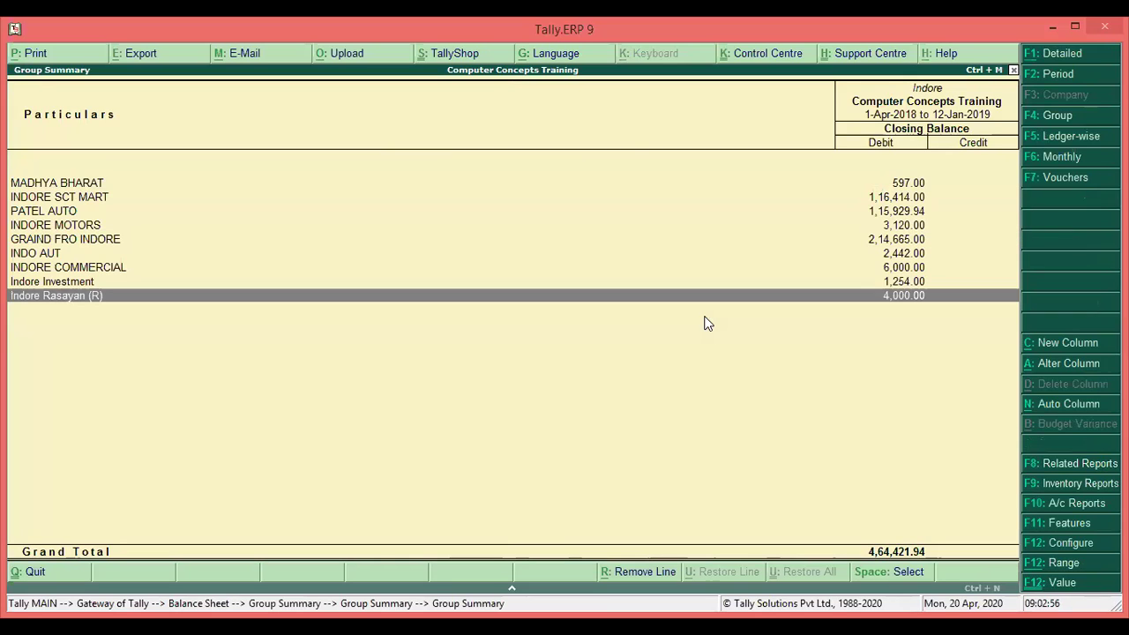
{"action": "key", "text": "Up"}
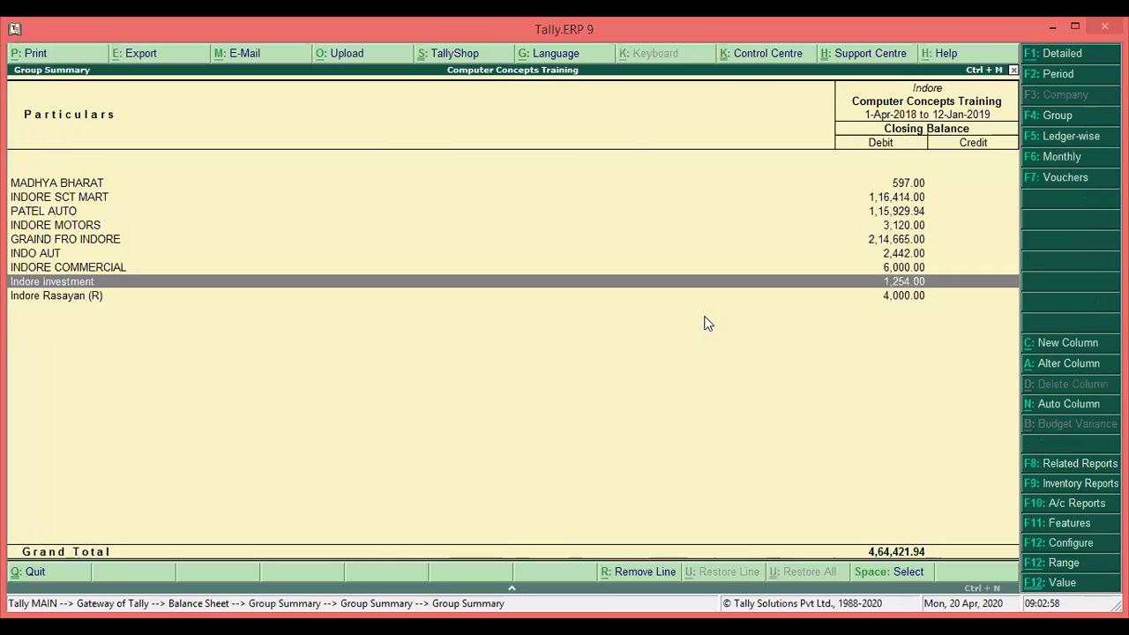
{"action": "key", "text": "Up"}
{"action": "key", "text": "Up"}
{"action": "key", "text": "Up"}
{"action": "key", "text": "Up"}
{"action": "key", "text": "Up"}
{"action": "key", "text": "Up"}
{"action": "key", "text": "Up"}
Mark the Indore ledgers from MADHYA BHARAT through Indore Investment, leaving out GRAIND FRO INDORE.
{"action": "key", "text": "space"}
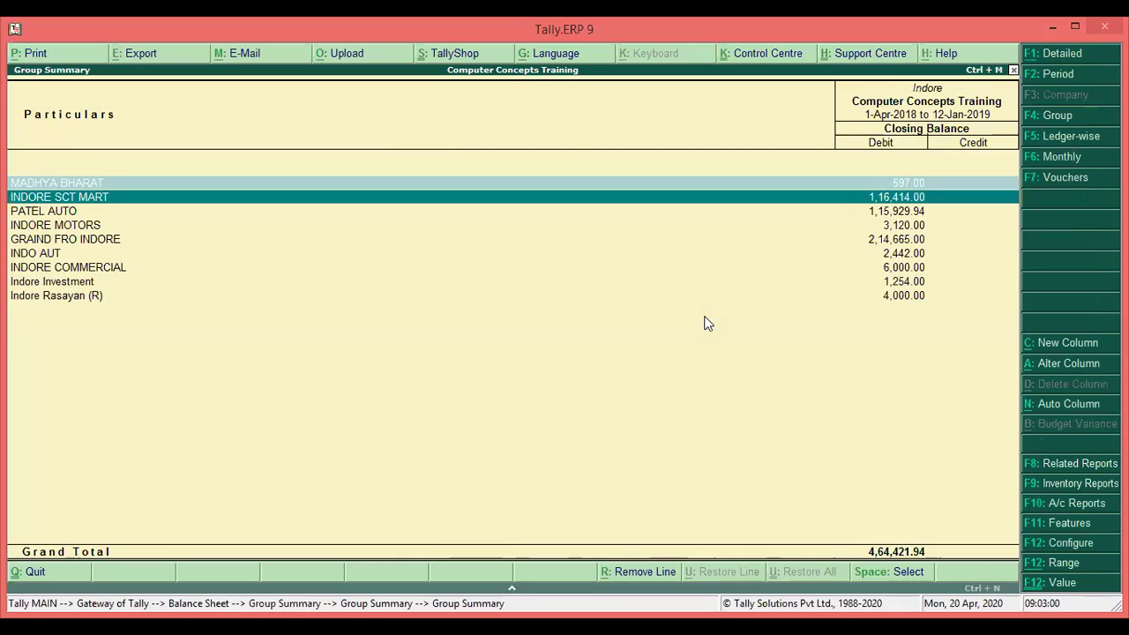
{"action": "key", "text": "space"}
{"action": "key", "text": "space"}
{"action": "key", "text": "space"}
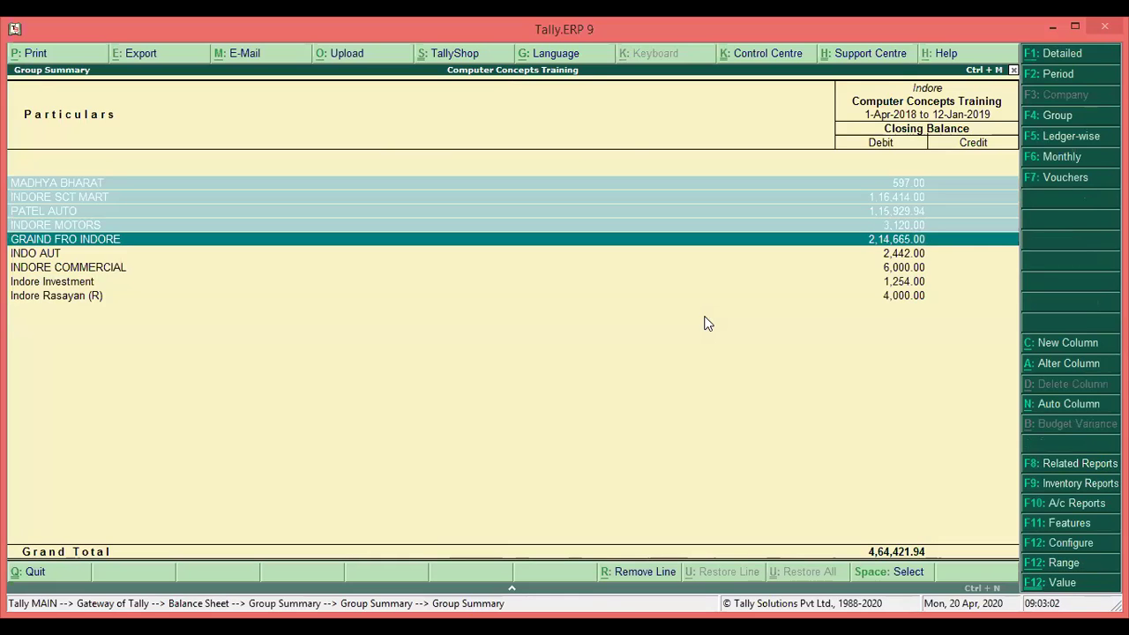
{"action": "key", "text": "Down"}
{"action": "key", "text": "space"}
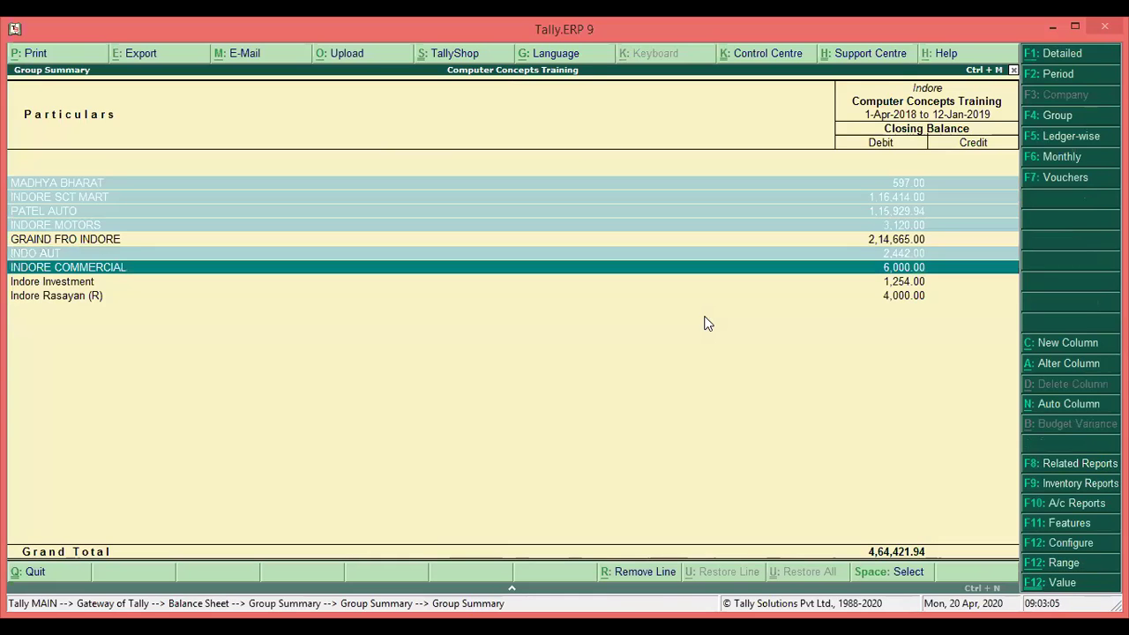
{"action": "key", "text": "space"}
{"action": "key", "text": "space"}
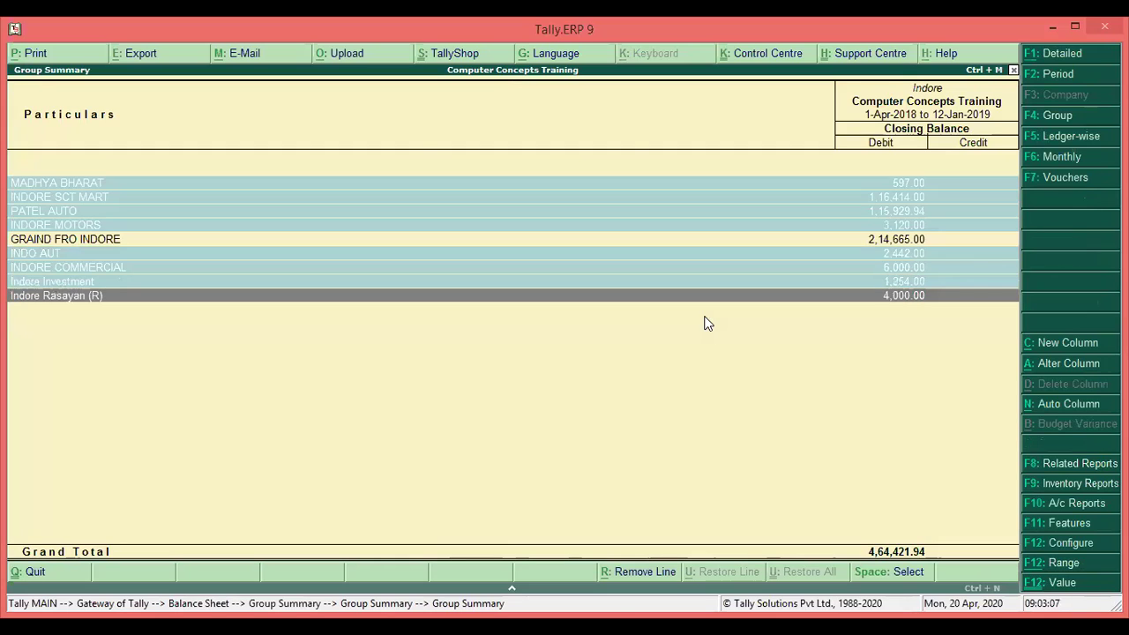
Add GRAIND FRO INDORE to the marked ledgers.
{"action": "key", "text": "Up"}
{"action": "key", "text": "Up"}
{"action": "key", "text": "Up"}
{"action": "key", "text": "Up"}
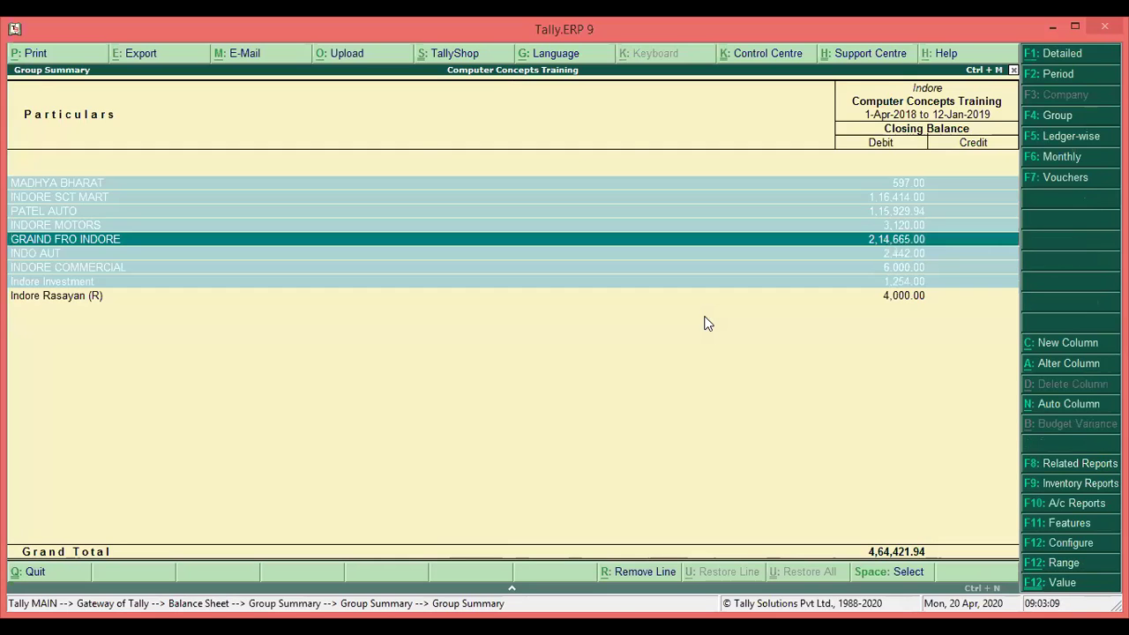
{"action": "key", "text": "space"}
Review the marked Indore ledgers, mark Indore Rasayan (R) as well, and go back to MADHYA BHARAT.
{"action": "key", "text": "Up"}
{"action": "key", "text": "Up"}
{"action": "key", "text": "Up"}
{"action": "key", "text": "Up"}
{"action": "key", "text": "Up"}
{"action": "key", "text": "Down"}
{"action": "key", "text": "Down"}
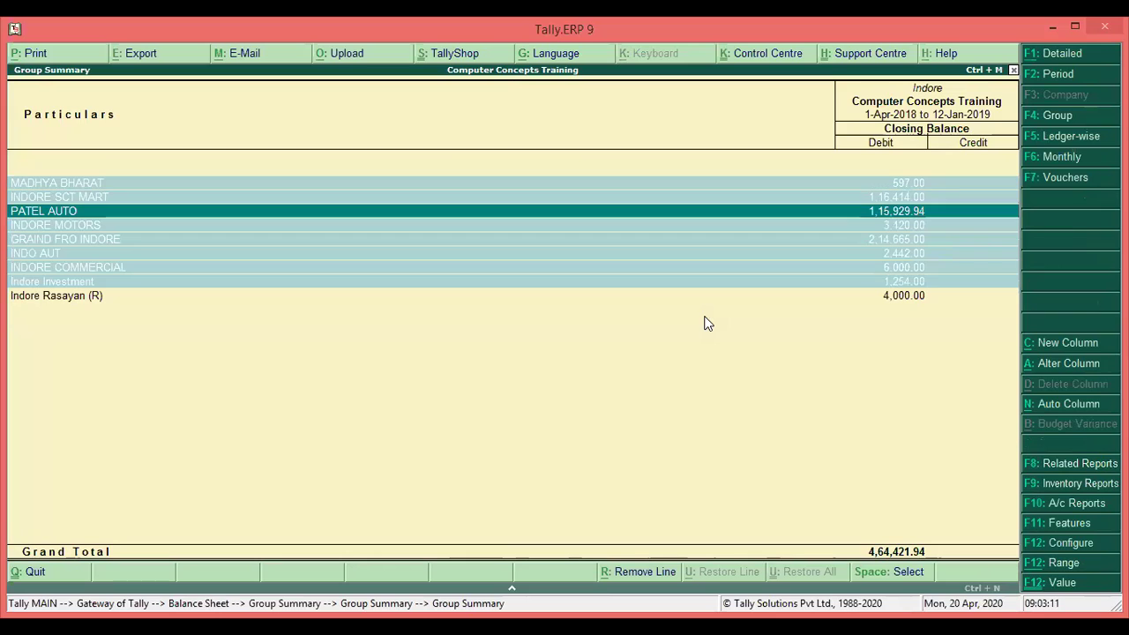
{"action": "key", "text": "Up"}
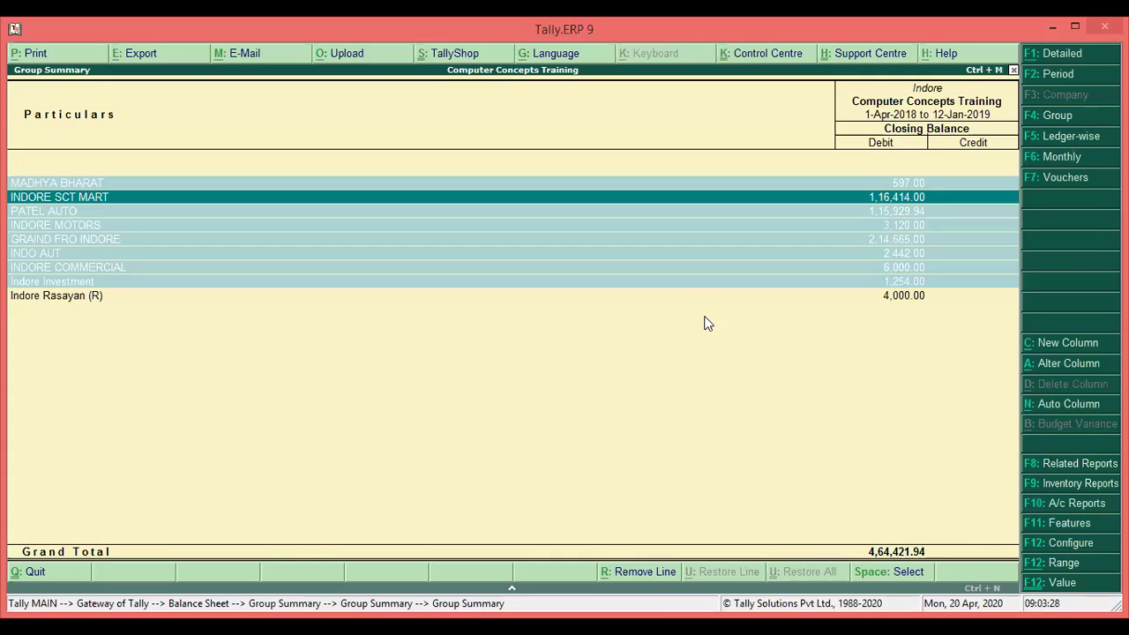
{"action": "key", "text": "Down"}
{"action": "key", "text": "Down"}
{"action": "key", "text": "Down"}
{"action": "key", "text": "Down"}
{"action": "key", "text": "Down"}
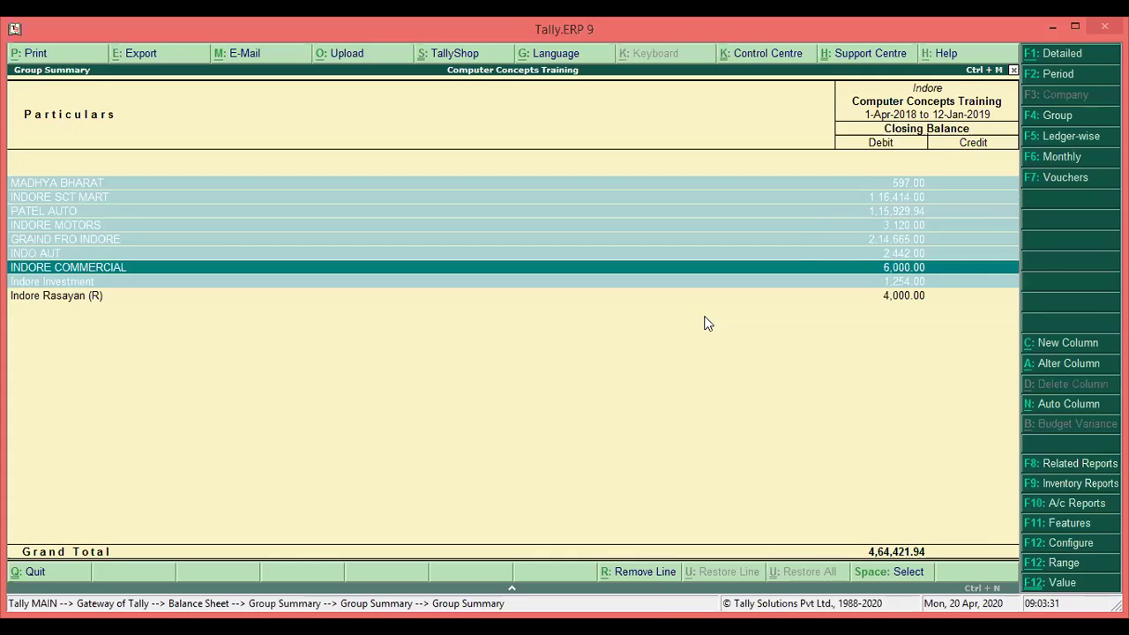
{"action": "key", "text": "Down"}
{"action": "key", "text": "Down"}
{"action": "key", "text": "Home"}
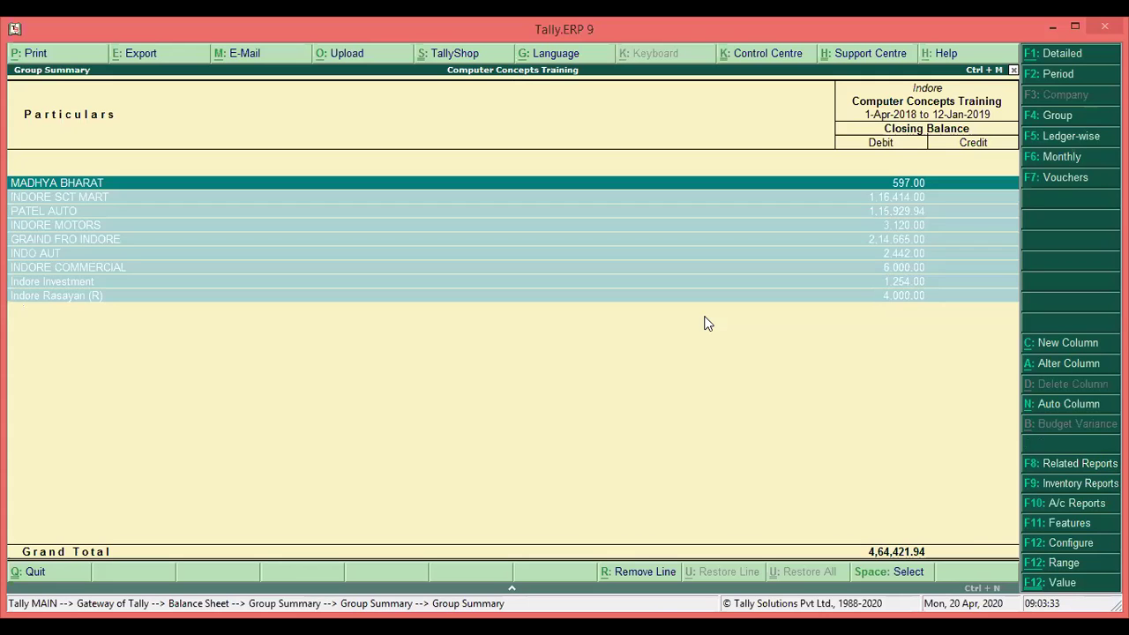
{"action": "key", "text": "Down"}
{"action": "key", "text": "Up"}
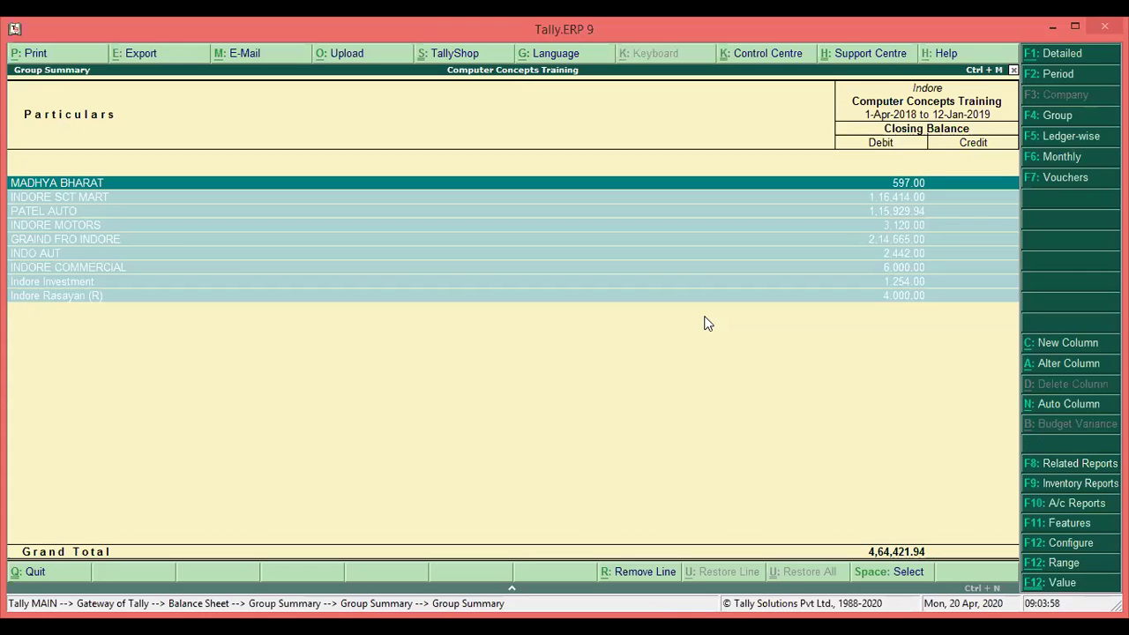
Close the Indore group summary and the reports above it to return to the Gateway of Tally.
{"action": "key", "text": "Escape"}
{"action": "key", "text": "Escape"}
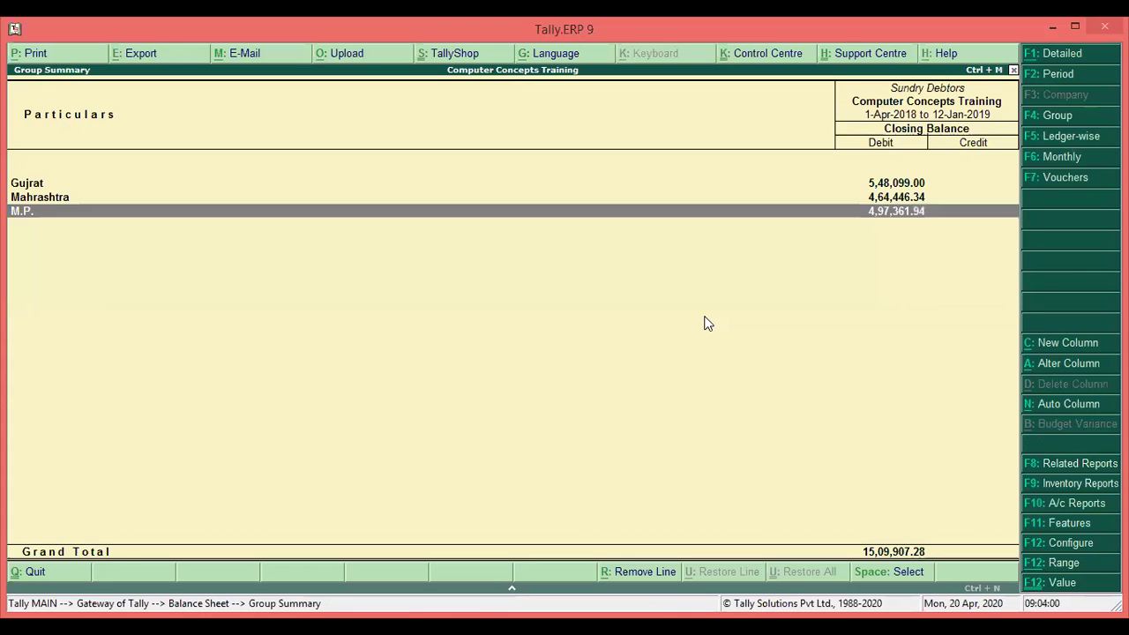
{"action": "key", "text": "Escape"}
{"action": "key", "text": "Escape"}
{"action": "key", "text": "t"}
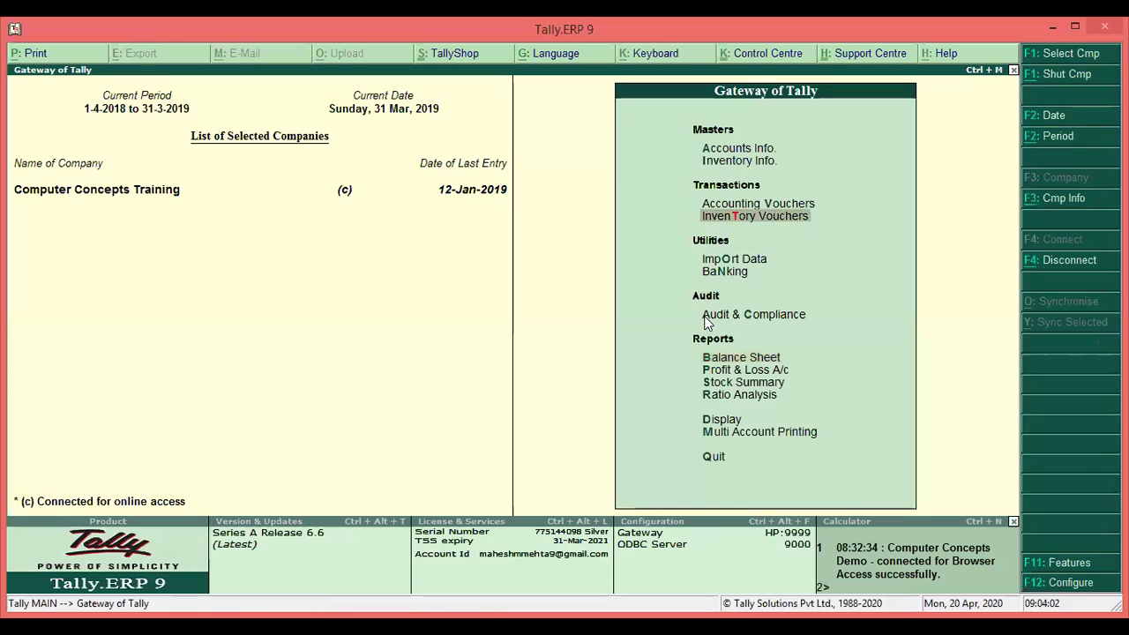
Open the MADHYA BHARAT ledger for alteration and turn on Edit Sort to show its Position Index in Reports.
{"action": "key", "text": "a"}
{"action": "key", "text": "l"}
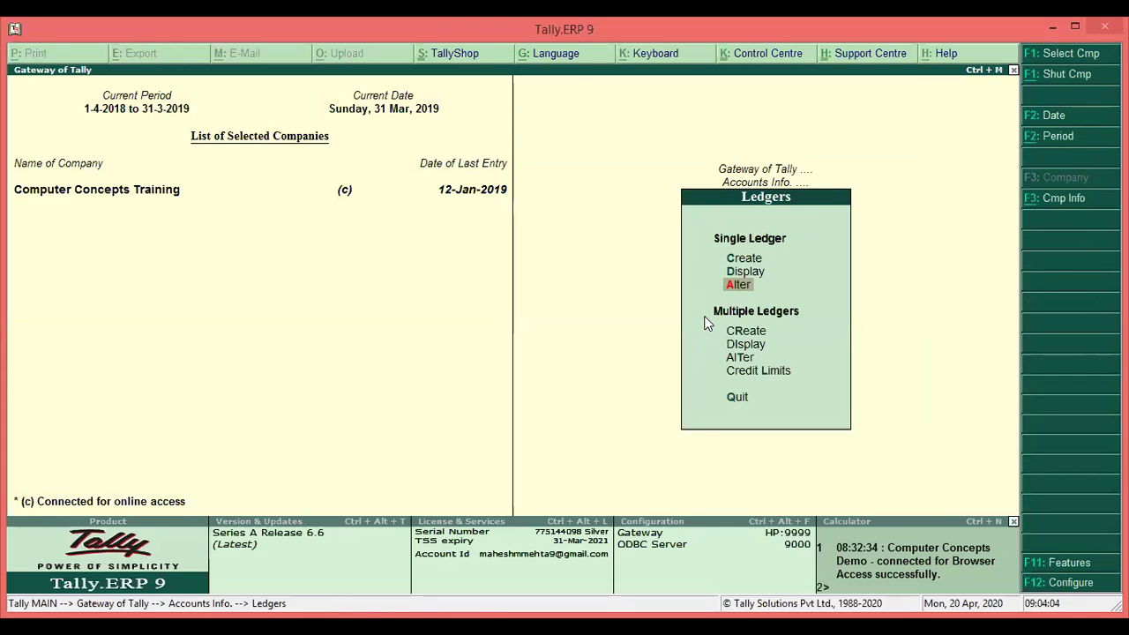
{"action": "key", "text": "Return"}
{"action": "type", "text": "Mad"}
{"action": "key", "text": "Return"}
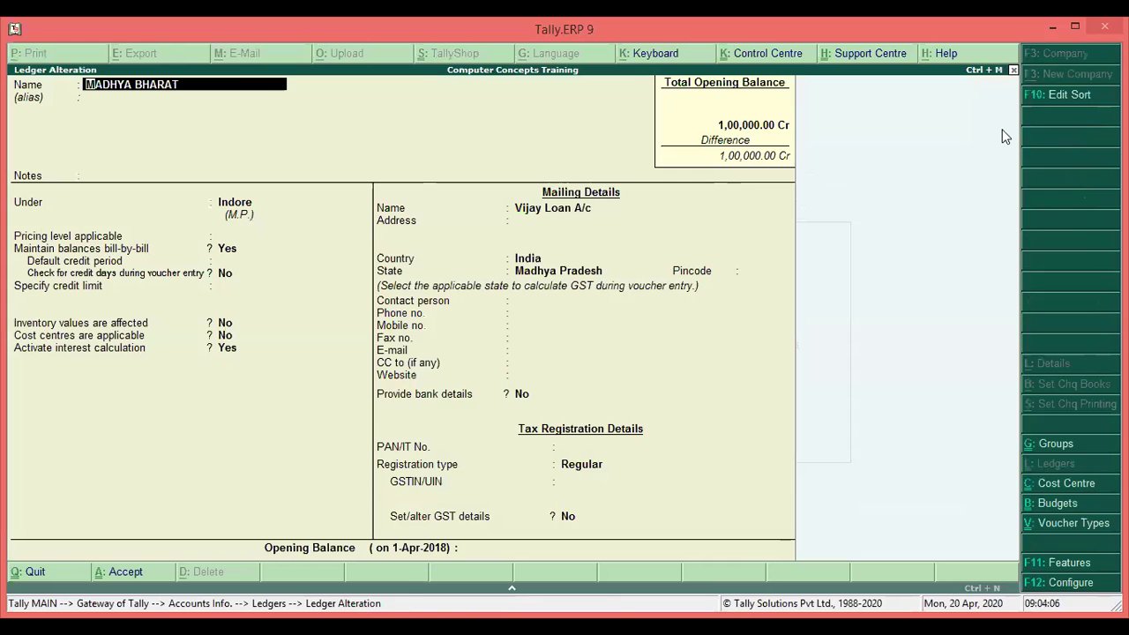
{"action": "left_click", "coordinate": [1061, 99]}
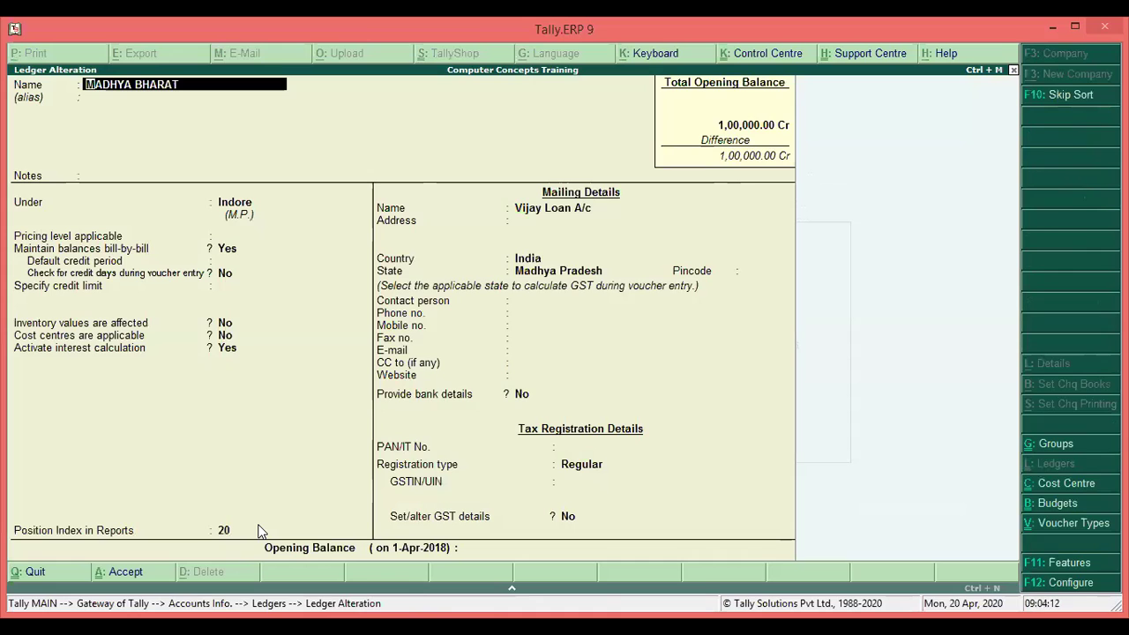
Quit the MADHYA BHARAT ledger alteration without saving and return to the Gateway of Tally.
{"action": "key", "text": "Escape"}
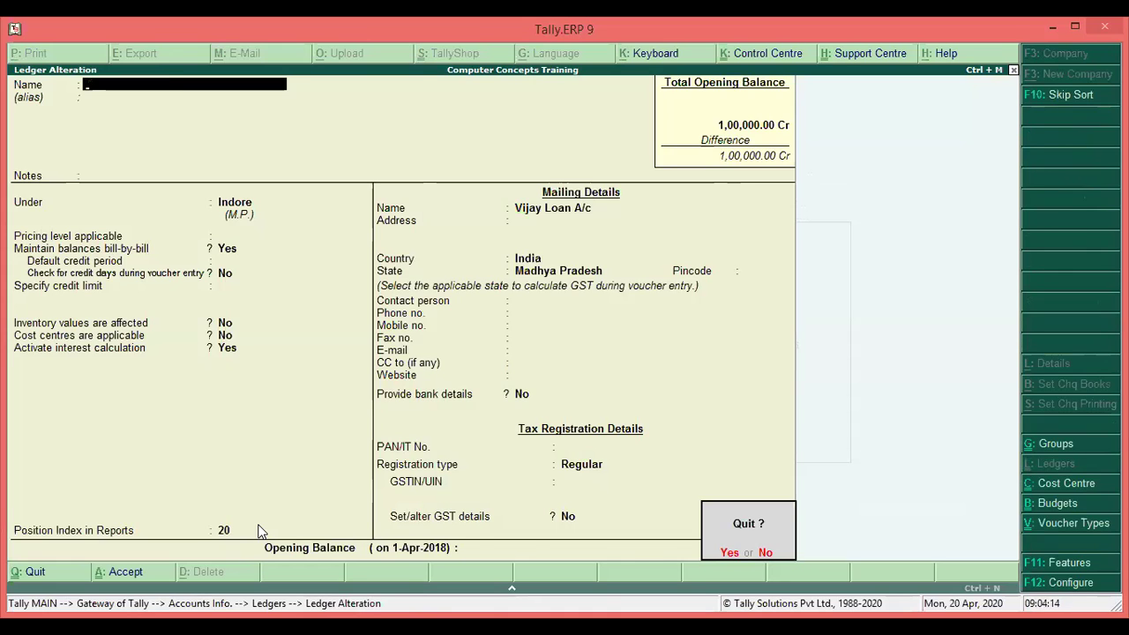
{"action": "key", "text": "y"}
{"action": "key", "text": "Escape"}
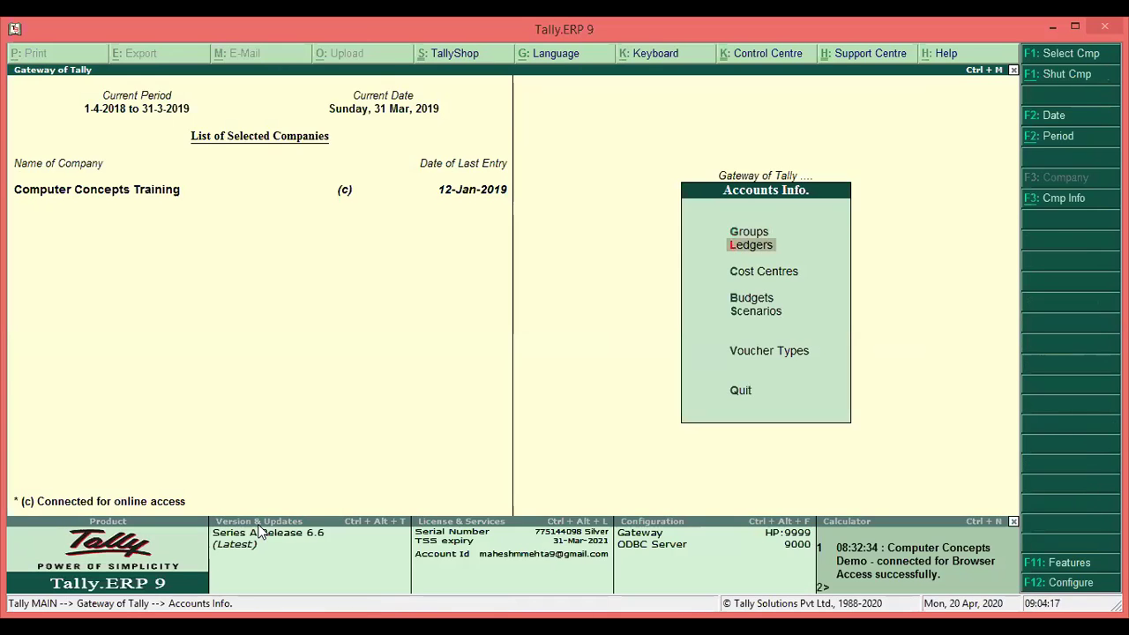
{"action": "key", "text": "Escape"}
Open the multiple-ledger alteration list for the Sundry Debtors group.
{"action": "key", "text": "Return"}
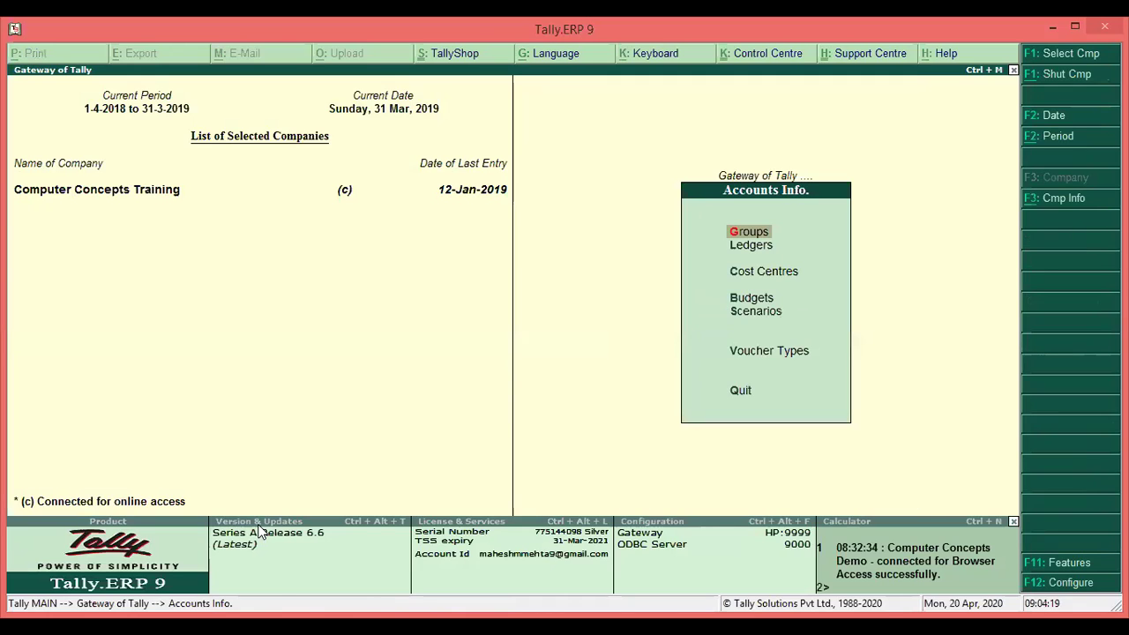
{"action": "key", "text": "l"}
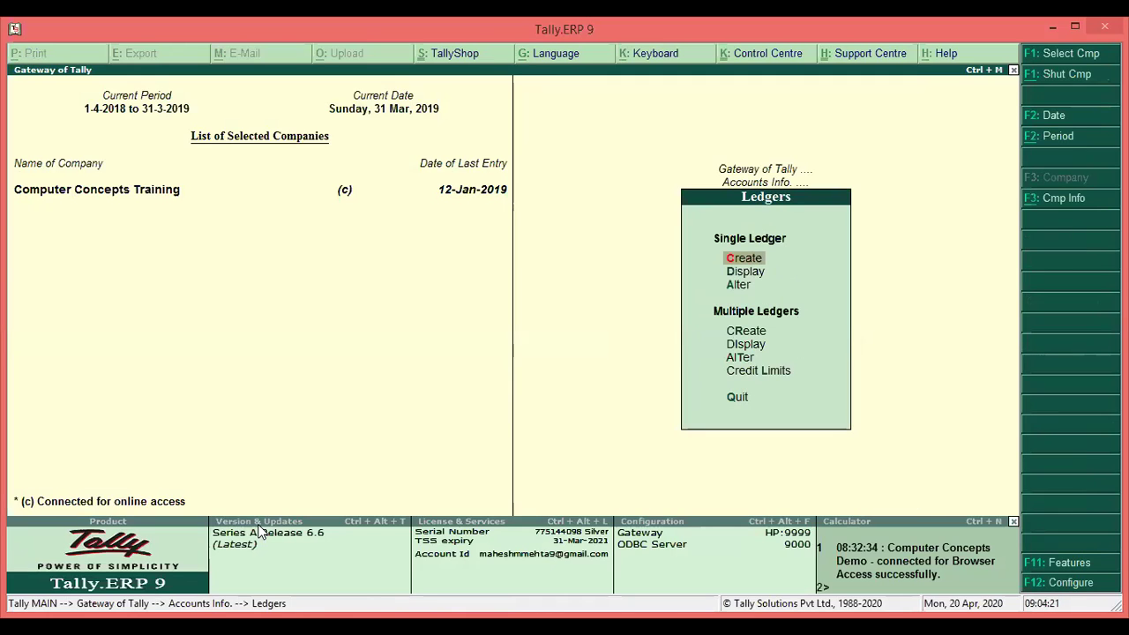
{"action": "key", "text": "Down"}
{"action": "key", "text": "Up"}
{"action": "key", "text": "Down"}
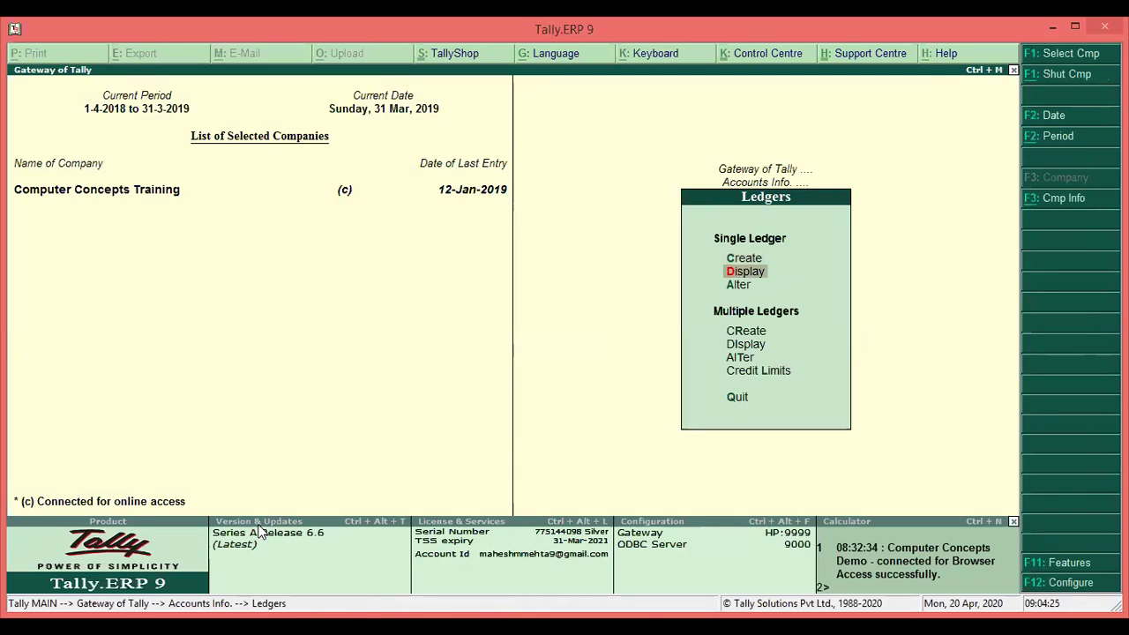
{"action": "key", "text": "Down"}
{"action": "key", "text": "Down"}
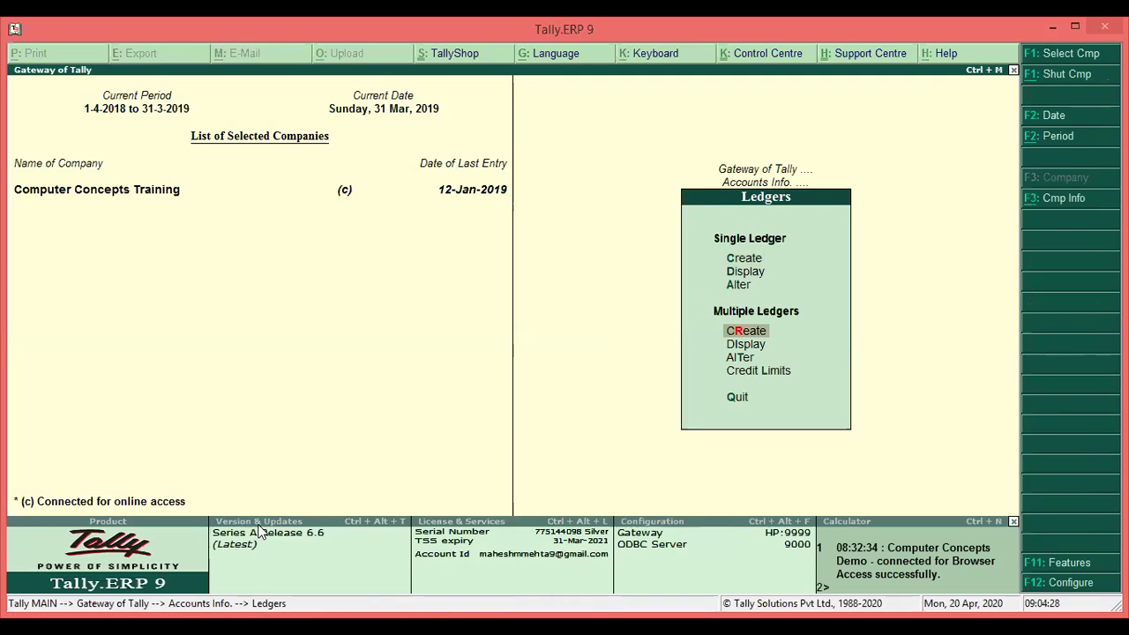
{"action": "key", "text": "Return"}
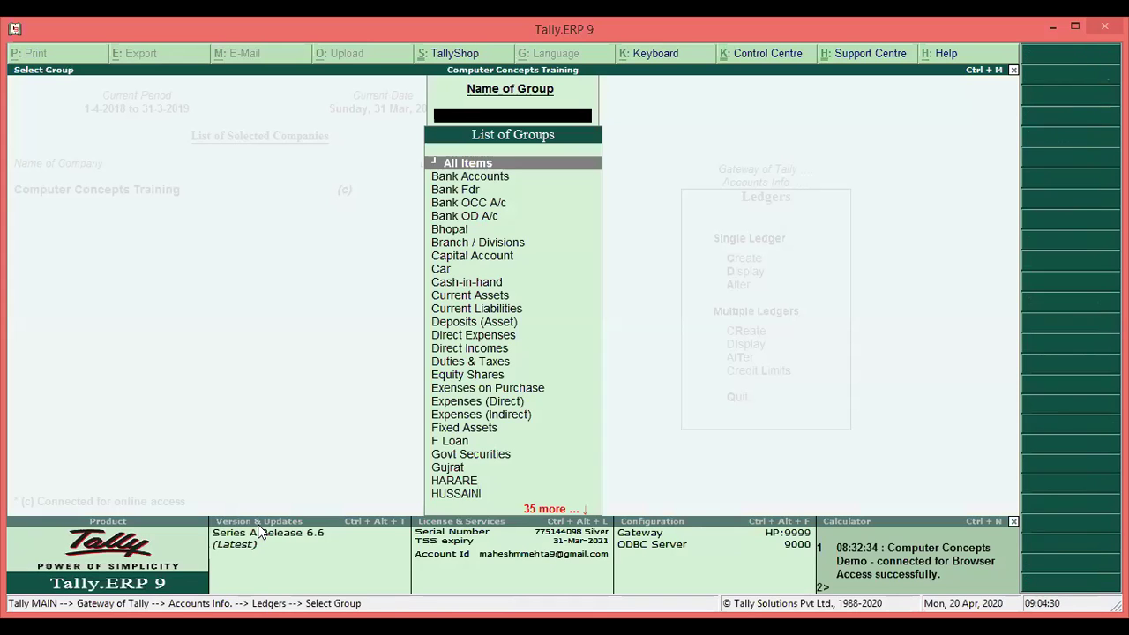
{"action": "type", "text": "Sun"}
{"action": "key", "text": "Down"}
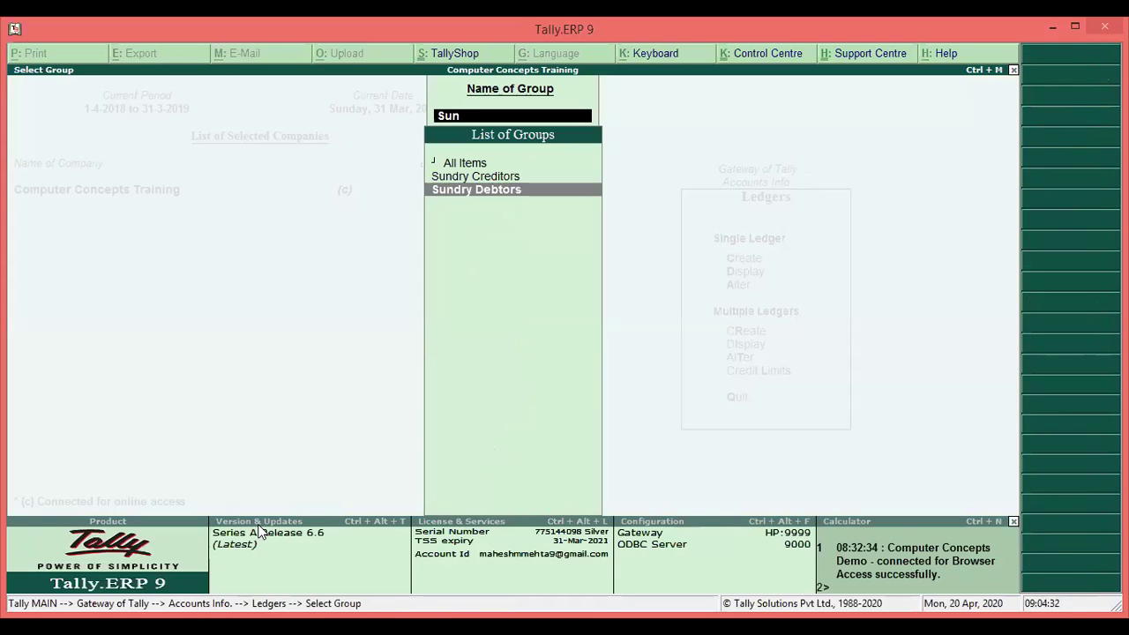
{"action": "key", "text": "Return"}
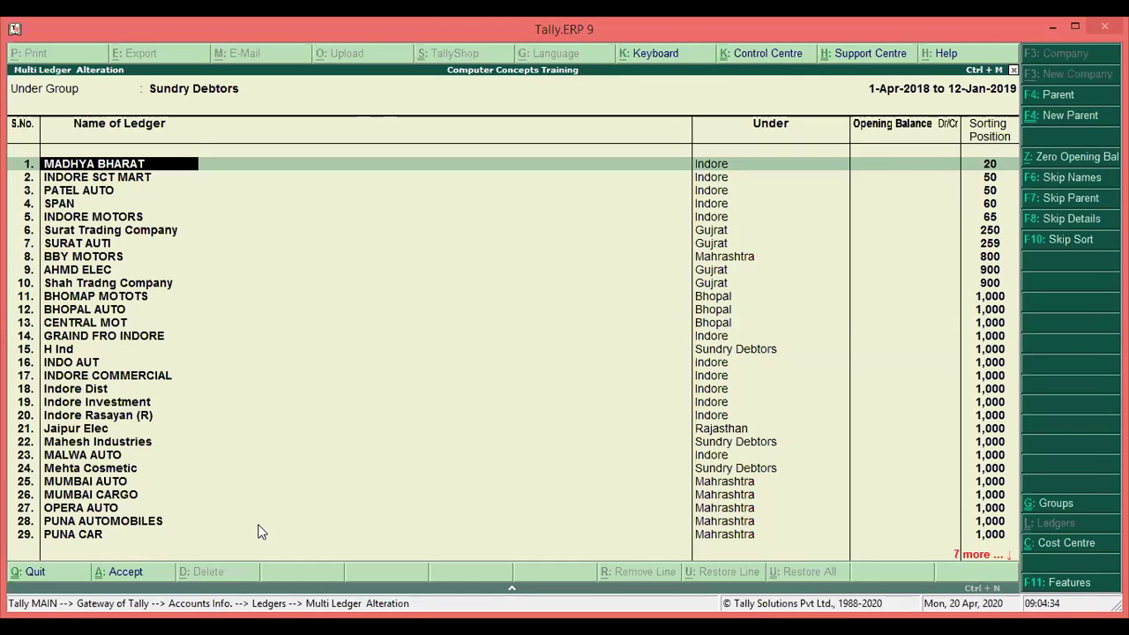
Set the Sorting Position of the Jaipur Elec ledger to 5 and save the multiple-ledger alteration.
{"action": "key", "text": "Return"}
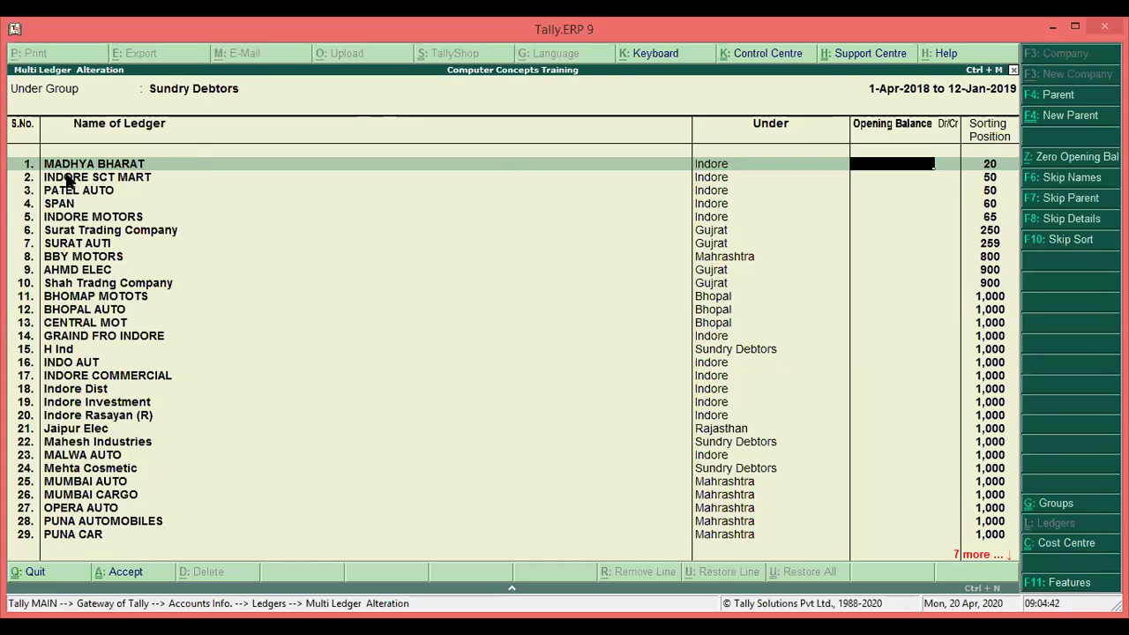
{"action": "key", "text": "Return"}
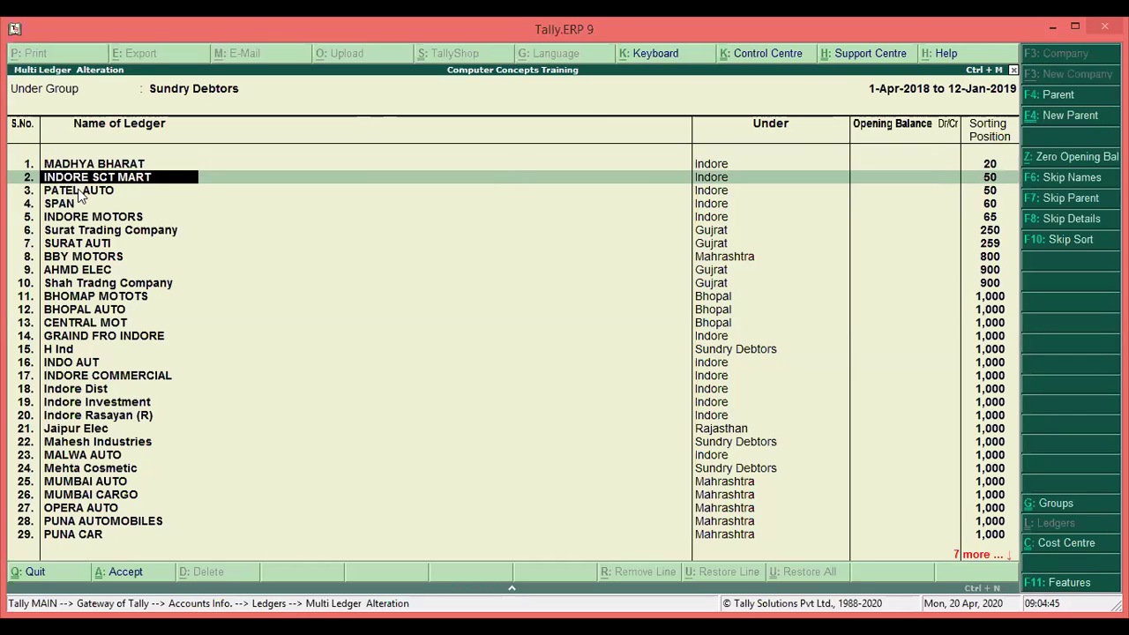
{"action": "left_click", "coordinate": [78, 194]}
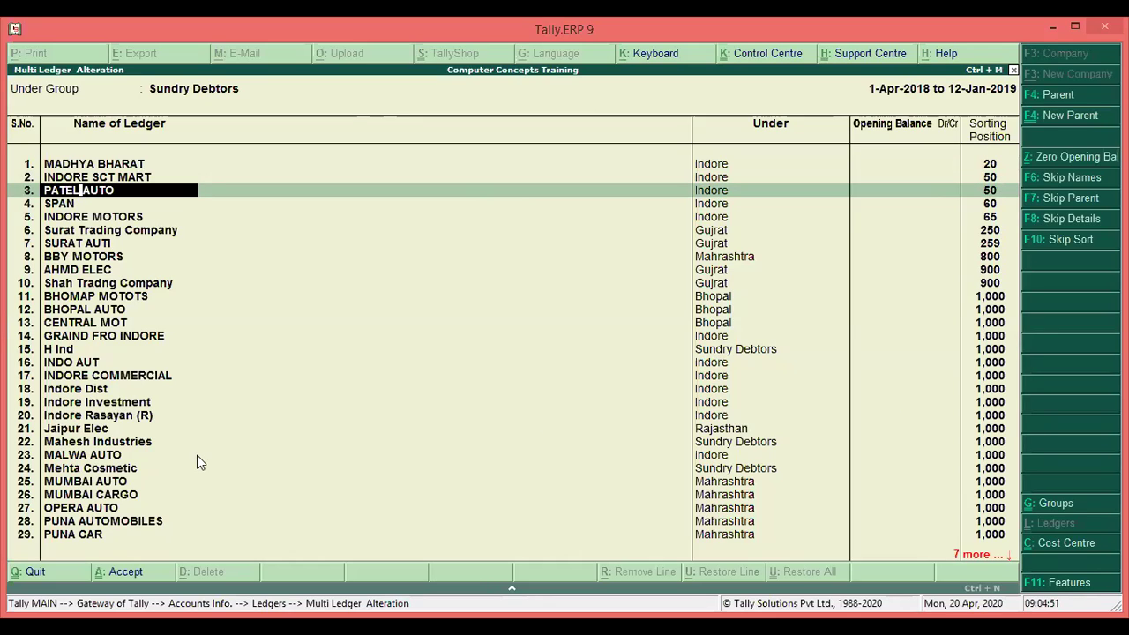
{"action": "left_click", "coordinate": [989, 431]}
{"action": "type", "text": "5"}
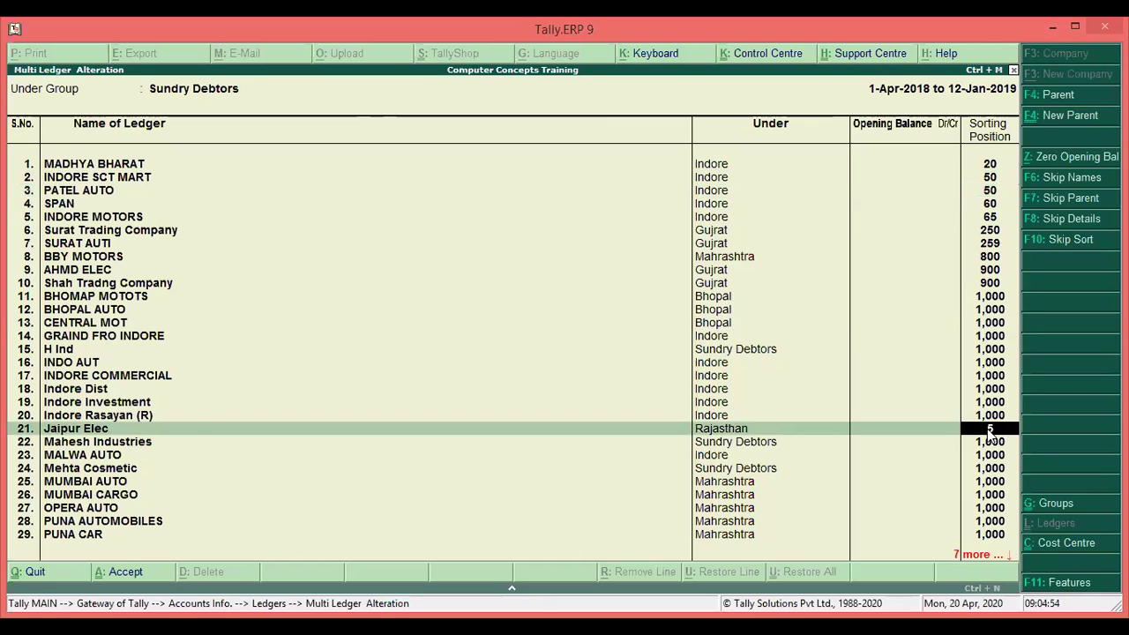
{"action": "key", "text": "Return"}
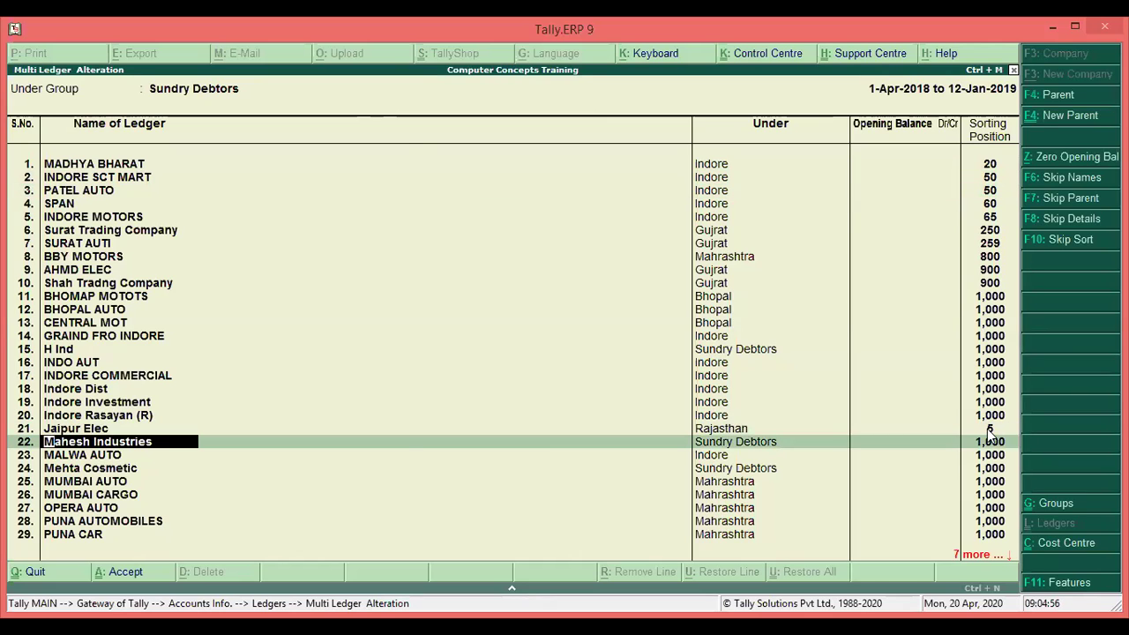
{"action": "key", "text": "ctrl+a"}
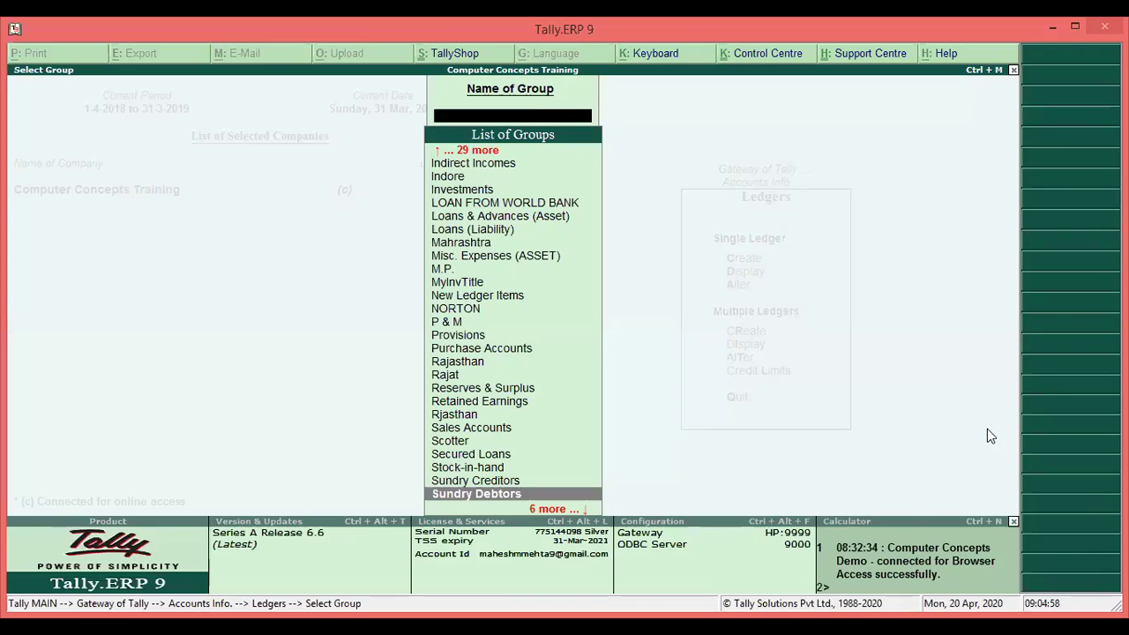
Leave ledger alteration and open the Group Summary report for Sundry Debtors.
{"action": "key", "text": "Escape"}
{"action": "key", "text": "Escape"}
{"action": "key", "text": "d"}
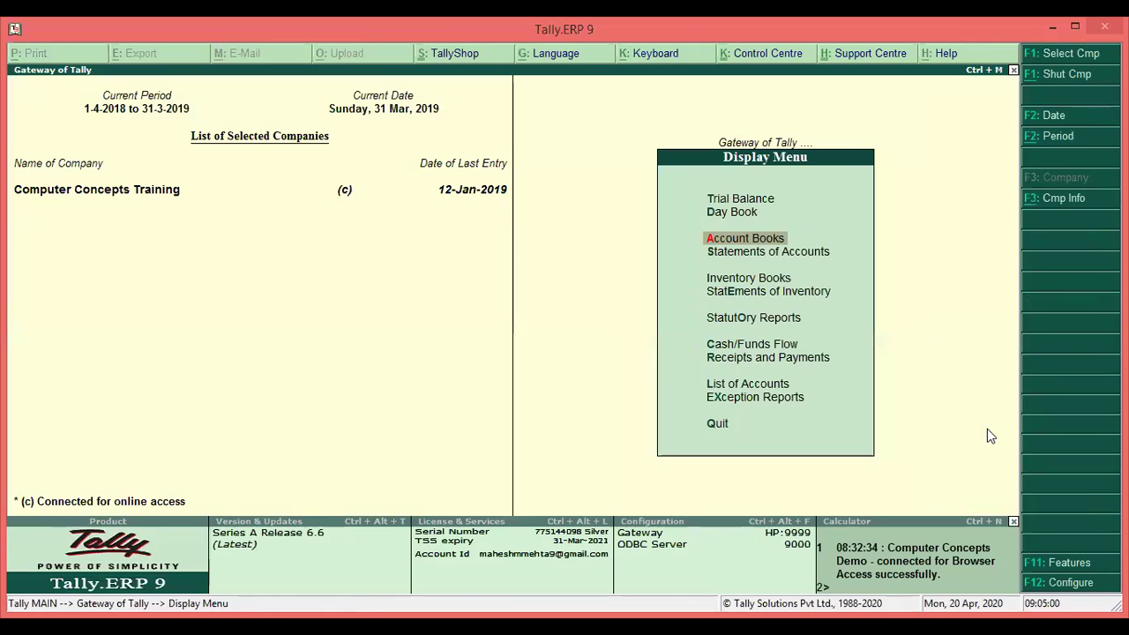
{"action": "key", "text": "Return"}
{"action": "key", "text": "Return"}
{"action": "type", "text": "Su"}
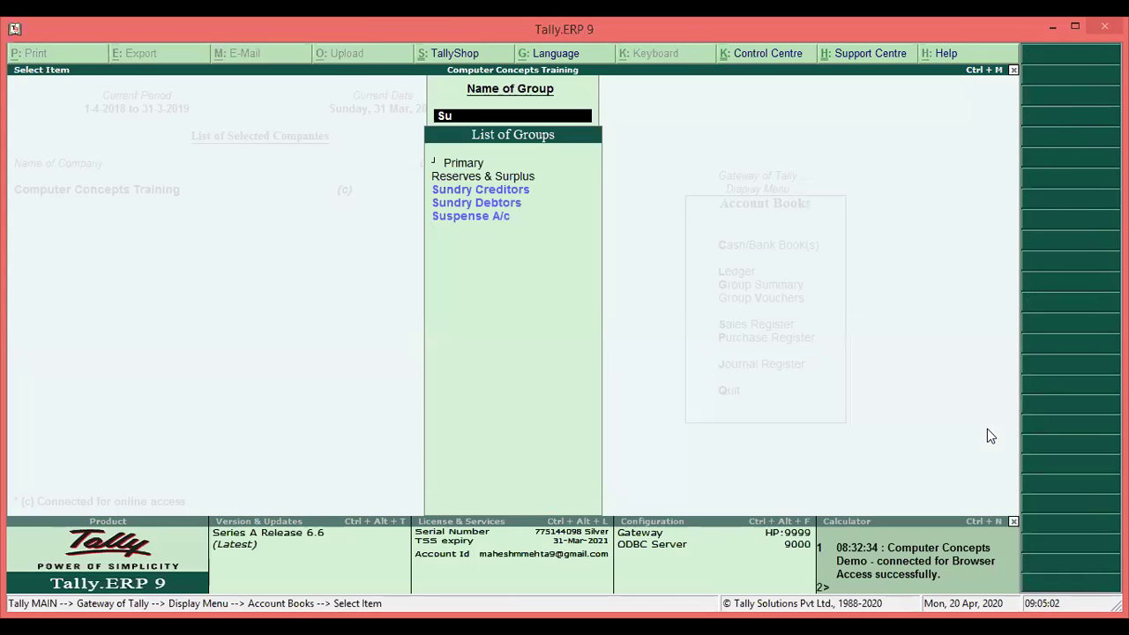
{"action": "type", "text": "nd"}
{"action": "key", "text": "Return"}
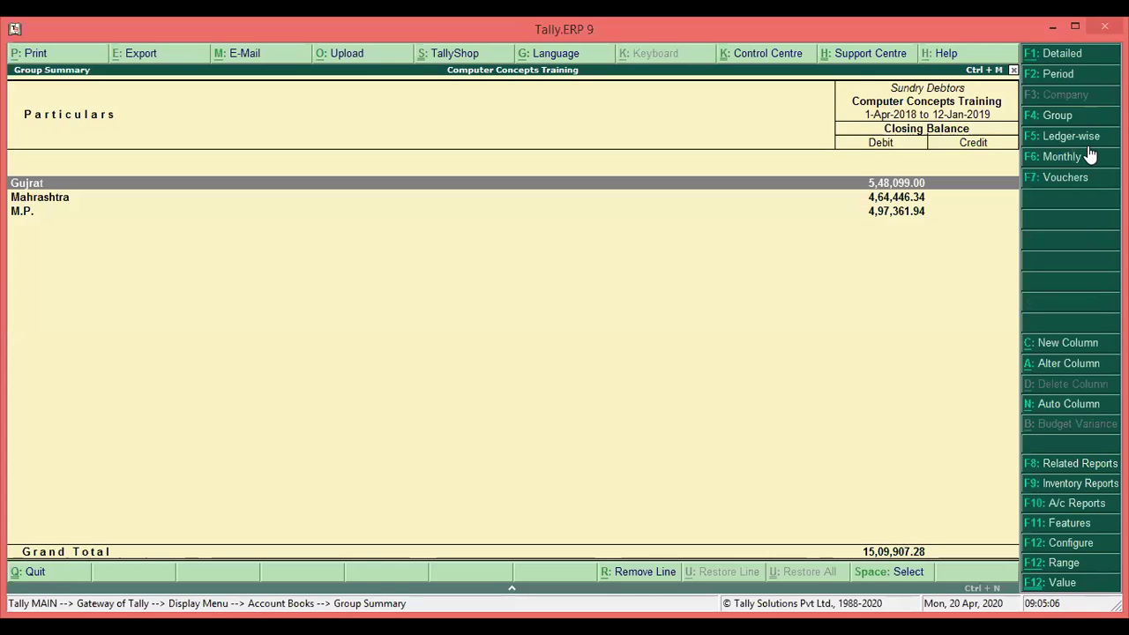
Show the Sundry Debtors group summary ledger-wise and examine the order of its ledgers down to the last one.
{"action": "key", "text": "F5"}
{"action": "key", "text": "Down"}
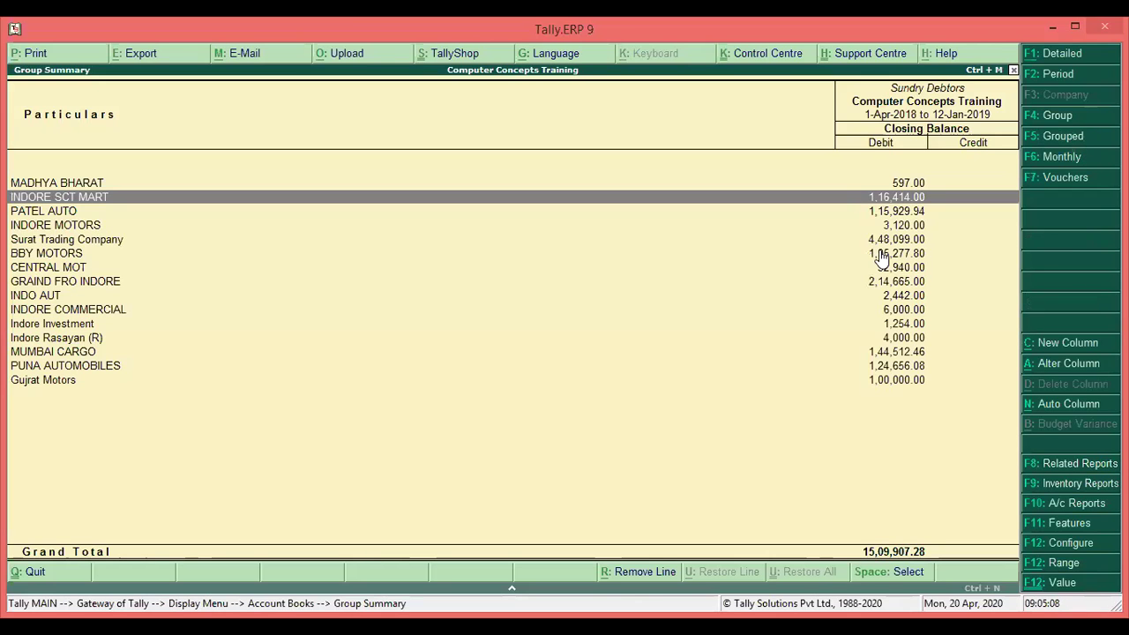
{"action": "key", "text": "Up"}
{"action": "key", "text": "Down"}
{"action": "key", "text": "Down"}
{"action": "key", "text": "Down"}
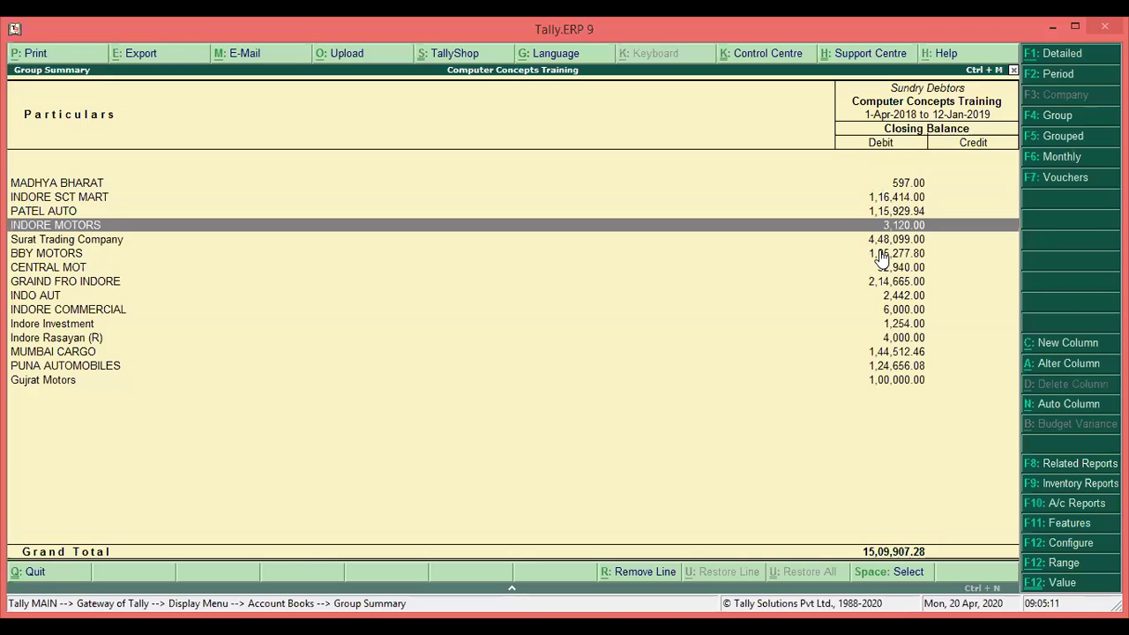
{"action": "key", "text": "Down"}
{"action": "key", "text": "Down"}
{"action": "key", "text": "End"}
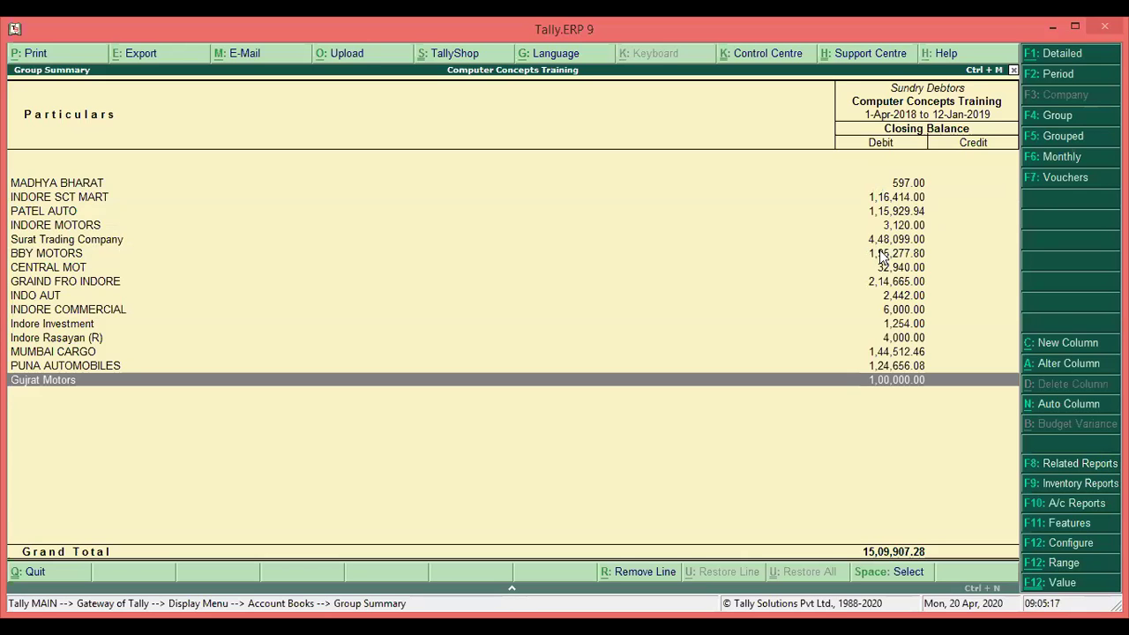
Close the Sundry Debtors group summary and open the Balance Sheet from the Gateway of Tally.
{"action": "key", "text": "Escape"}
{"action": "key", "text": "Escape"}
{"action": "key", "text": "Escape"}
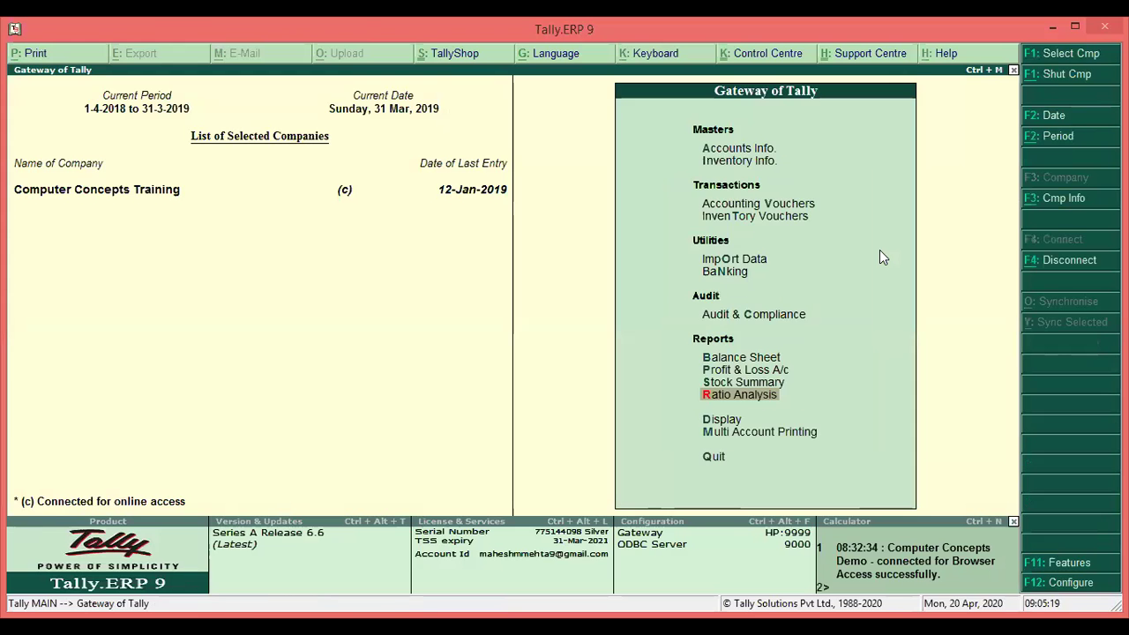
{"action": "key", "text": "Up"}
{"action": "key", "text": "Up"}
{"action": "key", "text": "Up"}
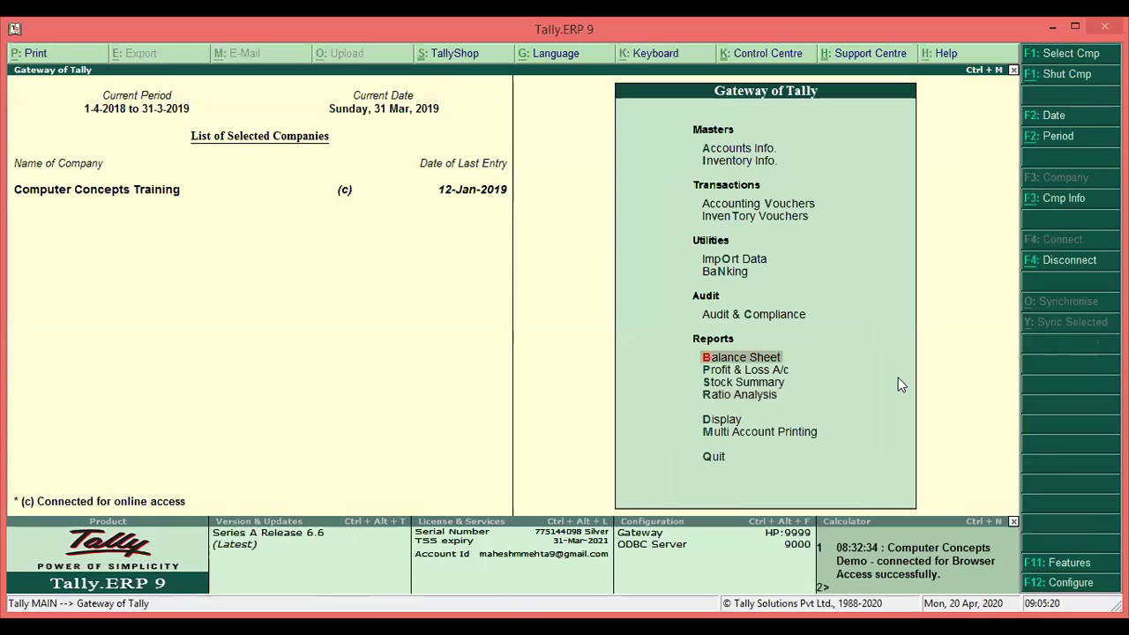
{"action": "key", "text": "Return"}
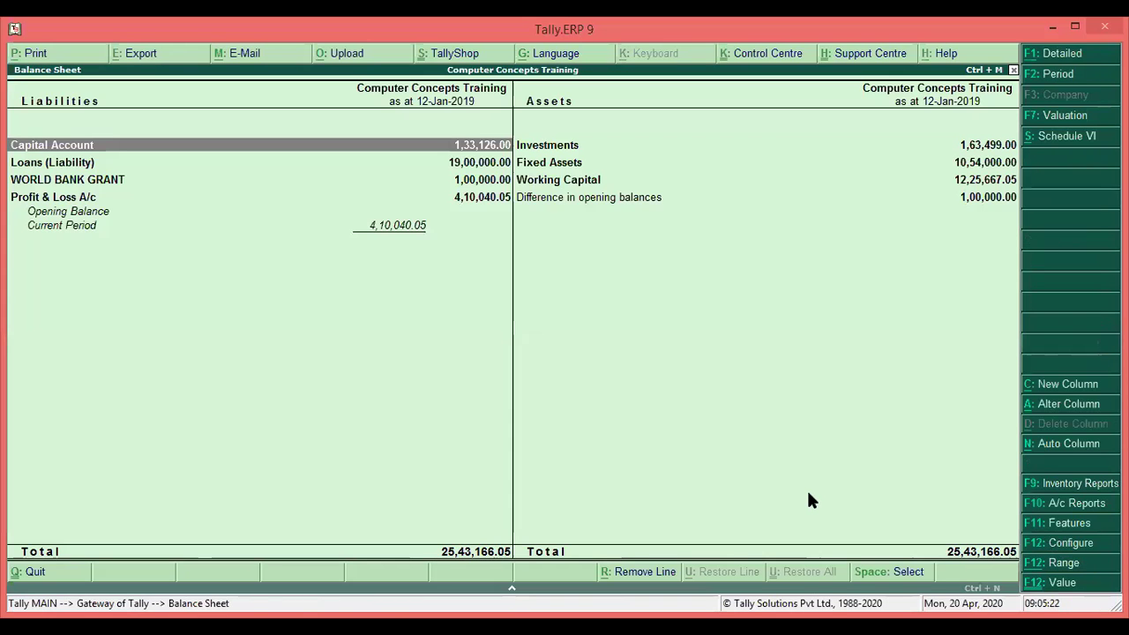
Configure the Balance Sheet with Show Working Capital figures set to No.
{"action": "key", "text": "F12"}
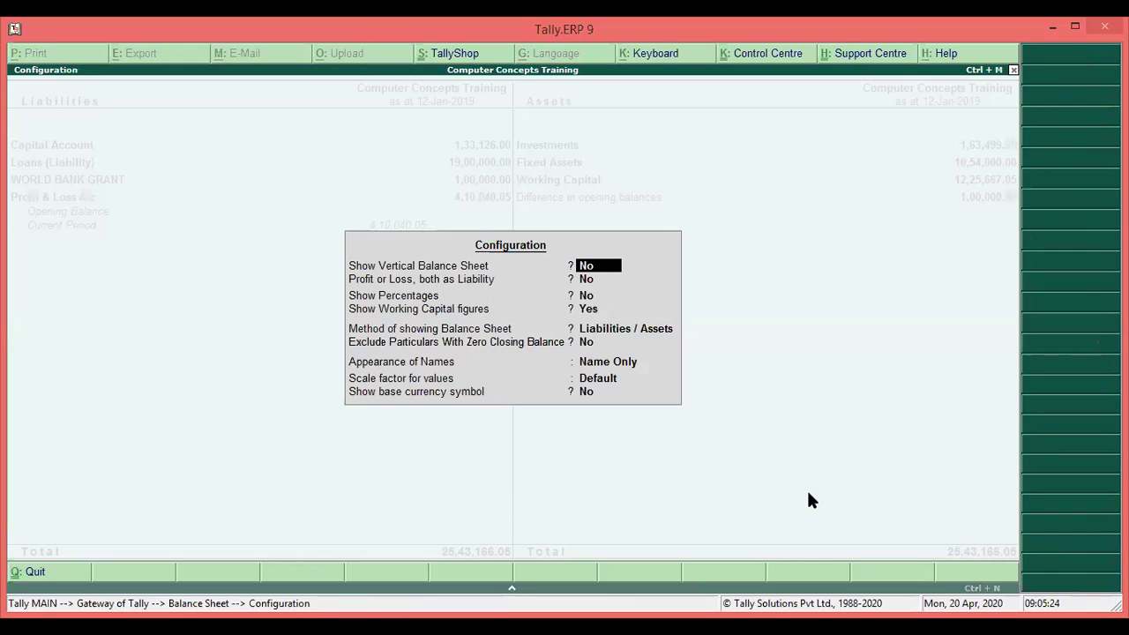
{"action": "key", "text": "Down"}
{"action": "key", "text": "Down"}
{"action": "key", "text": "Down"}
{"action": "key", "text": "n"}
{"action": "key", "text": "ctrl+a"}
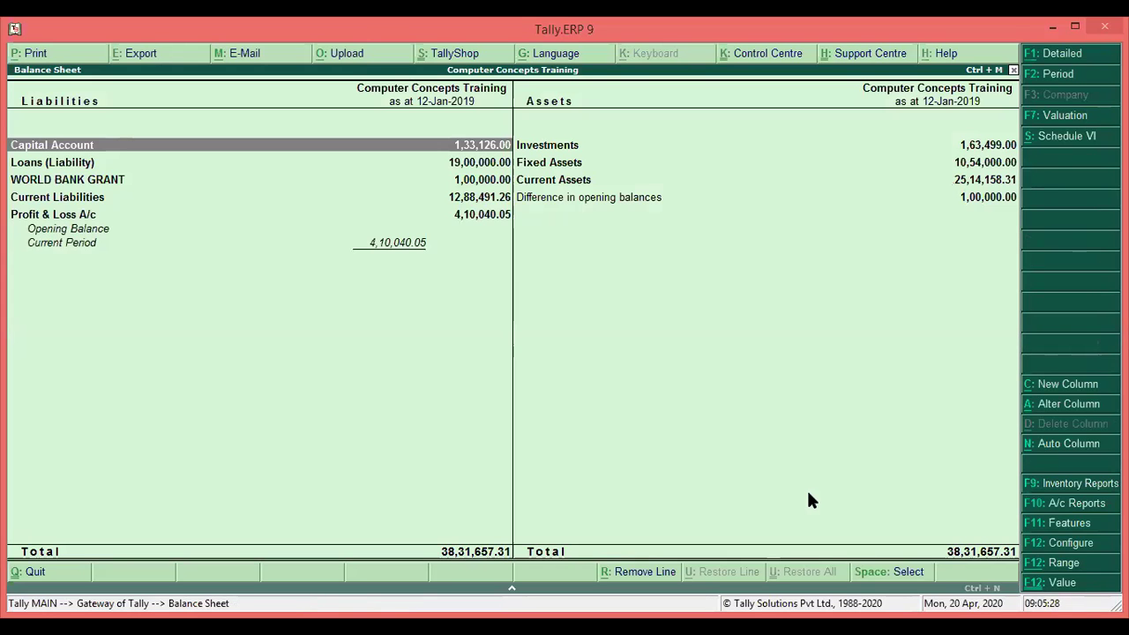
Examine the order of the liability groups in the Balance Sheet, including WORLD BANK GRANT.
{"action": "key", "text": "Down"}
{"action": "key", "text": "Down"}
{"action": "key", "text": "Down"}
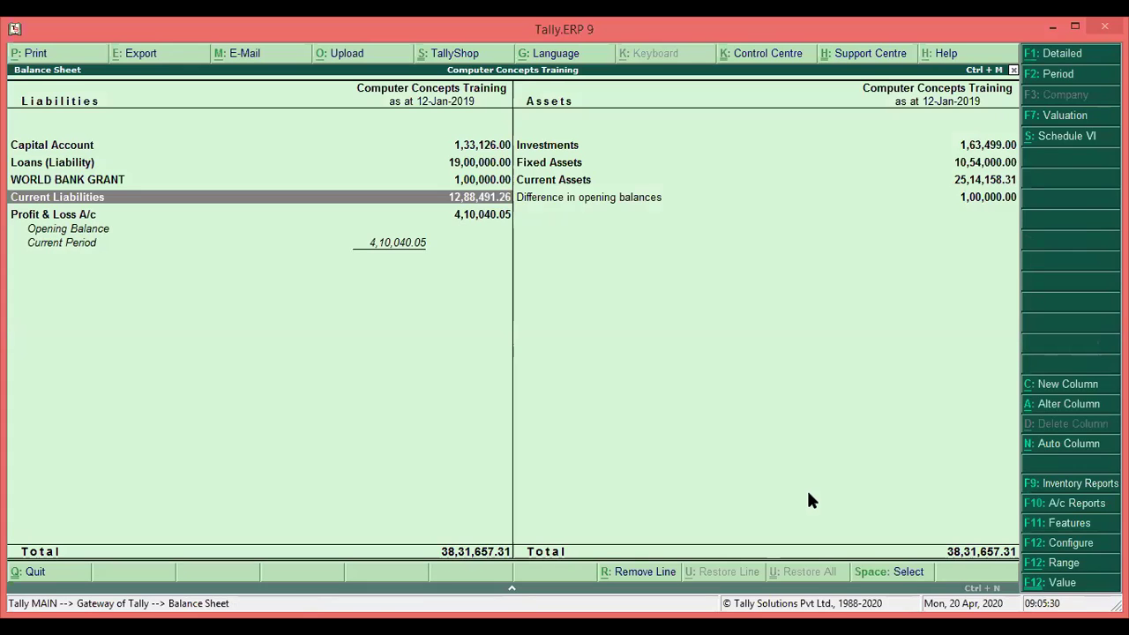
{"action": "key", "text": "Up"}
{"action": "key", "text": "Up"}
{"action": "key", "text": "Down"}
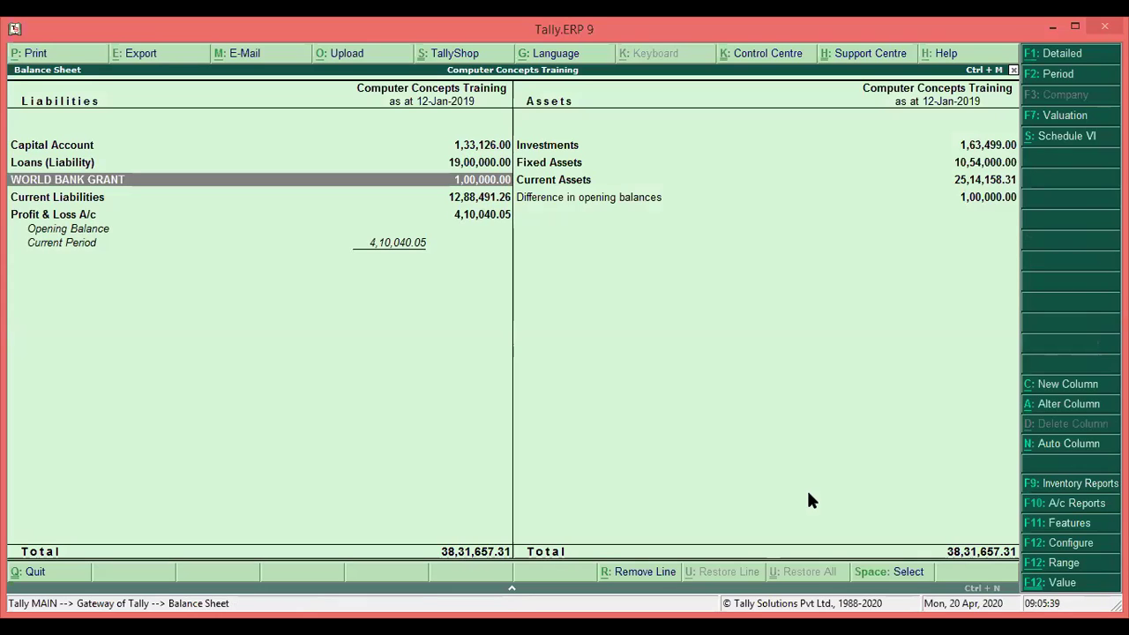
Reopen the Balance Sheet, view the Investments and Fixed Assets group summaries, and return to the Gateway of Tally.
{"action": "key", "text": "Escape"}
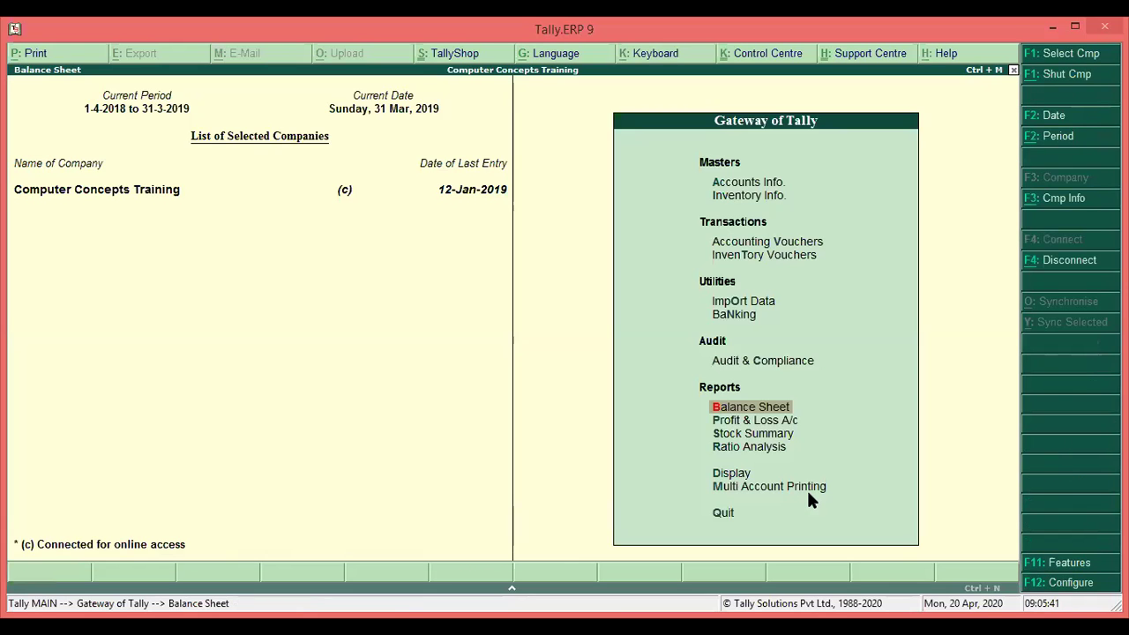
{"action": "key", "text": "Return"}
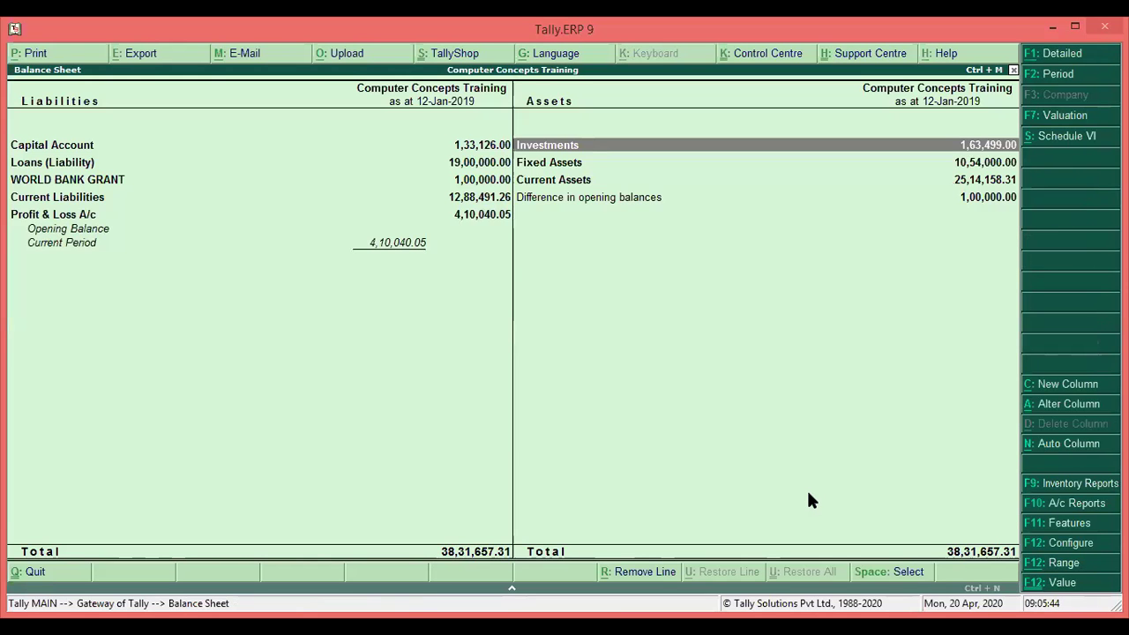
{"action": "key", "text": "Return"}
{"action": "key", "text": "Down"}
{"action": "key", "text": "Down"}
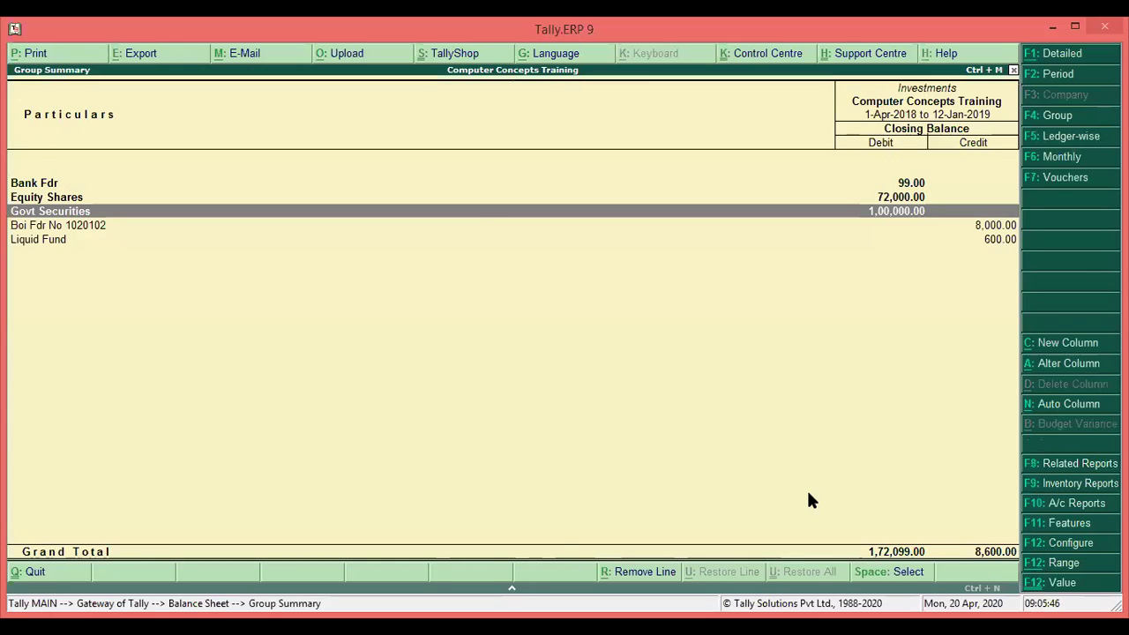
{"action": "key", "text": "Escape"}
{"action": "key", "text": "Down"}
{"action": "key", "text": "Return"}
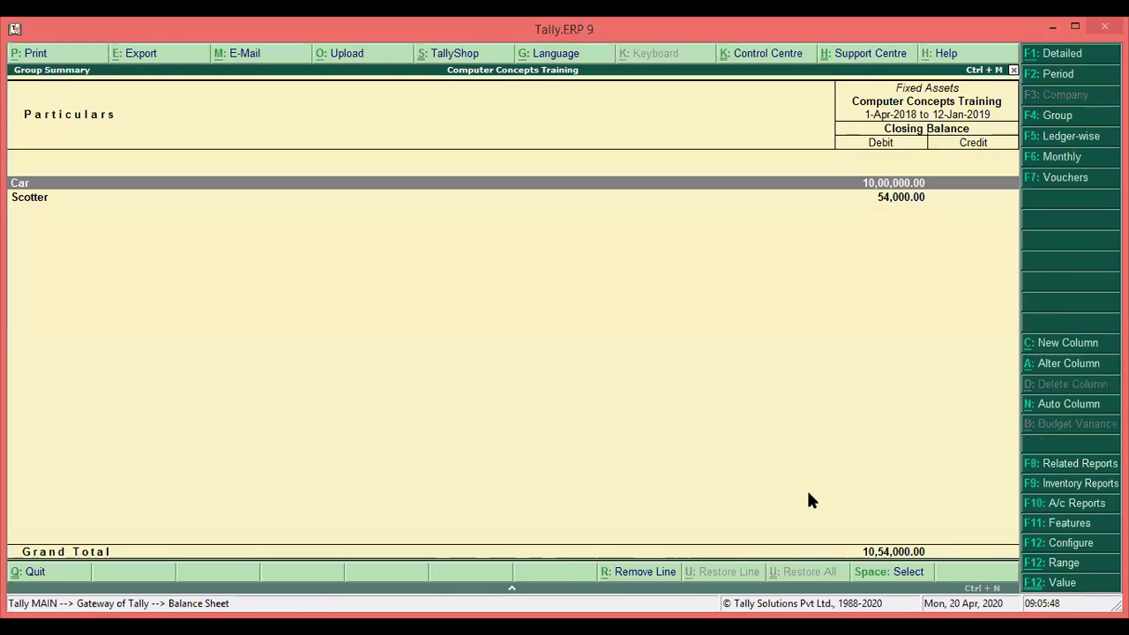
{"action": "key", "text": "Down"}
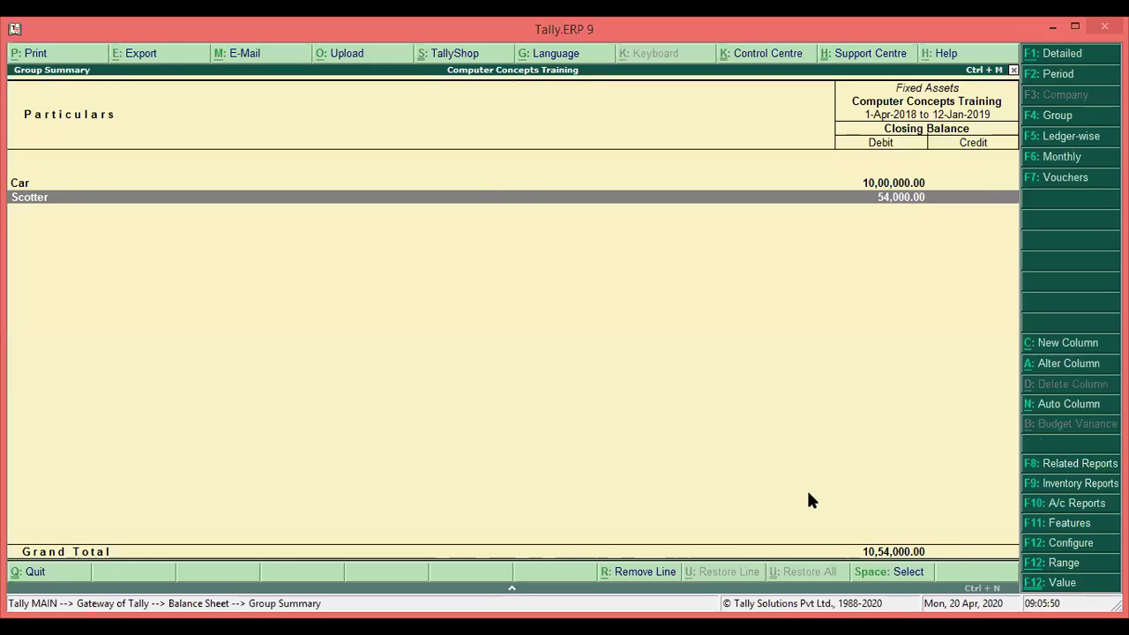
{"action": "key", "text": "Escape"}
{"action": "key", "text": "Escape"}
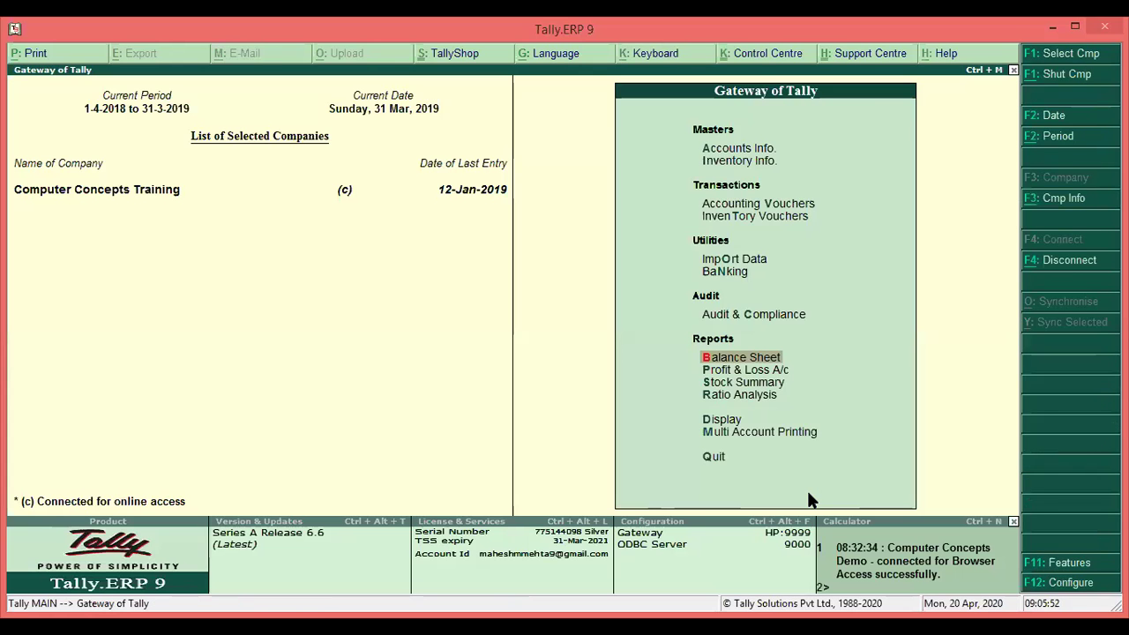
Open the WORLD BANK GRANT group for alteration from the single-group options.
{"action": "key", "text": "a"}
{"action": "key", "text": "g"}
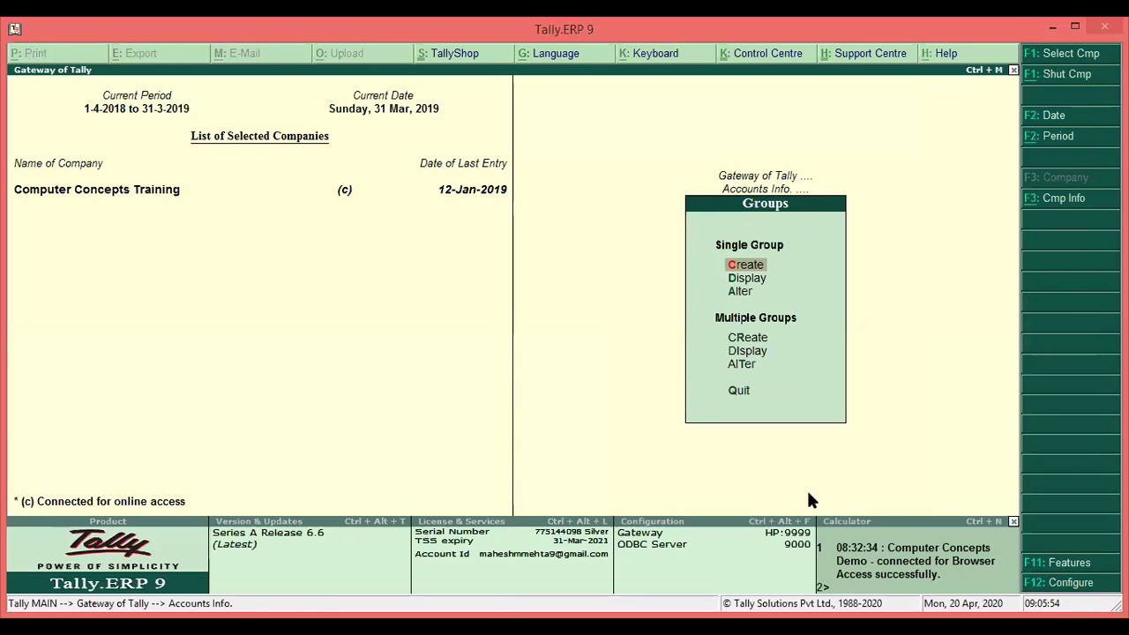
{"action": "key", "text": "c"}
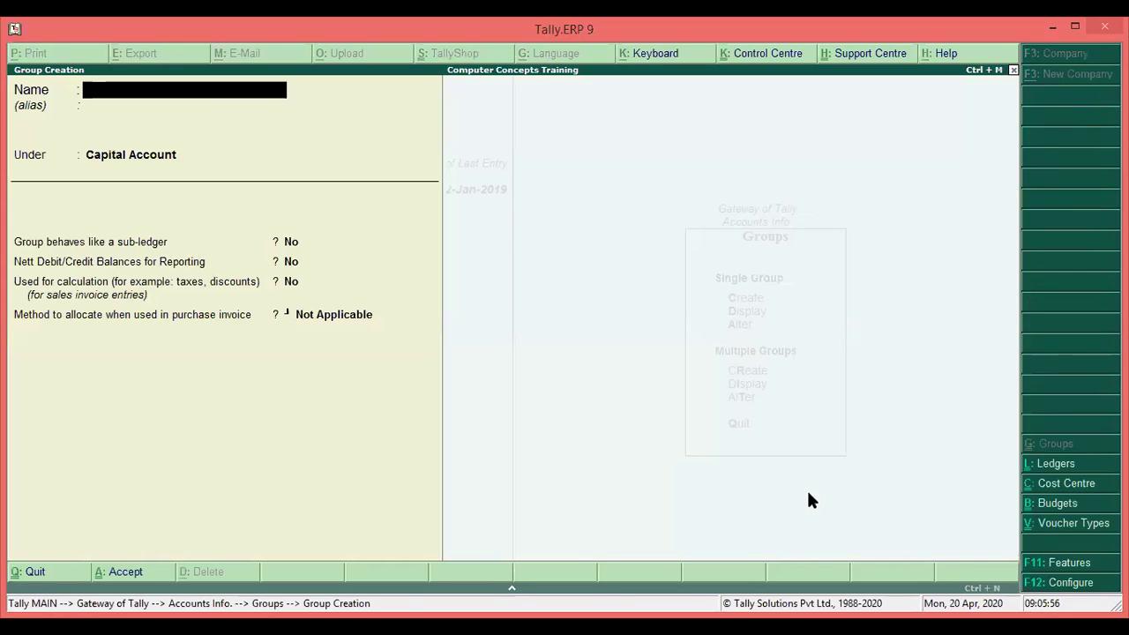
{"action": "key", "text": "Escape"}
{"action": "type", "text": "d"}
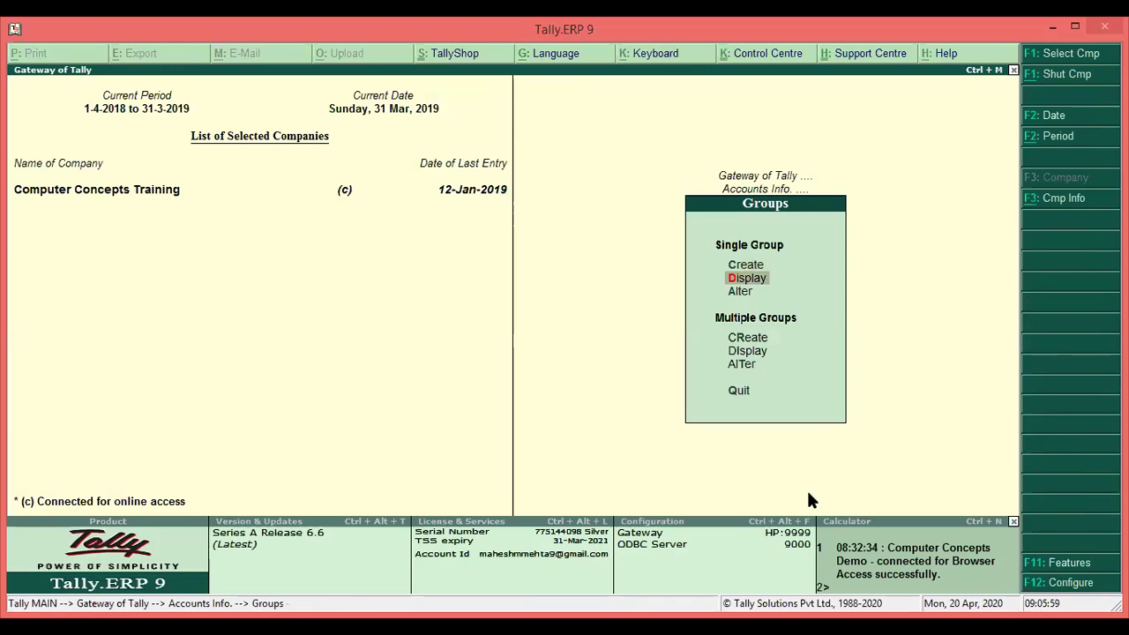
{"action": "type", "text": "Wo"}
{"action": "key", "text": "Return"}
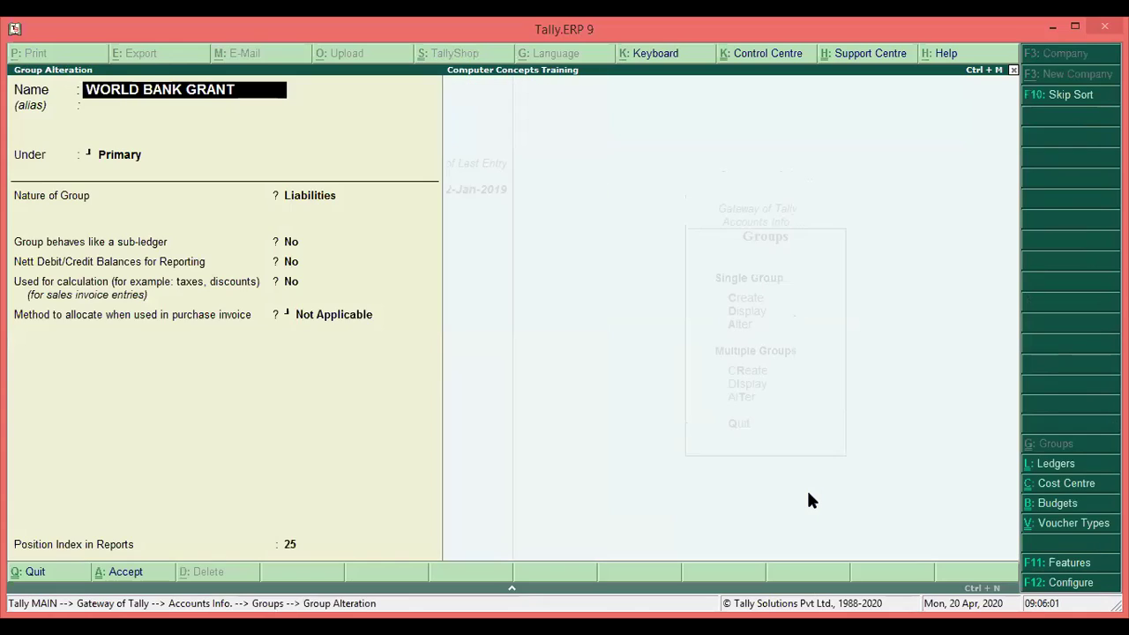
Keep the WORLD BANK GRANT group under Primary and set its Nature of Group to Income.
{"action": "key", "text": "Return"}
{"action": "key", "text": "Return"}
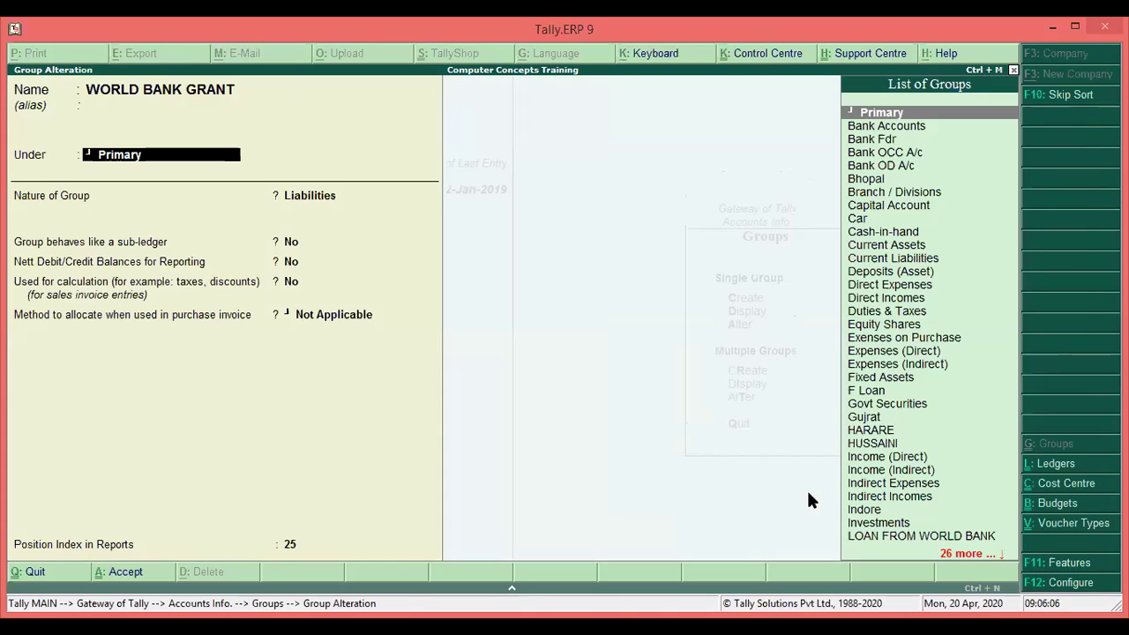
{"action": "key", "text": "Return"}
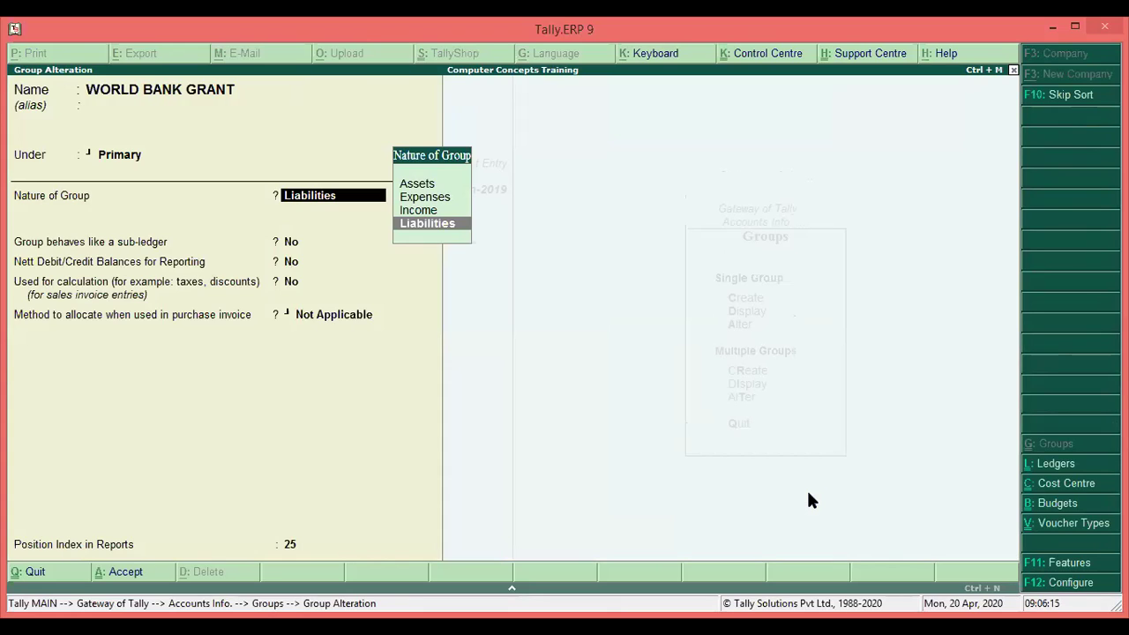
{"action": "key", "text": "Up"}
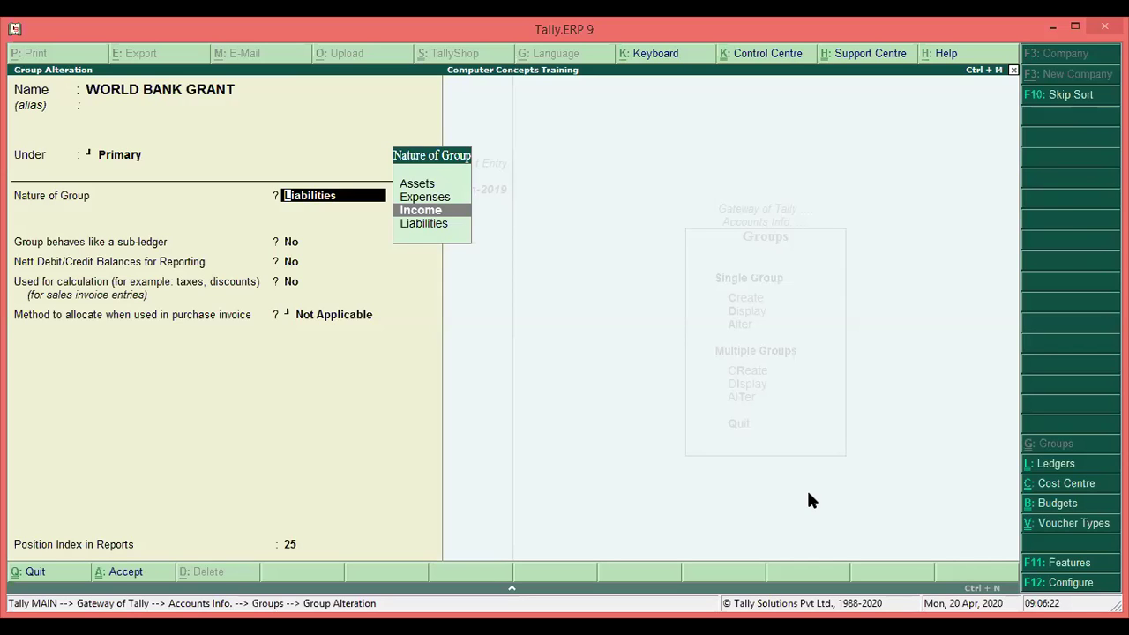
{"action": "key", "text": "Return"}
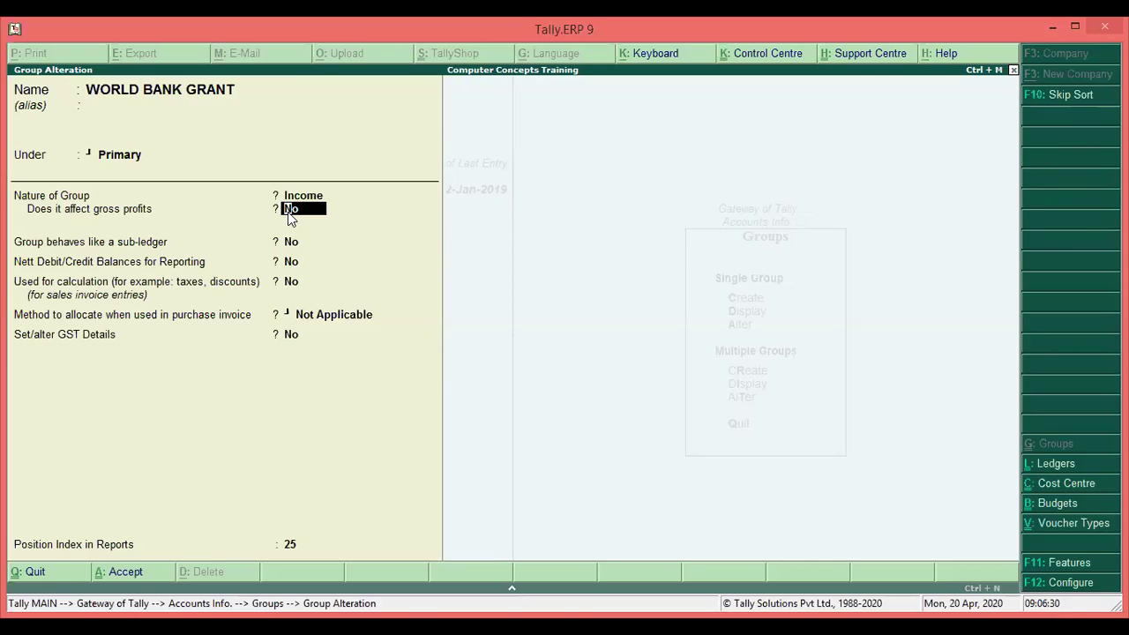
Set the Nature of Group for WORLD BANK GRANT back to Liabilities.
{"action": "key", "text": "Up"}
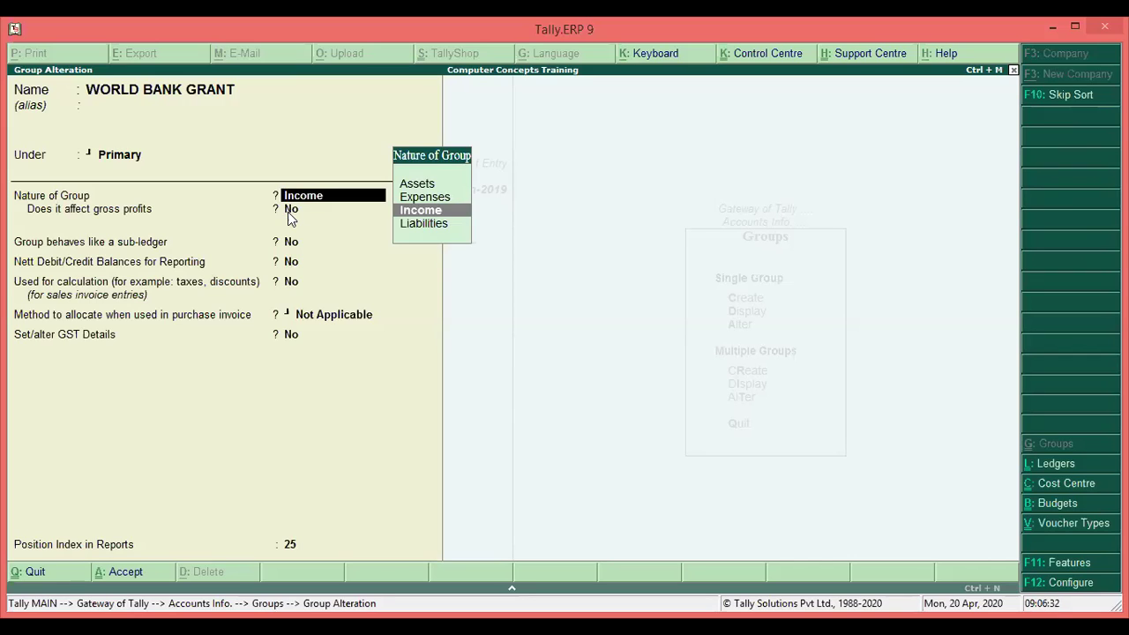
{"action": "key", "text": "Down"}
{"action": "key", "text": "Return"}
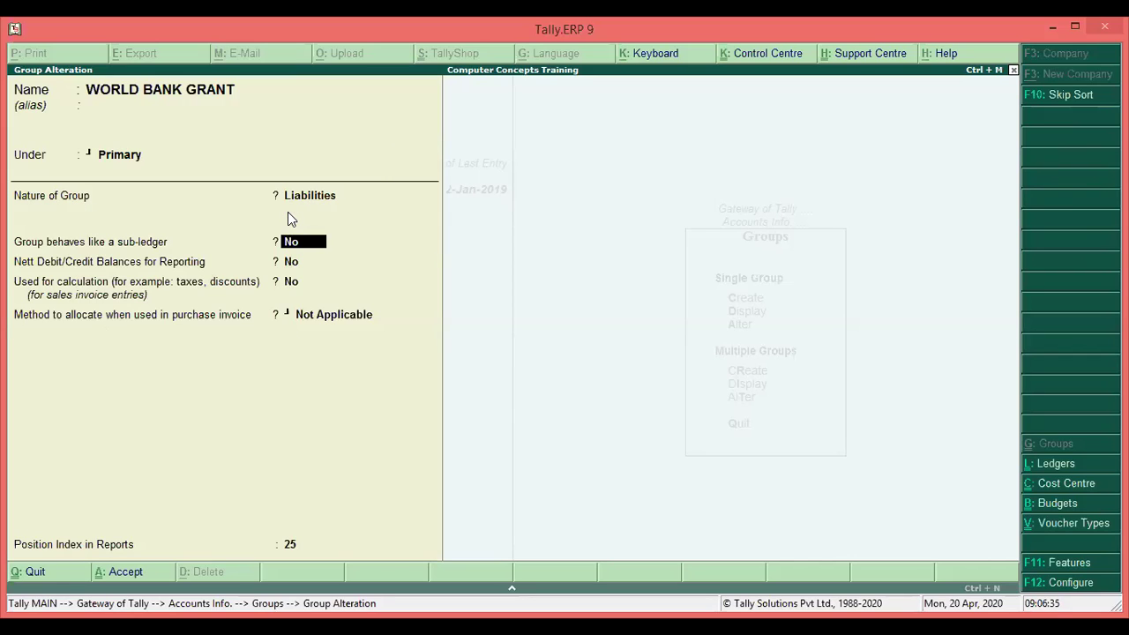
Save the WORLD BANK GRANT group alteration and return to Accounts Info.
{"action": "key", "text": "ctrl+a"}
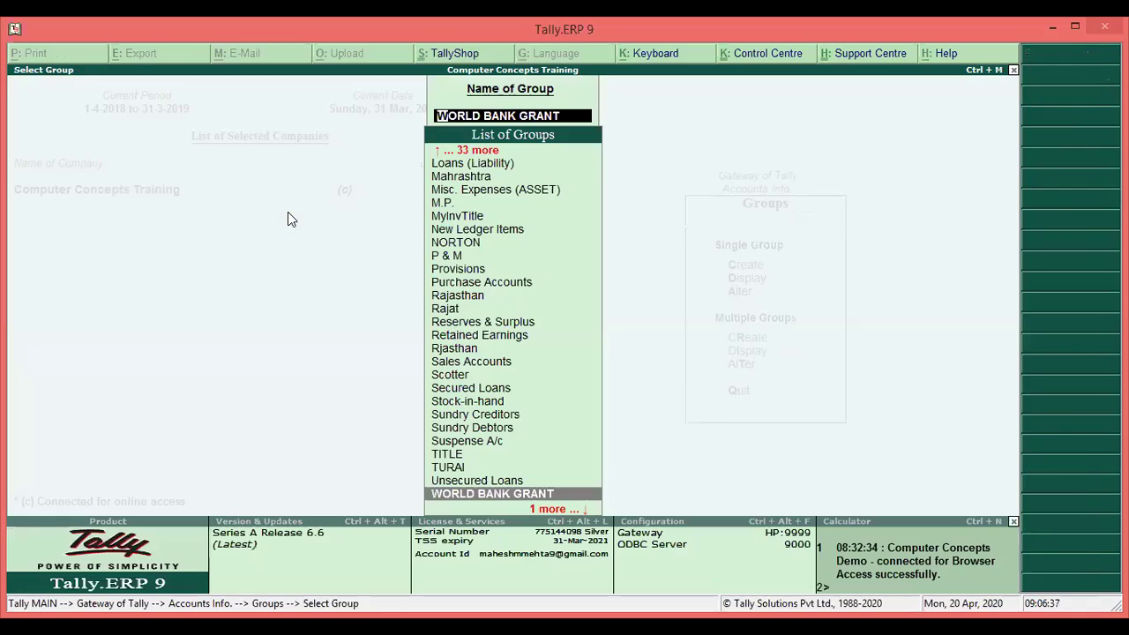
{"action": "key", "text": "Escape"}
{"action": "key", "text": "Escape"}
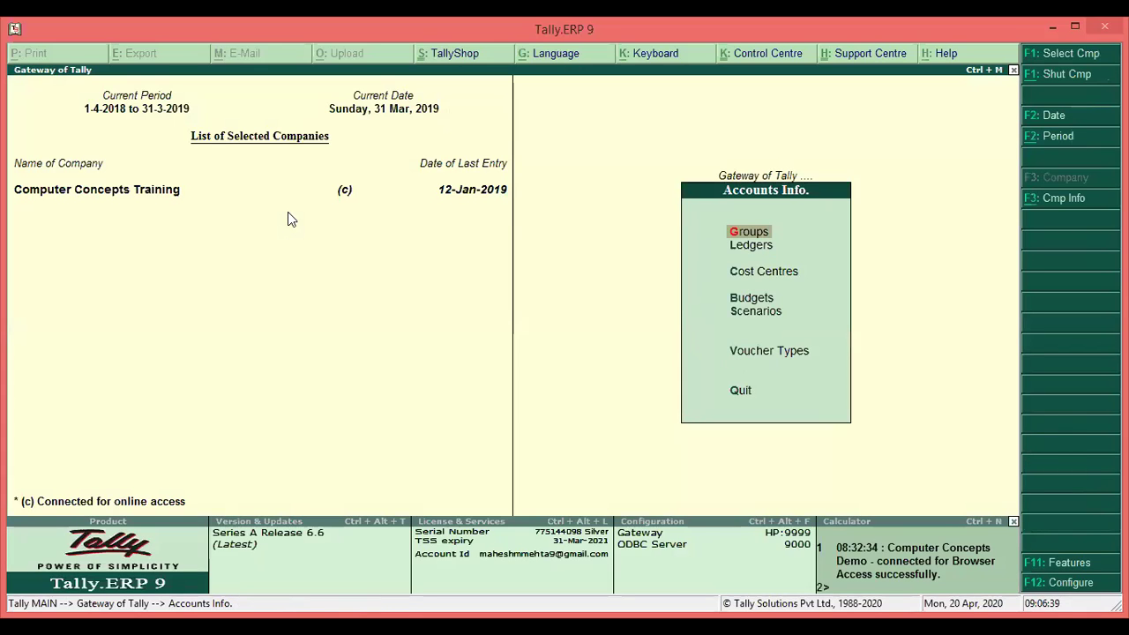
Open the World Bank Loan A/c ledger for alteration from the single-ledger options.
{"action": "key", "text": "l"}
{"action": "key", "text": "Return"}
{"action": "type", "text": "Fo"}
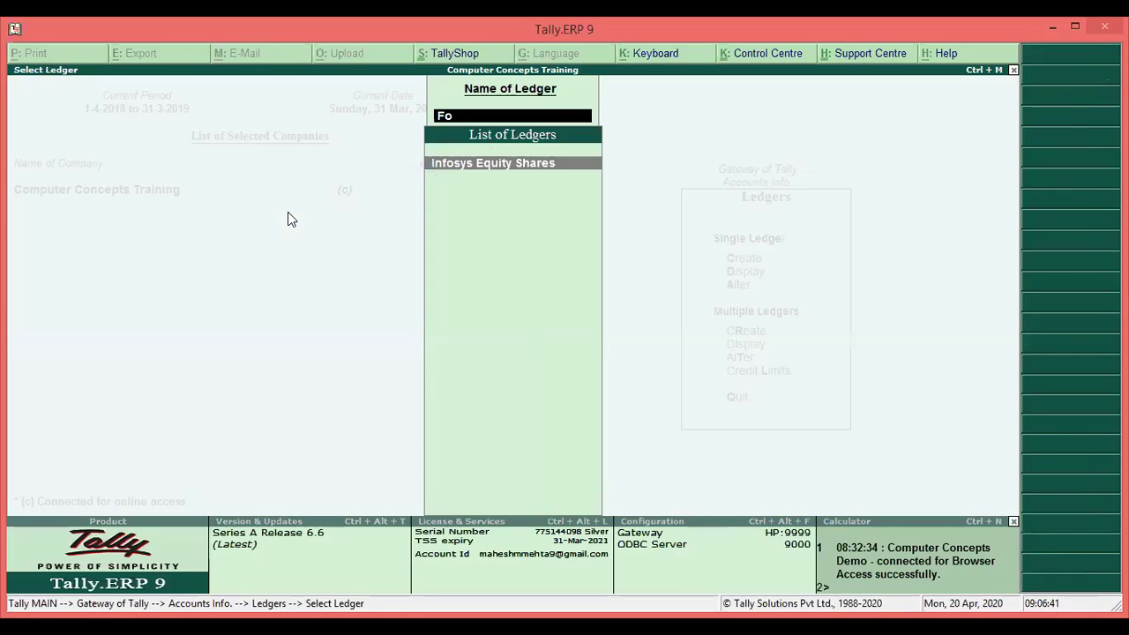
{"action": "key", "text": "BackSpace"}
{"action": "key", "text": "BackSpace"}
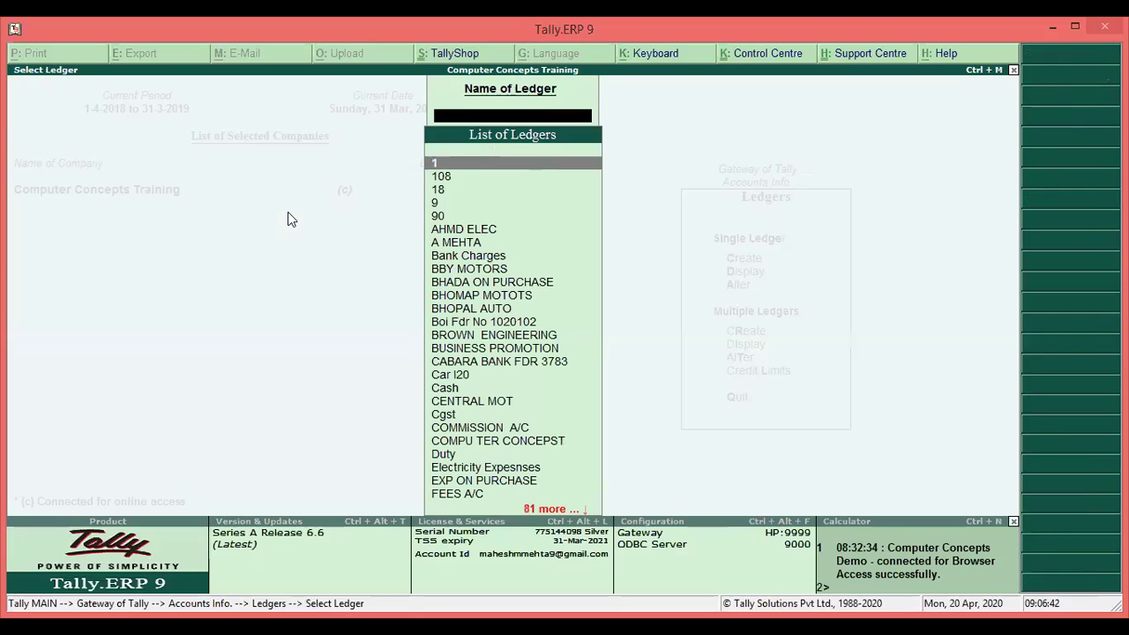
{"action": "type", "text": "Lo"}
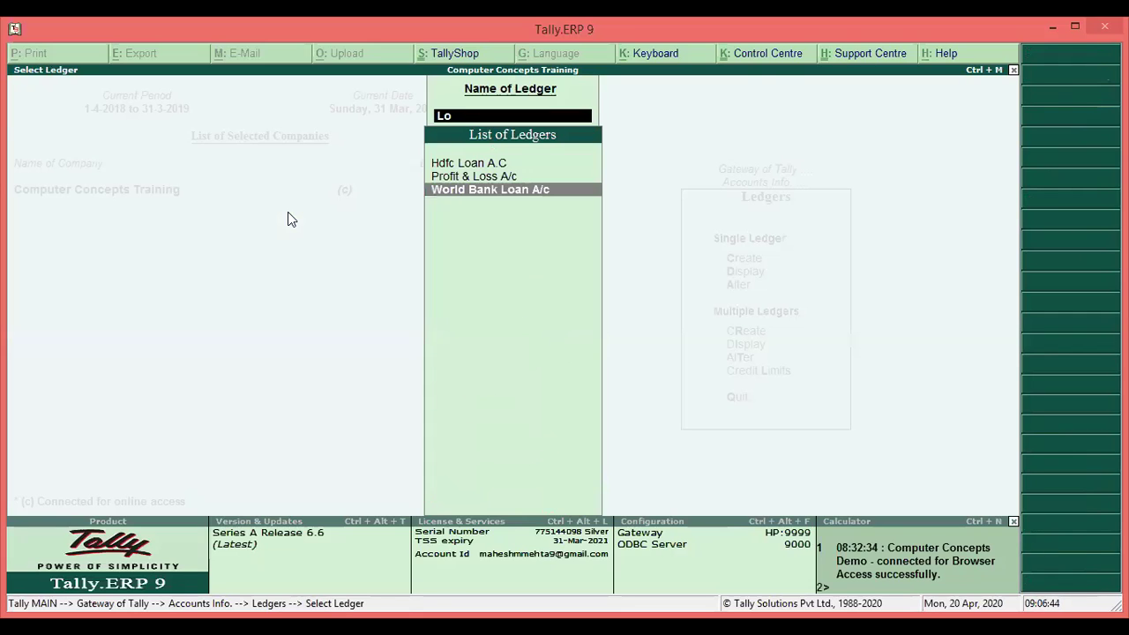
{"action": "key", "text": "Return"}
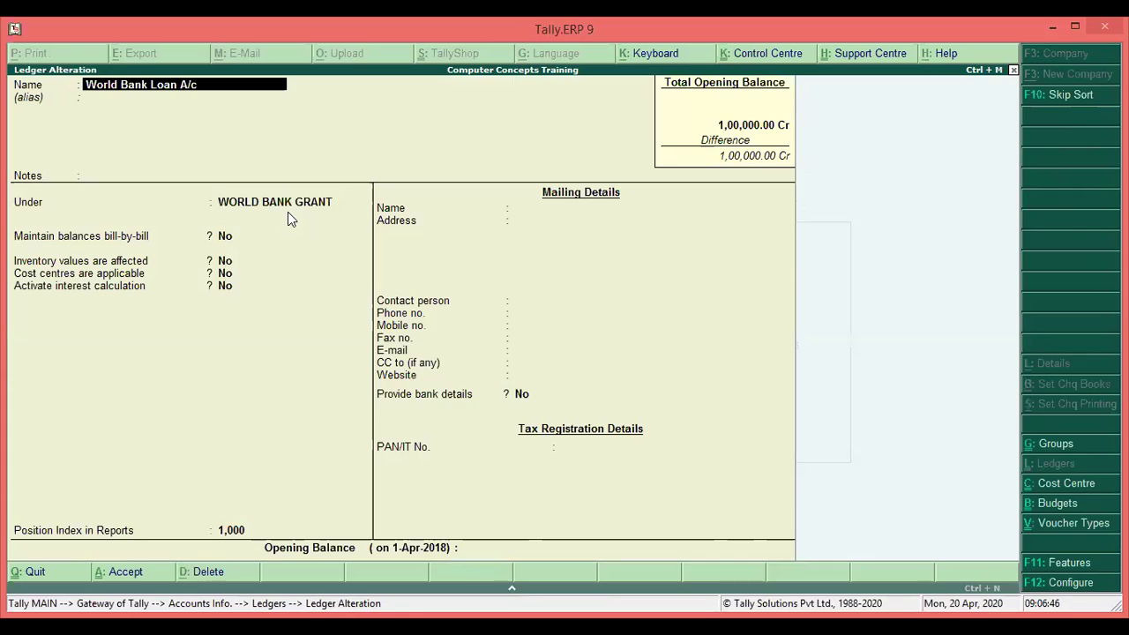
Set the opening balance of the World Bank Loan A/c ledger to 90000 and save the ledger.
{"action": "key", "text": "Return"}
{"action": "key", "text": "Return"}
{"action": "key", "text": "Return"}
{"action": "key", "text": "Return"}
{"action": "key", "text": "Return"}
{"action": "key", "text": "Return"}
{"action": "key", "text": "Return"}
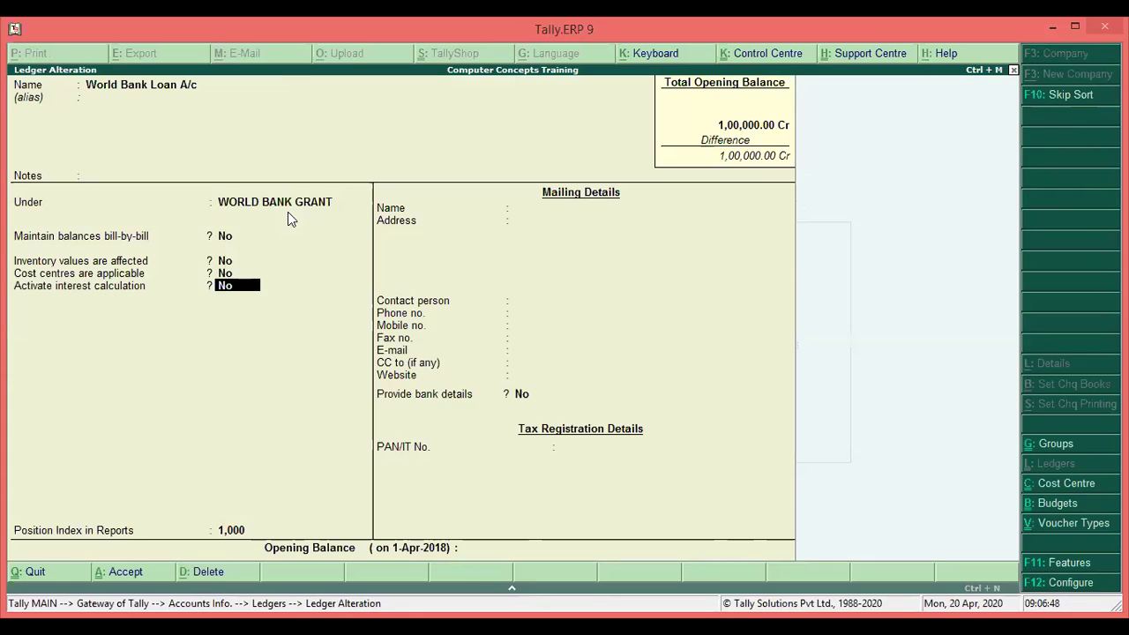
{"action": "key", "text": "Return"}
{"action": "type", "text": "90"}
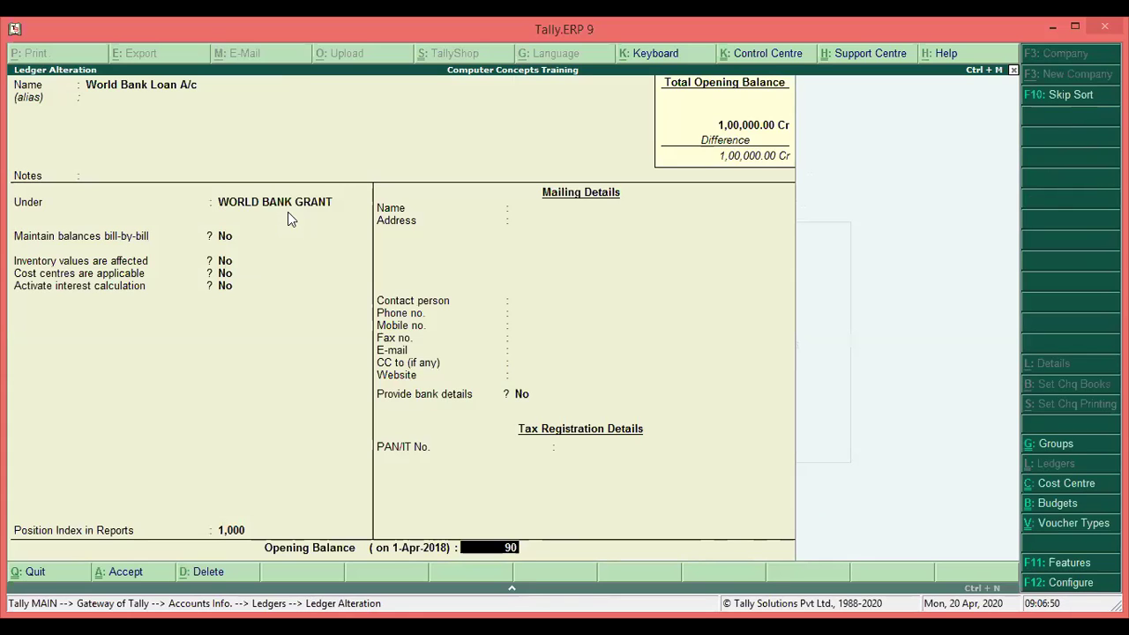
{"action": "type", "text": "000"}
{"action": "key", "text": "Return"}
{"action": "key", "text": "ctrl+a"}
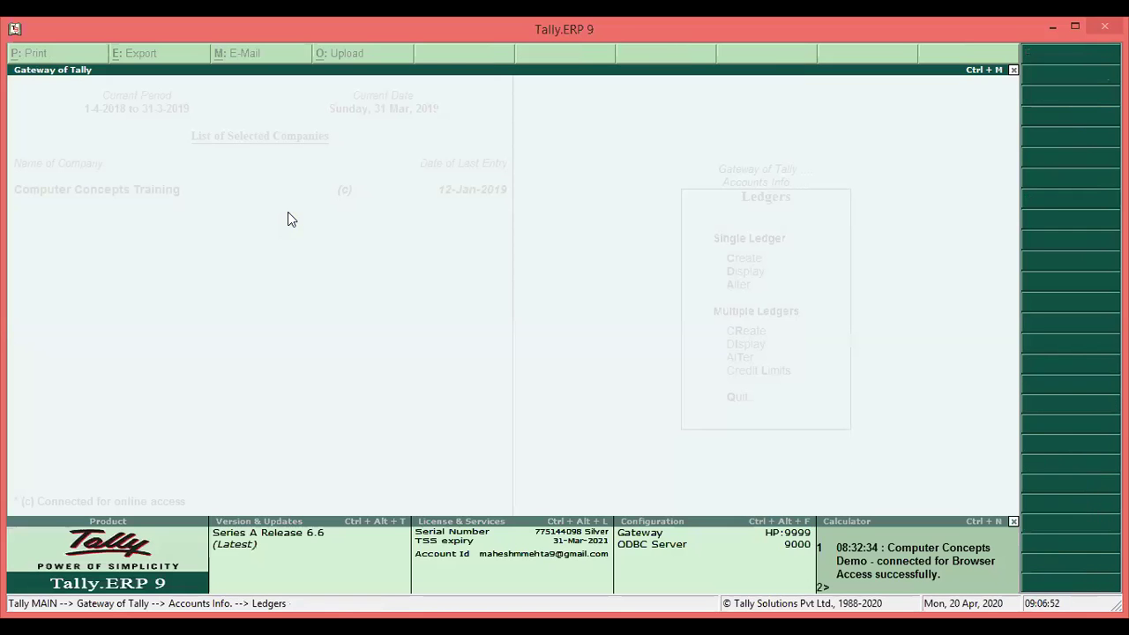
Return to the Gateway of Tally, open the Balance Sheet and select the WORLD BANK GRANT line under Liabilities.
{"action": "key", "text": "Escape"}
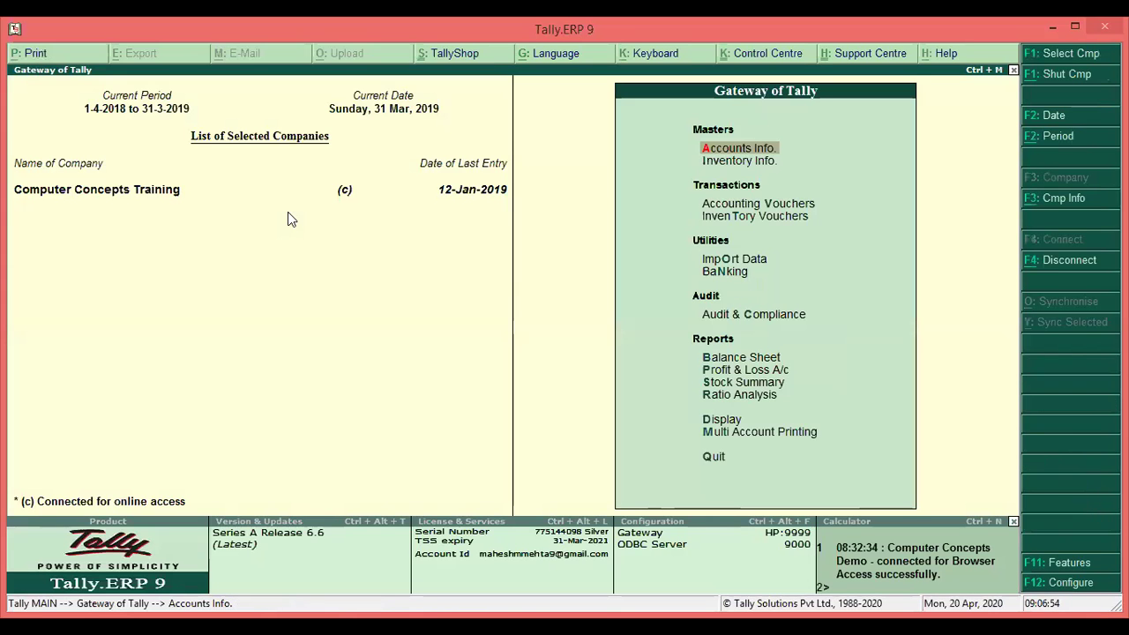
{"action": "key", "text": "s"}
{"action": "key", "text": "b"}
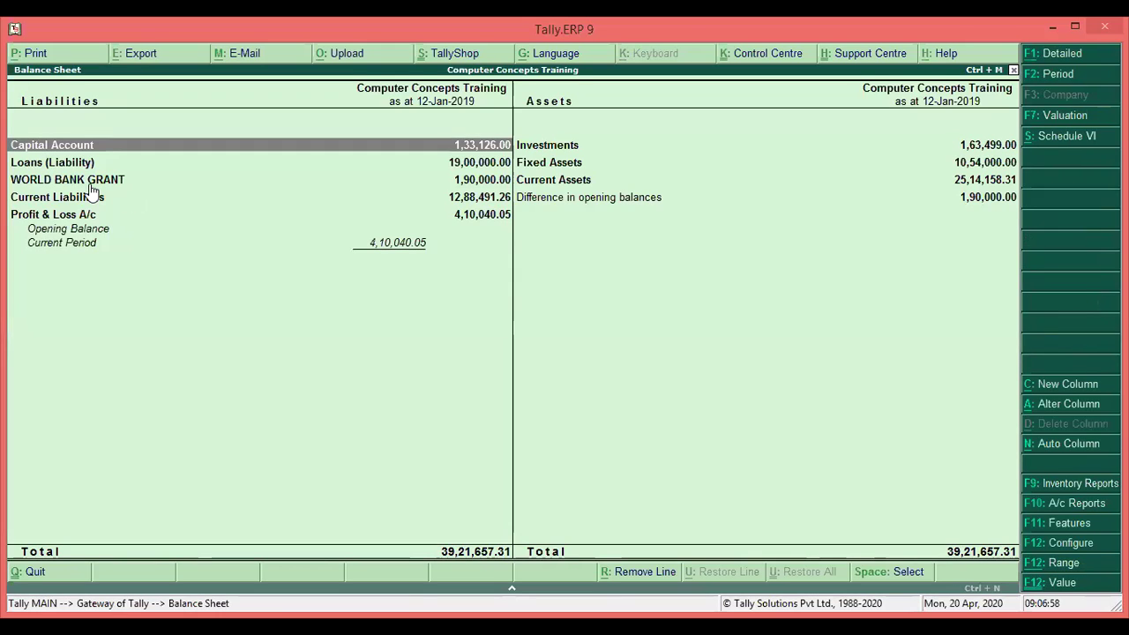
{"action": "left_click", "coordinate": [90, 185]}
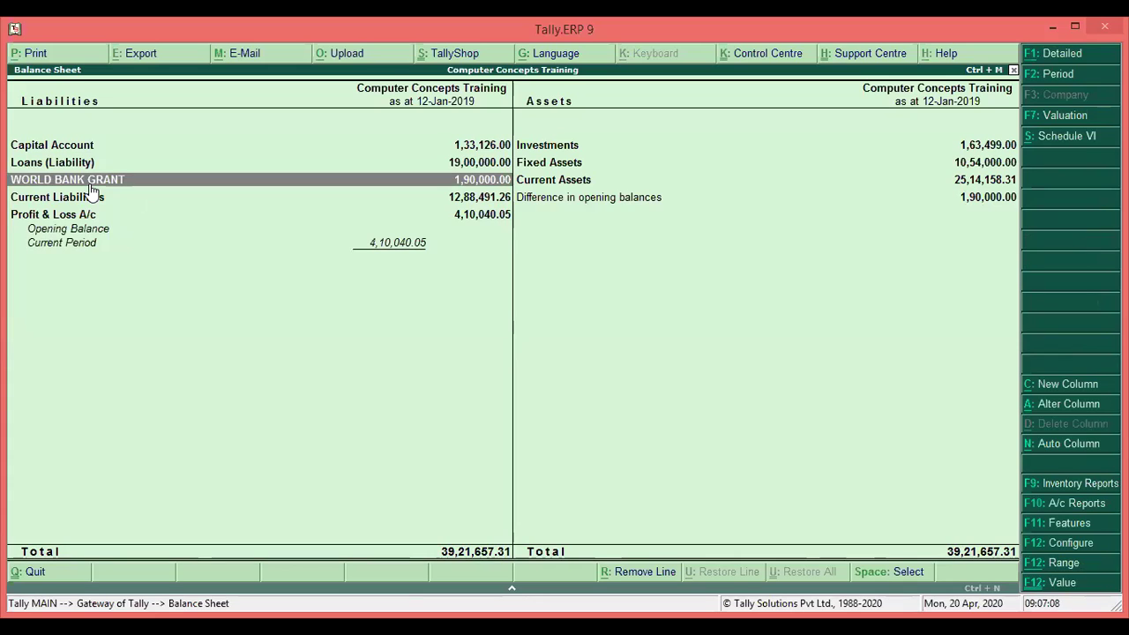
Examine where Capital Account and Loans (Liability) are placed relative to WORLD BANK GRANT on the Balance Sheet.
{"action": "key", "text": "Down"}
{"action": "key", "text": "Up"}
{"action": "key", "text": "Up"}
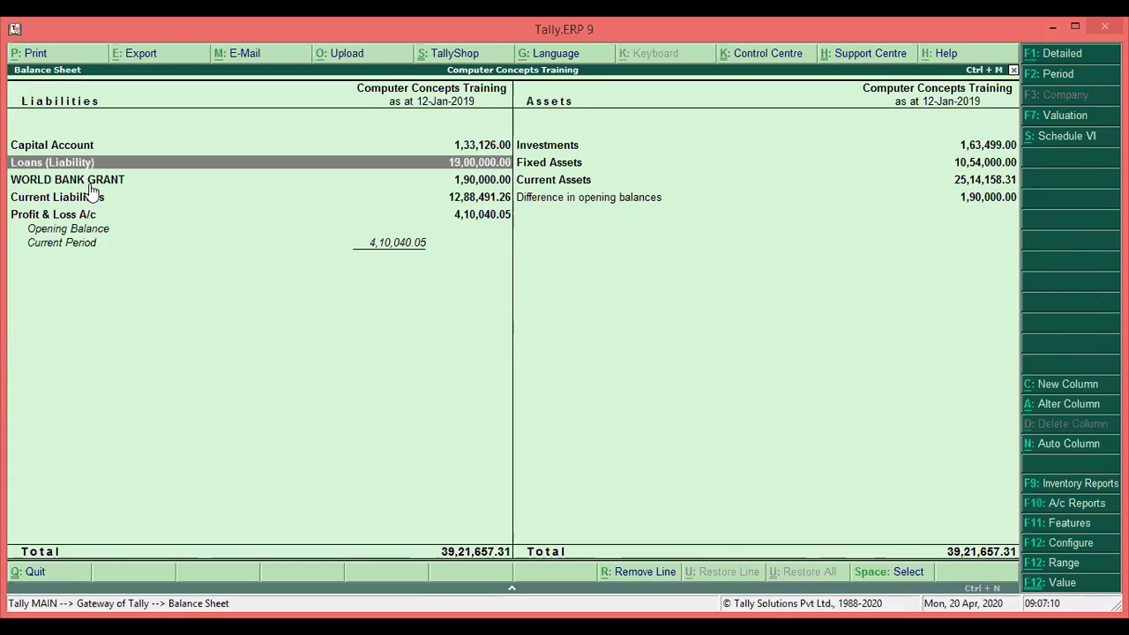
{"action": "key", "text": "Up"}
{"action": "key", "text": "space"}
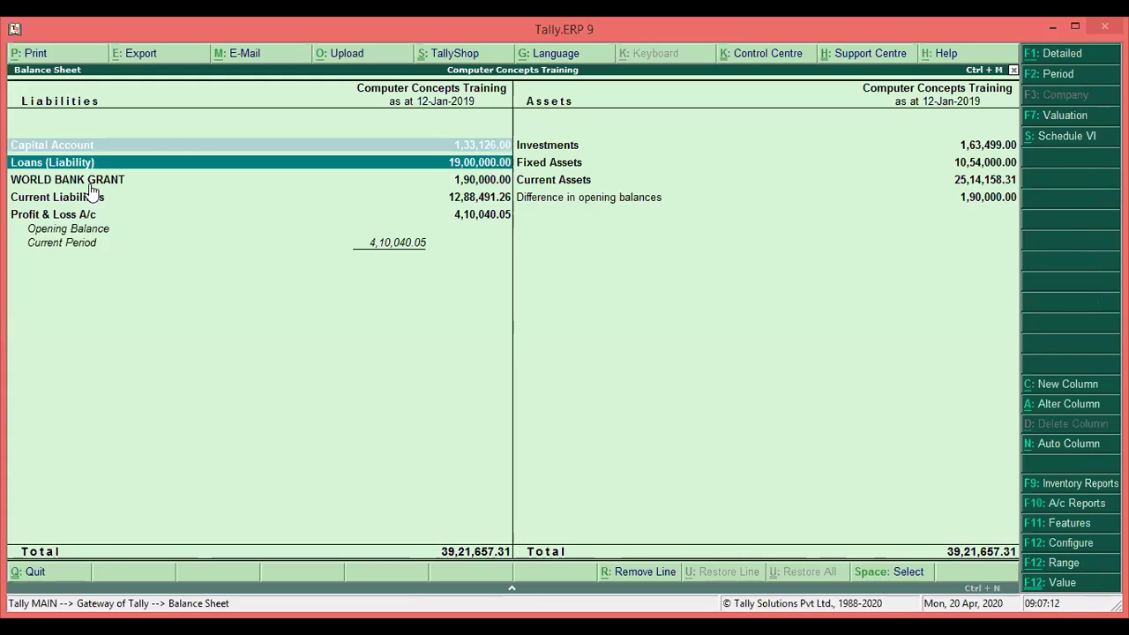
{"action": "key", "text": "space"}
{"action": "key", "text": "Up"}
{"action": "key", "text": "Up"}
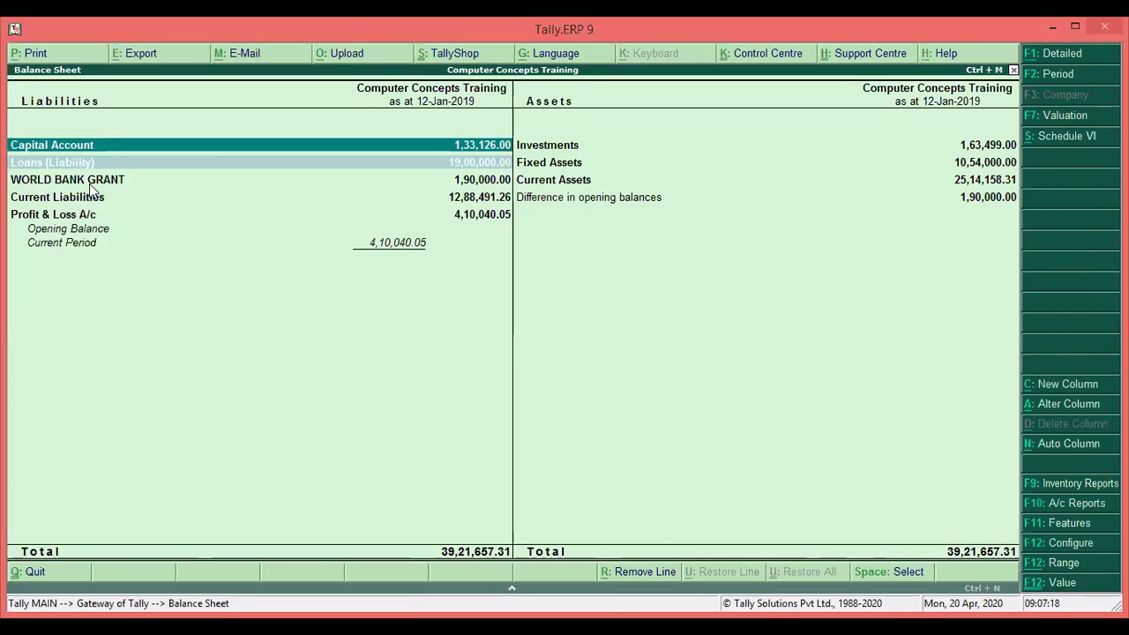
Leave the Balance Sheet, open the Capital Account group for alteration to check its Position Index in Reports, and close it unchanged.
{"action": "key", "text": "Escape"}
{"action": "key", "text": "Up"}
{"action": "key", "text": "Up"}
{"action": "key", "text": "Up"}
{"action": "key", "text": "Up"}
{"action": "key", "text": "Up"}
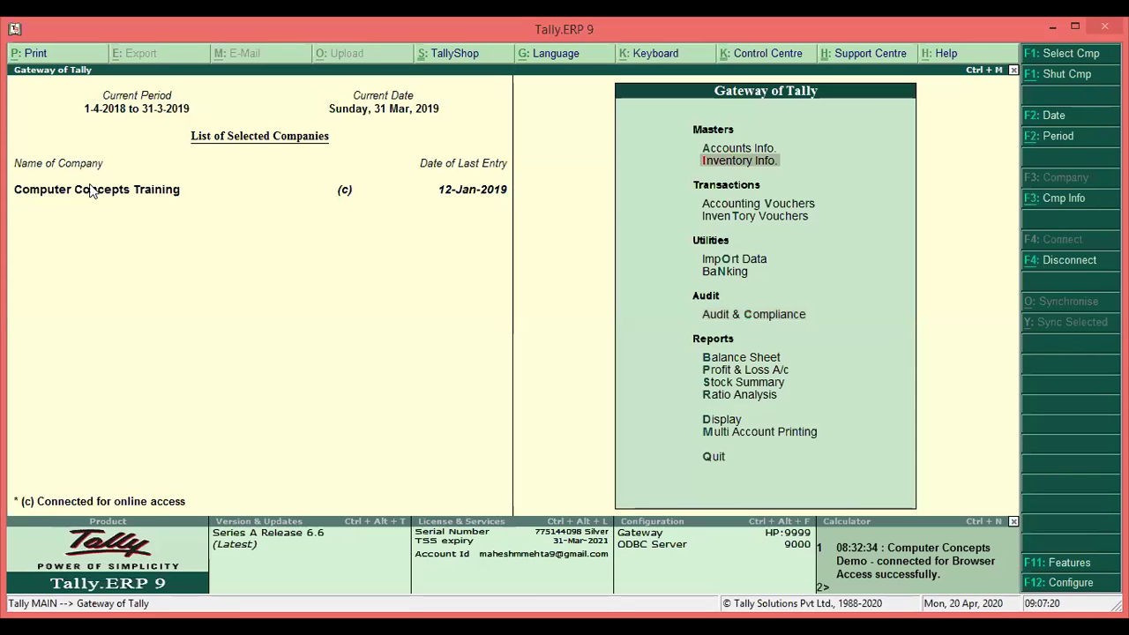
{"action": "key", "text": "a"}
{"action": "key", "text": "g"}
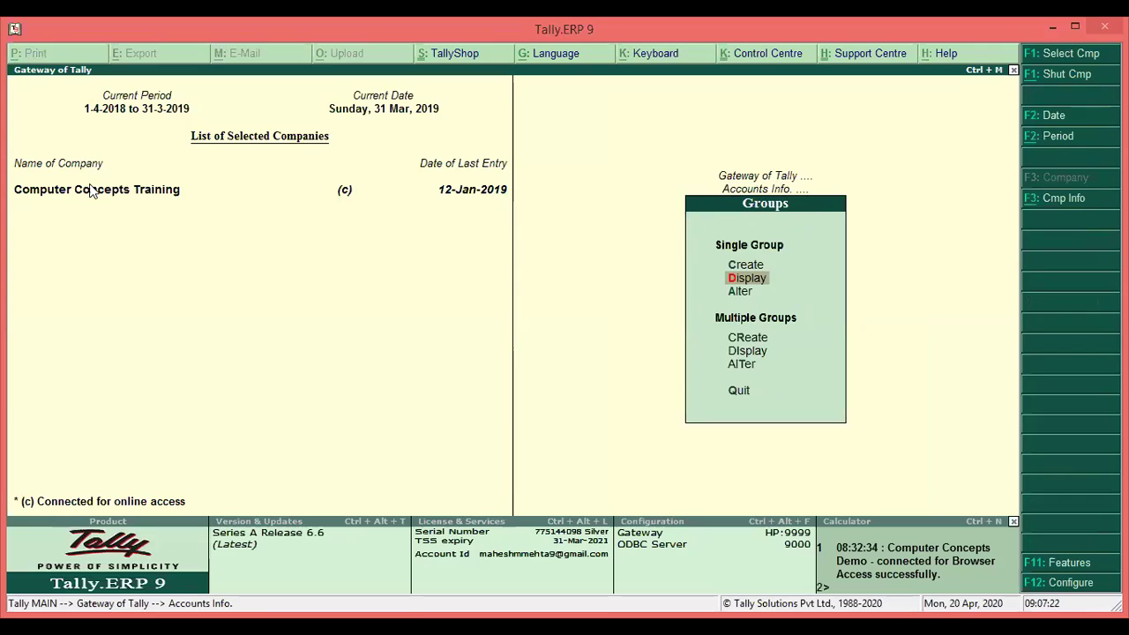
{"action": "key", "text": "Return"}
{"action": "type", "text": "Cap"}
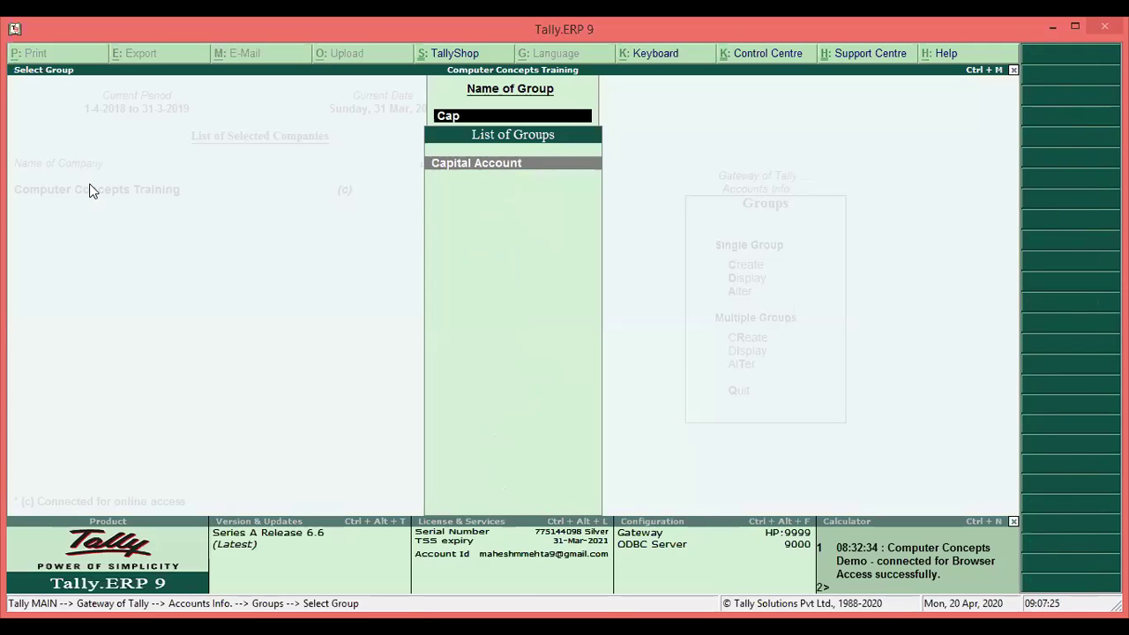
{"action": "key", "text": "Return"}
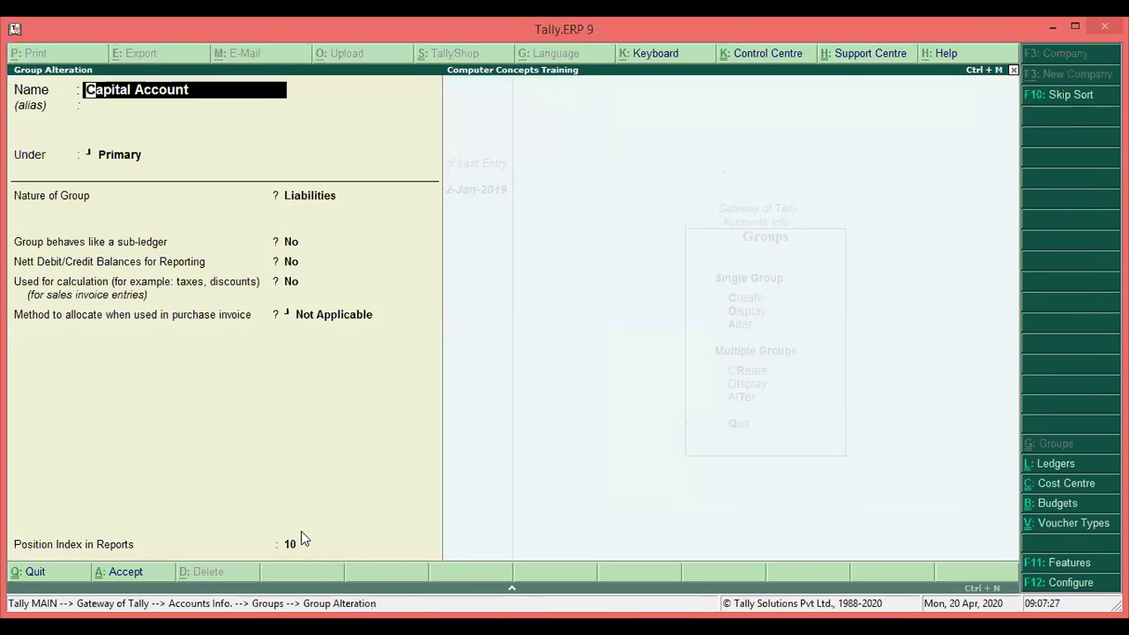
{"action": "key", "text": "Escape"}
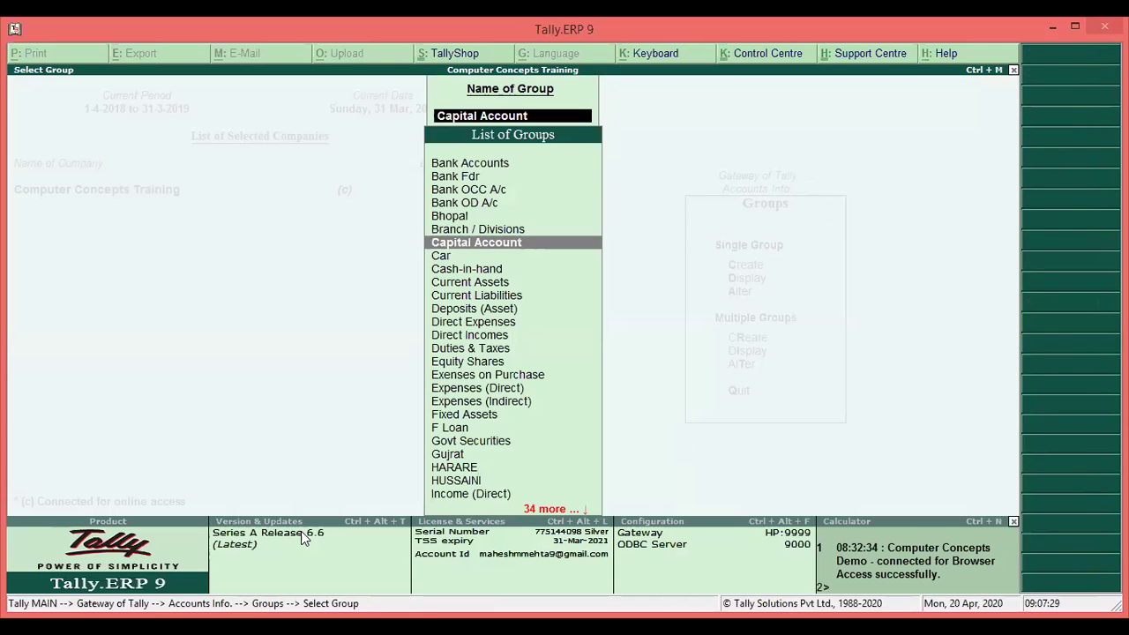
Open the Loans (Liability) group to check its Position Index in Reports, and quit without saving.
{"action": "type", "text": "Lo"}
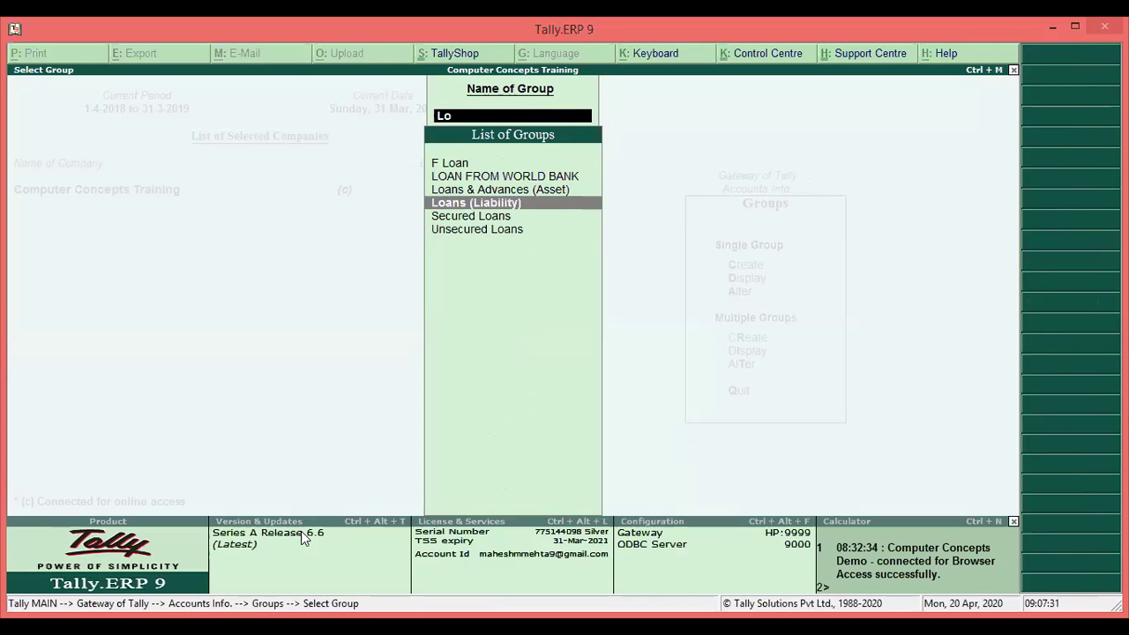
{"action": "key", "text": "Return"}
{"action": "key", "text": "BackSpace"}
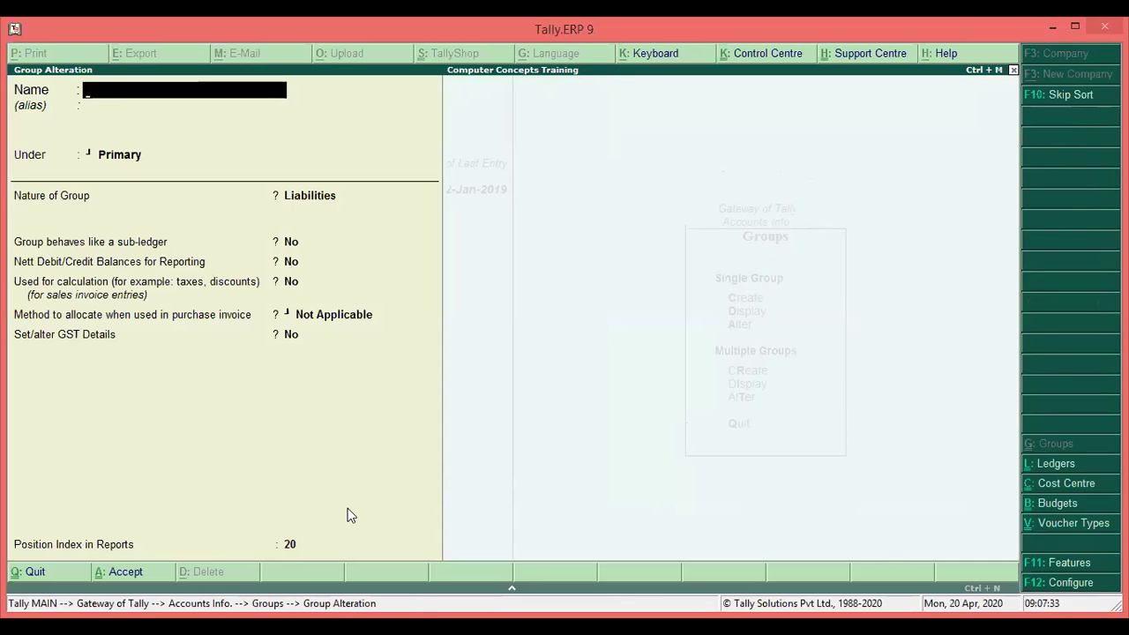
{"action": "key", "text": "Escape"}
Set the Position Index in Reports of the WORLD BANK GRANT group to 18 and accept the alteration.
{"action": "type", "text": "Wo"}
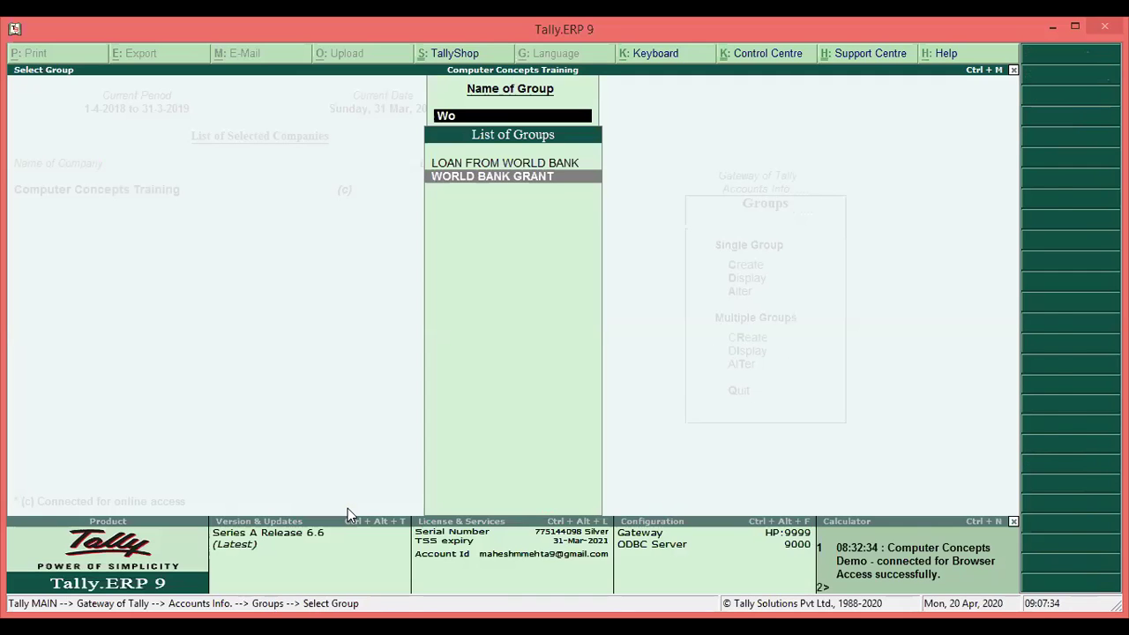
{"action": "key", "text": "Return"}
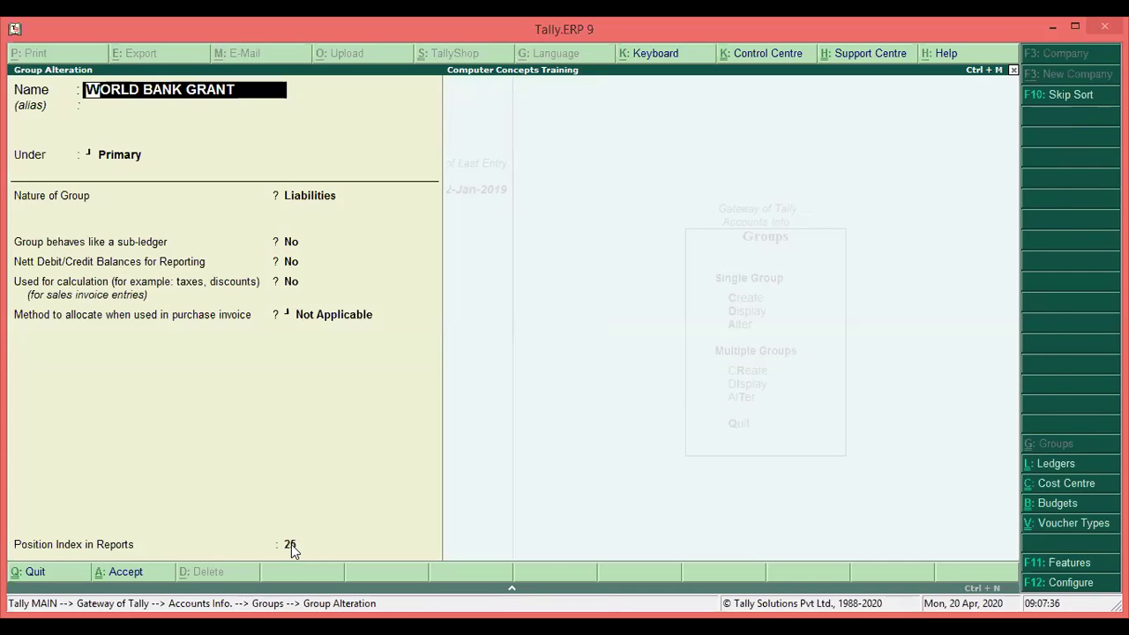
{"action": "key", "text": "ctrl+a"}
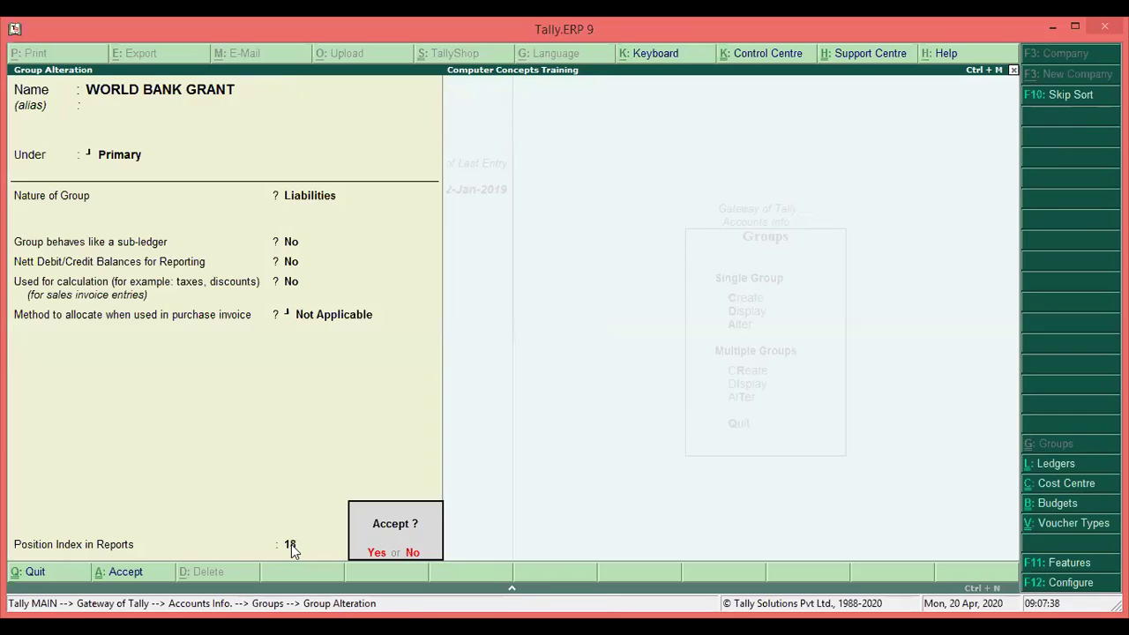
{"action": "key", "text": "Return"}
Reopen the Balance Sheet from the Gateway of Tally and check the order of Capital Account, WORLD BANK GRANT and Loans (Liability).
{"action": "key", "text": "Escape"}
{"action": "key", "text": "Escape"}
{"action": "key", "text": "Escape"}
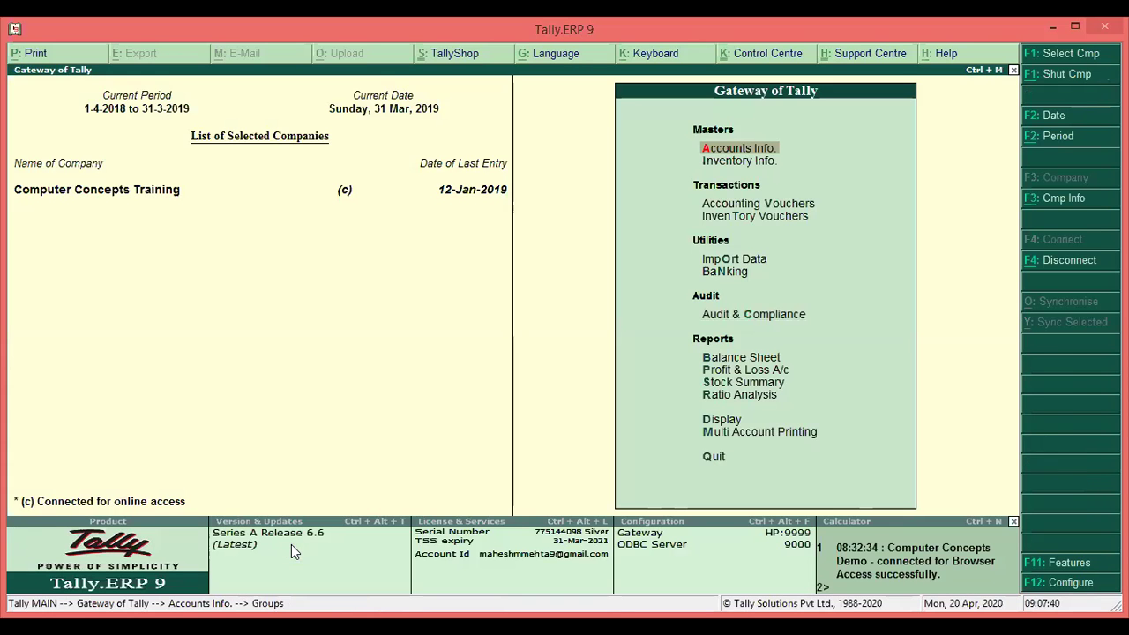
{"action": "key", "text": "b"}
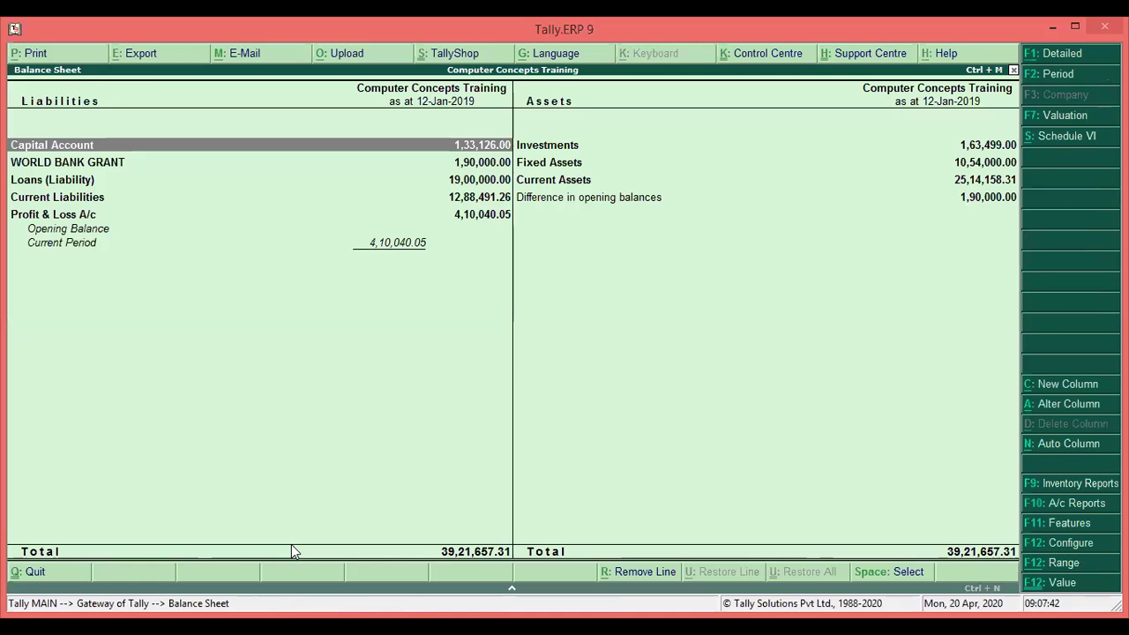
{"action": "key", "text": "Down"}
{"action": "key", "text": "Up"}
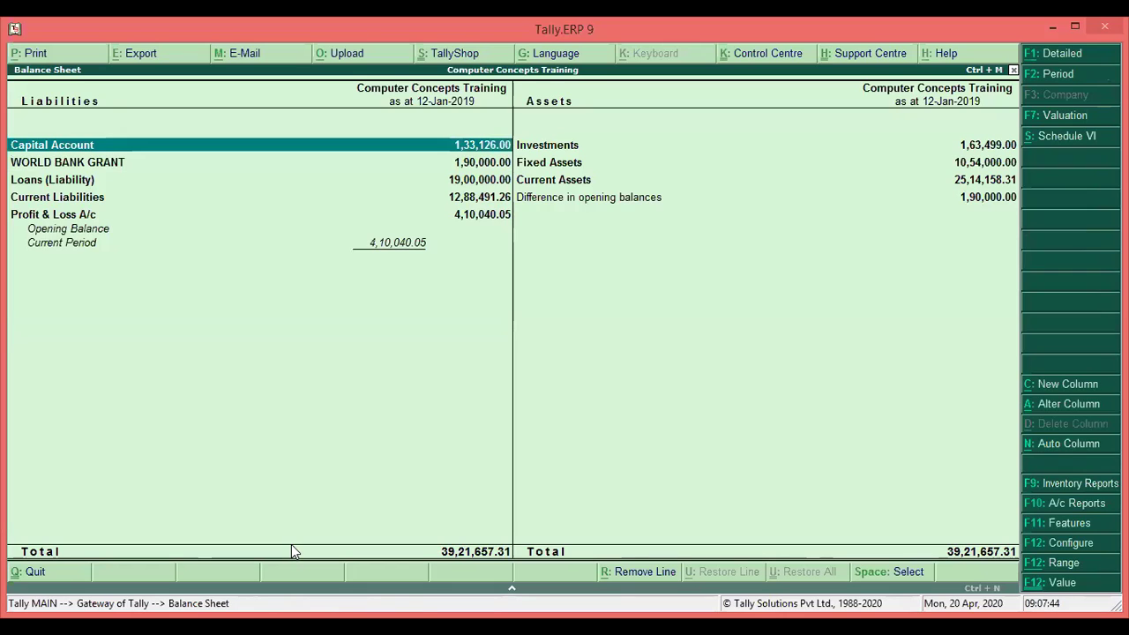
{"action": "key", "text": "Down"}
{"action": "key", "text": "space"}
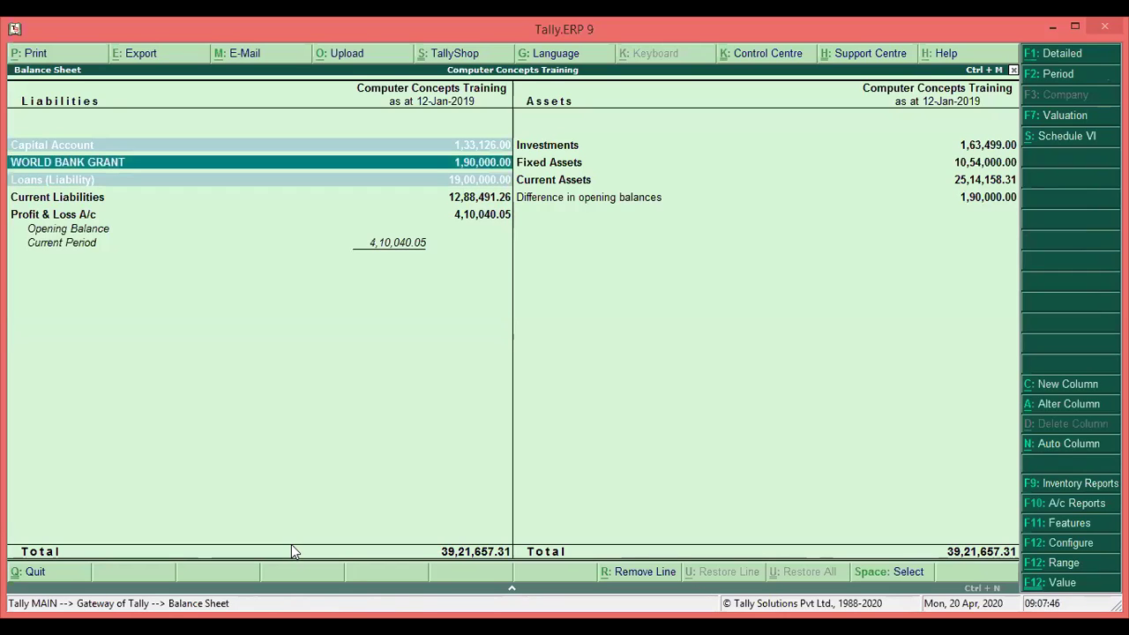
{"action": "key", "text": "Up"}
{"action": "key", "text": "shift+Down"}
{"action": "key", "text": "shift+Down"}
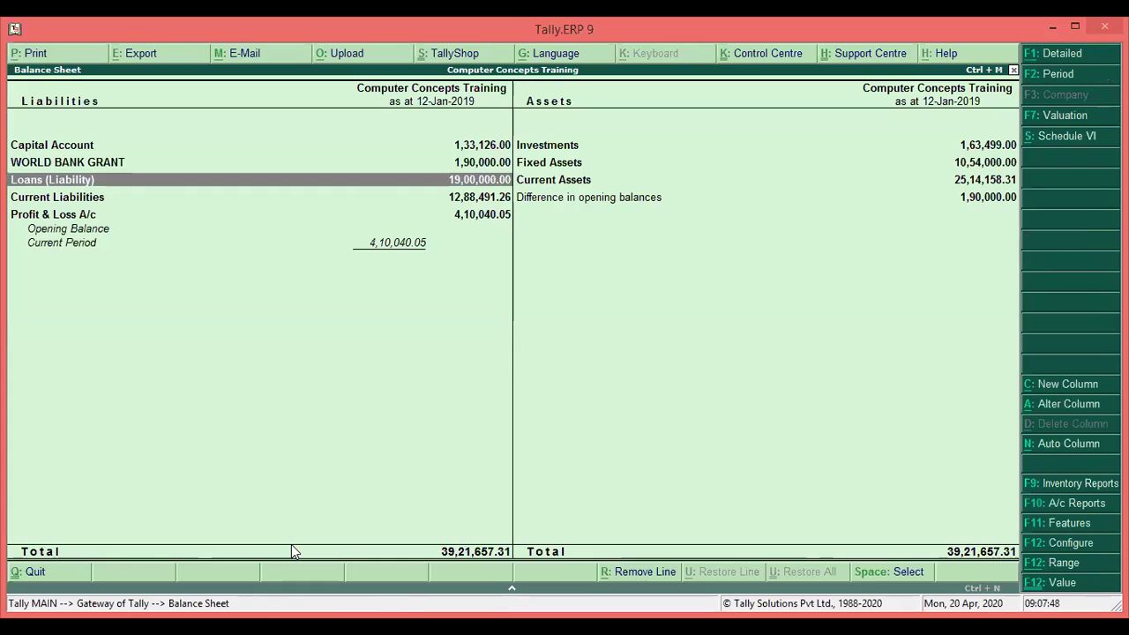
Alter the WORLD BANK GRANT group directly from the Balance Sheet, setting its Position Index in Reports to 22.
{"action": "key", "text": "Up"}
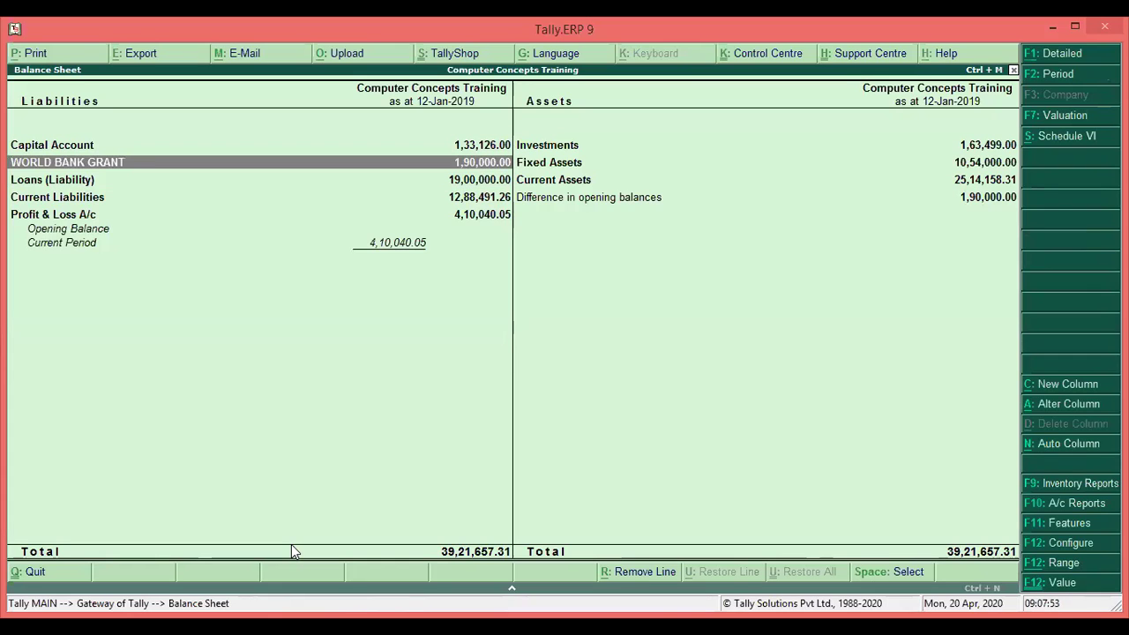
{"action": "key", "text": "ctrl+Return"}
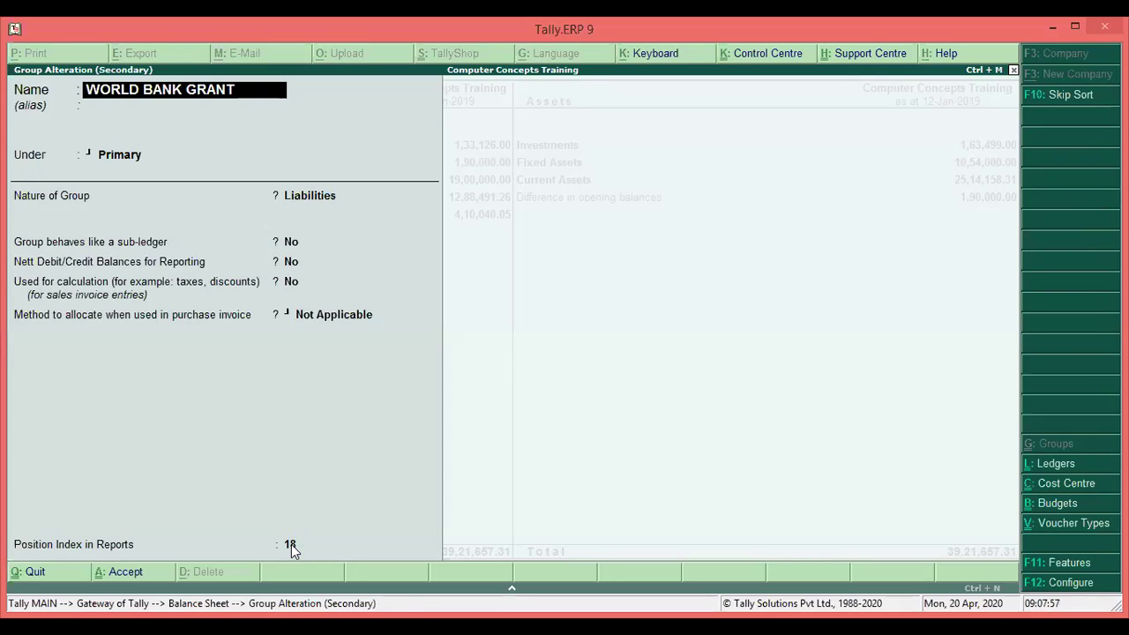
{"action": "left_click", "coordinate": [291, 545]}
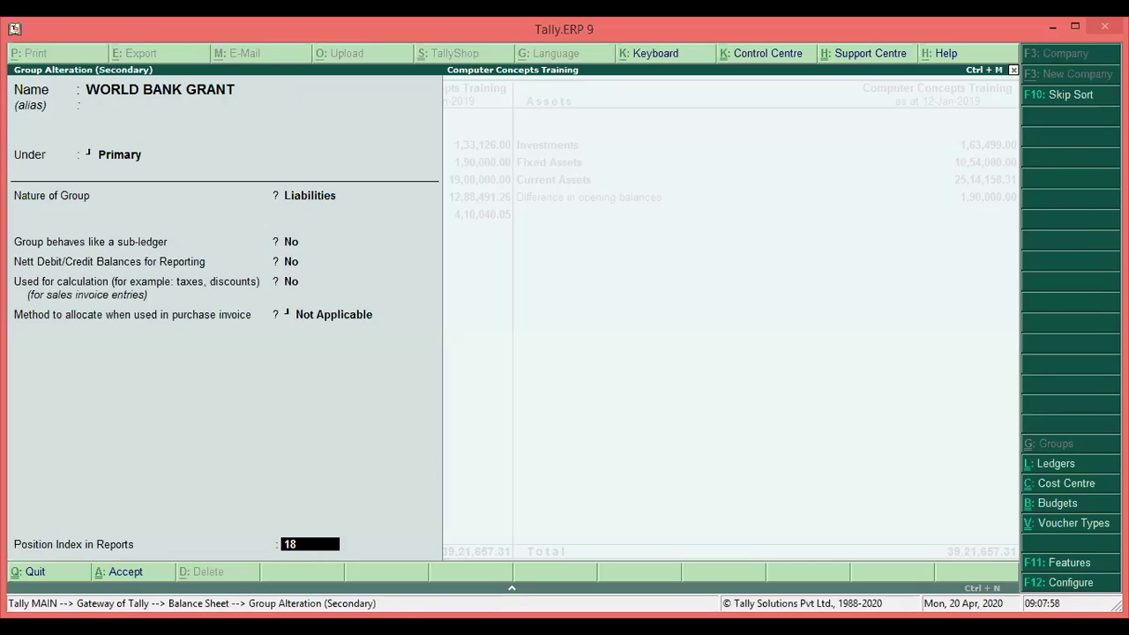
{"action": "type", "text": "22"}
{"action": "key", "text": "Return"}
{"action": "key", "text": "y"}
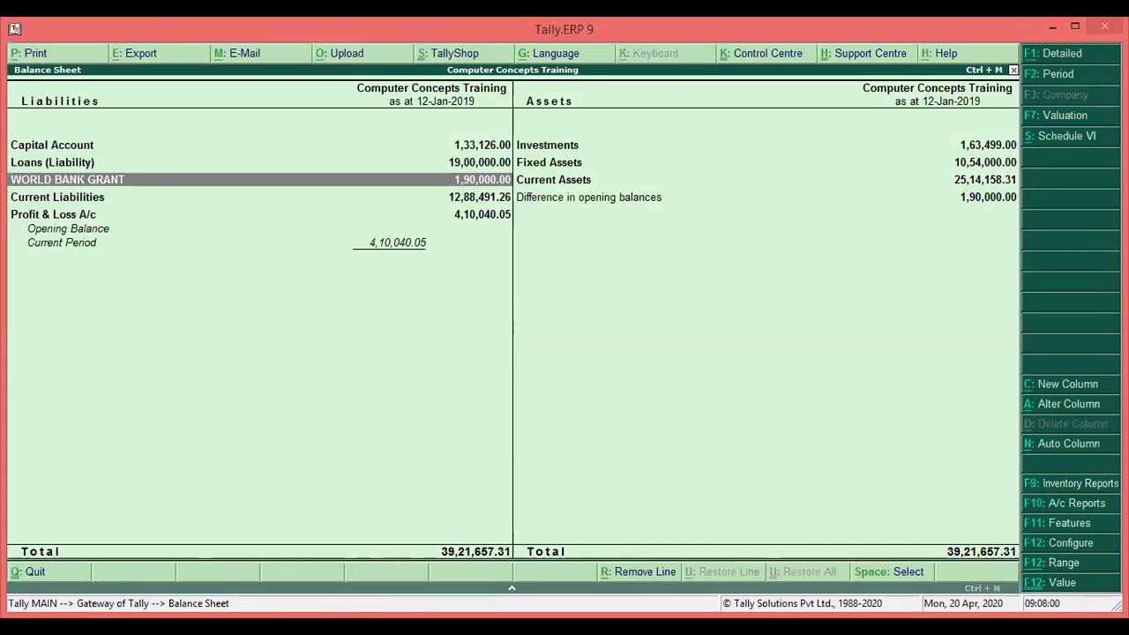
{"action": "key", "text": "Up"}
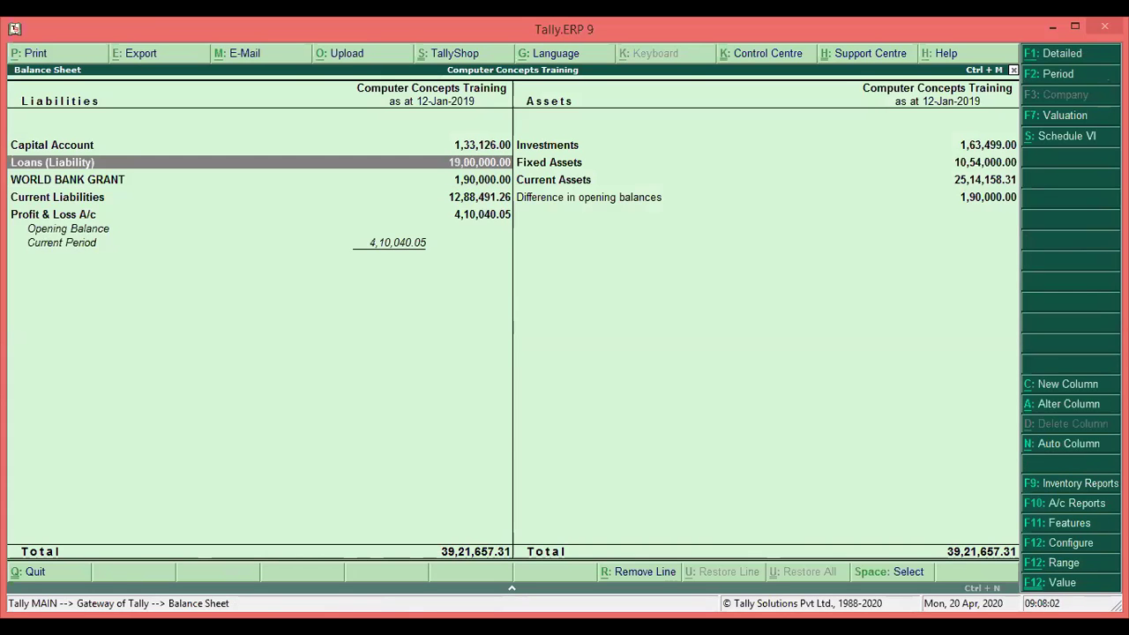
Open the Fixed Assets group from the Balance Sheet to check its ledgers and subgroups, and return to the report.
{"action": "key", "text": "Down"}
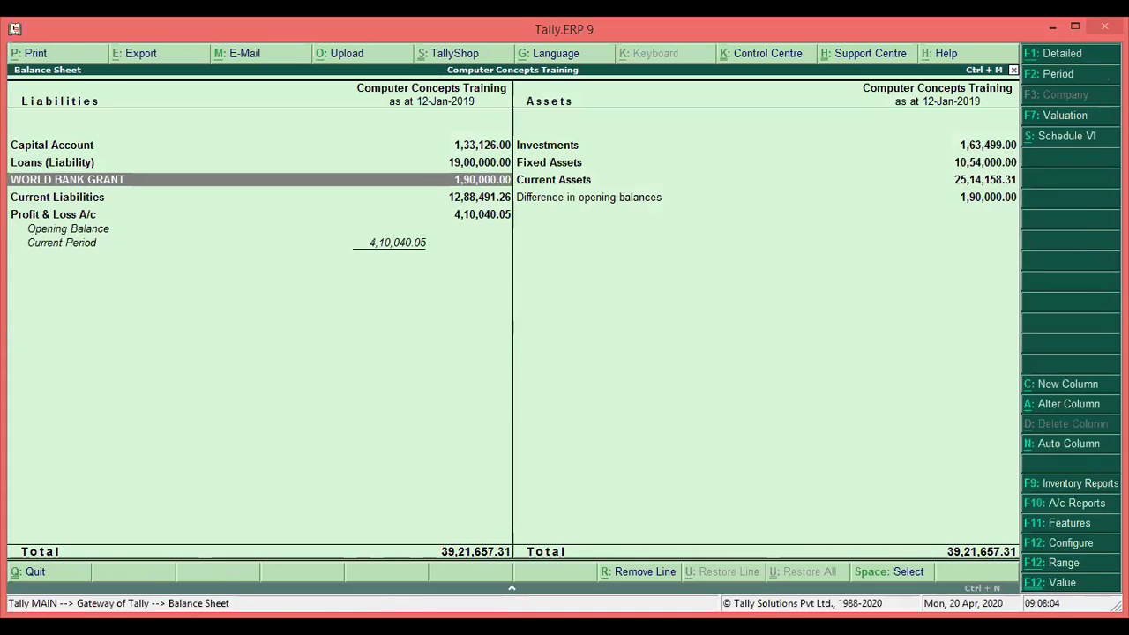
{"action": "double_click", "coordinate": [549, 162]}
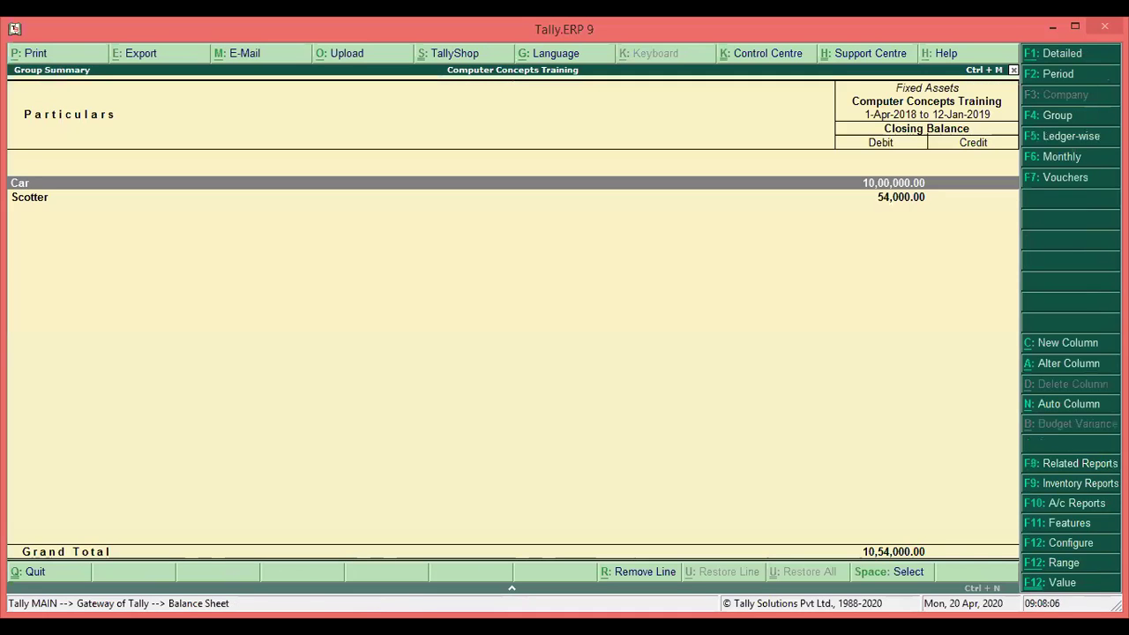
{"action": "key", "text": "Escape"}
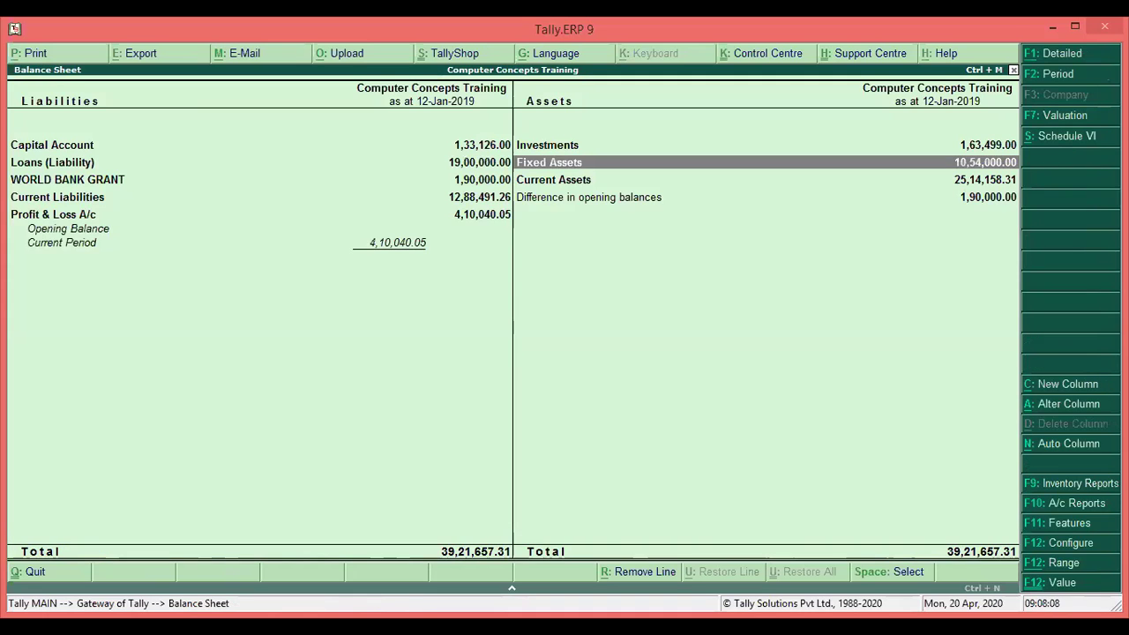
Drill into Indirect Expenses from the Profit & Loss A/c and go to the Lab Equipment ledger.
{"action": "key", "text": "Escape"}
{"action": "key", "text": "Return"}
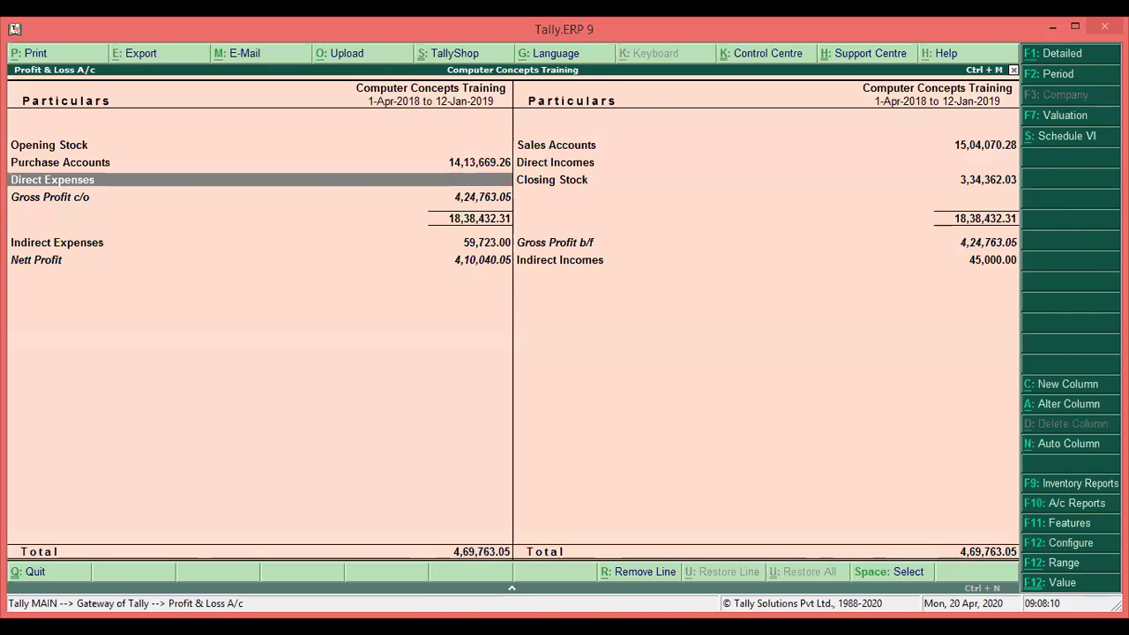
{"action": "key", "text": "Down"}
{"action": "key", "text": "Return"}
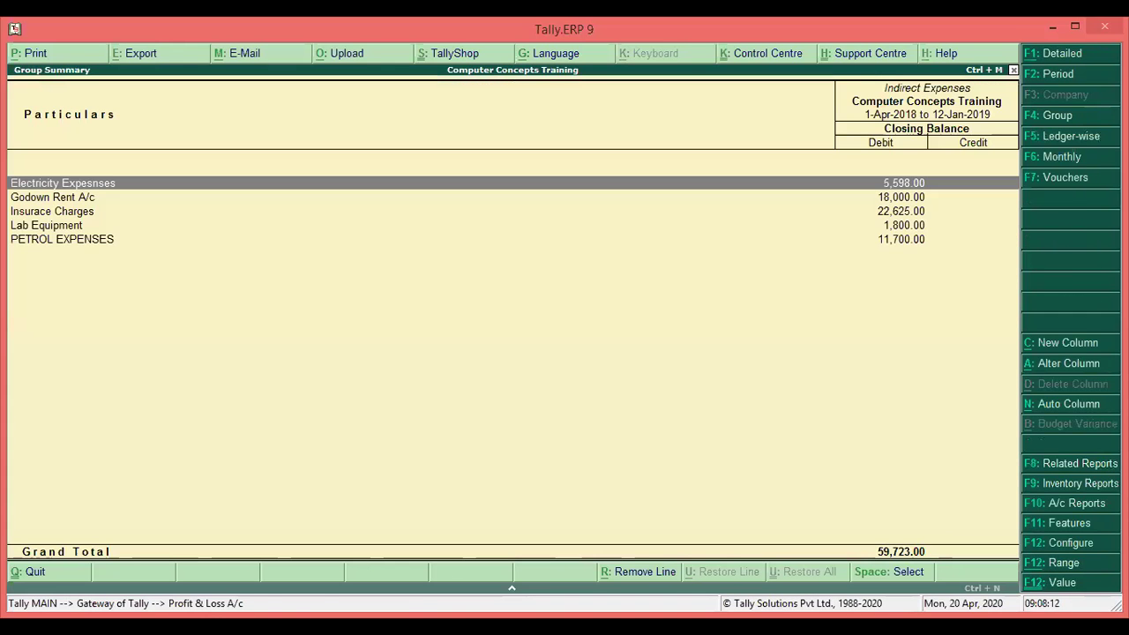
{"action": "key", "text": "Down"}
{"action": "key", "text": "Down"}
{"action": "key", "text": "Down"}
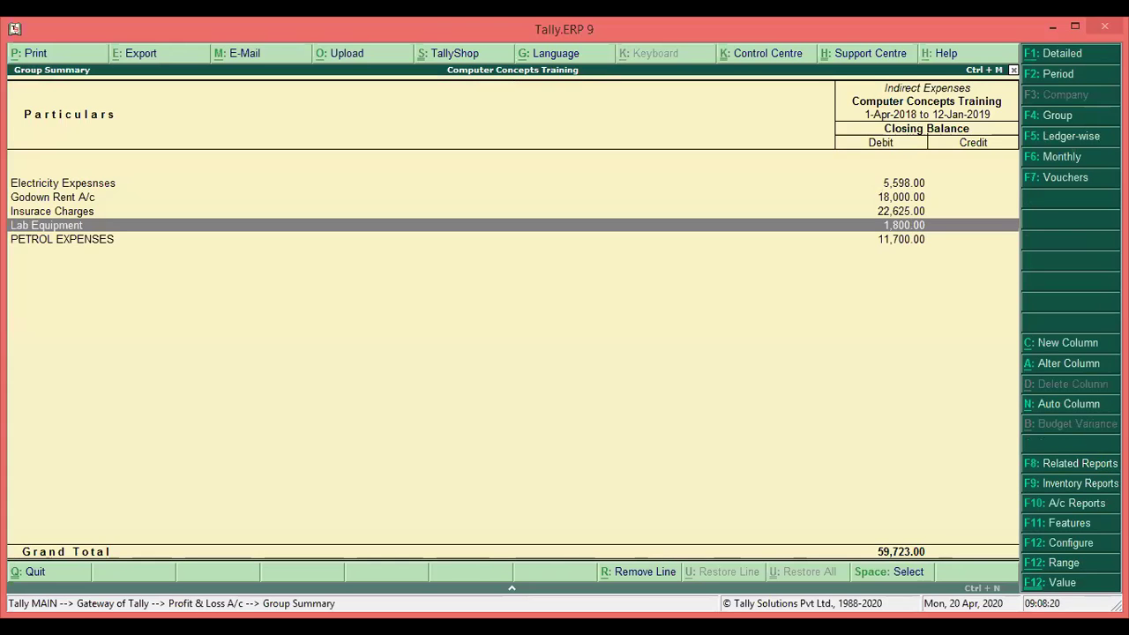
Alter the Lab Equipment ledger so that it is grouped under Fixed Assets, and accept the change.
{"action": "key", "text": "ctrl+Return"}
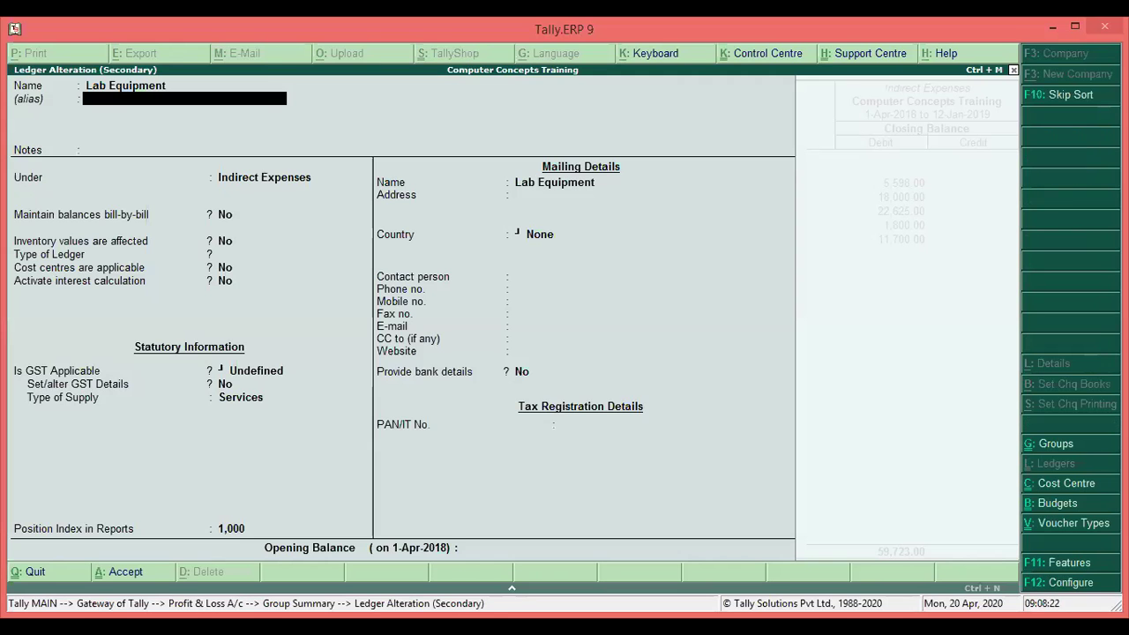
{"action": "key", "text": "Return"}
{"action": "key", "text": "Return"}
{"action": "type", "text": "Fi"}
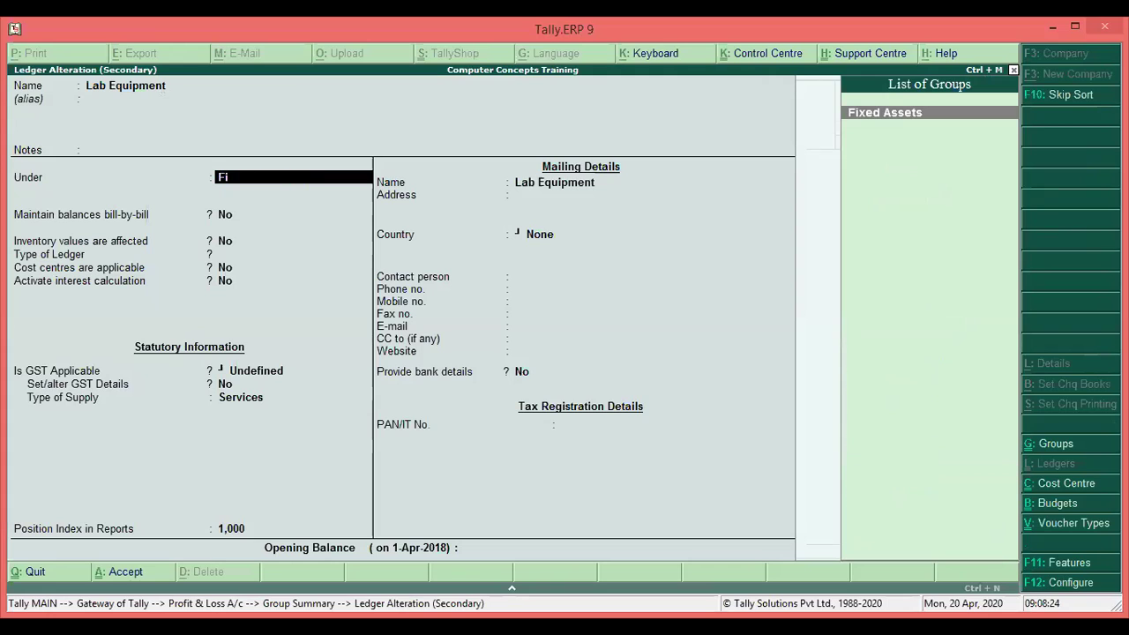
{"action": "key", "text": "Return"}
{"action": "key", "text": "ctrl+a"}
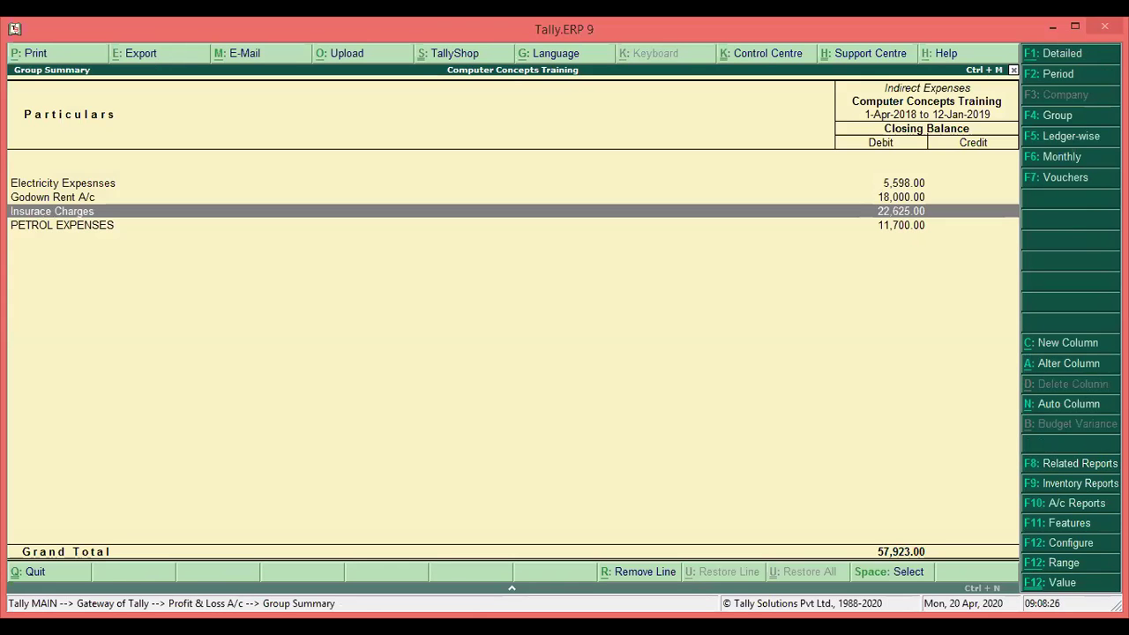
Reopen the Balance Sheet and drill into Fixed Assets to check where Lab Equipment is listed.
{"action": "key", "text": "Escape"}
{"action": "key", "text": "Escape"}
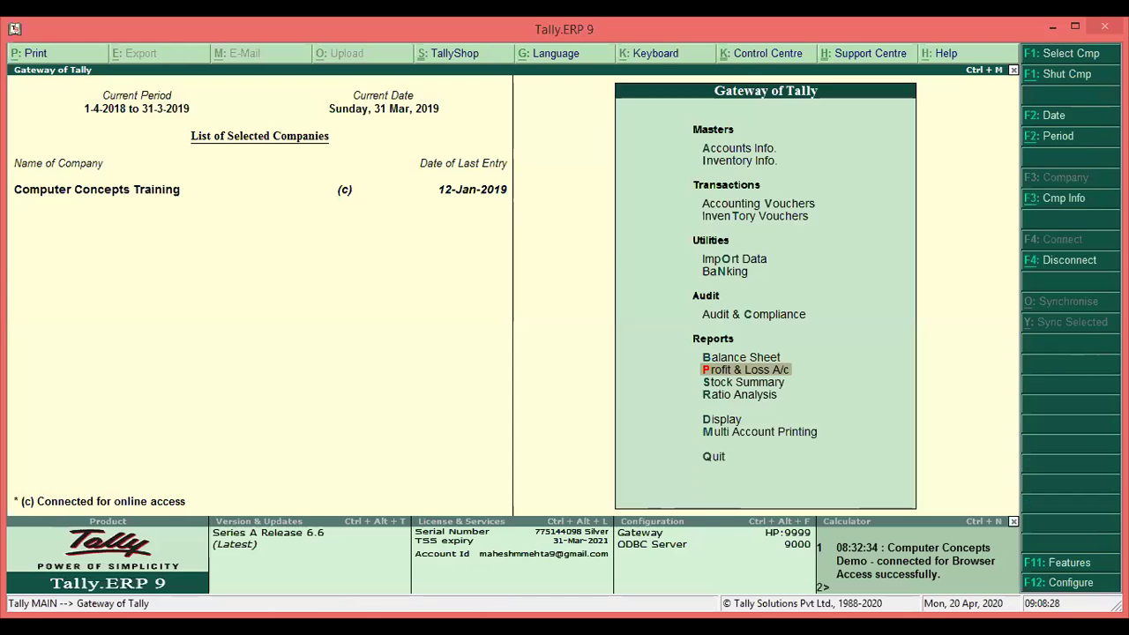
{"action": "key", "text": "Up"}
{"action": "key", "text": "Up"}
{"action": "key", "text": "b"}
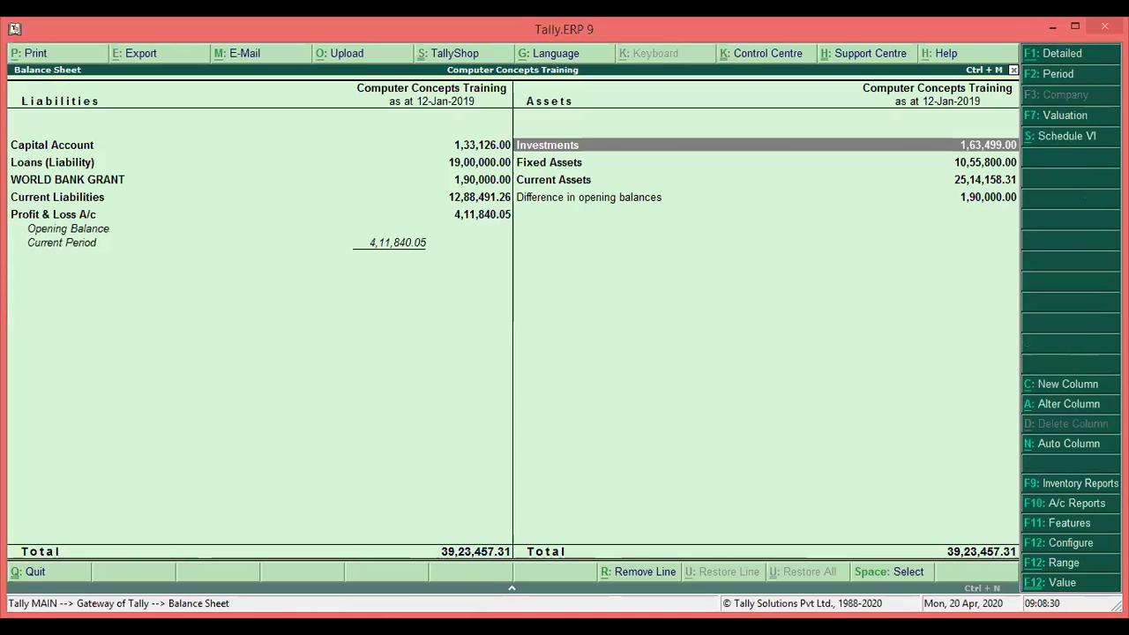
{"action": "key", "text": "Down"}
{"action": "key", "text": "Return"}
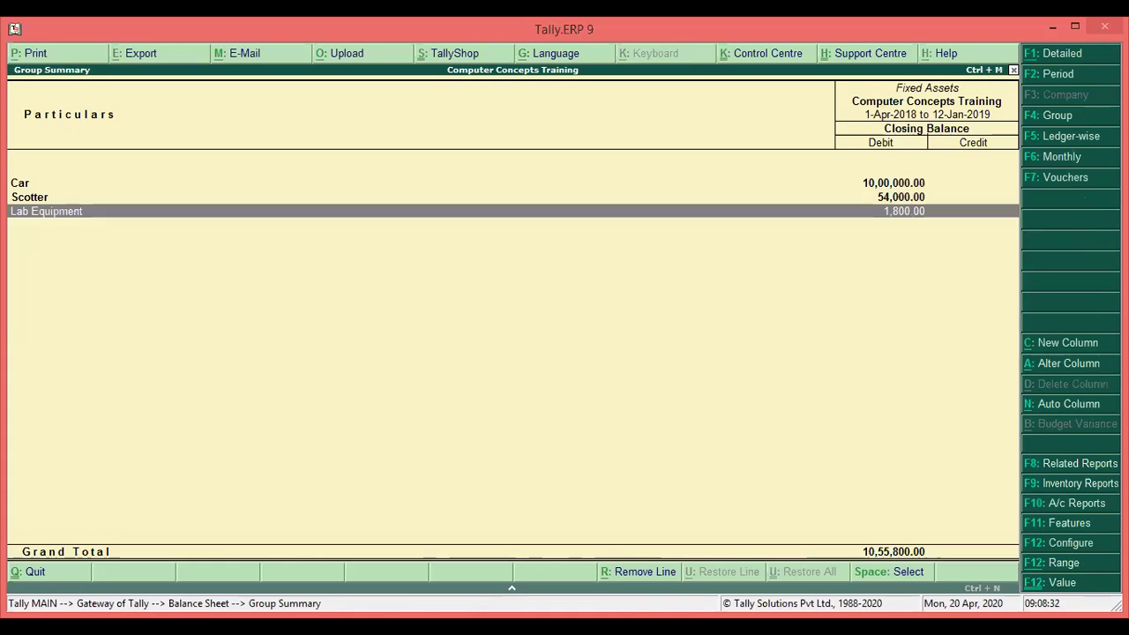
{"action": "left_click", "coordinate": [20, 183]}
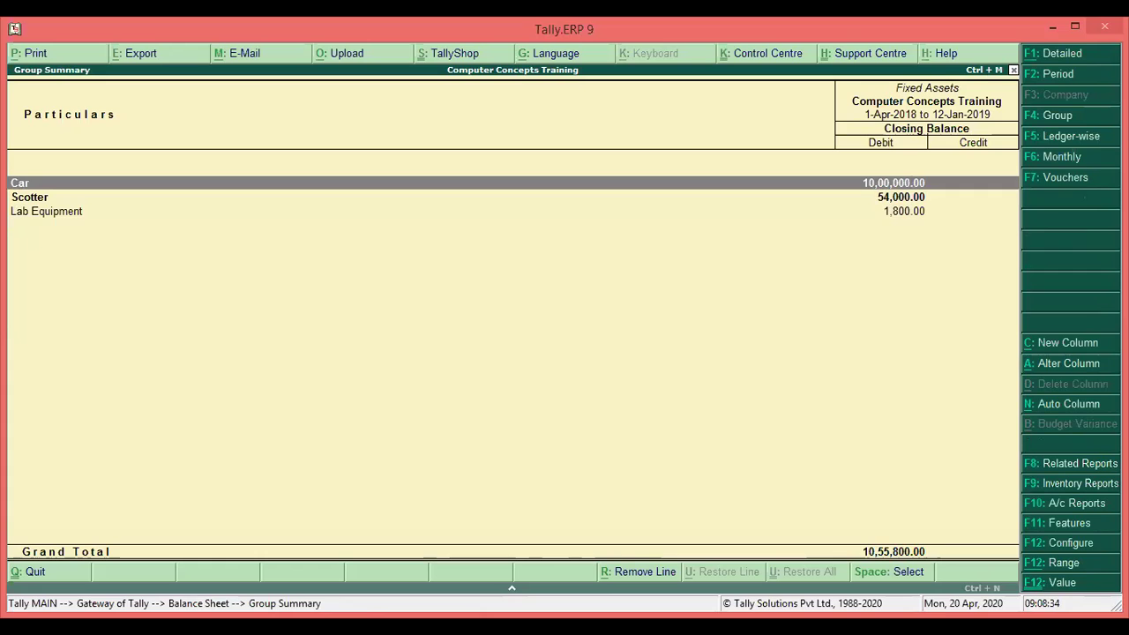
Return to the Gateway of Tally and display the Trial Balance ledger-wise.
{"action": "key", "text": "Escape"}
{"action": "key", "text": "Escape"}
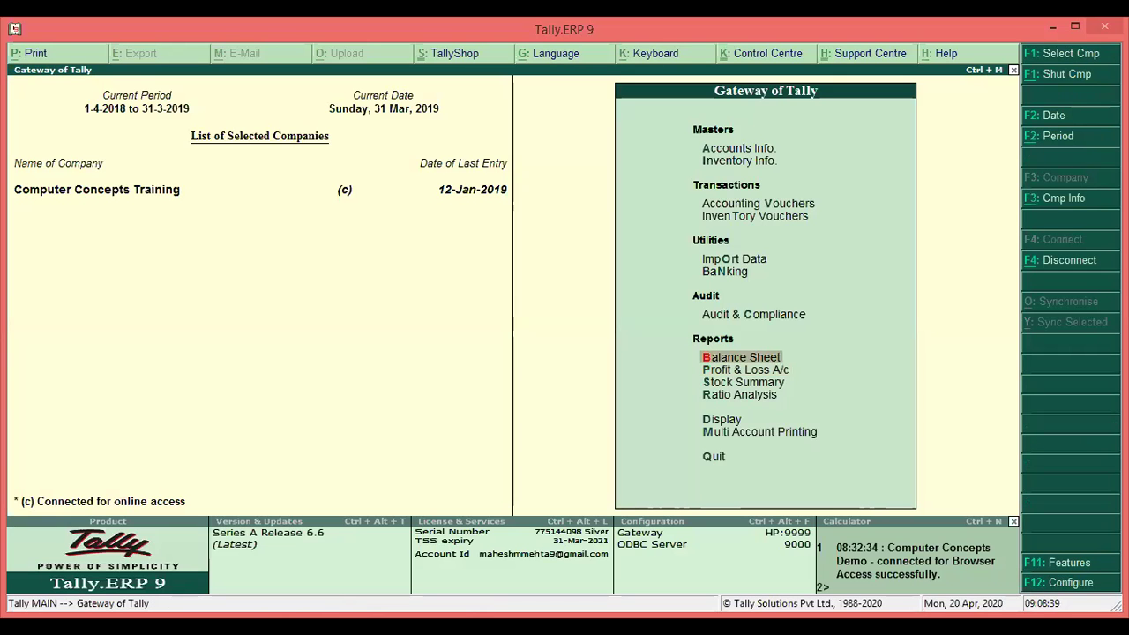
{"action": "key", "text": "d"}
{"action": "key", "text": "Return"}
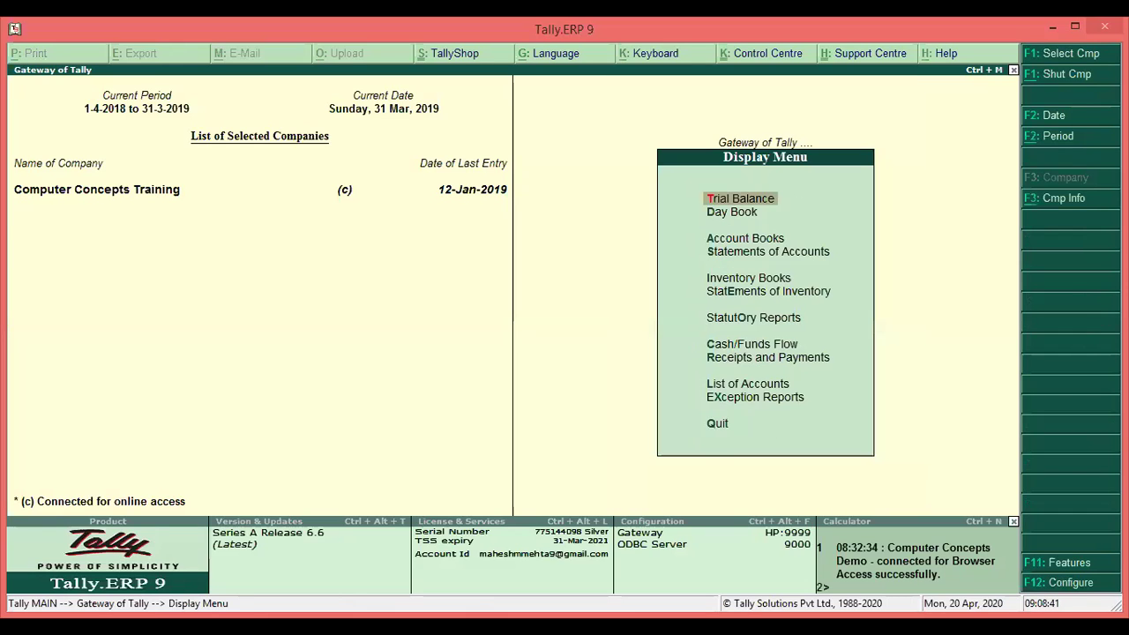
{"action": "key", "text": "Return"}
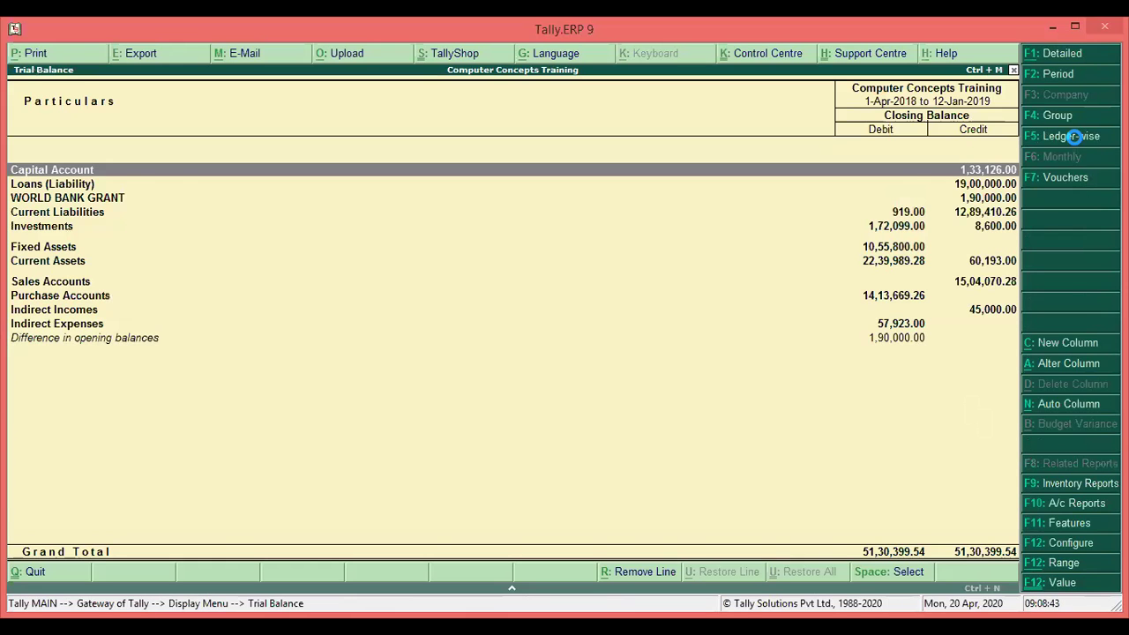
{"action": "left_click", "coordinate": [1073, 137]}
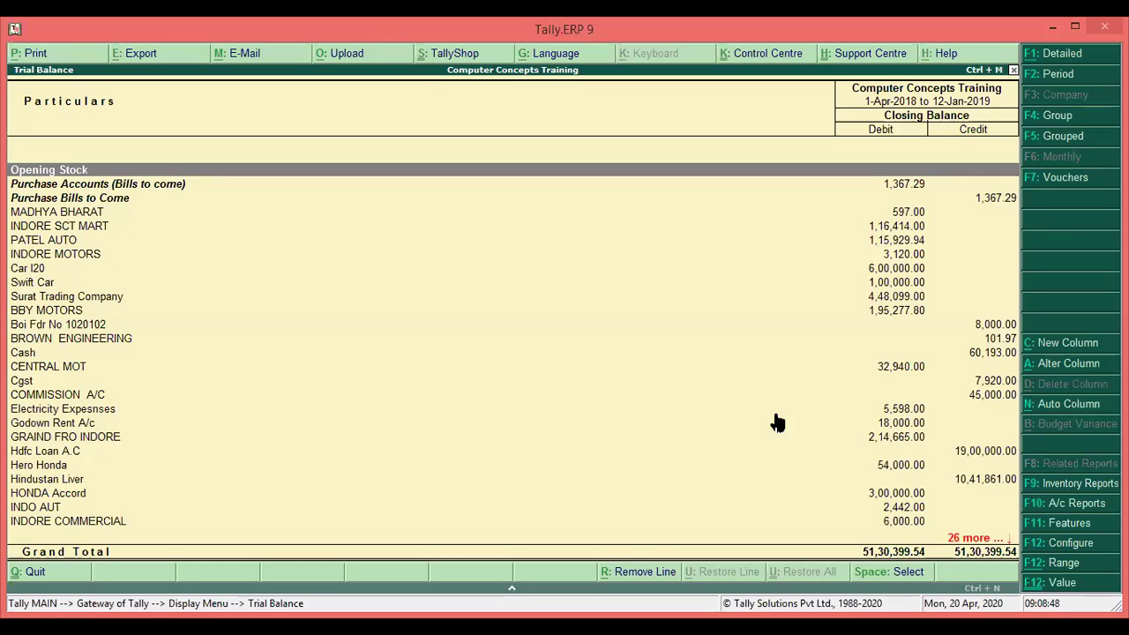
Look through the ledger-wise Trial Balance, marking the MADHYA BHARAT, BROWN ENGINEERING and Indore Printer ledgers.
{"action": "key", "text": "Down"}
{"action": "key", "text": "space"}
{"action": "key", "text": "Down"}
{"action": "key", "text": "Down"}
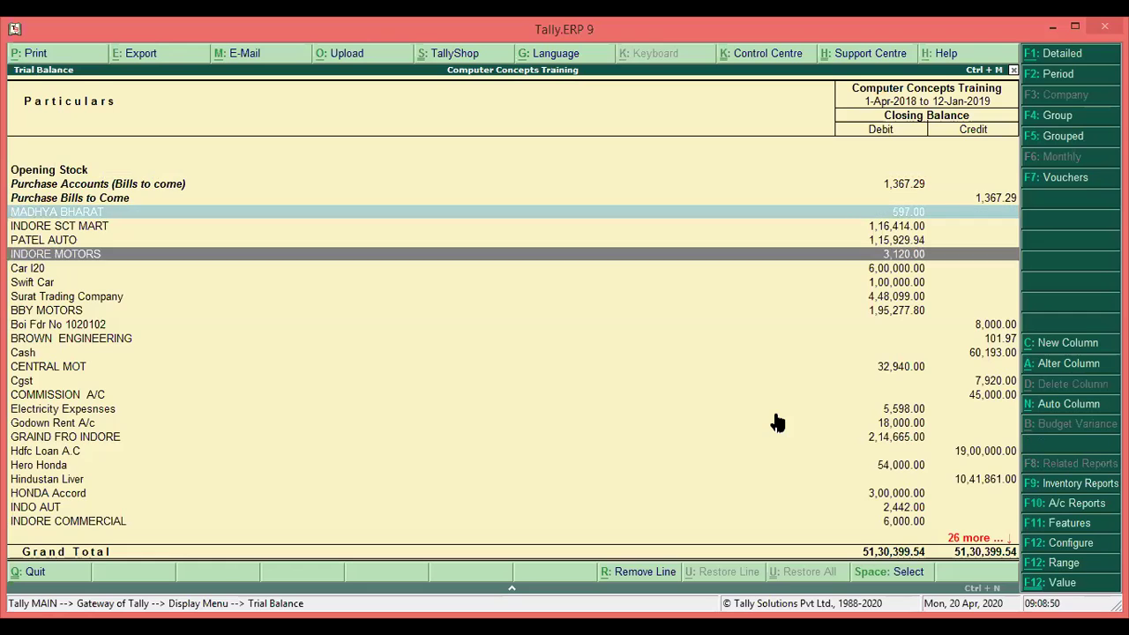
{"action": "key", "text": "Down"}
{"action": "key", "text": "Down"}
{"action": "key", "text": "Down"}
{"action": "key", "text": "Down"}
{"action": "key", "text": "Down"}
{"action": "key", "text": "Down"}
{"action": "key", "text": "space"}
{"action": "key", "text": "Down"}
{"action": "key", "text": "Down"}
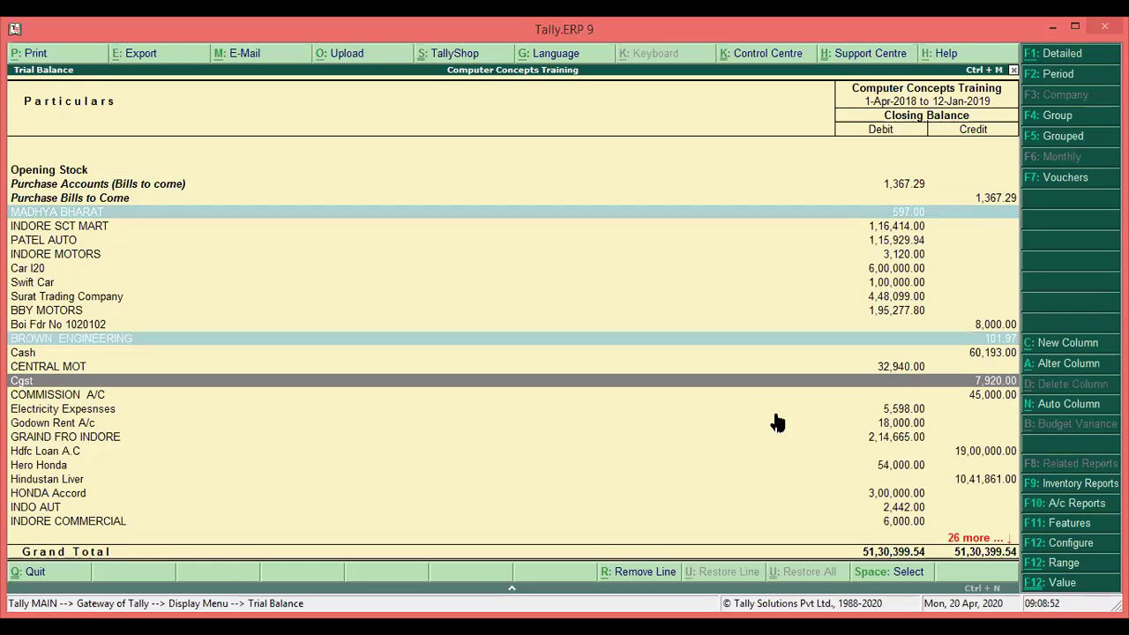
{"action": "key", "text": "Down"}
{"action": "key", "text": "Down"}
{"action": "key", "text": "Down"}
{"action": "key", "text": "Down"}
{"action": "key", "text": "Down"}
{"action": "key", "text": "Down"}
{"action": "key", "text": "Down"}
{"action": "key", "text": "Down"}
{"action": "key", "text": "Down"}
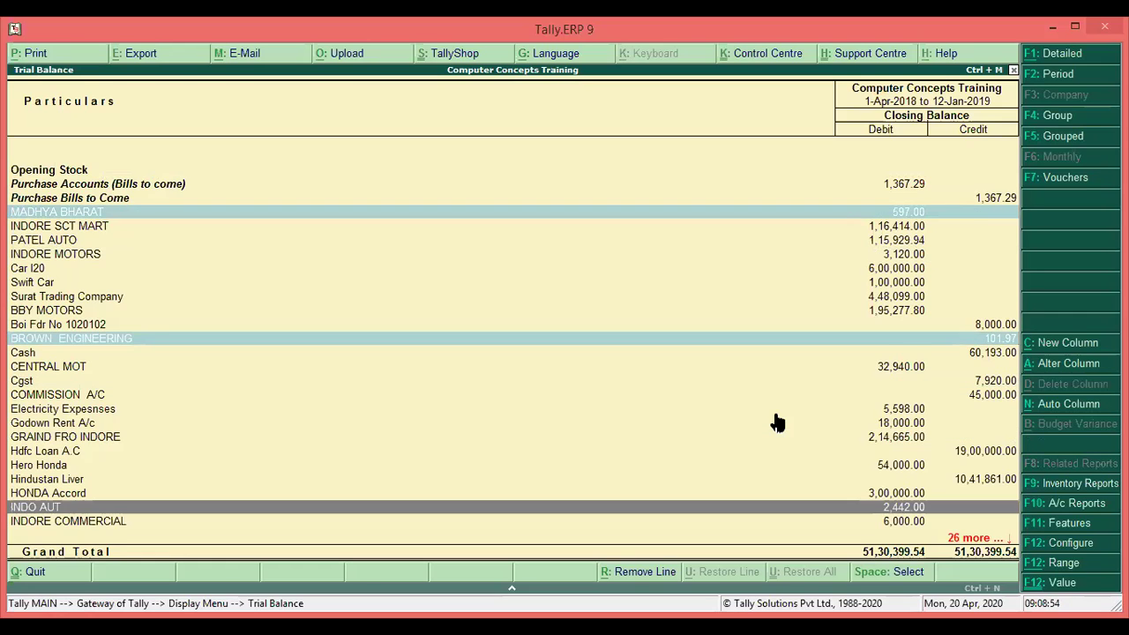
{"action": "key", "text": "Down"}
{"action": "key", "text": "Down"}
{"action": "key", "text": "Down"}
{"action": "key", "text": "Down"}
{"action": "key", "text": "Down"}
{"action": "key", "text": "Down"}
{"action": "key", "text": "Down"}
{"action": "key", "text": "Down"}
{"action": "key", "text": "Down"}
{"action": "left_click", "coordinate": [776, 423]}
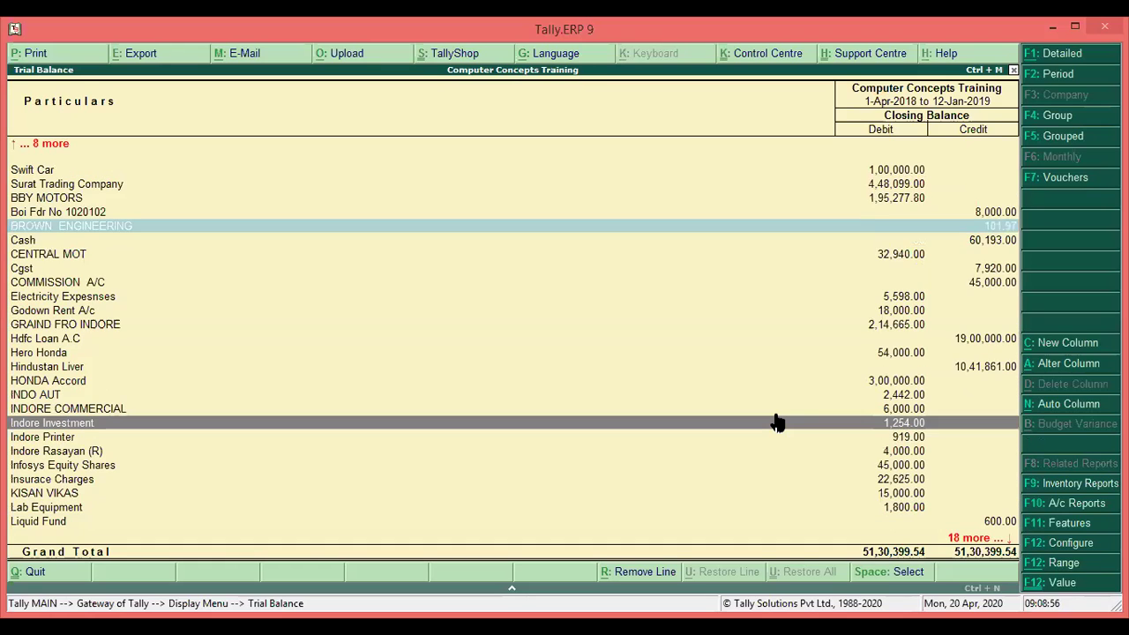
{"action": "key", "text": "Down"}
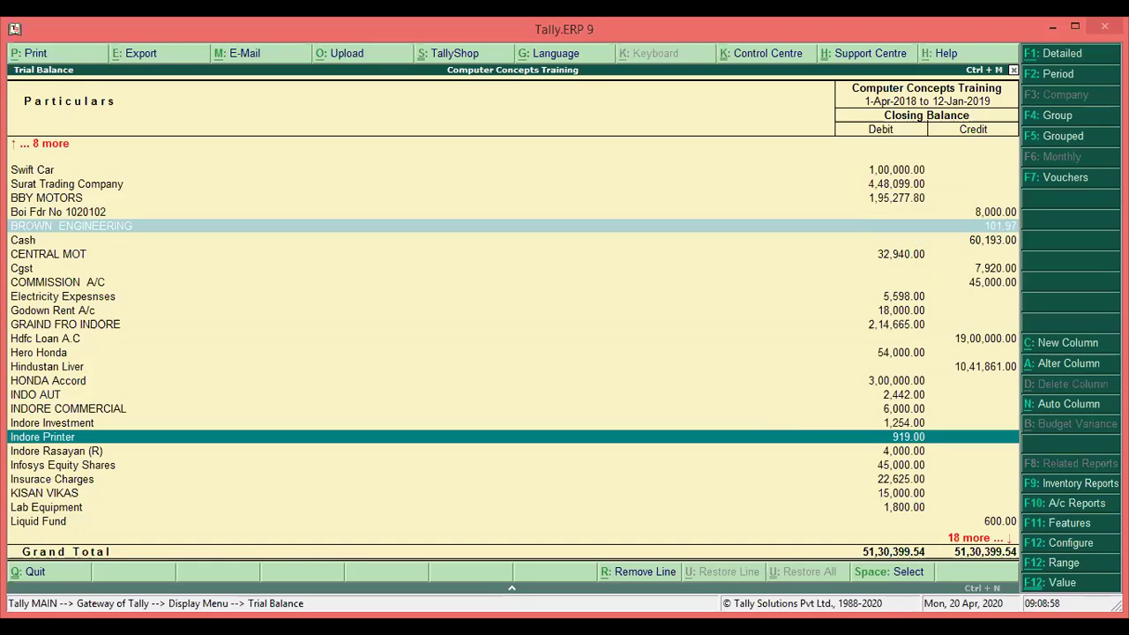
Configure the Trial Balance's Sorting Method as Amount (Increasing), leaving the other options as they are.
{"action": "left_click", "coordinate": [1085, 547]}
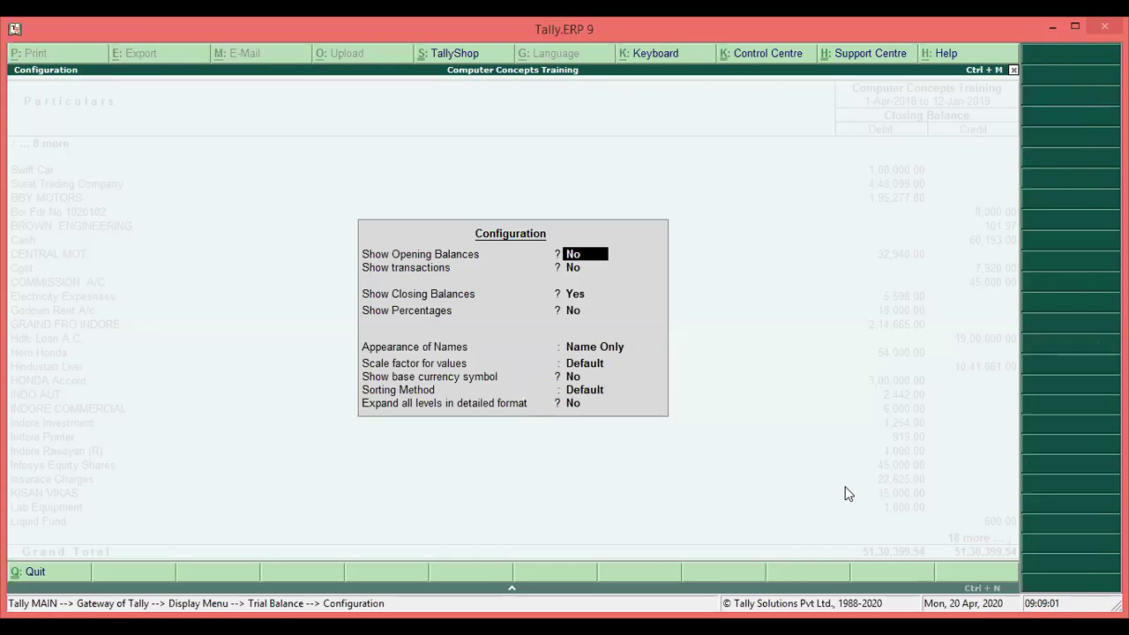
{"action": "key", "text": "Return"}
{"action": "key", "text": "Return"}
{"action": "key", "text": "Return"}
{"action": "key", "text": "Return"}
{"action": "key", "text": "Return"}
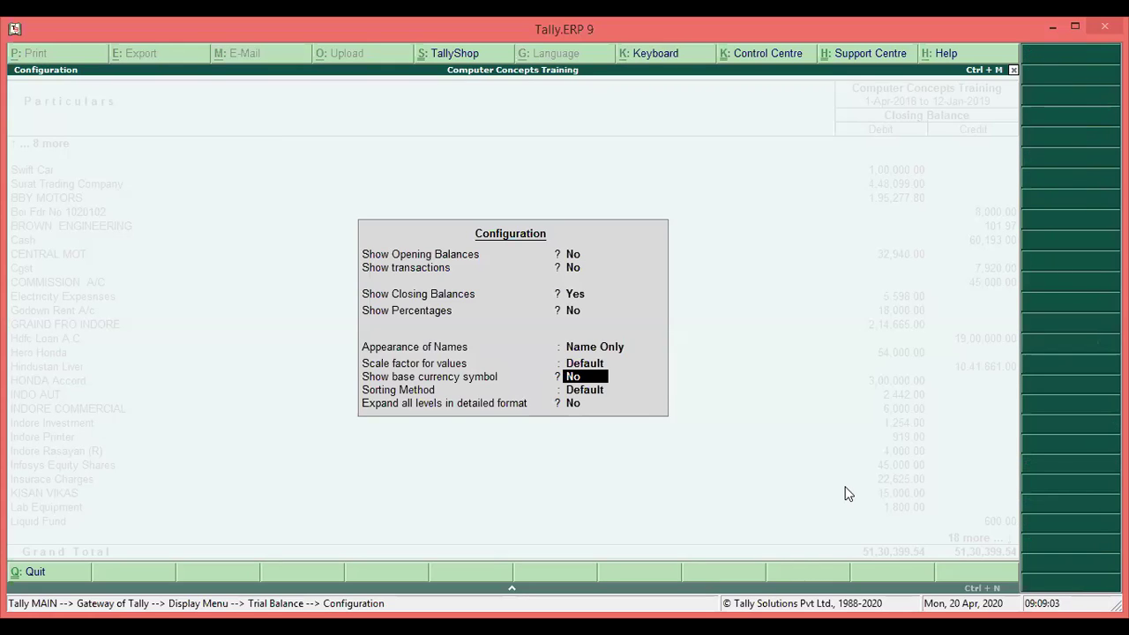
{"action": "key", "text": "Return"}
{"action": "key", "text": "Up"}
{"action": "key", "text": "Return"}
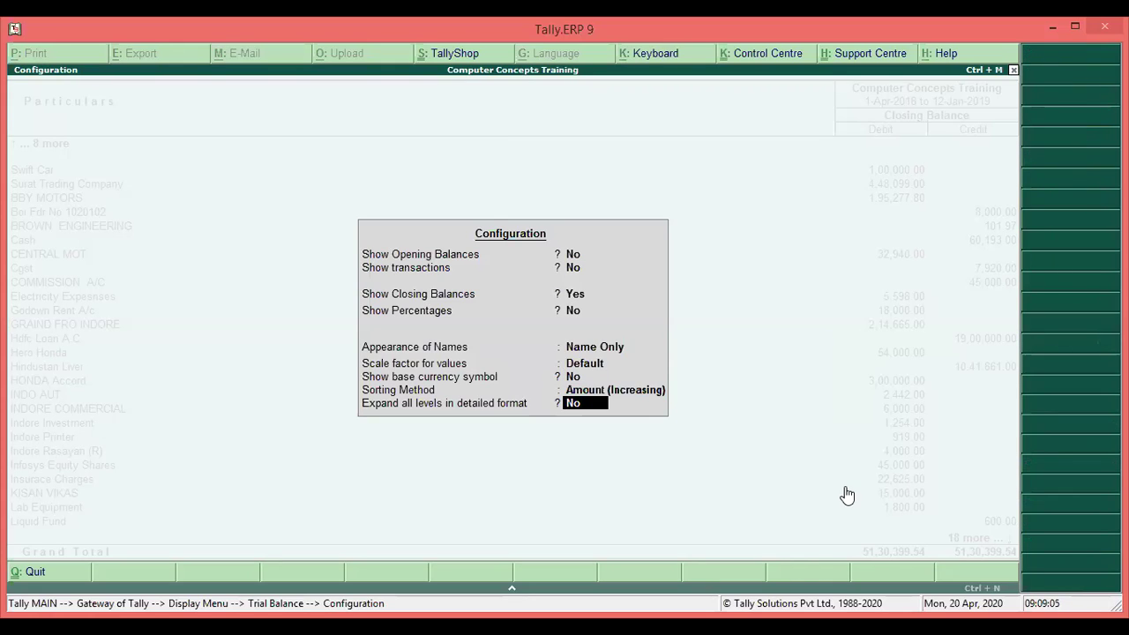
{"action": "key", "text": "Return"}
Go to the start of the sorted Trial Balance and mark SBOI FDR 3879, BROWN ENGINEERING and Water Plastic Industries.
{"action": "key", "text": "Up"}
{"action": "key", "text": "Up"}
{"action": "key", "text": "Up"}
{"action": "key", "text": "Up"}
{"action": "key", "text": "Up"}
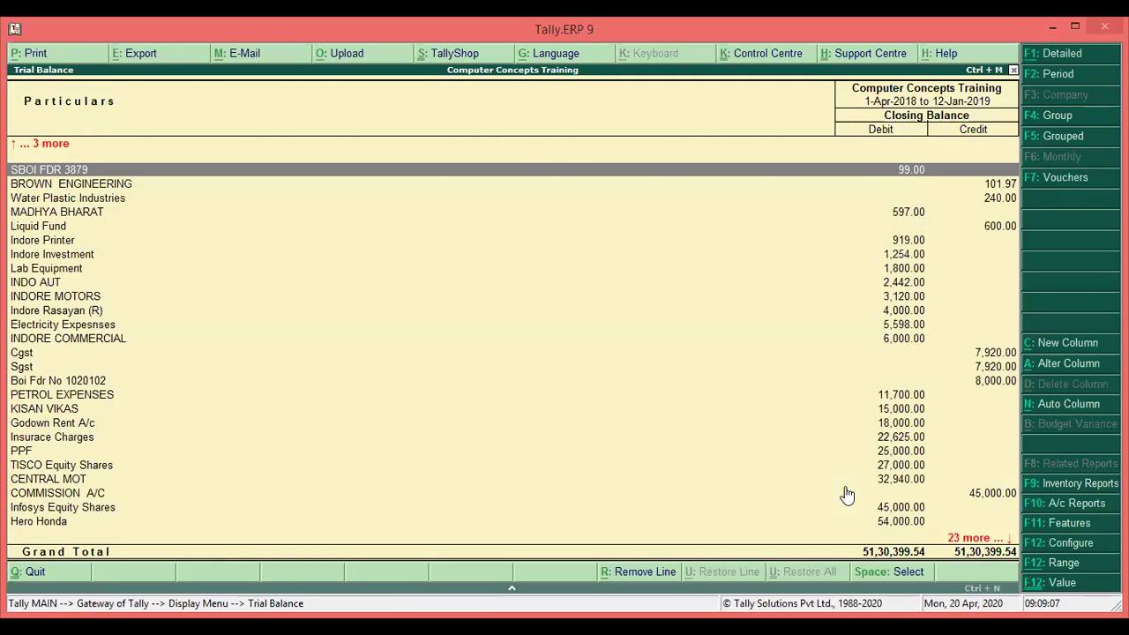
{"action": "key", "text": "Up"}
{"action": "key", "text": "Up"}
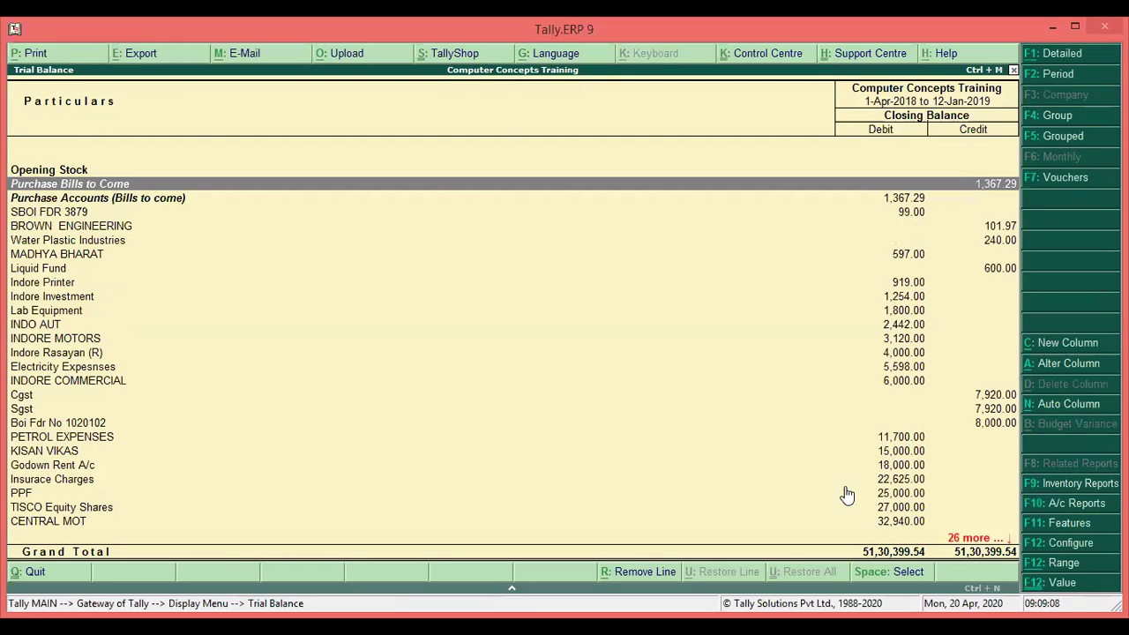
{"action": "key", "text": "Down"}
{"action": "key", "text": "Down"}
{"action": "key", "text": "Down"}
{"action": "key", "text": "Up"}
{"action": "key", "text": "space"}
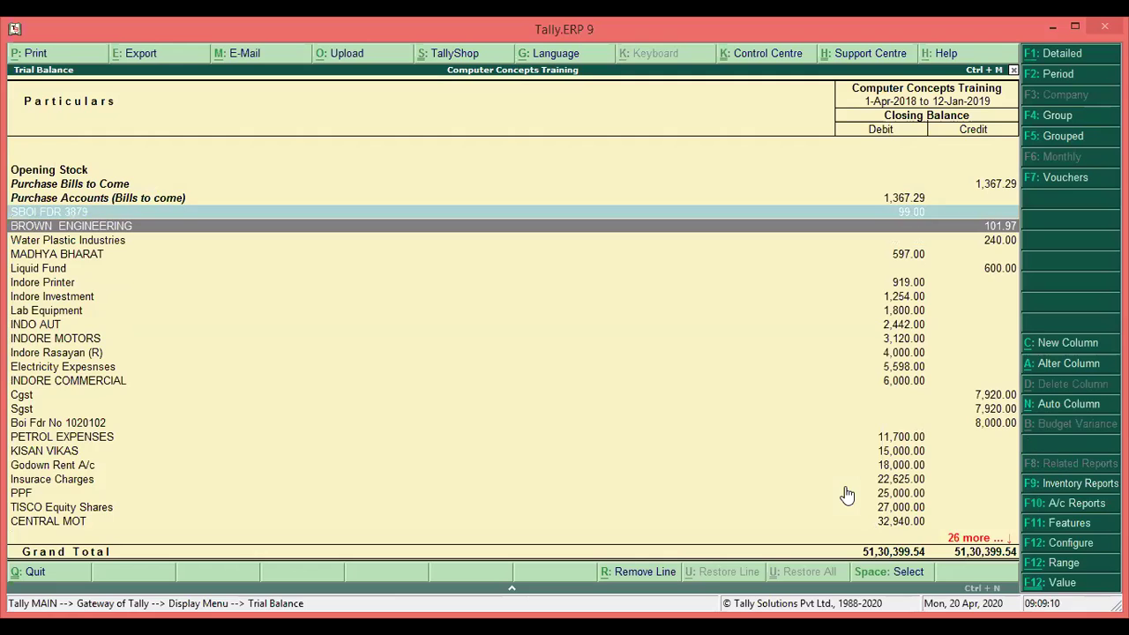
{"action": "key", "text": "space"}
{"action": "key", "text": "space"}
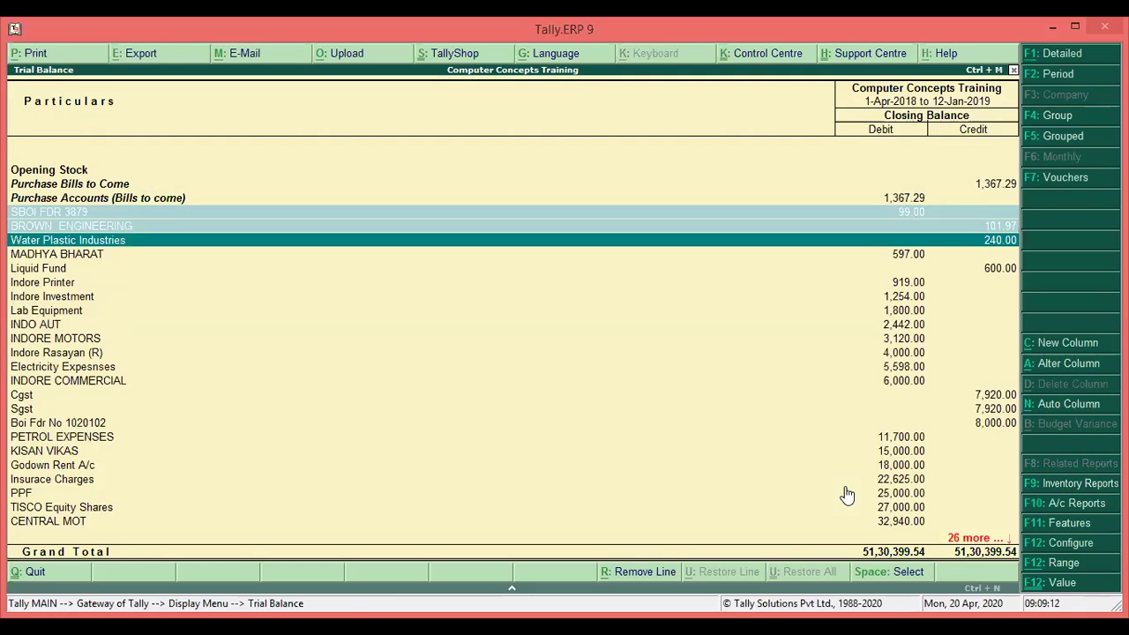
Review the company's Accounting Features from General through Budgets and Scenario Management without changing any option.
{"action": "left_click", "coordinate": [1065, 526]}
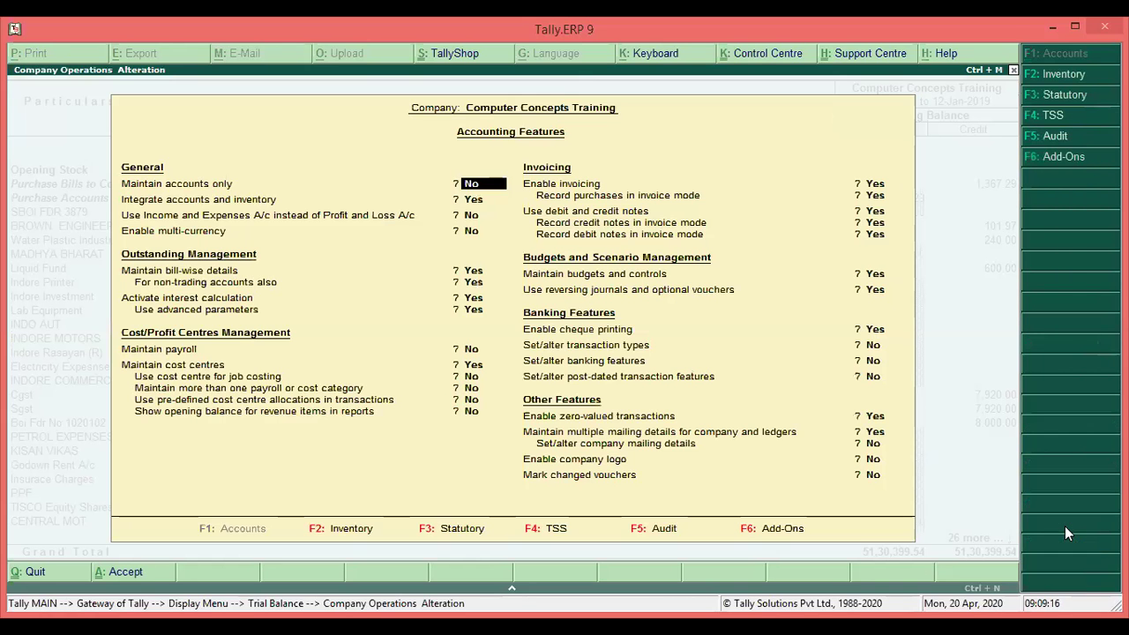
{"action": "key", "text": "Return"}
{"action": "key", "text": "Return"}
{"action": "key", "text": "Return"}
{"action": "key", "text": "Return"}
{"action": "key", "text": "Return"}
{"action": "key", "text": "Return"}
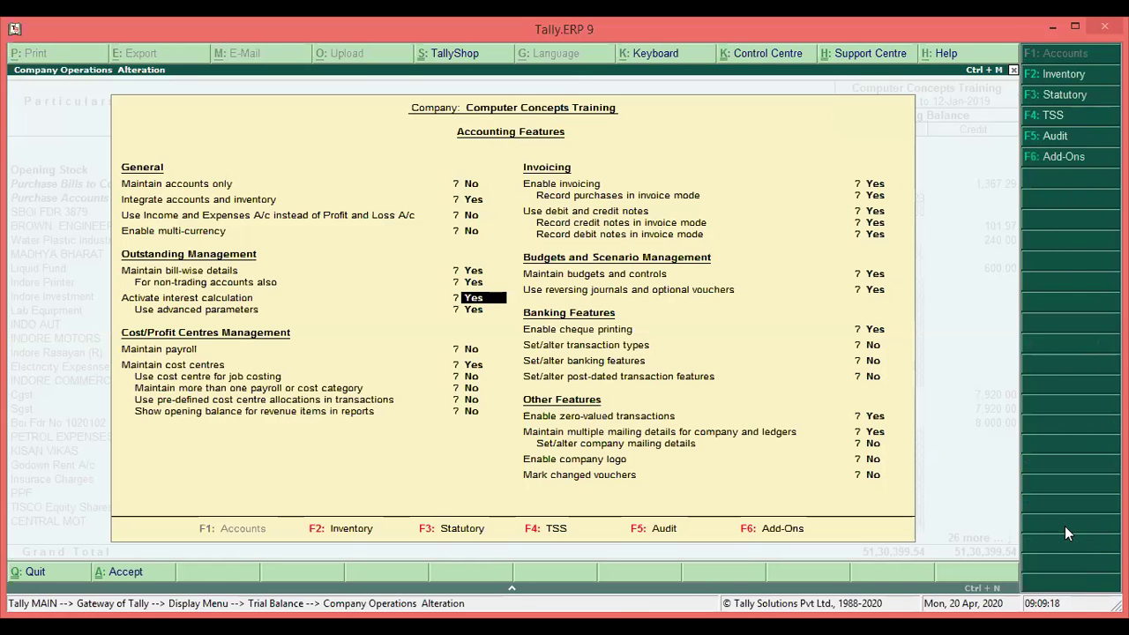
{"action": "key", "text": "Return"}
{"action": "key", "text": "Return"}
{"action": "key", "text": "Return"}
{"action": "key", "text": "Return"}
{"action": "key", "text": "Return"}
{"action": "key", "text": "Return"}
{"action": "key", "text": "Return"}
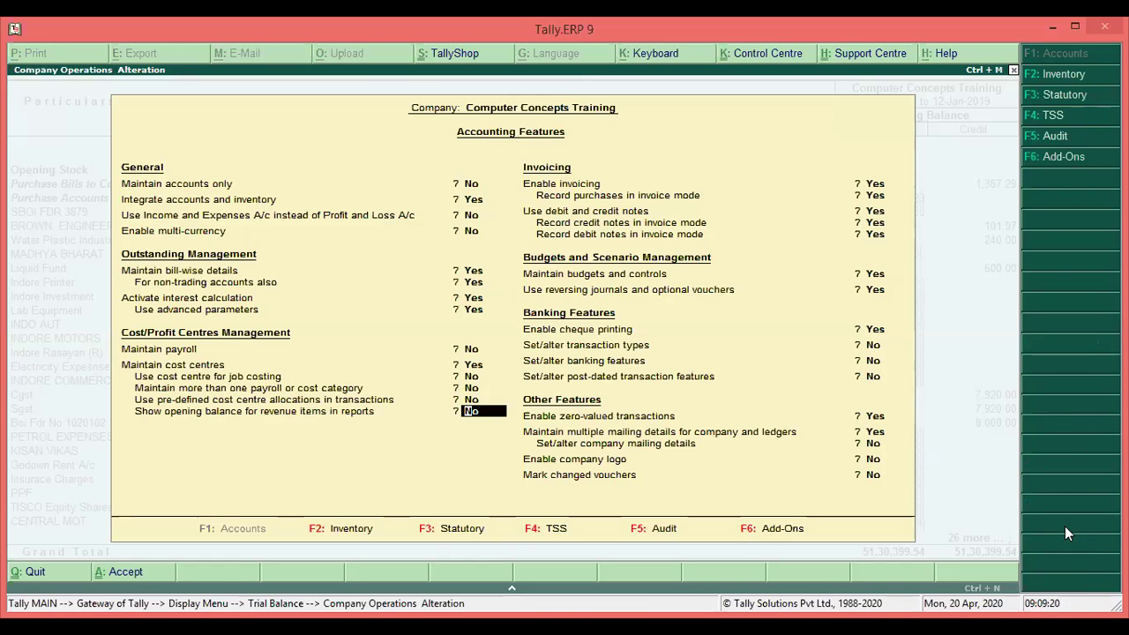
{"action": "key", "text": "Return"}
{"action": "key", "text": "Return"}
{"action": "key", "text": "Return"}
{"action": "key", "text": "Return"}
{"action": "key", "text": "Return"}
{"action": "key", "text": "Return"}
{"action": "key", "text": "Return"}
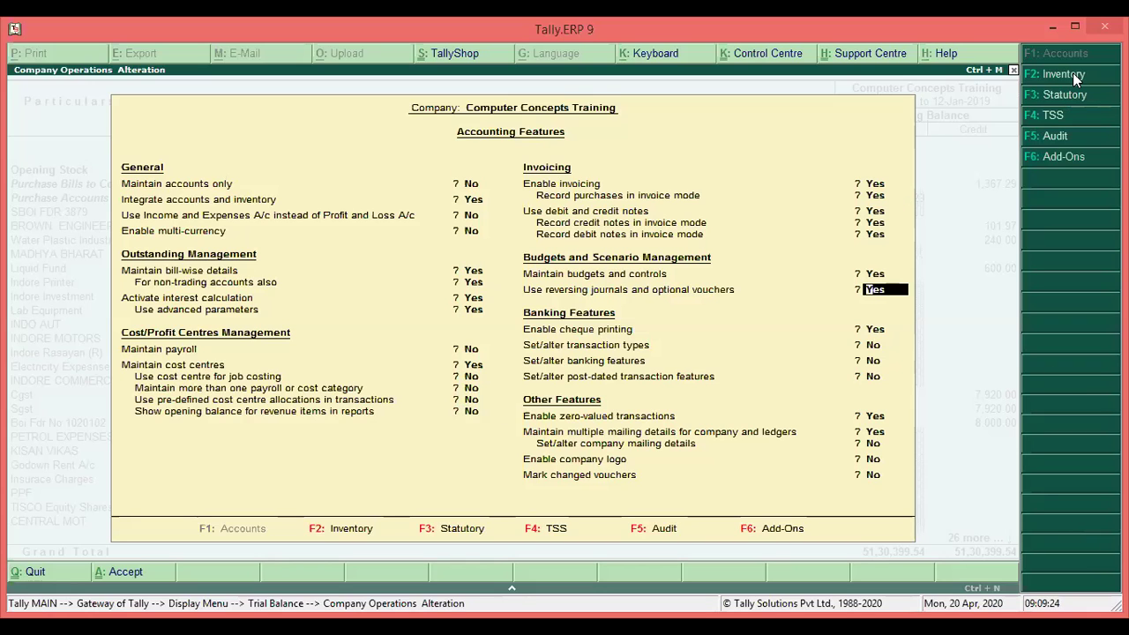
Review the company's Inventory Features through the Storage and Classification options and leave them without changing anything.
{"action": "key", "text": "F2"}
{"action": "key", "text": "Return"}
{"action": "key", "text": "Return"}
{"action": "key", "text": "Return"}
{"action": "key", "text": "Return"}
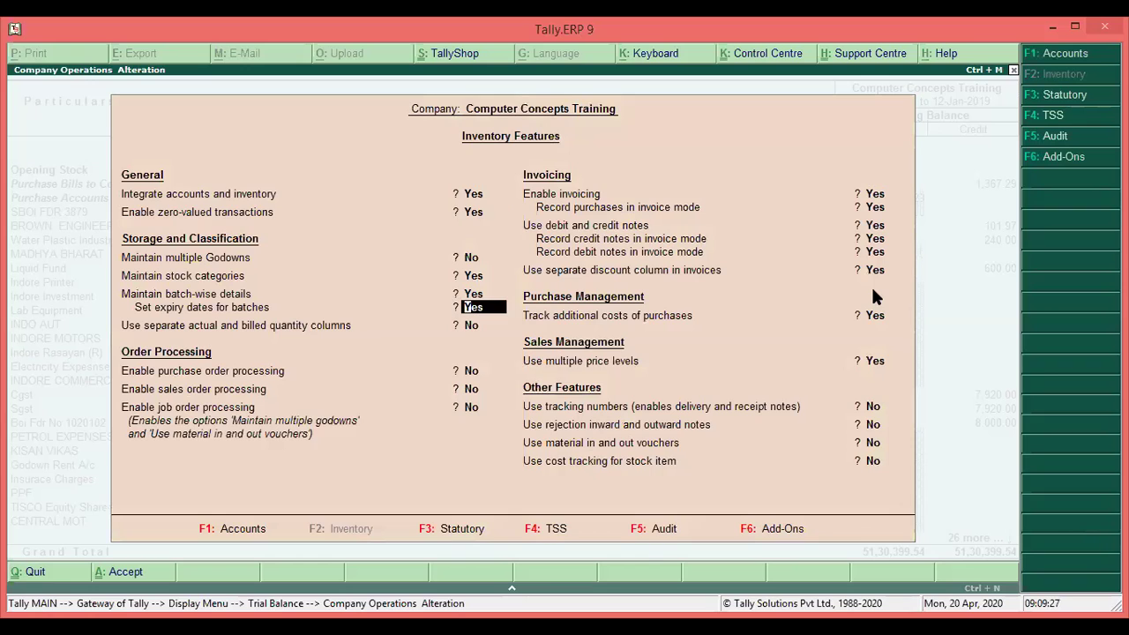
{"action": "key", "text": "Return"}
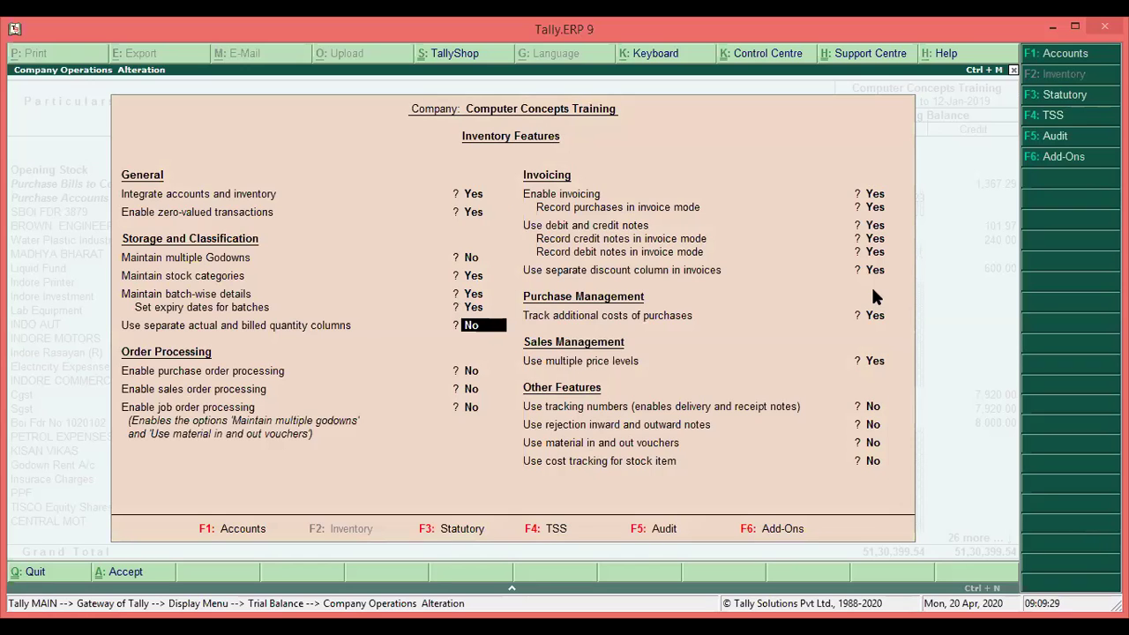
{"action": "key", "text": "Escape"}
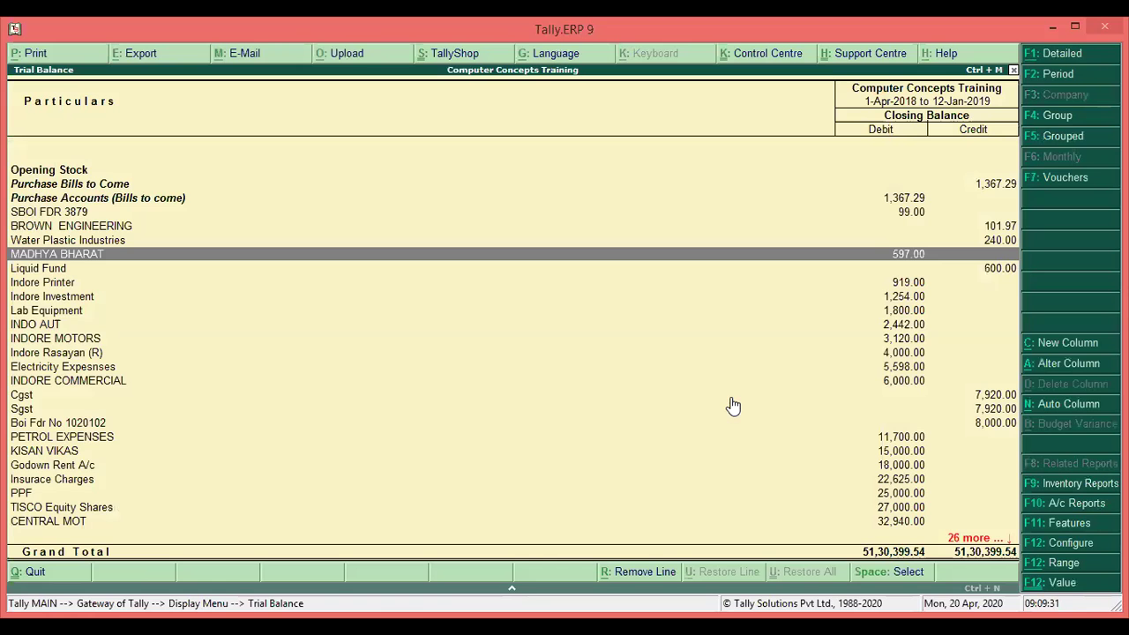
Look through the lowest-amount ledgers in the sorted Trial Balance, from SBOI FDR 3879 to Liquid Fund.
{"action": "key", "text": "Up"}
{"action": "key", "text": "Up"}
{"action": "key", "text": "Up"}
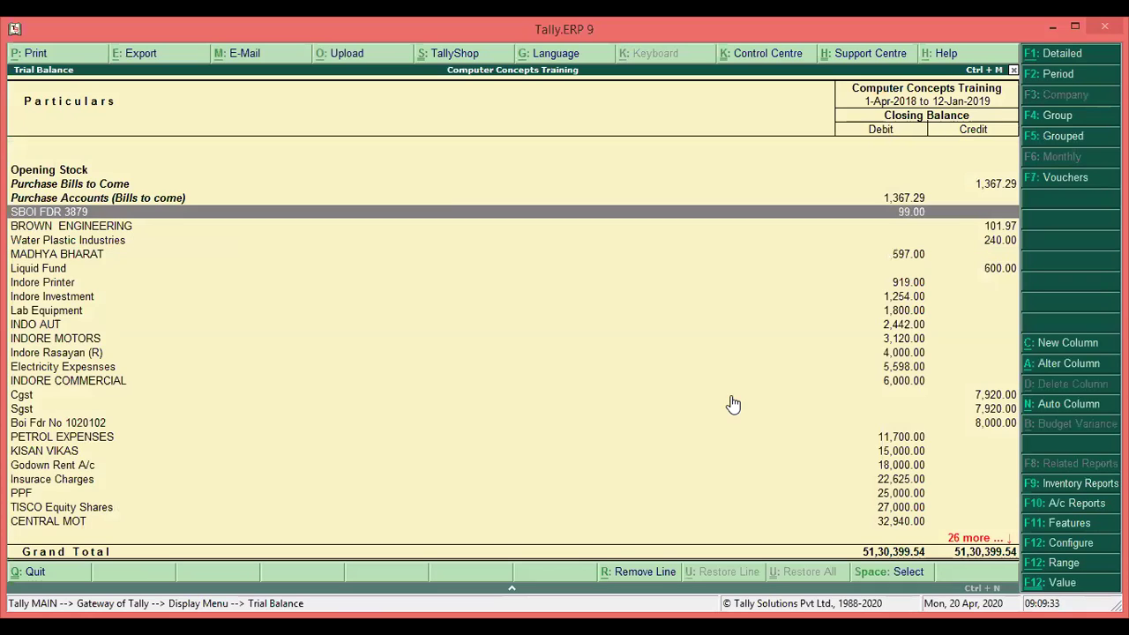
{"action": "key", "text": "Down"}
{"action": "key", "text": "Down"}
{"action": "key", "text": "Down"}
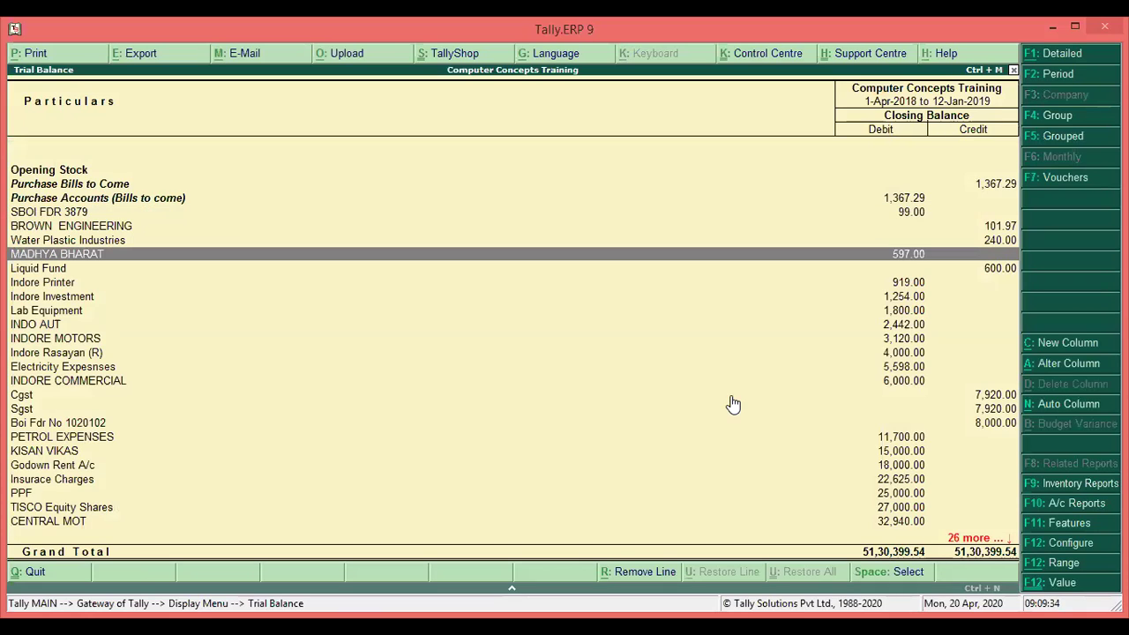
{"action": "key", "text": "Down"}
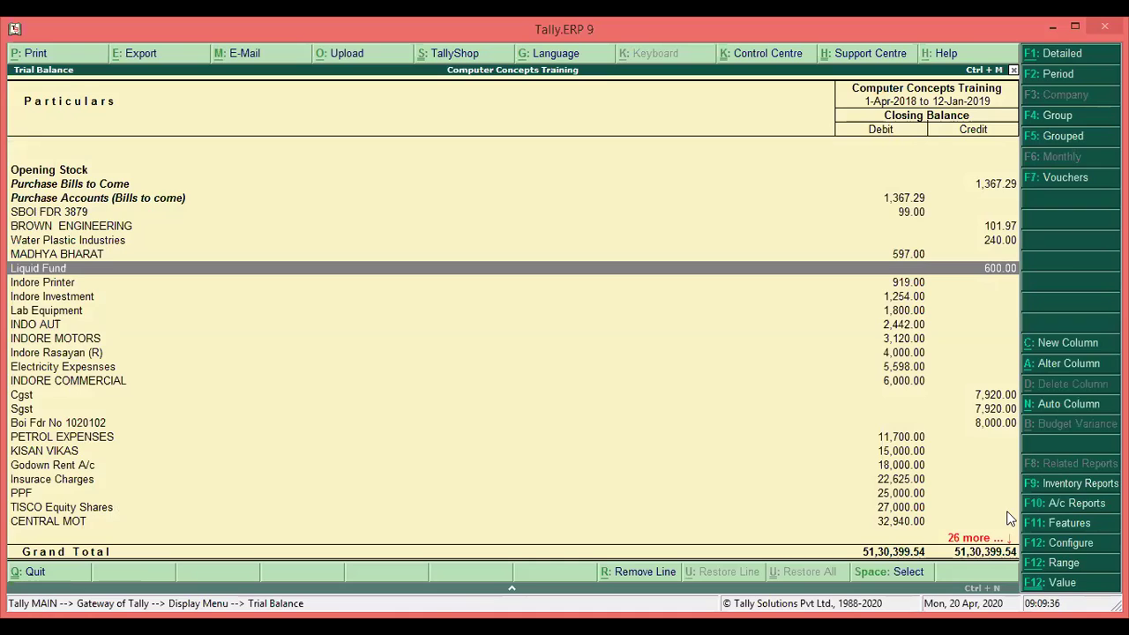
Configure the Trial Balance's Sorting Method as Default, leaving the other options as they are, and return to the report's start.
{"action": "key", "text": "F12"}
{"action": "key", "text": "Down"}
{"action": "key", "text": "Down"}
{"action": "key", "text": "Down"}
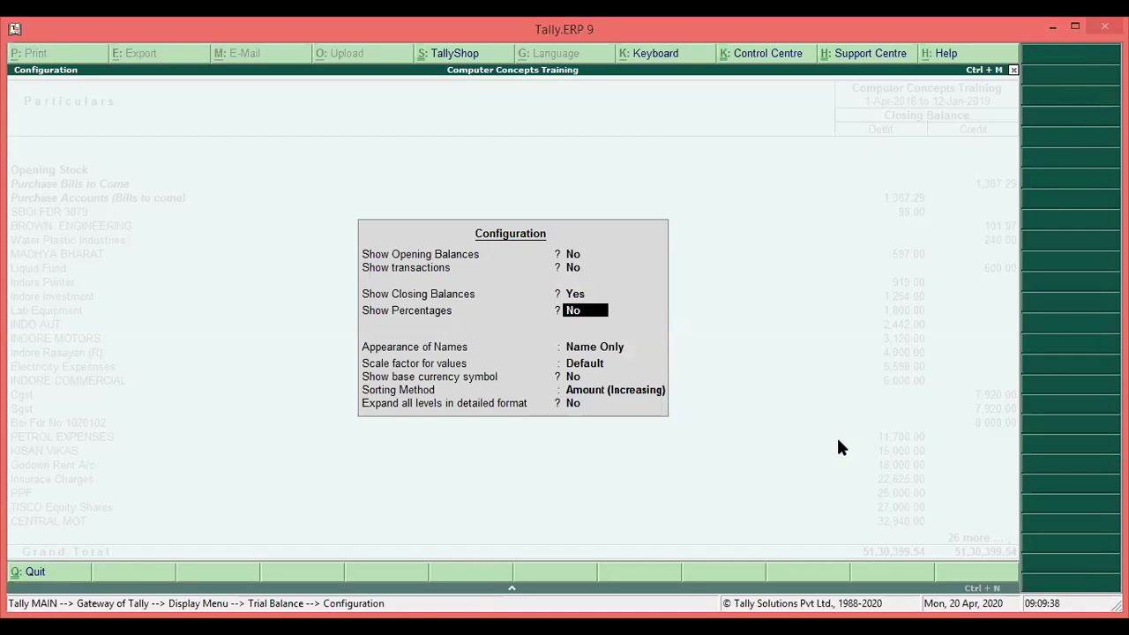
{"action": "key", "text": "Down"}
{"action": "key", "text": "Down"}
{"action": "key", "text": "Down"}
{"action": "key", "text": "Down"}
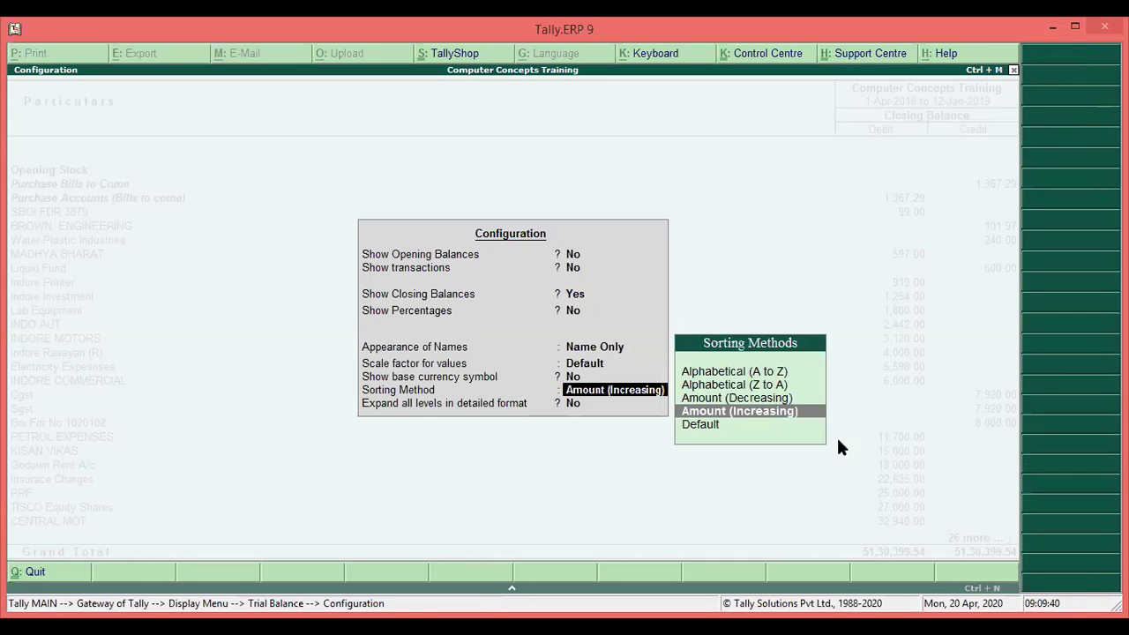
{"action": "key", "text": "Down"}
{"action": "key", "text": "Return"}
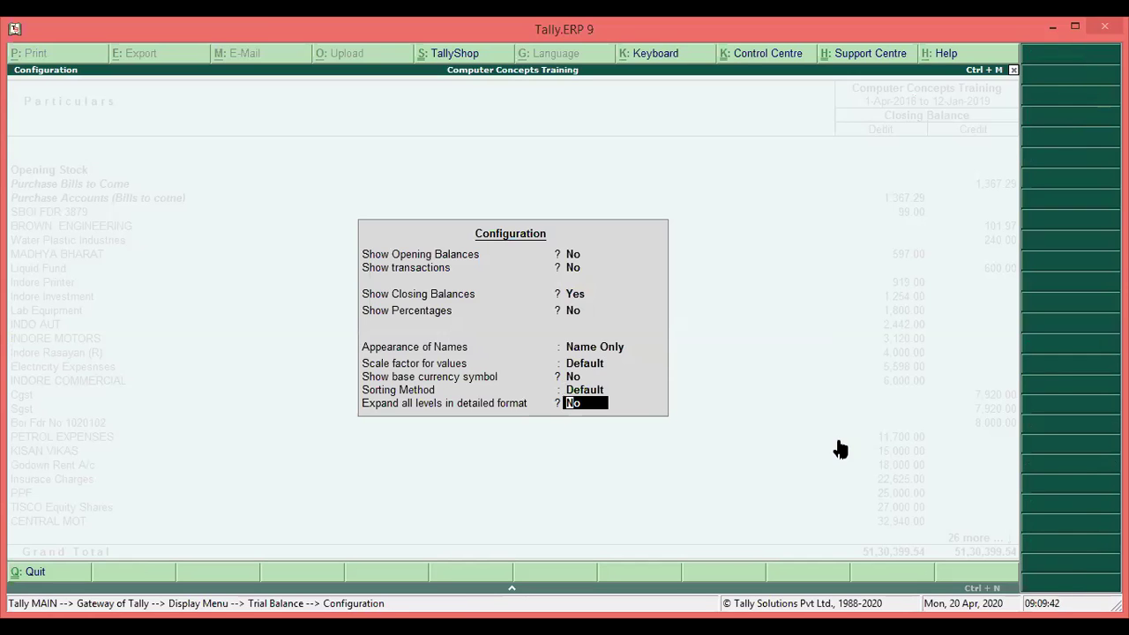
{"action": "key", "text": "Return"}
{"action": "key", "text": "Up"}
{"action": "key", "text": "Up"}
{"action": "key", "text": "Up"}
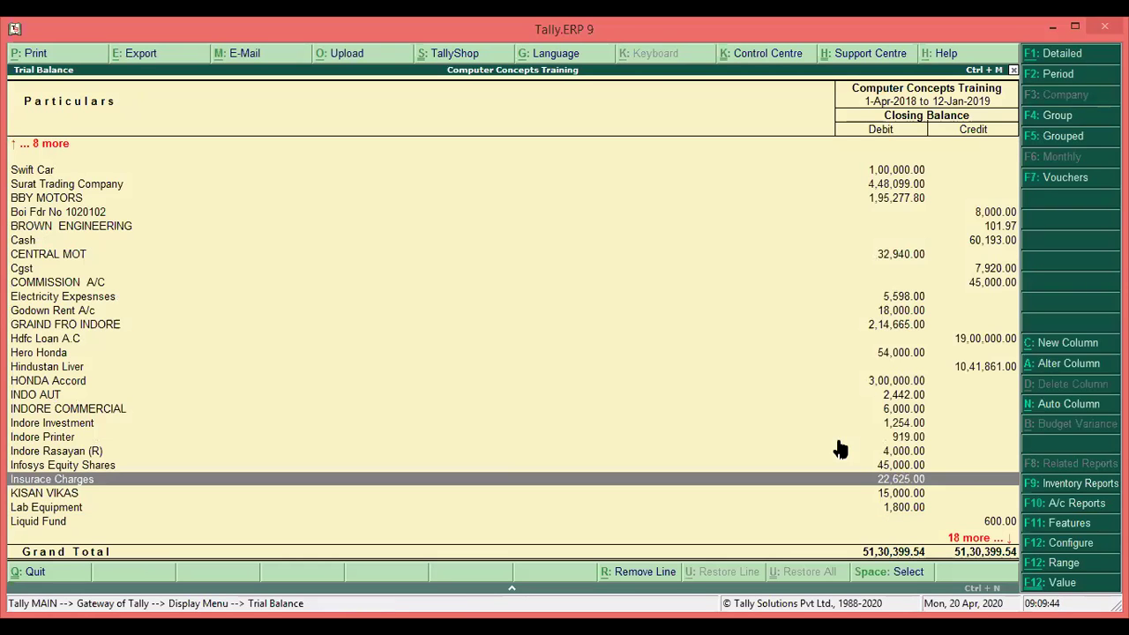
{"action": "key", "text": "Home"}
Close the ledger-wise Trial Balance, reopen it from the Gateway's display reports and show it in detailed format.
{"action": "key", "text": "Escape"}
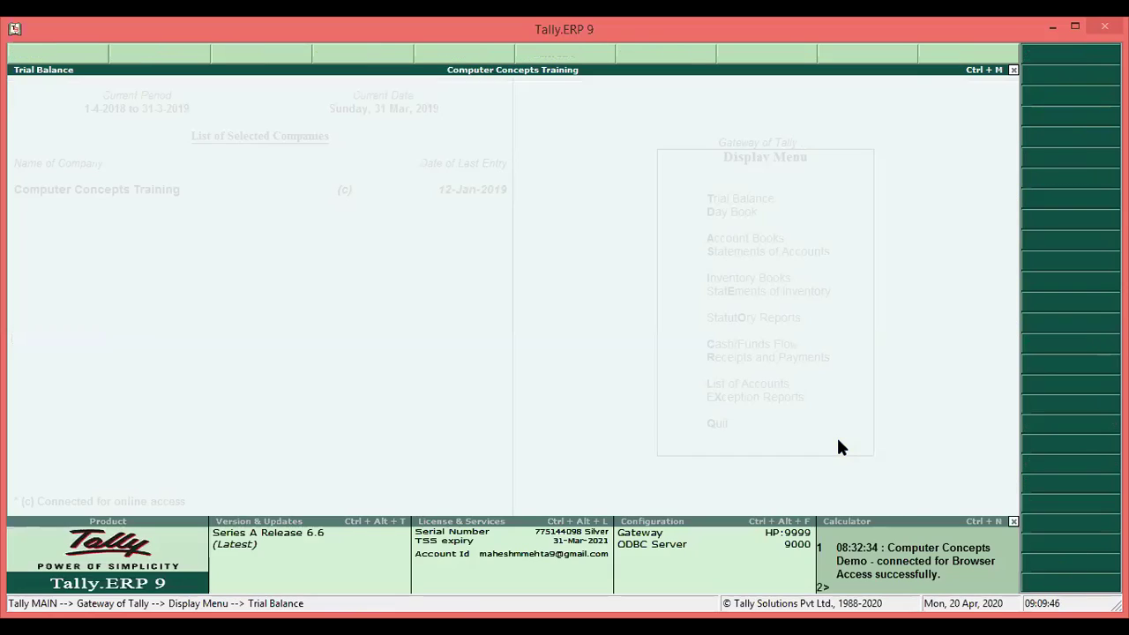
{"action": "key", "text": "Escape"}
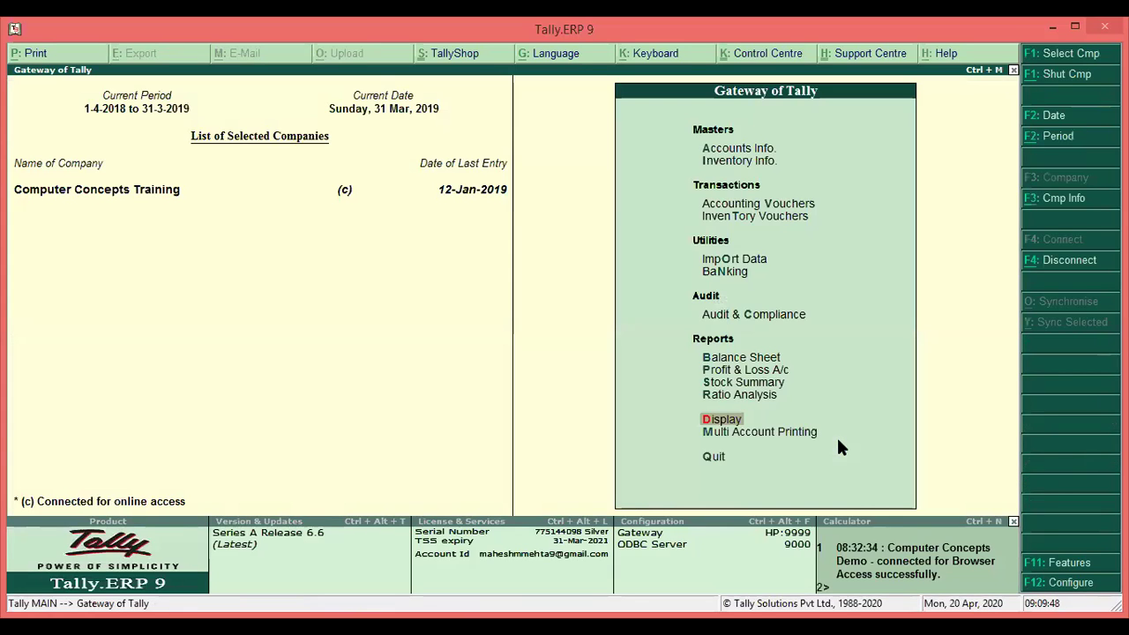
{"action": "key", "text": "Return"}
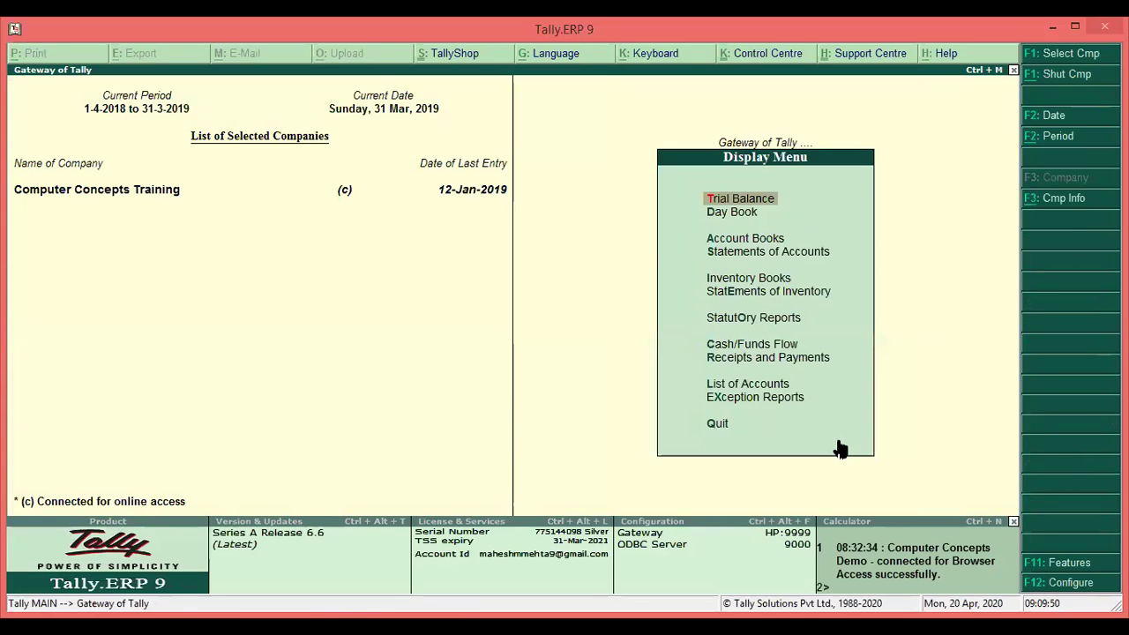
{"action": "key", "text": "Return"}
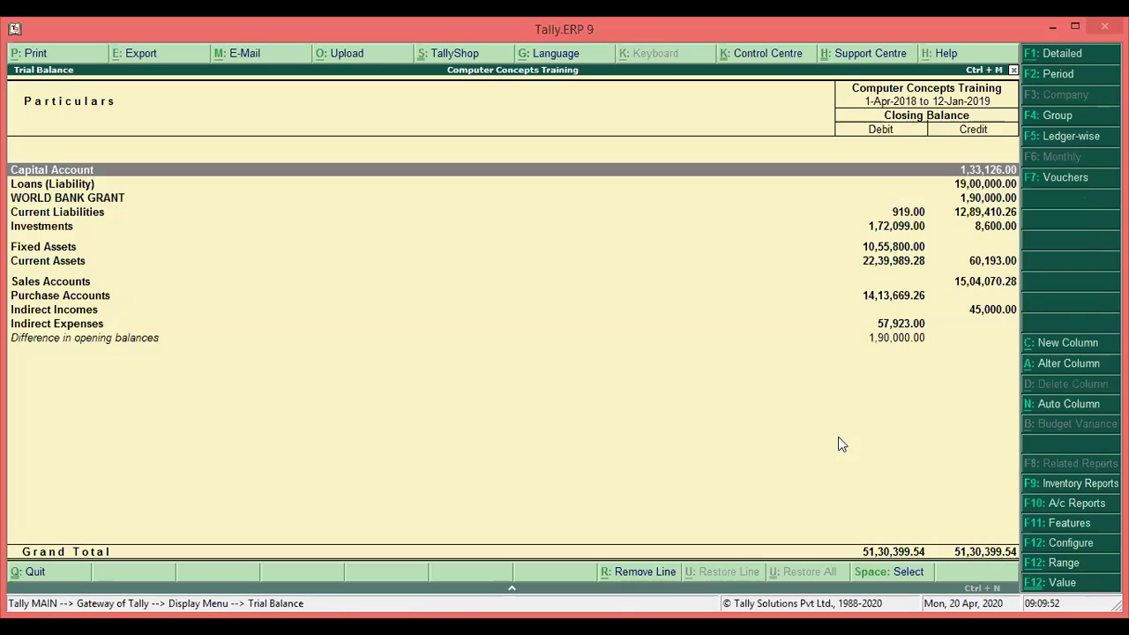
{"action": "left_click", "coordinate": [1088, 57]}
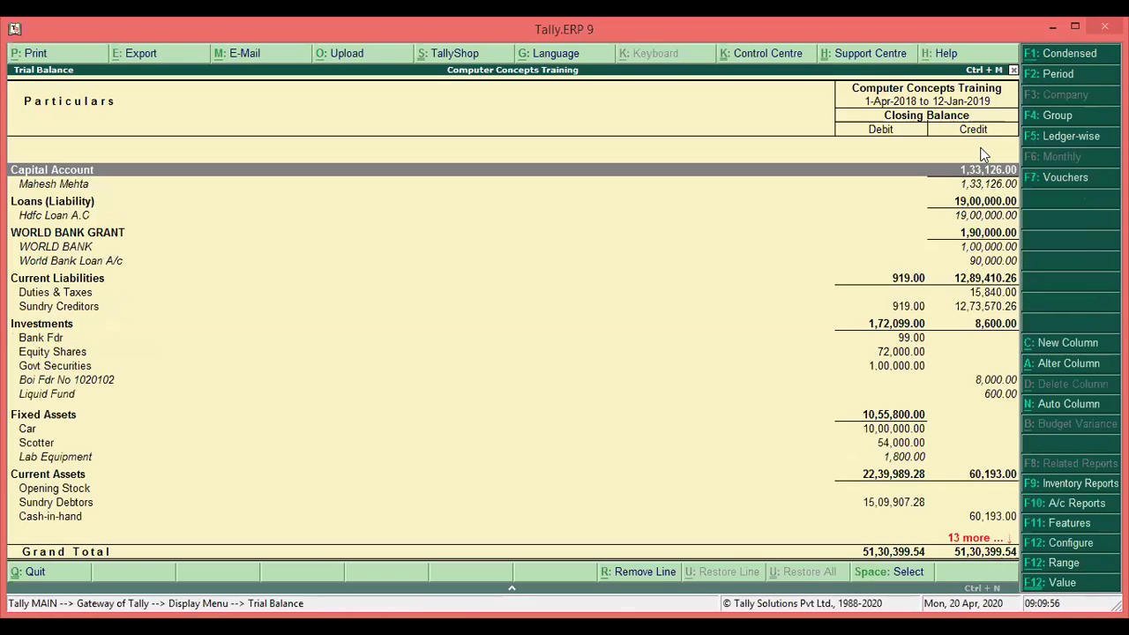
Open the Sundry Creditors group under Current Liabilities for alteration from the Trial Balance, then leave it without saving.
{"action": "key", "text": "Down"}
{"action": "key", "text": "Down"}
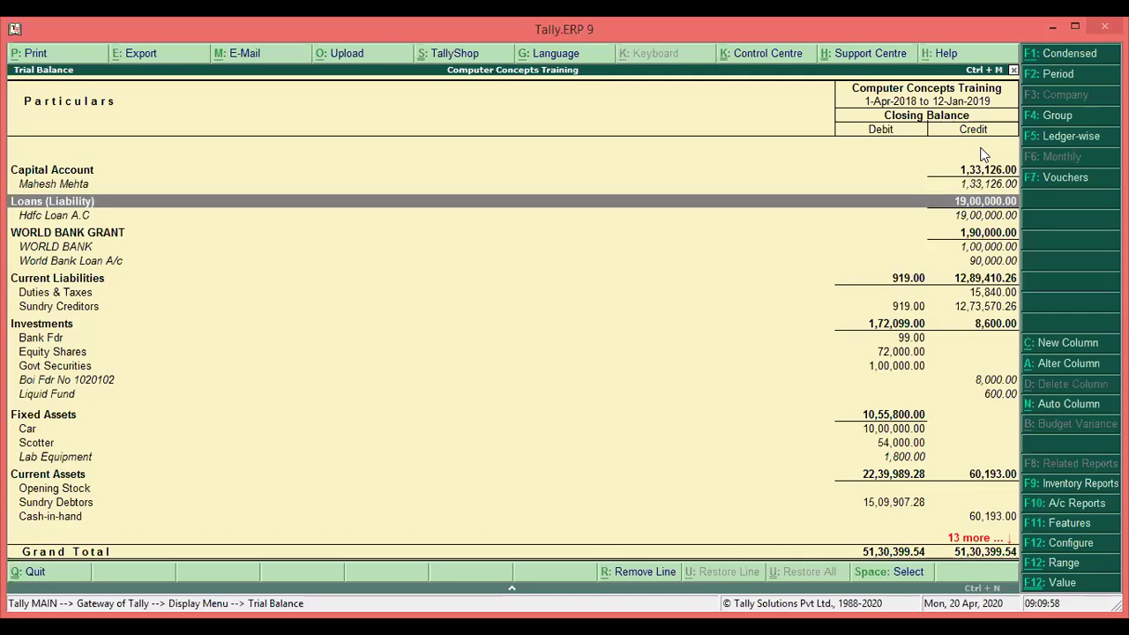
{"action": "key", "text": "Down"}
{"action": "key", "text": "Down"}
{"action": "key", "text": "Down"}
{"action": "key", "text": "Down"}
{"action": "key", "text": "Down"}
{"action": "key", "text": "Down"}
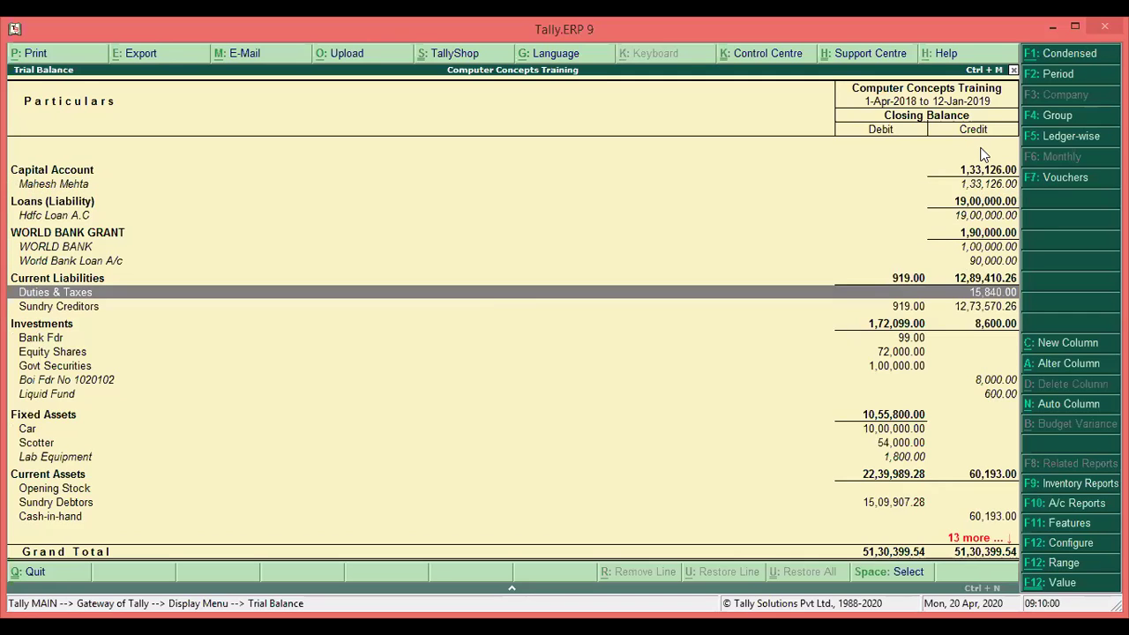
{"action": "key", "text": "Down"}
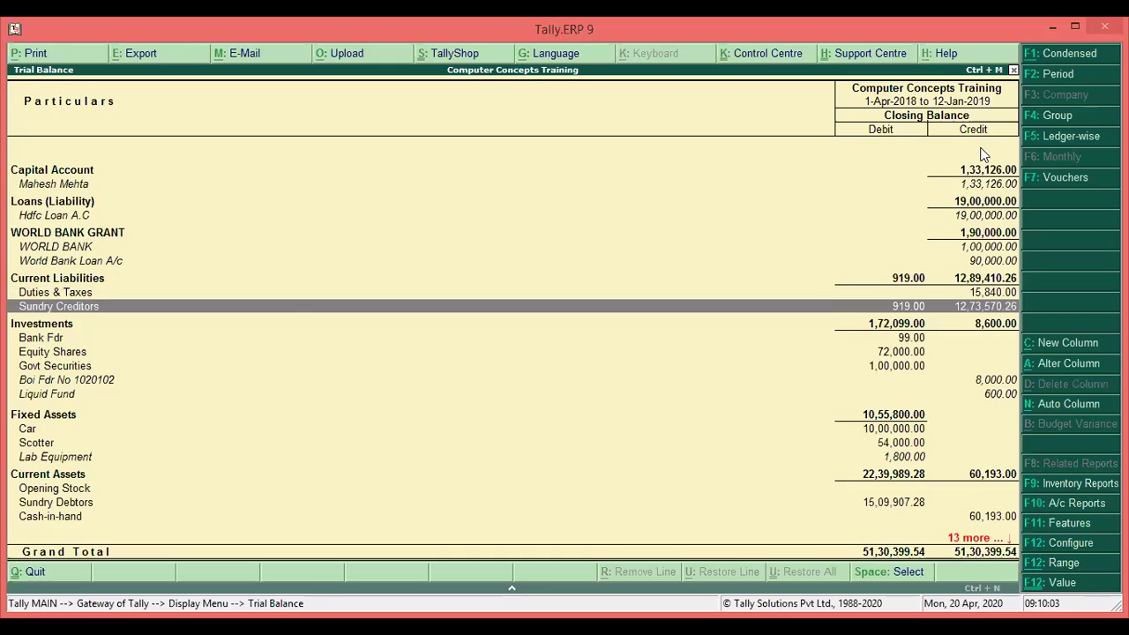
{"action": "key", "text": "ctrl+Return"}
{"action": "key", "text": "BackSpace"}
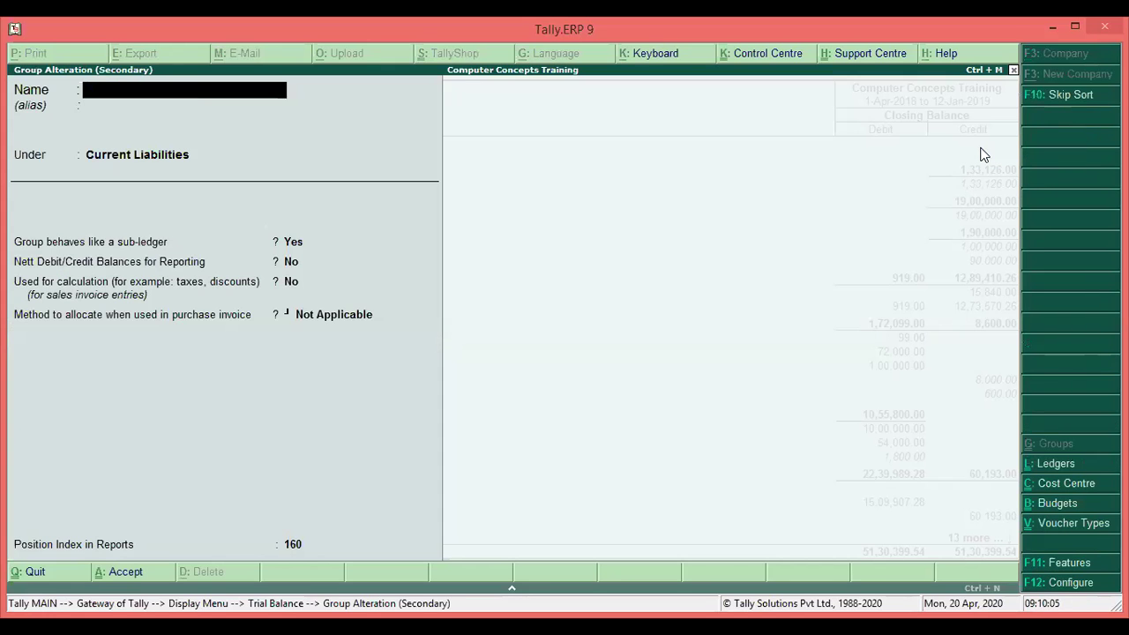
{"action": "key", "text": "Escape"}
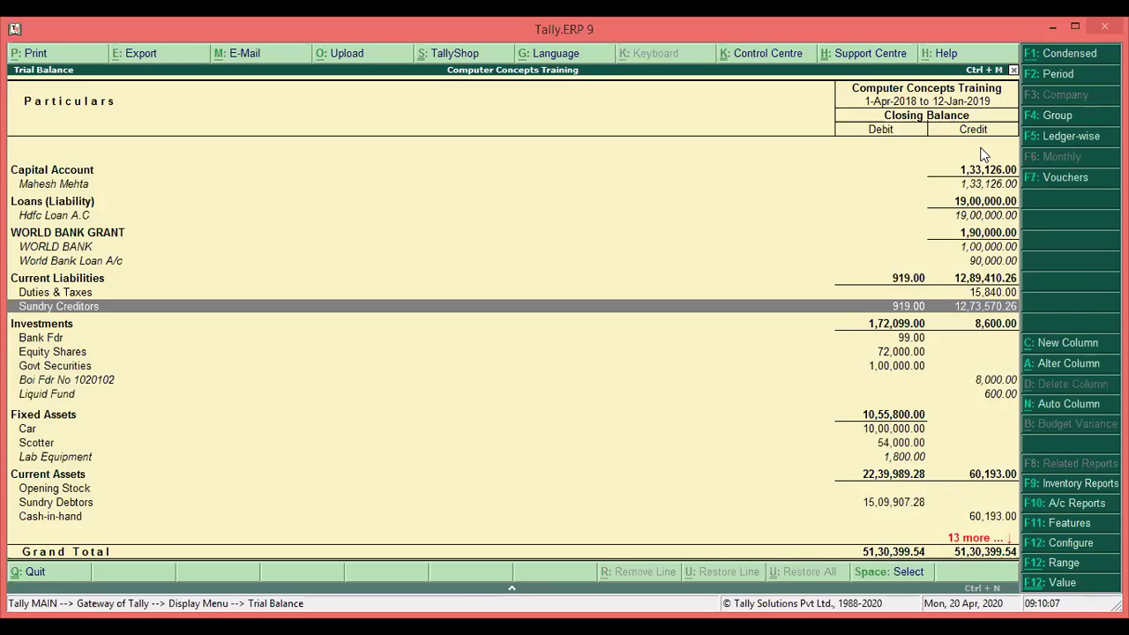
Configure the Trial Balance to expand all levels in detailed format by setting that option to Yes.
{"action": "key", "text": "Down"}
{"action": "key", "text": "Down"}
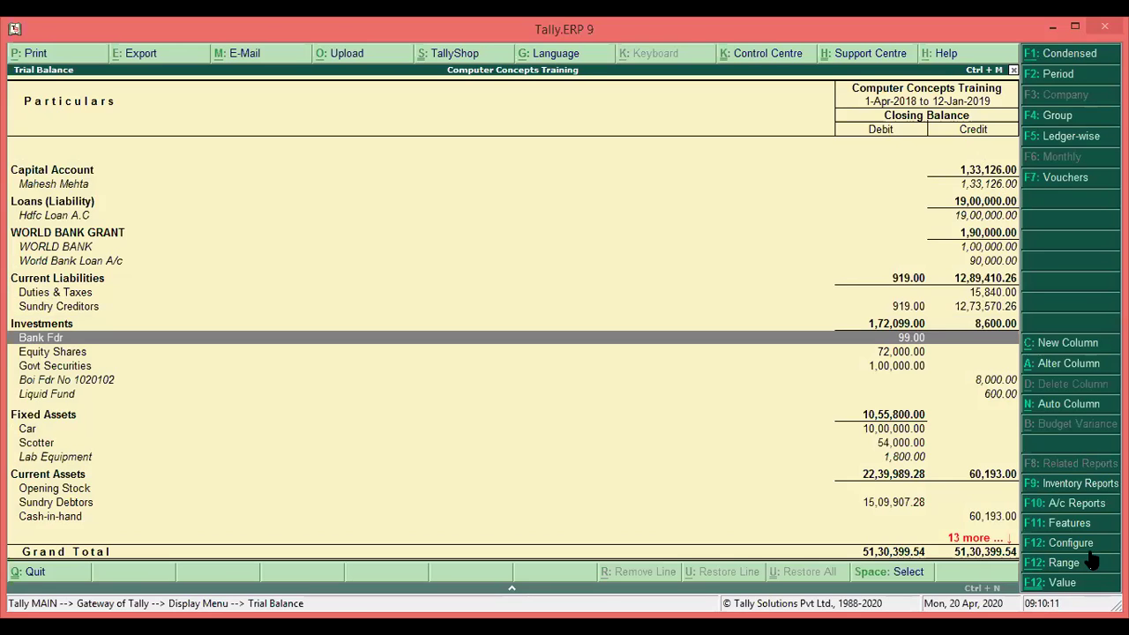
{"action": "key", "text": "F12"}
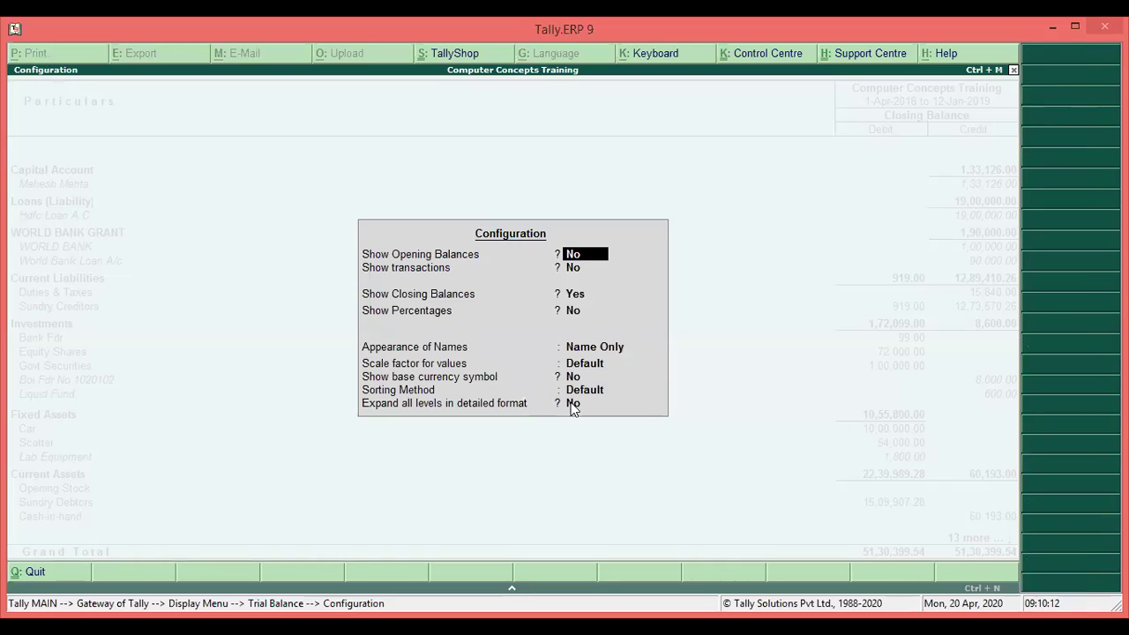
{"action": "left_click", "coordinate": [572, 406]}
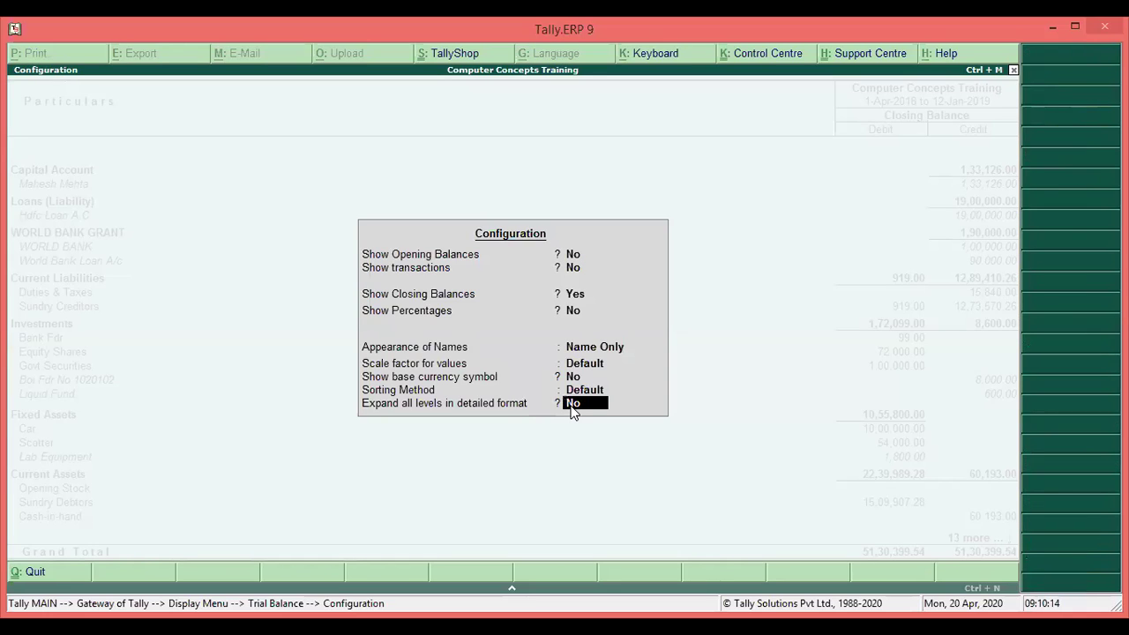
{"action": "type", "text": "y"}
{"action": "key", "text": "Return"}
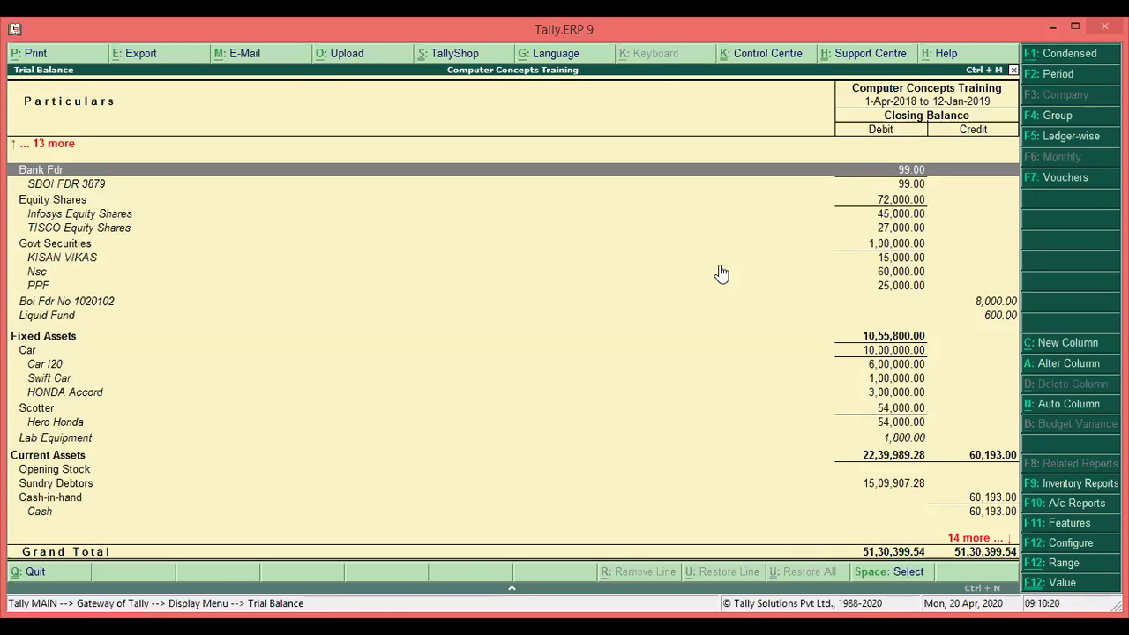
Look over the expanded Trial Balance from Equity Shares back up to the WORLD BANK GRANT ledgers.
{"action": "key", "text": "Down"}
{"action": "key", "text": "Down"}
{"action": "key", "text": "Down"}
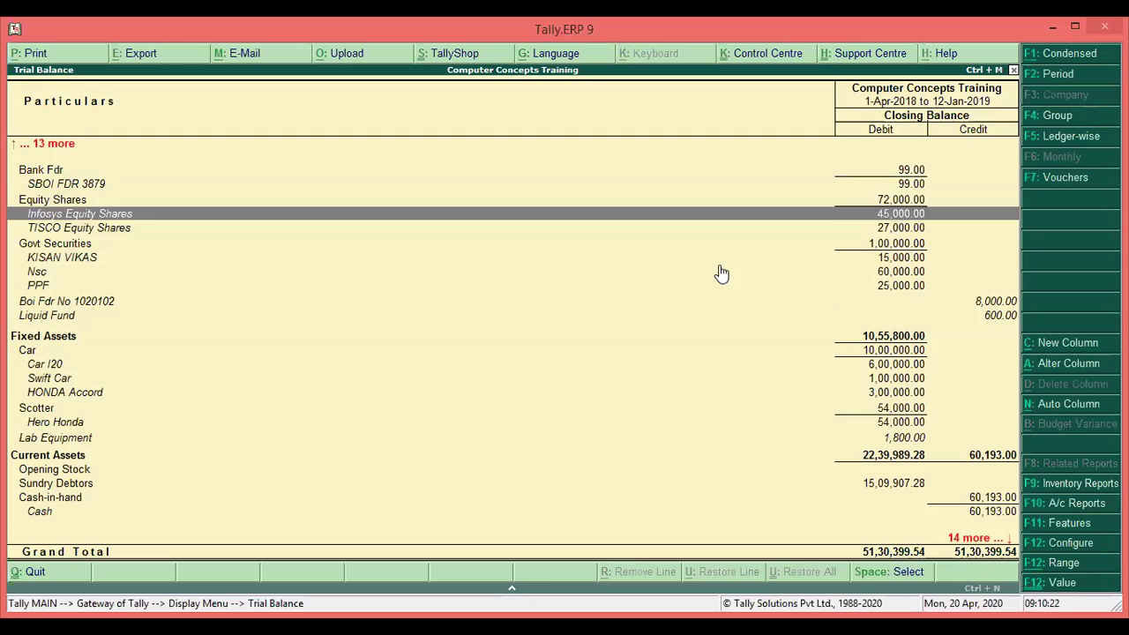
{"action": "key", "text": "Up"}
{"action": "key", "text": "Up"}
{"action": "key", "text": "Up"}
{"action": "key", "text": "Up"}
{"action": "key", "text": "Up"}
{"action": "key", "text": "Up"}
{"action": "key", "text": "Up"}
{"action": "key", "text": "Up"}
{"action": "key", "text": "Up"}
{"action": "key", "text": "Up"}
{"action": "key", "text": "Up"}
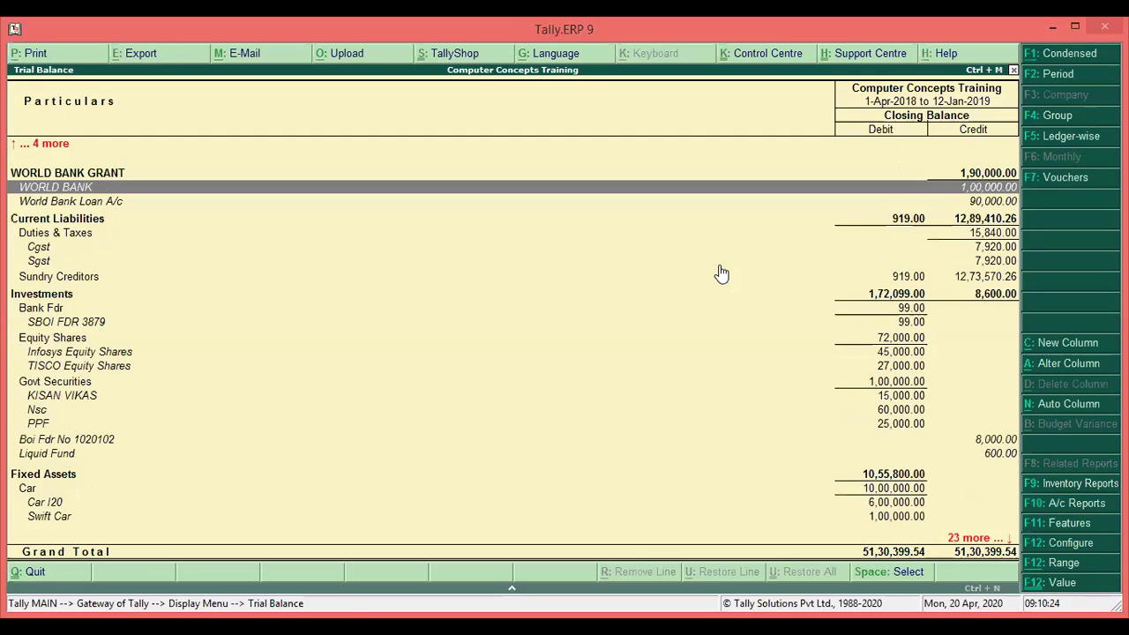
Examine the ledgers listed under the Investments subgroups Bank Fdr, Equity Shares and Govt Securities in the expanded Trial Balance.
{"action": "left_click", "coordinate": [721, 276]}
{"action": "key", "text": "Down"}
{"action": "key", "text": "Down"}
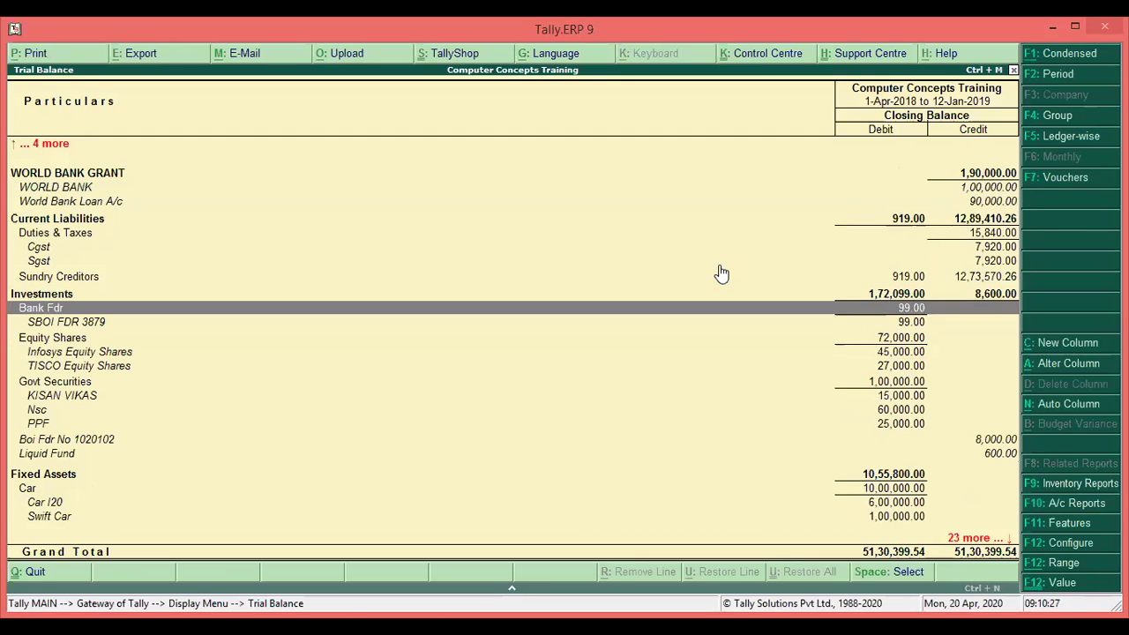
{"action": "key", "text": "Down"}
{"action": "key", "text": "Down"}
{"action": "key", "text": "Down"}
{"action": "key", "text": "Down"}
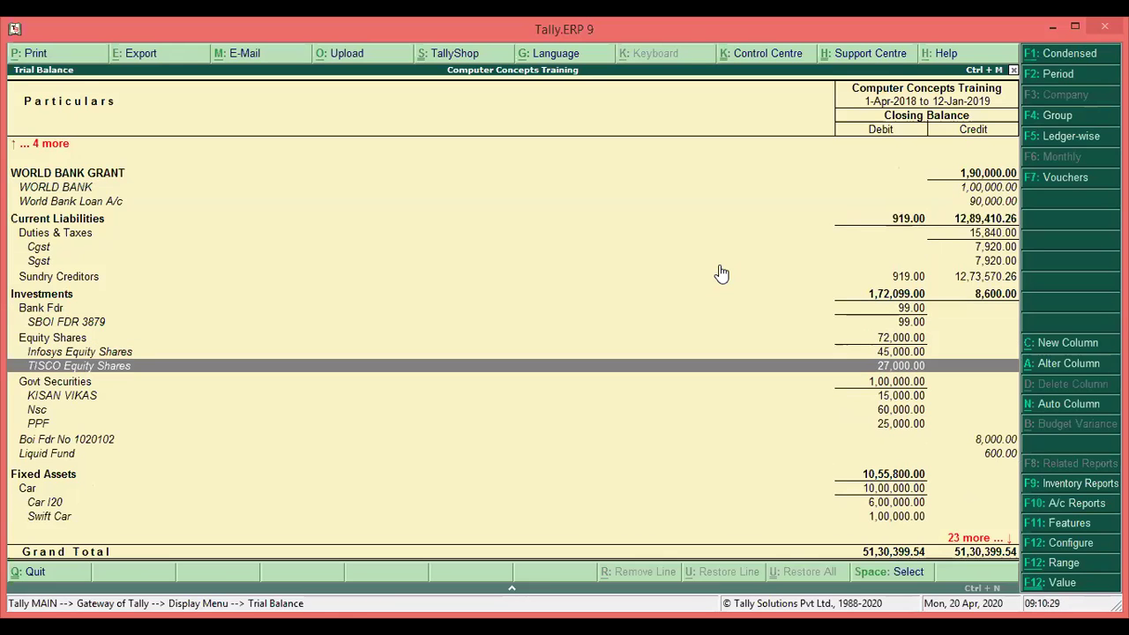
{"action": "key", "text": "Down"}
{"action": "key", "text": "Down"}
{"action": "key", "text": "Down"}
{"action": "key", "text": "Down"}
{"action": "key", "text": "Down"}
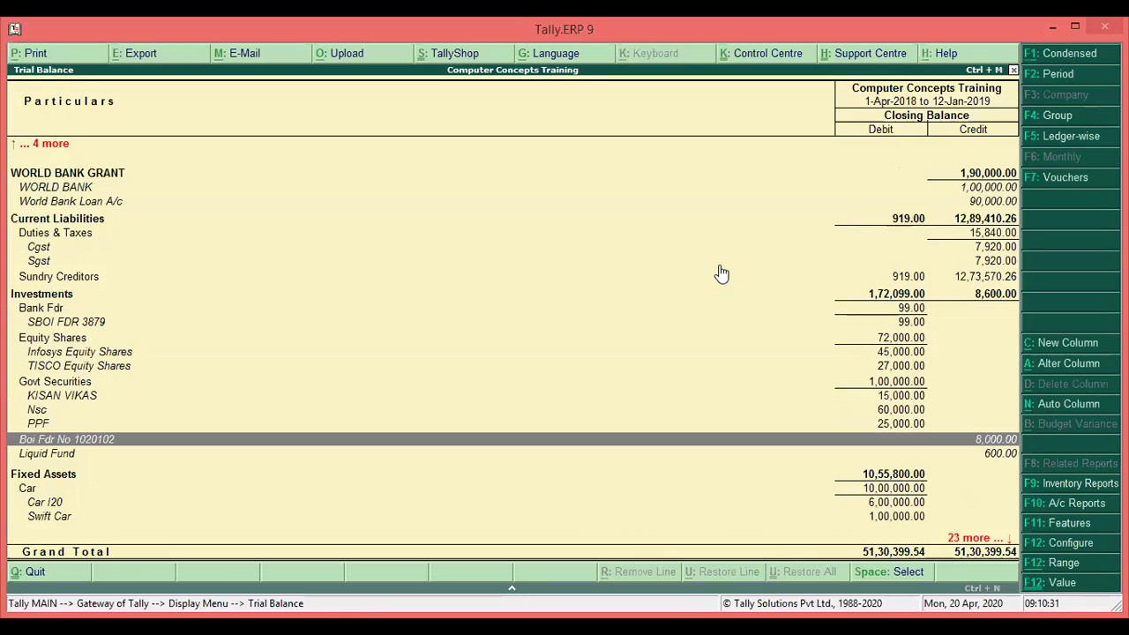
Examine the expanded Fixed Assets and Current Assets groups, including Car, Scotter, Cash-in-hand and Sundry Debtors.
{"action": "key", "text": "Down"}
{"action": "key", "text": "Down"}
{"action": "key", "text": "Down"}
{"action": "key", "text": "Down"}
{"action": "key", "text": "Down"}
{"action": "key", "text": "Up"}
{"action": "key", "text": "Up"}
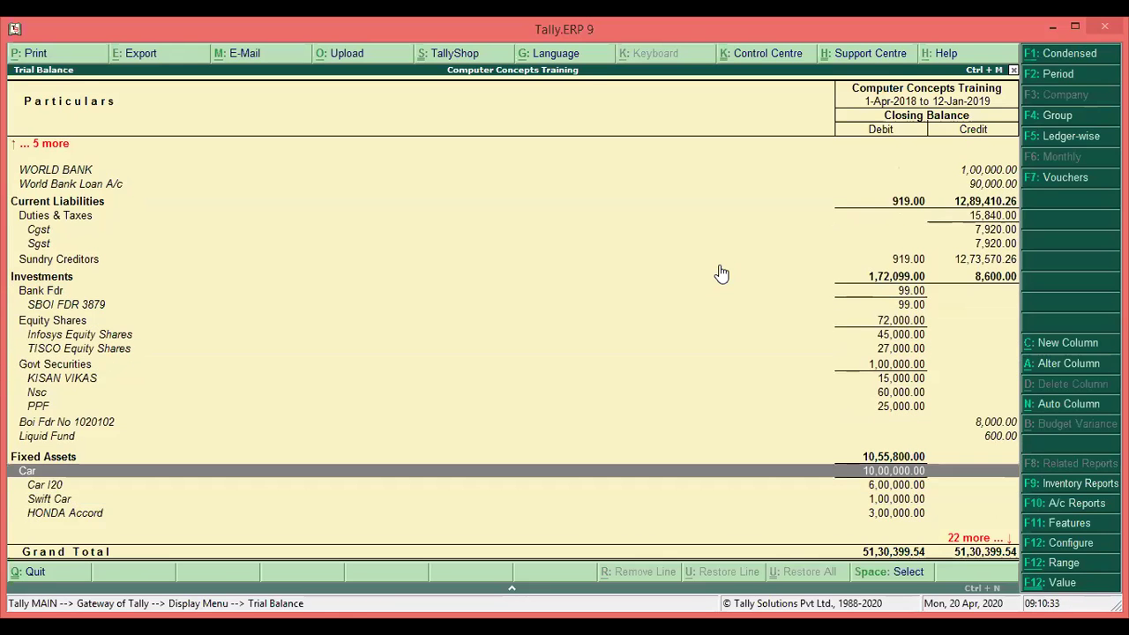
{"action": "key", "text": "Down"}
{"action": "key", "text": "Down"}
{"action": "key", "text": "Down"}
{"action": "key", "text": "Down"}
{"action": "key", "text": "Down"}
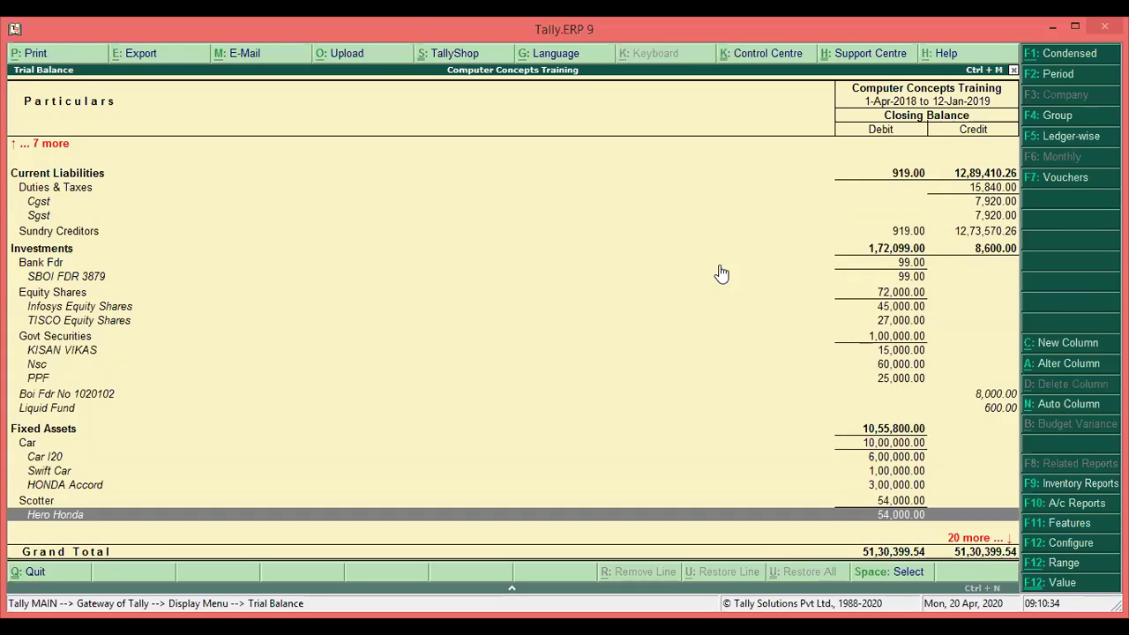
{"action": "key", "text": "Down"}
{"action": "key", "text": "Down"}
{"action": "key", "text": "Down"}
{"action": "key", "text": "Down"}
{"action": "key", "text": "Down"}
{"action": "key", "text": "Down"}
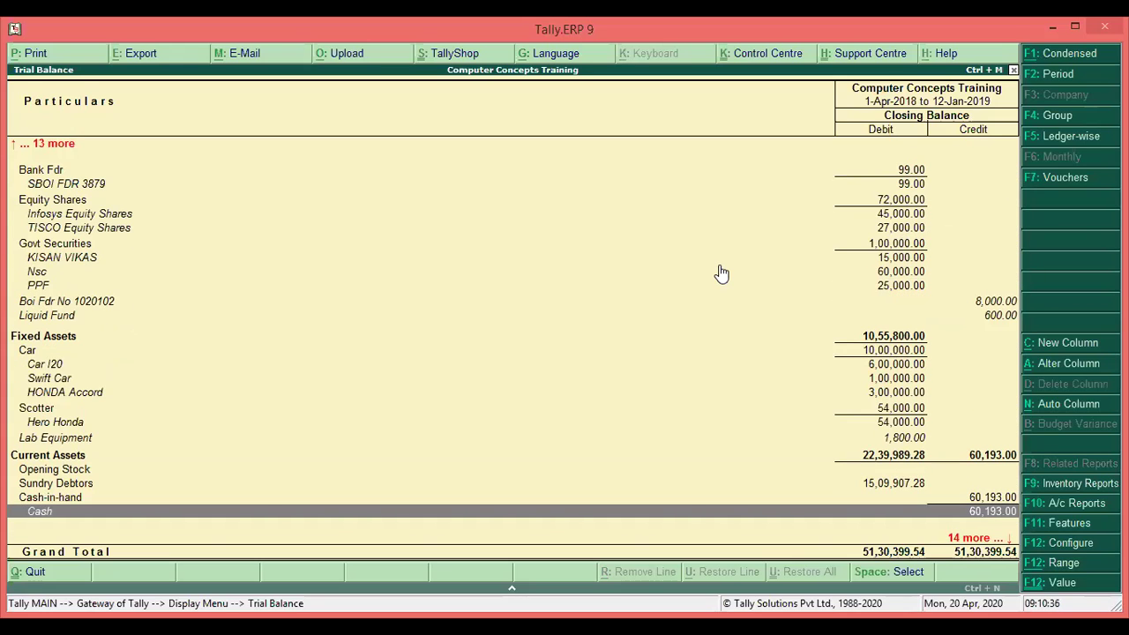
{"action": "key", "text": "Up"}
{"action": "key", "text": "Up"}
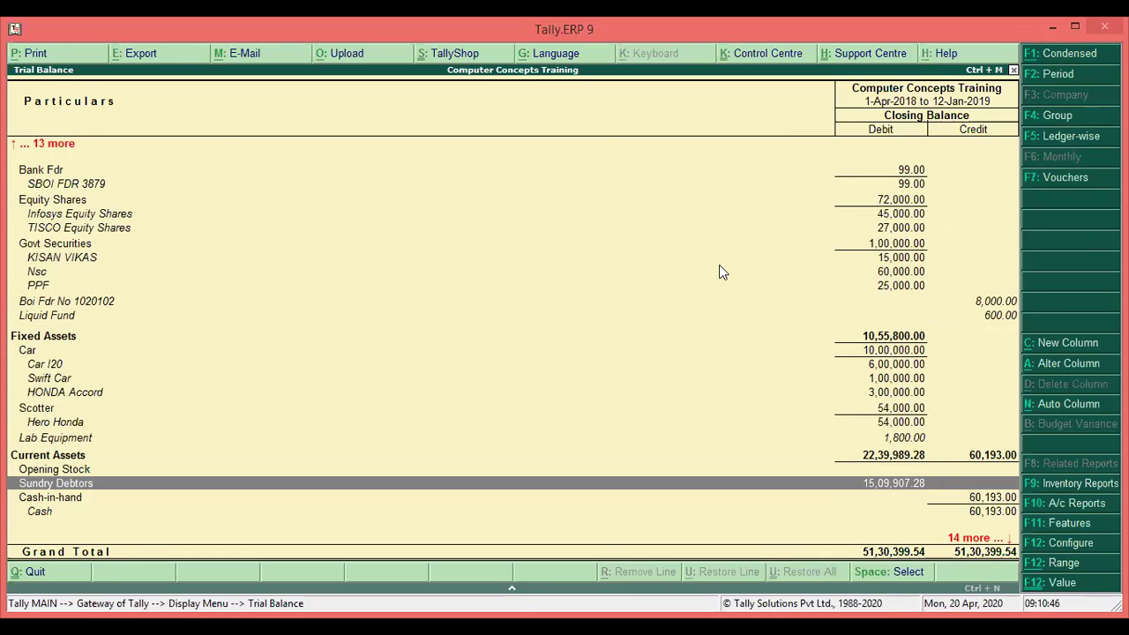
Reopen the Trial Balance and switch it to the detailed view.
{"action": "key", "text": "Escape"}
{"action": "key", "text": "Escape"}
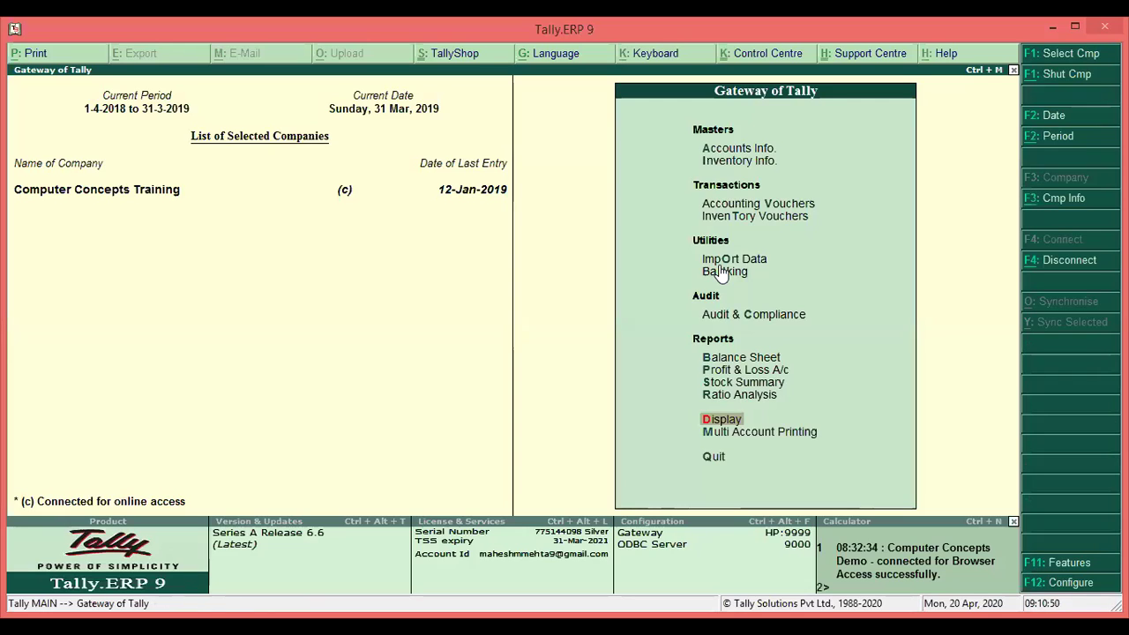
{"action": "key", "text": "Return"}
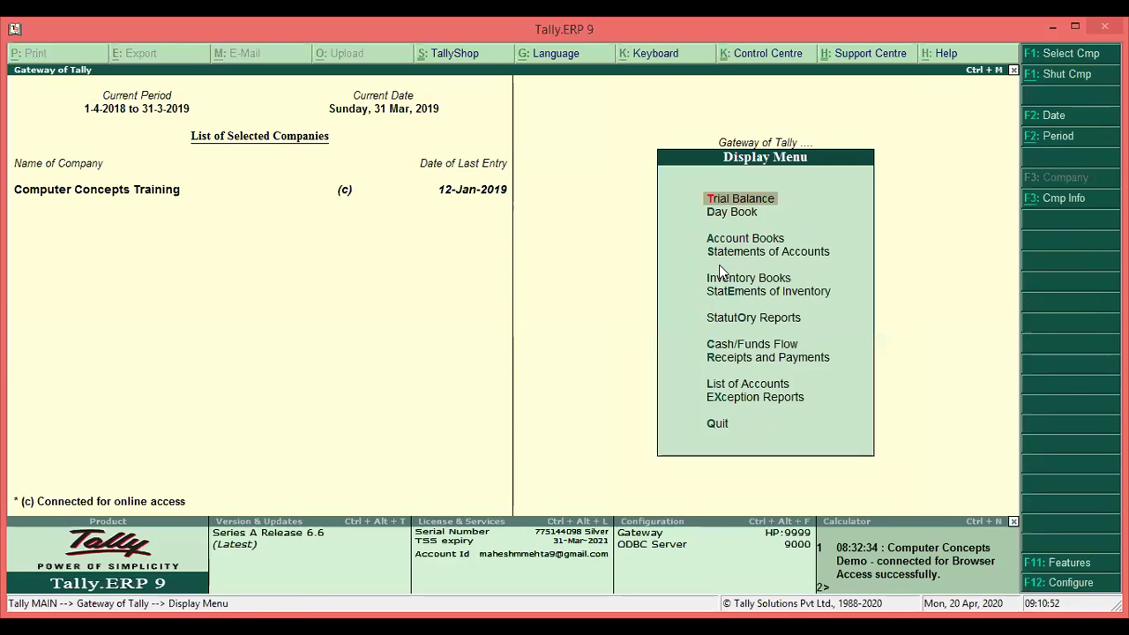
{"action": "key", "text": "Return"}
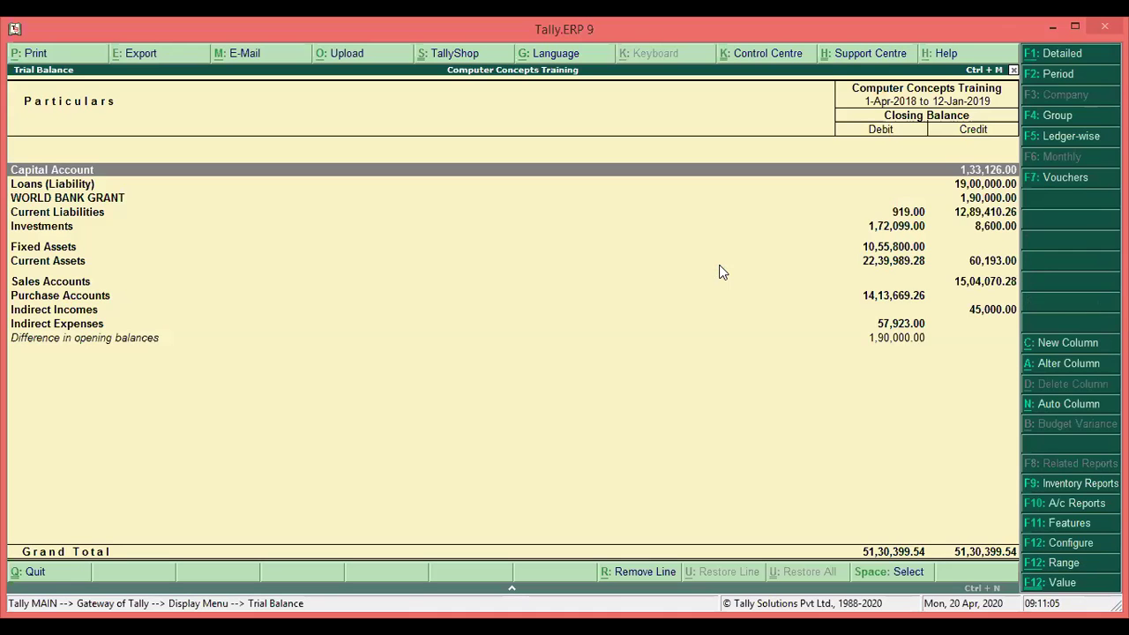
{"action": "left_click", "coordinate": [1053, 55]}
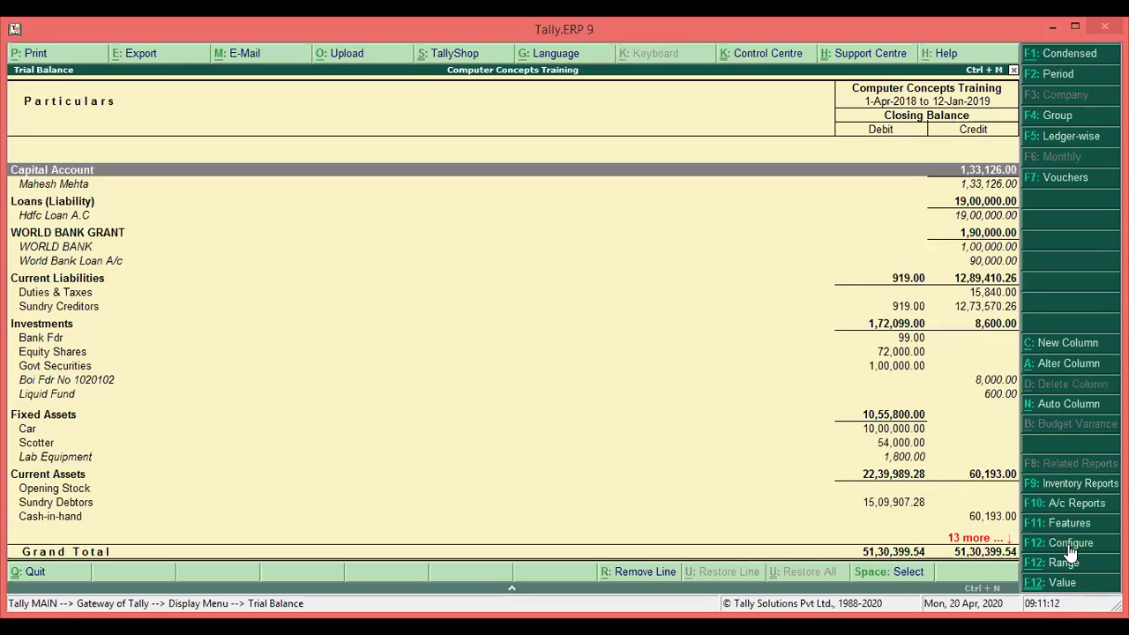
Configure the Trial Balance with Expand all levels in detailed format set to Yes.
{"action": "key", "text": "F12"}
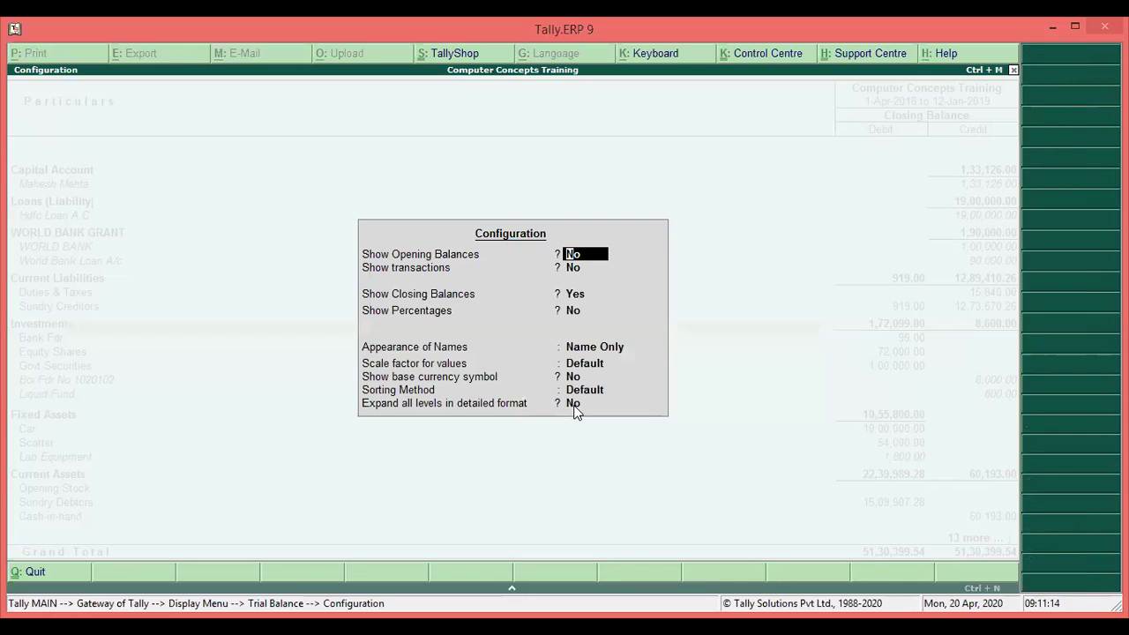
{"action": "left_click", "coordinate": [574, 406]}
{"action": "key", "text": "Return"}
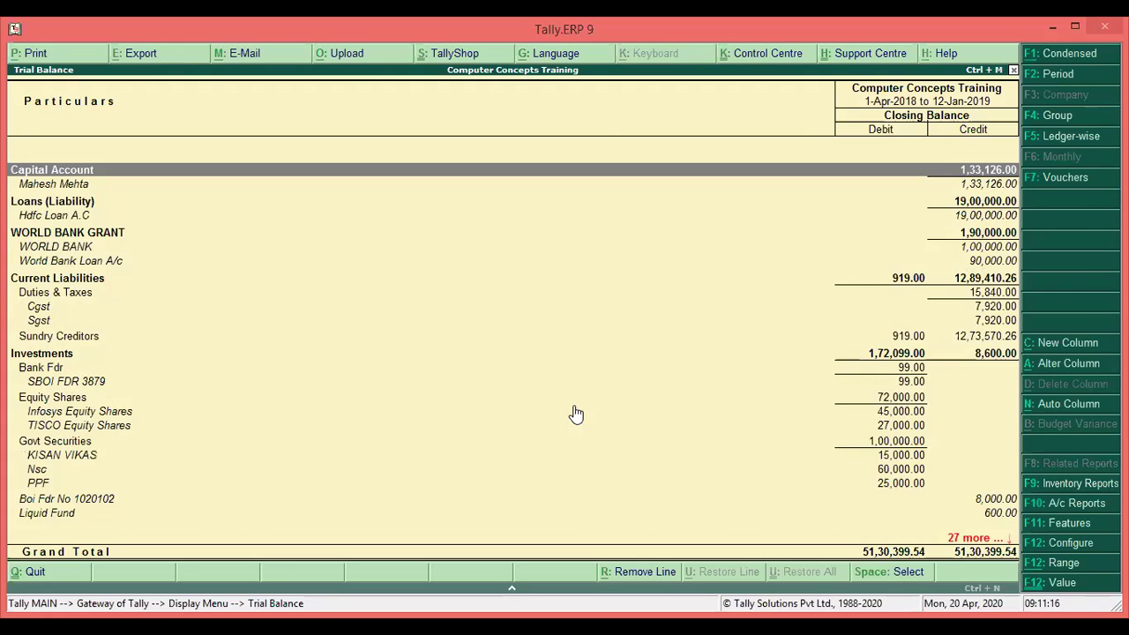
Alter the Sundry Creditors group from the Trial Balance, setting Group behaves like a sub-ledger to No, and save it.
{"action": "key", "text": "Down"}
{"action": "key", "text": "Down"}
{"action": "key", "text": "Down"}
{"action": "key", "text": "Down"}
{"action": "key", "text": "Down"}
{"action": "left_click", "coordinate": [575, 413]}
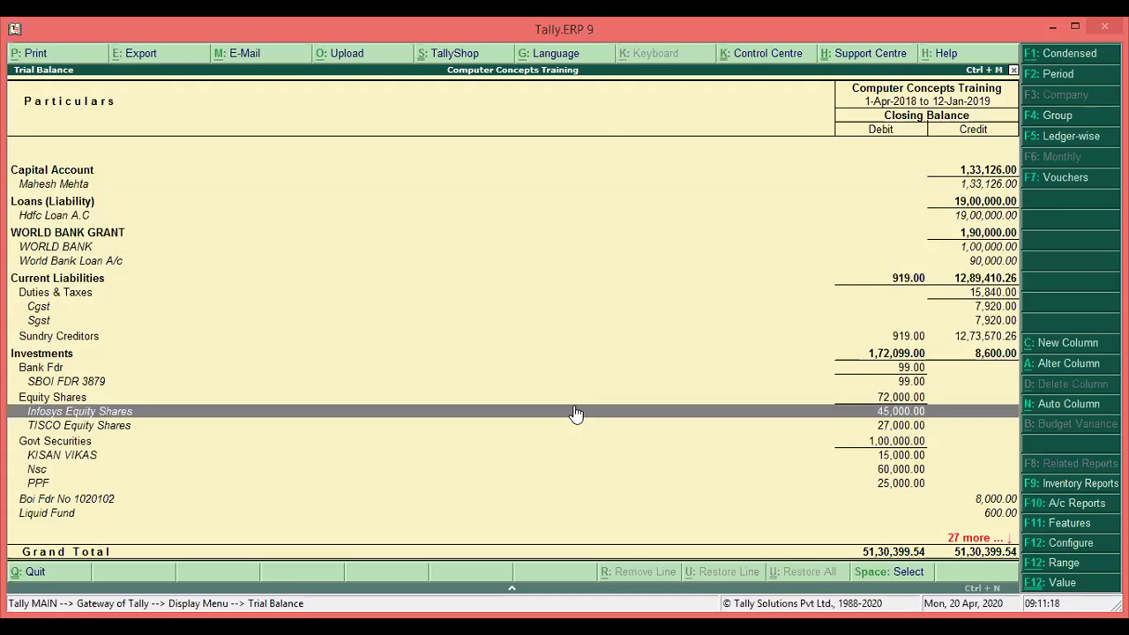
{"action": "key", "text": "Down"}
{"action": "key", "text": "Up"}
{"action": "key", "text": "Up"}
{"action": "key", "text": "Up"}
{"action": "key", "text": "Up"}
{"action": "key", "text": "Up"}
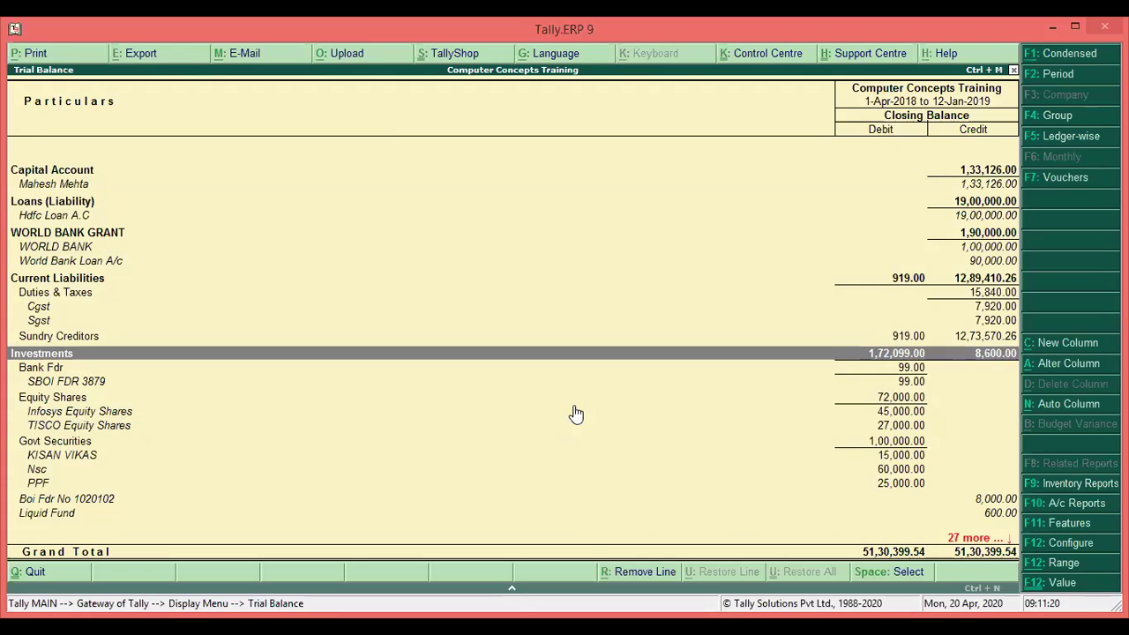
{"action": "key", "text": "Up"}
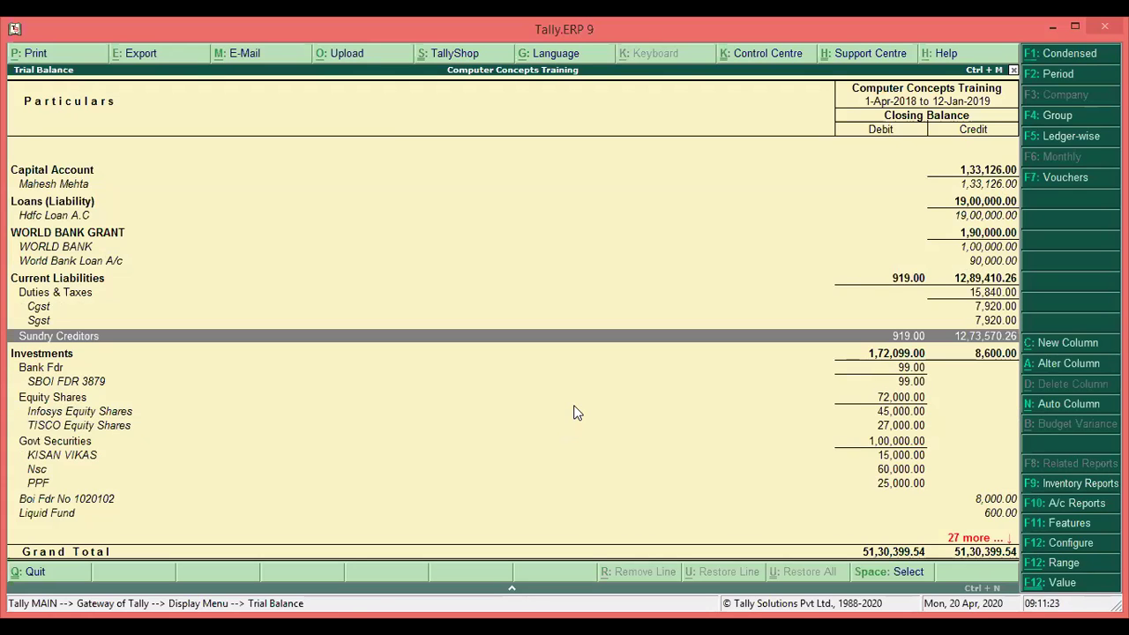
{"action": "key", "text": "ctrl+Return"}
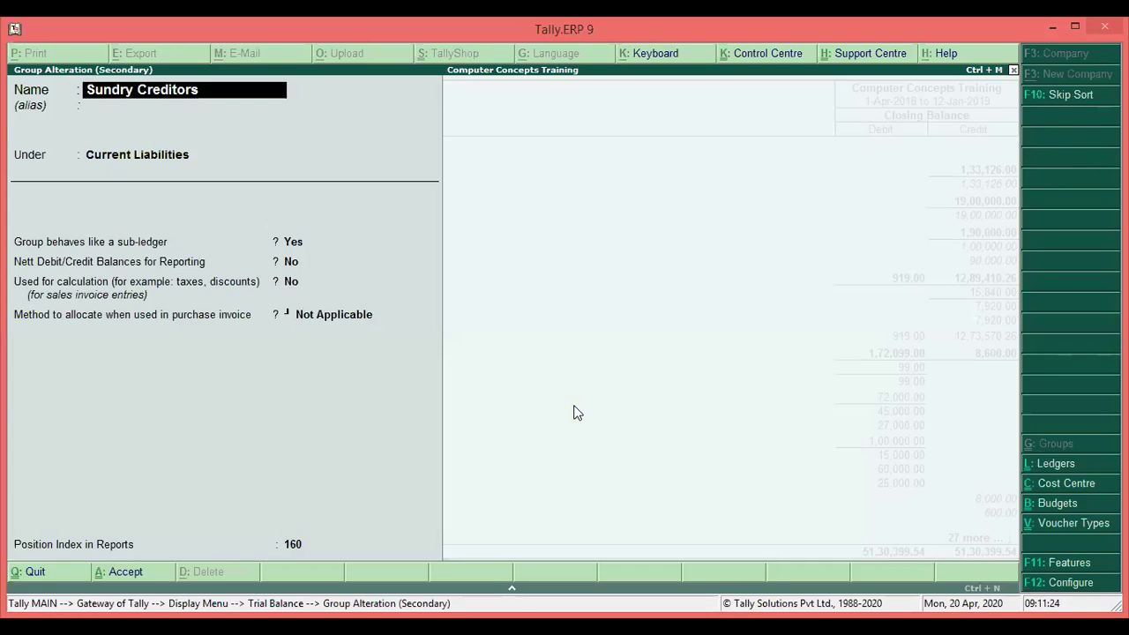
{"action": "left_click", "coordinate": [292, 243]}
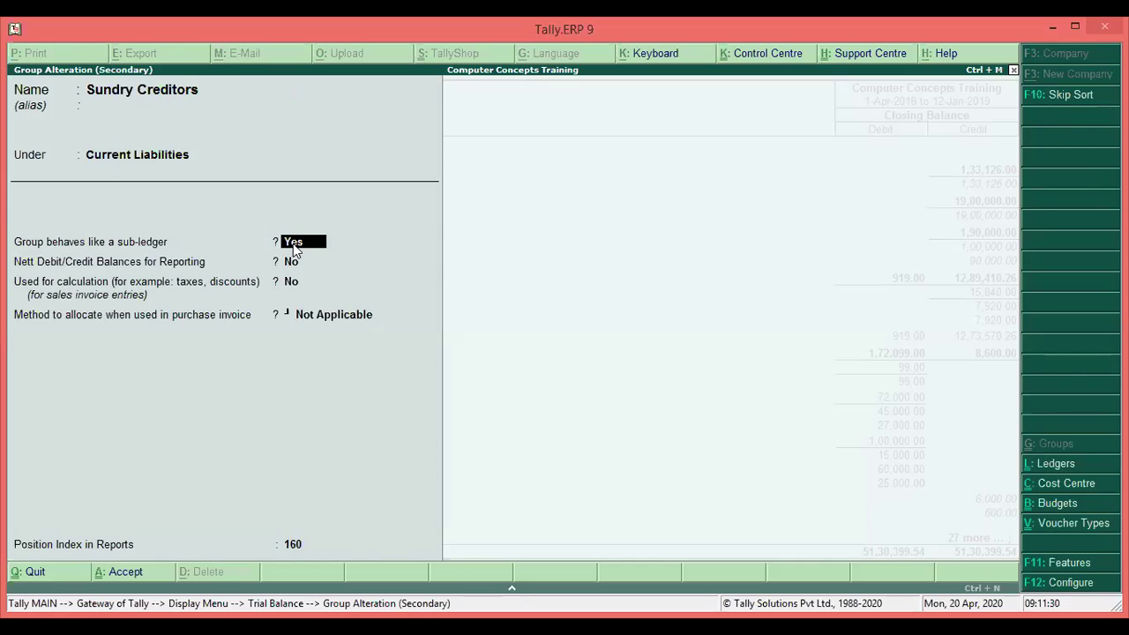
{"action": "left_click", "coordinate": [292, 242]}
{"action": "type", "text": "n"}
{"action": "key", "text": "ctrl+a"}
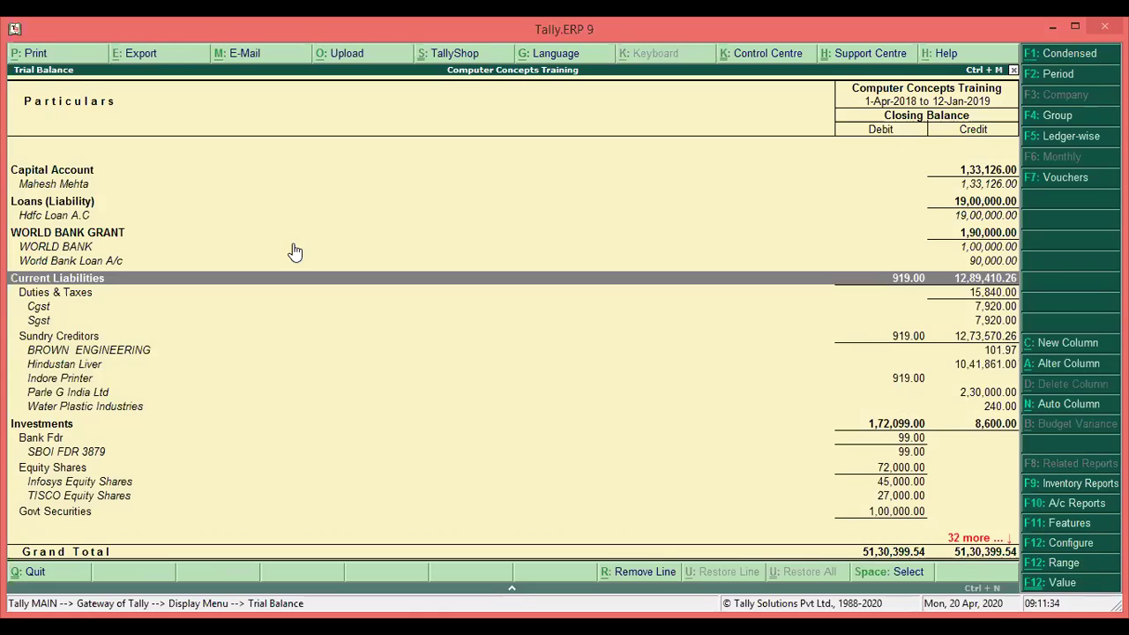
Examine the individual ledgers listed under Sundry Creditors in the expanded Trial Balance.
{"action": "key", "text": "Down"}
{"action": "key", "text": "Down"}
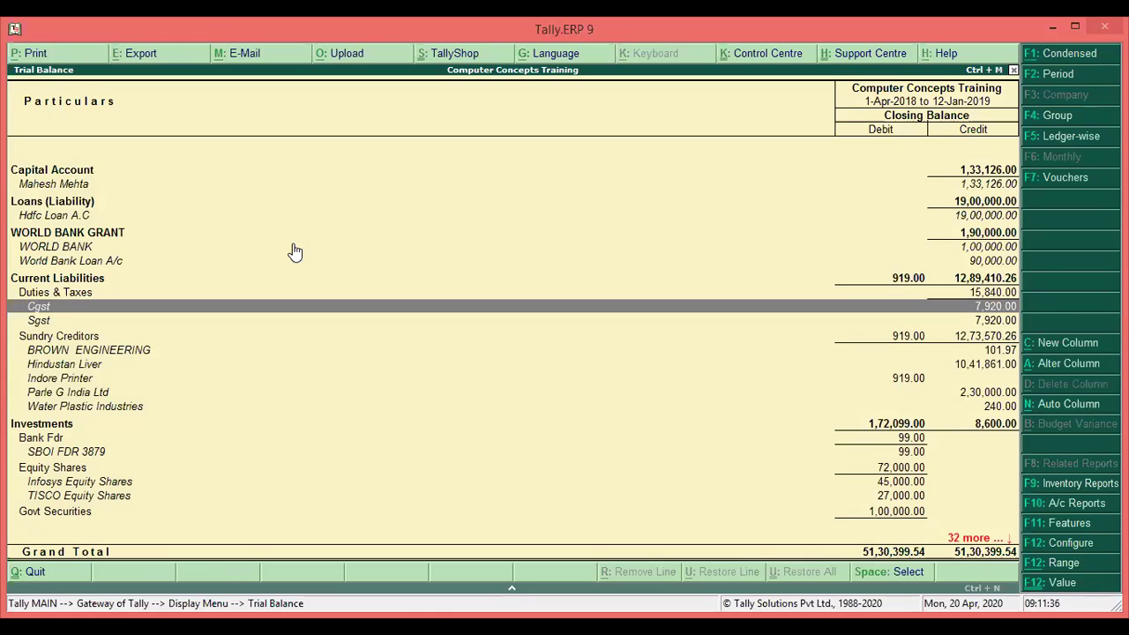
{"action": "key", "text": "Down"}
{"action": "key", "text": "Down"}
{"action": "key", "text": "Down"}
{"action": "key", "text": "Down"}
{"action": "key", "text": "Down"}
{"action": "key", "text": "Down"}
{"action": "key", "text": "Up"}
{"action": "key", "text": "Up"}
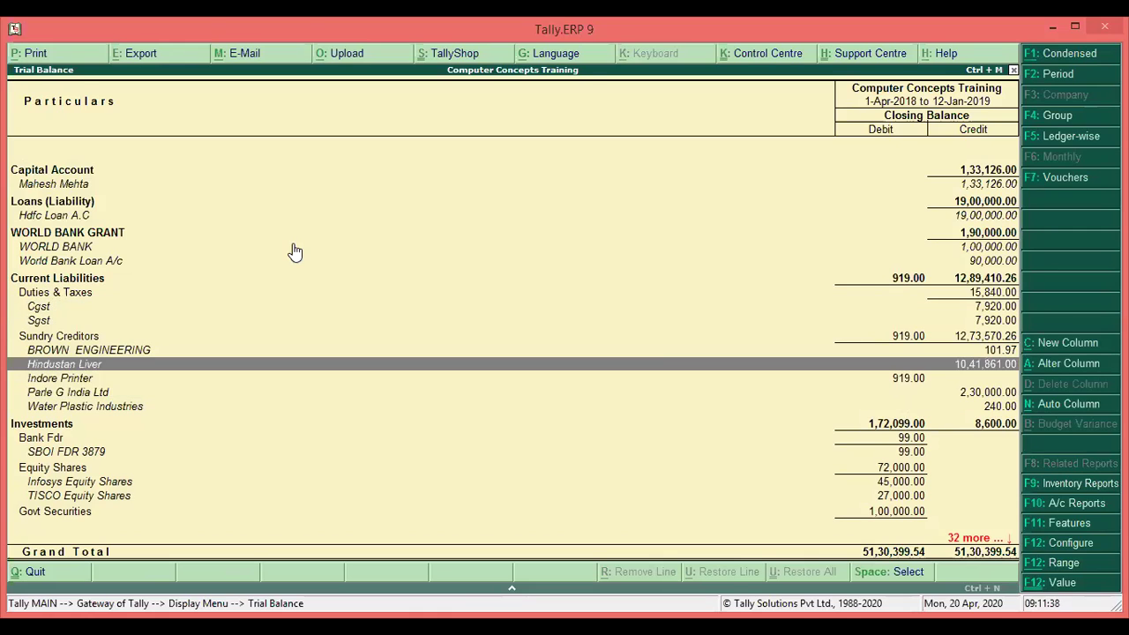
{"action": "key", "text": "Up"}
{"action": "key", "text": "Down"}
{"action": "key", "text": "Down"}
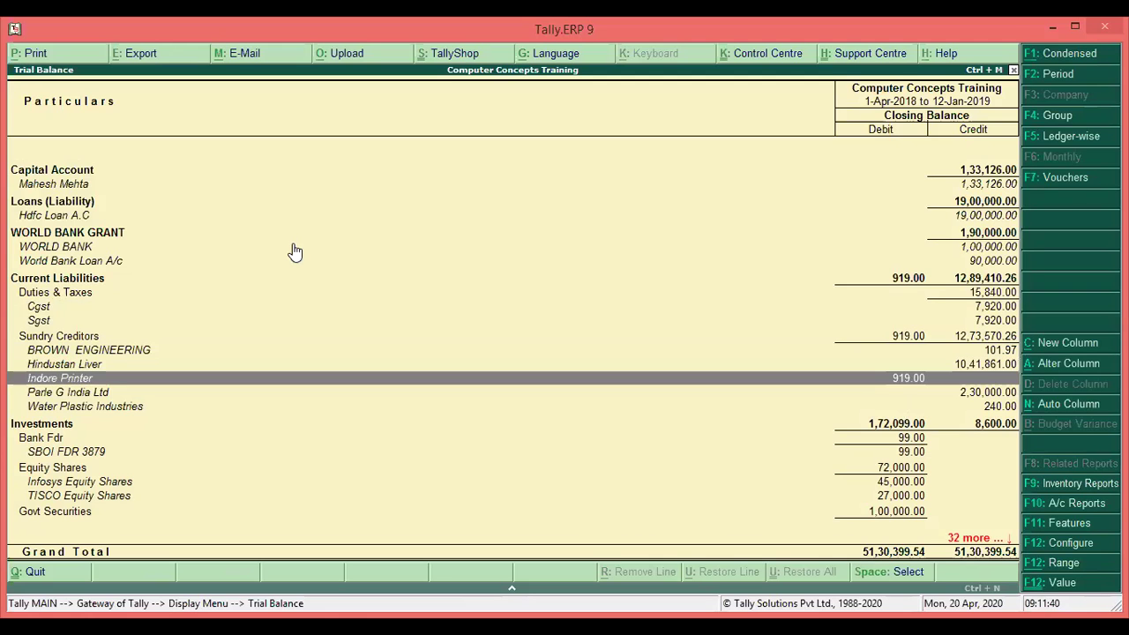
Look over the rest of the expanded Trial Balance, from Investments and Fixed Assets down to Indirect Expenses.
{"action": "key", "text": "Down"}
{"action": "key", "text": "Down"}
{"action": "key", "text": "Down"}
{"action": "key", "text": "Down"}
{"action": "key", "text": "Down"}
{"action": "key", "text": "Down"}
{"action": "key", "text": "Down"}
{"action": "key", "text": "Down"}
{"action": "key", "text": "Down"}
{"action": "key", "text": "Down"}
{"action": "key", "text": "Down"}
{"action": "key", "text": "Down"}
{"action": "key", "text": "Down"}
{"action": "key", "text": "Down"}
{"action": "key", "text": "Down"}
{"action": "key", "text": "Down"}
{"action": "key", "text": "Down"}
{"action": "key", "text": "Down"}
{"action": "key", "text": "Down"}
{"action": "key", "text": "Down"}
{"action": "key", "text": "Down"}
{"action": "key", "text": "Down"}
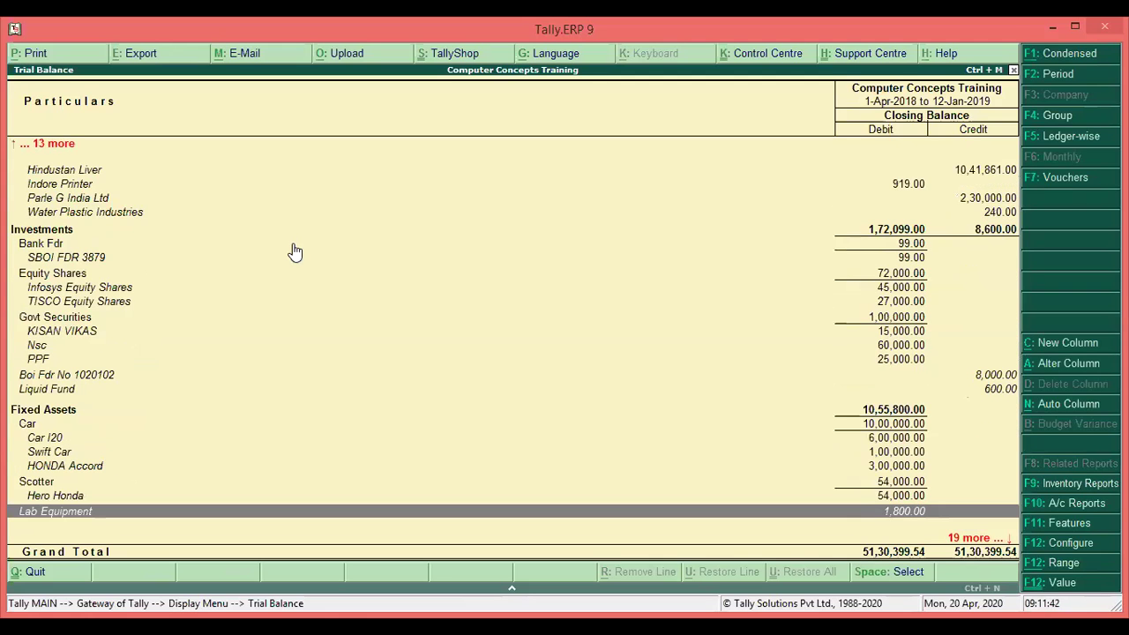
{"action": "key", "text": "Down"}
{"action": "key", "text": "Down"}
{"action": "key", "text": "Down"}
{"action": "key", "text": "Down"}
{"action": "key", "text": "Down"}
{"action": "key", "text": "Down"}
{"action": "key", "text": "Down"}
{"action": "key", "text": "Down"}
{"action": "key", "text": "Down"}
{"action": "key", "text": "Down"}
{"action": "key", "text": "Down"}
{"action": "key", "text": "Down"}
{"action": "key", "text": "Down"}
{"action": "key", "text": "Down"}
{"action": "key", "text": "Down"}
{"action": "key", "text": "Down"}
{"action": "key", "text": "Down"}
{"action": "key", "text": "Down"}
Open the Sundry Debtors group for alteration to check its sub-ledger setting, and leave without saving.
{"action": "key", "text": "Up"}
{"action": "key", "text": "Up"}
{"action": "key", "text": "Up"}
{"action": "key", "text": "Up"}
{"action": "key", "text": "Up"}
{"action": "key", "text": "Up"}
{"action": "key", "text": "Up"}
{"action": "key", "text": "Up"}
{"action": "key", "text": "Up"}
{"action": "key", "text": "Up"}
{"action": "key", "text": "Up"}
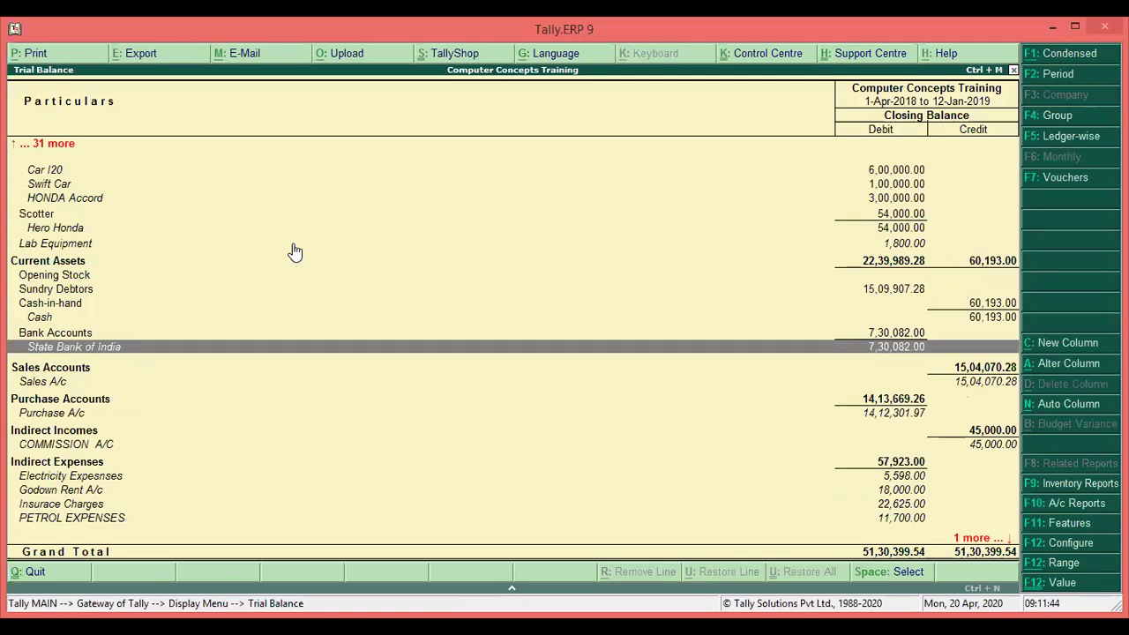
{"action": "key", "text": "Up"}
{"action": "key", "text": "Up"}
{"action": "key", "text": "Up"}
{"action": "key", "text": "Up"}
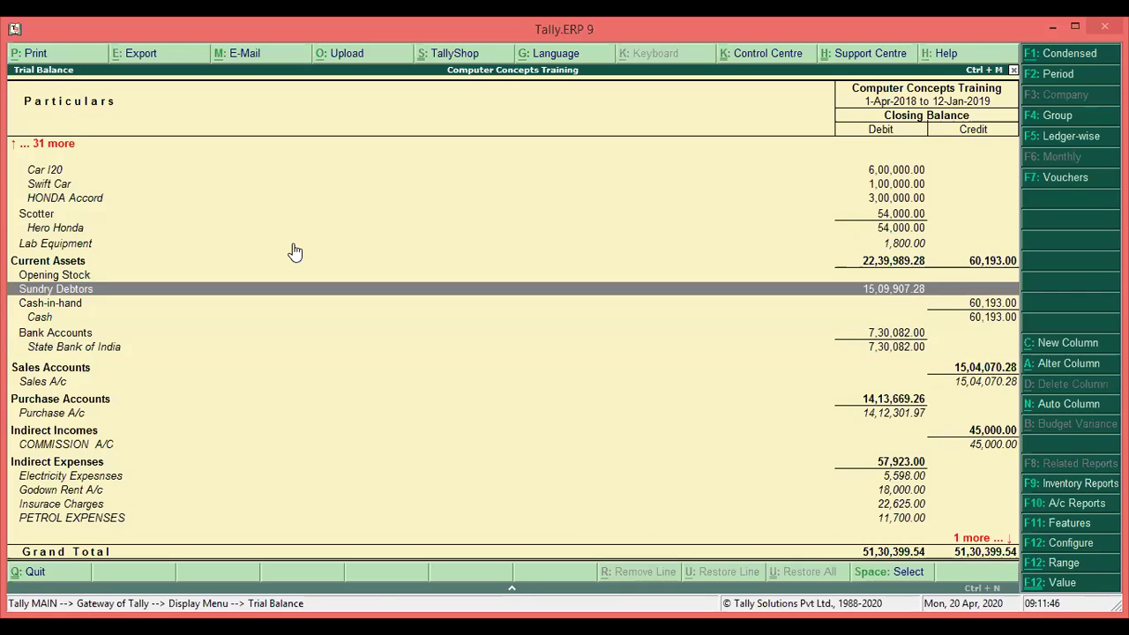
{"action": "key", "text": "ctrl+Return"}
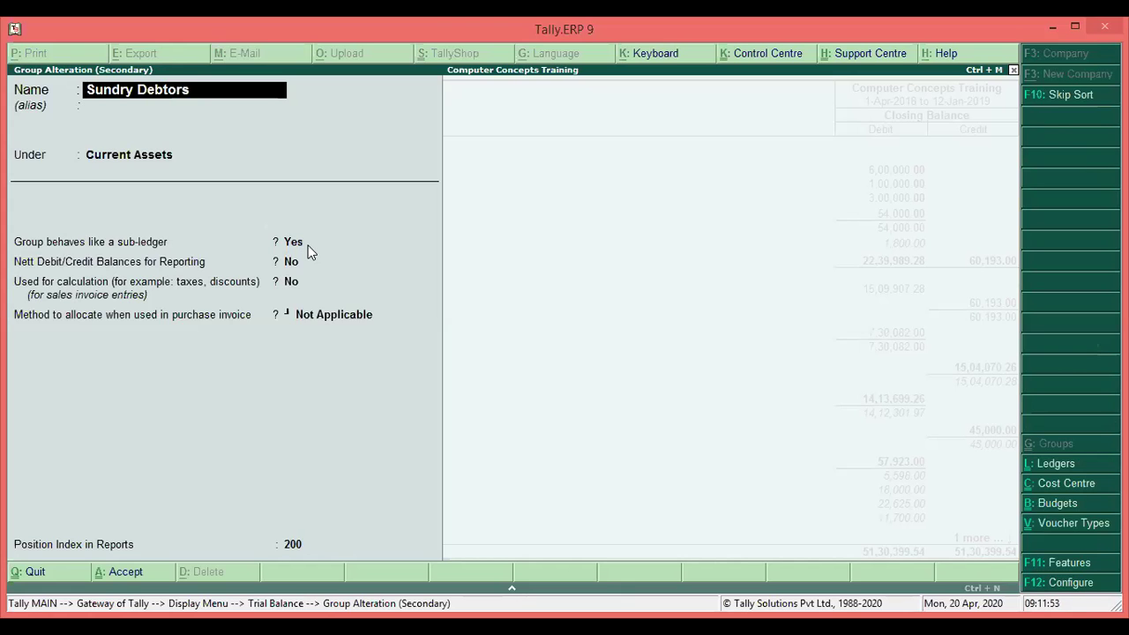
{"action": "key", "text": "Escape"}
{"action": "key", "text": "y"}
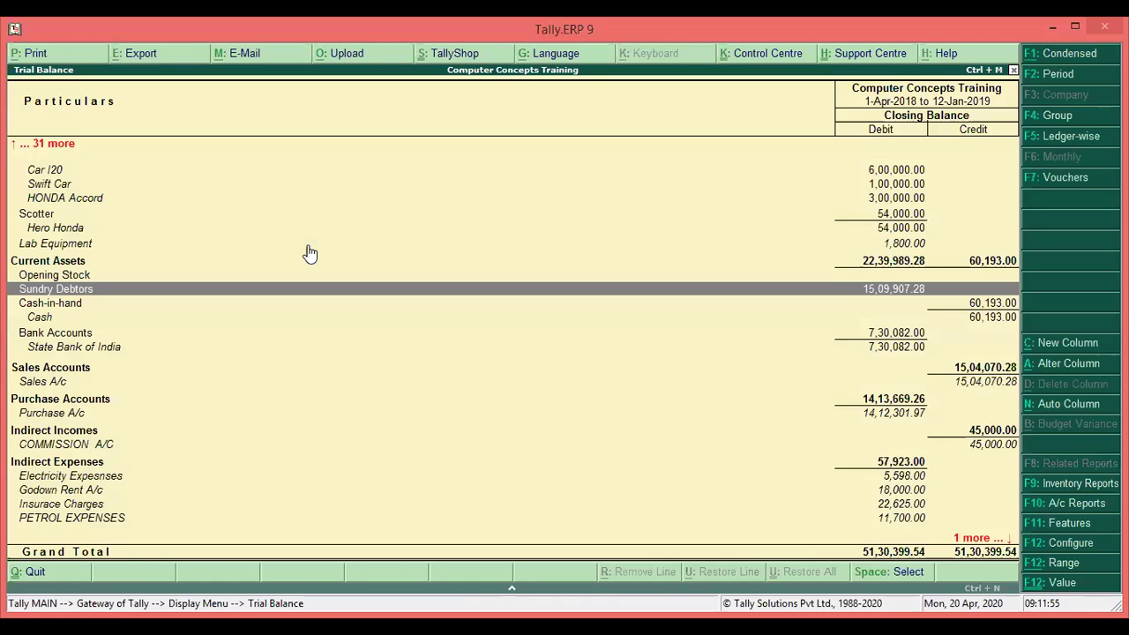
Add automatic repeat columns to the Trial Balance on a Monthly basis.
{"action": "left_click", "coordinate": [1061, 411]}
{"action": "key", "text": "Down"}
{"action": "key", "text": "Down"}
{"action": "key", "text": "Down"}
{"action": "key", "text": "Down"}
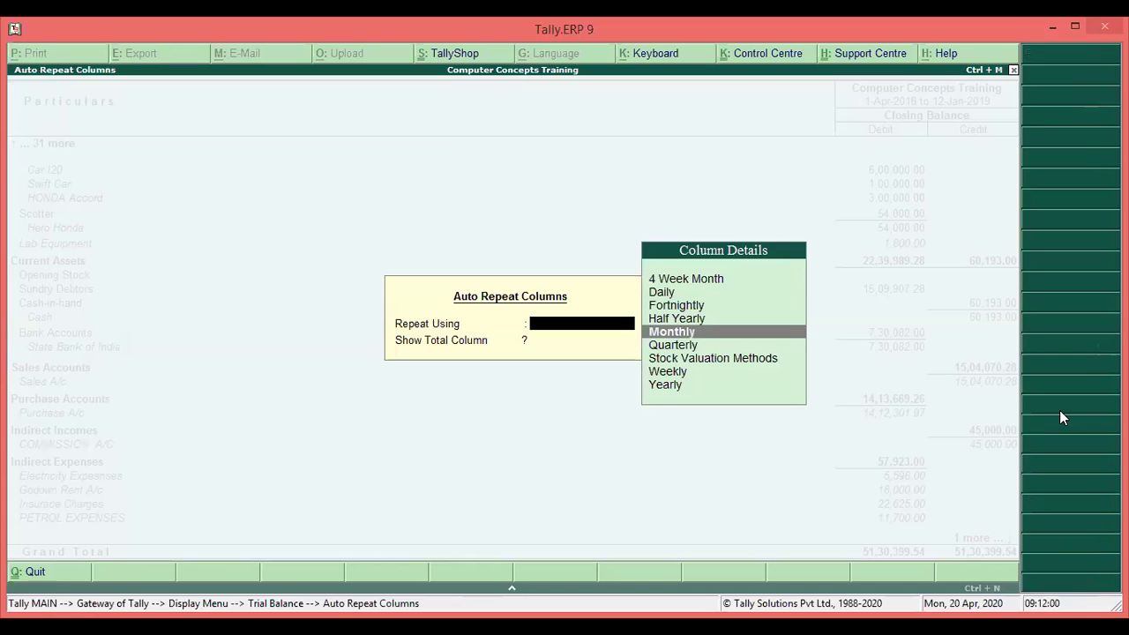
{"action": "key", "text": "Return"}
{"action": "key", "text": "Return"}
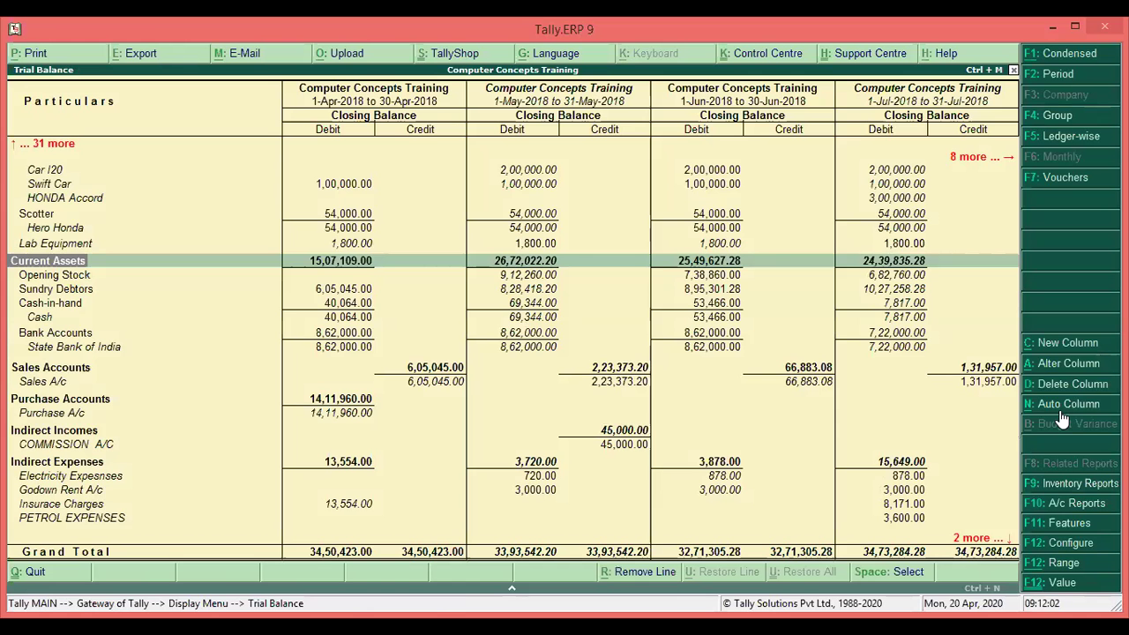
Review the monthly columns from April 2018 to March 2019 and leave the Trial Balance.
{"action": "key", "text": "Right"}
{"action": "key", "text": "End"}
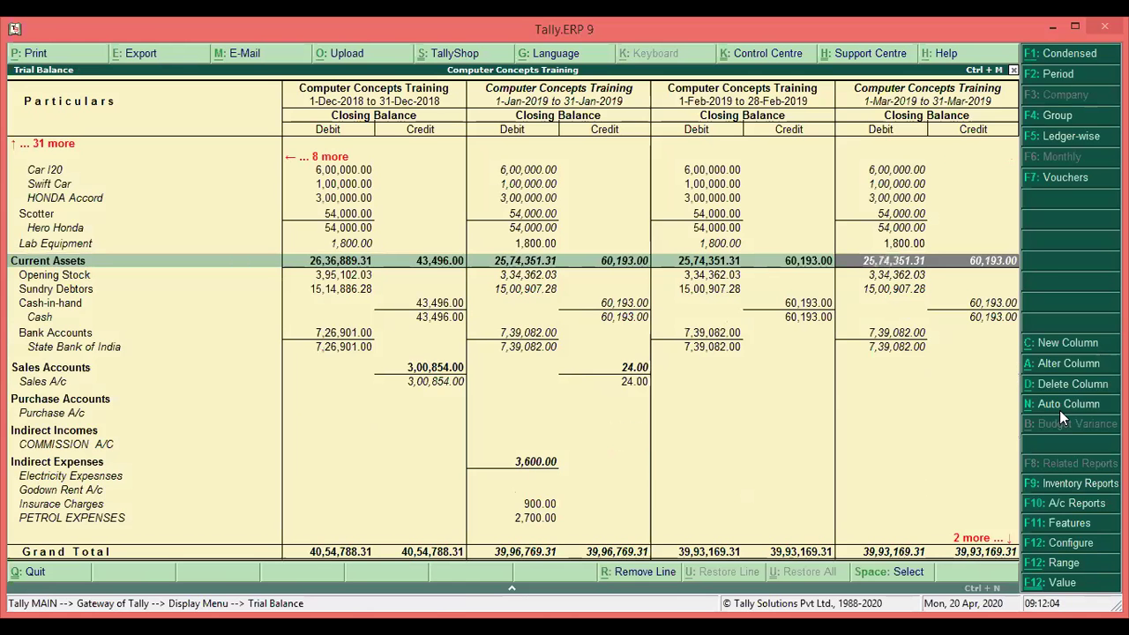
{"action": "key", "text": "Home"}
{"action": "key", "text": "Home"}
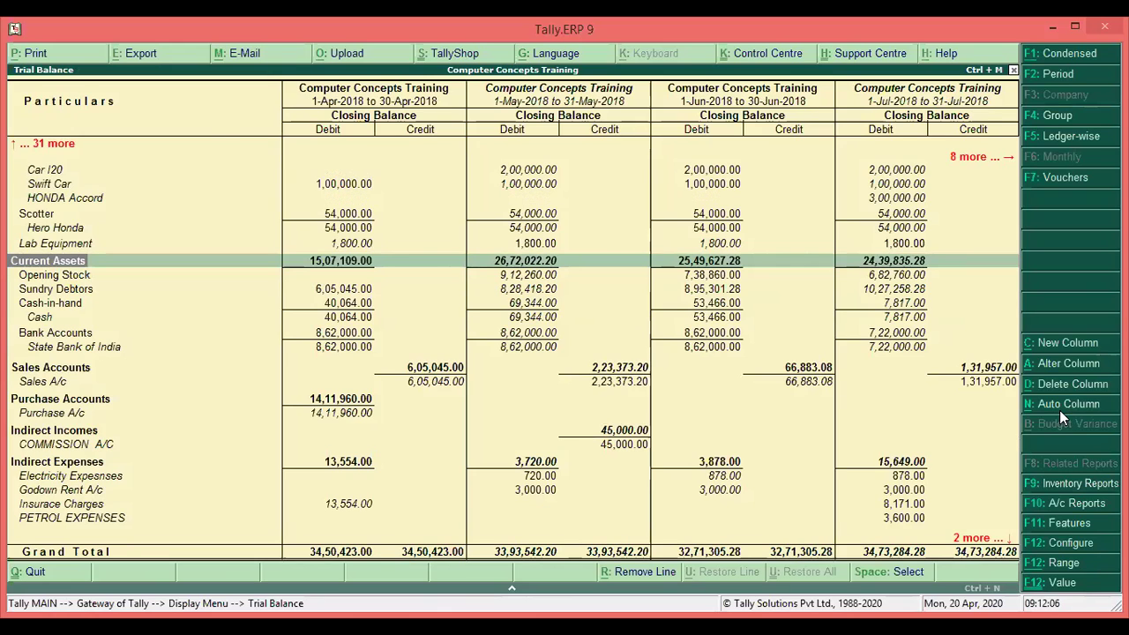
{"action": "key", "text": "Escape"}
{"action": "key", "text": "Escape"}
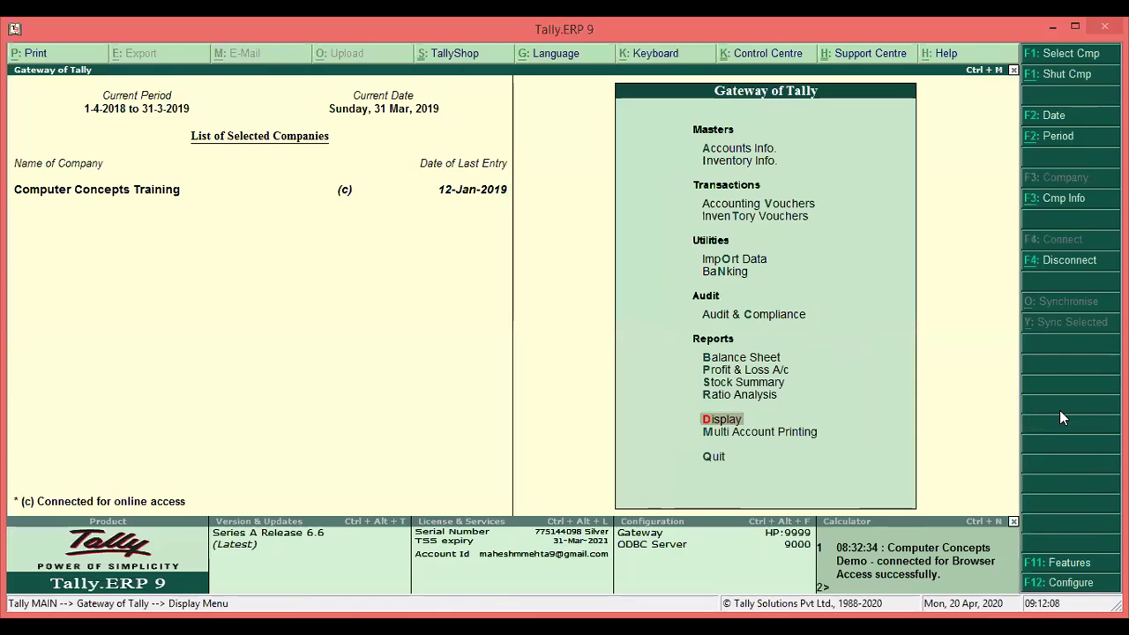
Open the Gujrat Motors ledger for alteration to view its details, and return to the Gateway of Tally.
{"action": "key", "text": "a"}
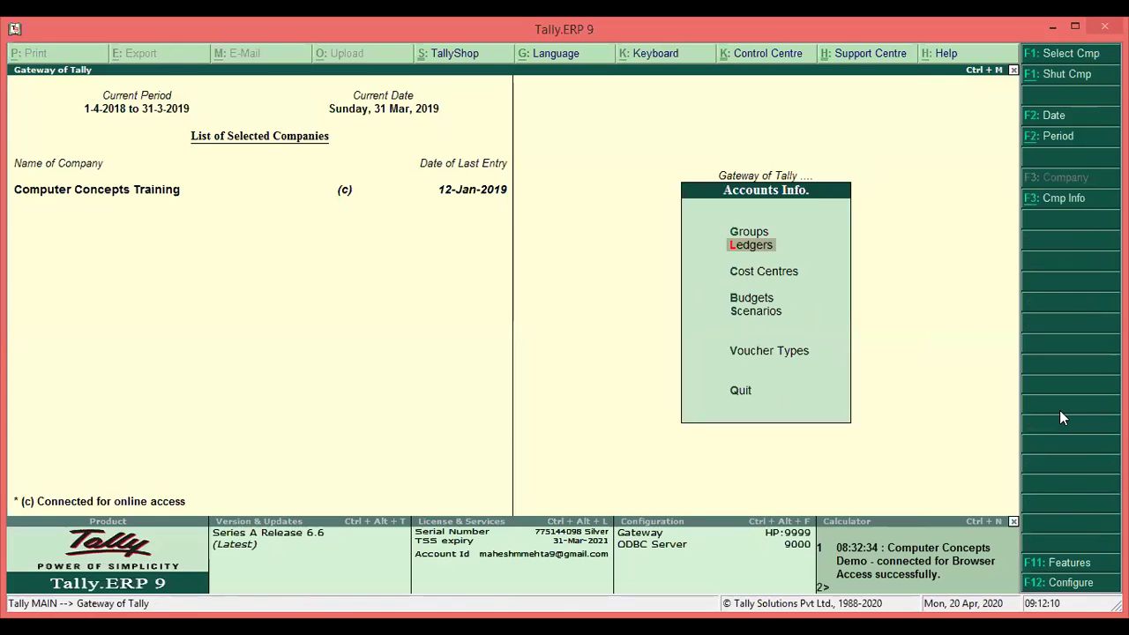
{"action": "key", "text": "l"}
{"action": "key", "text": "a"}
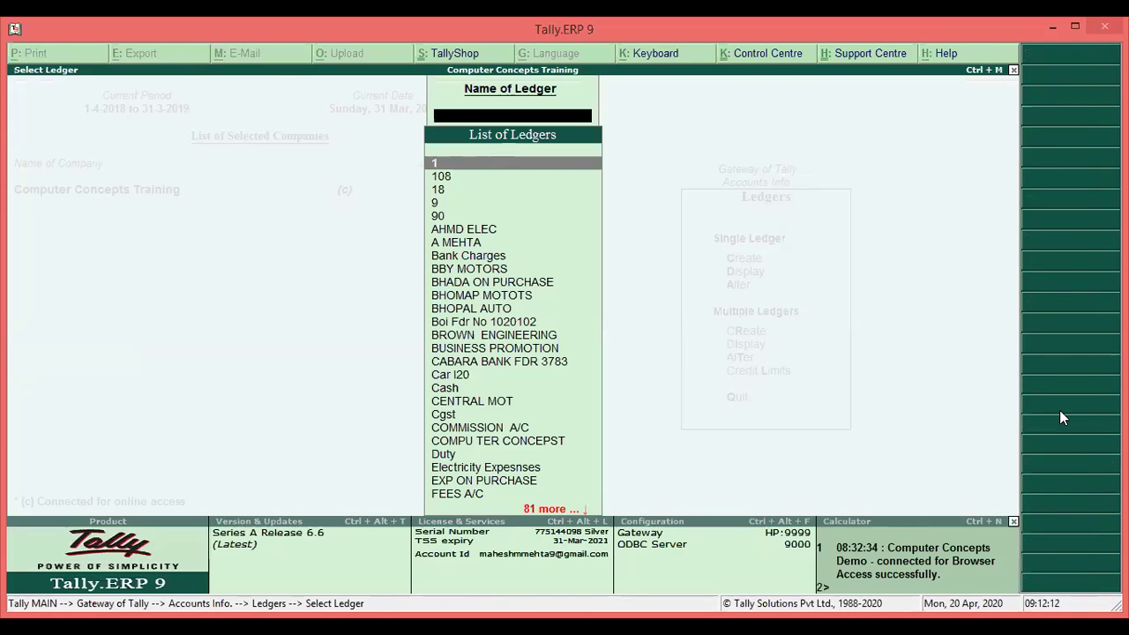
{"action": "type", "text": "g"}
{"action": "key", "text": "Return"}
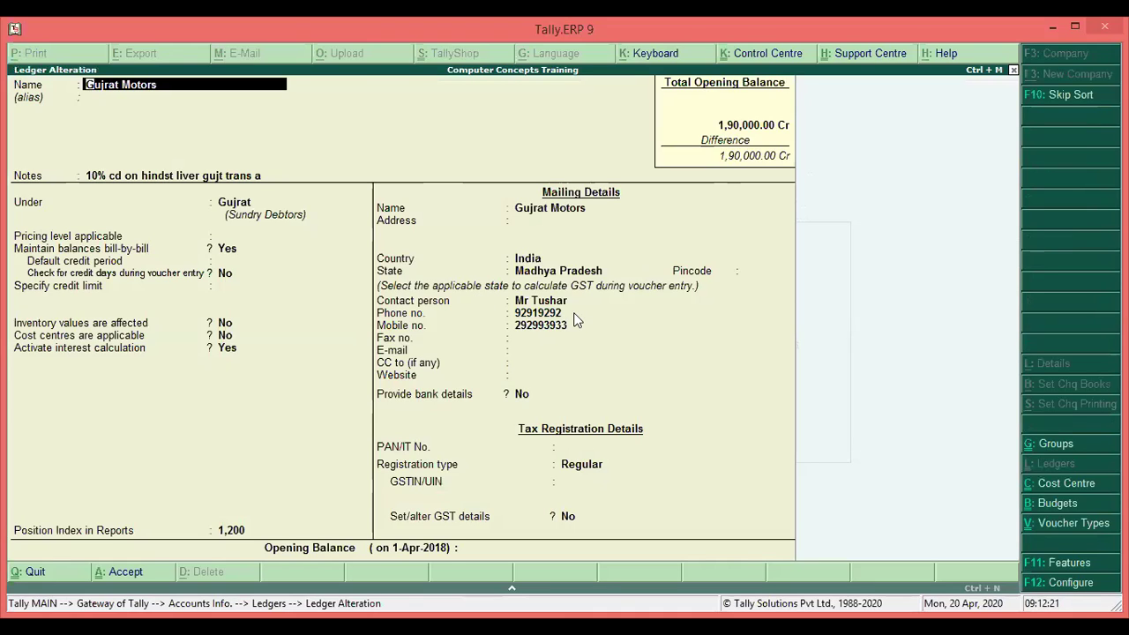
{"action": "key", "text": "Escape"}
{"action": "key", "text": "Escape"}
{"action": "key", "text": "Escape"}
{"action": "key", "text": "Escape"}
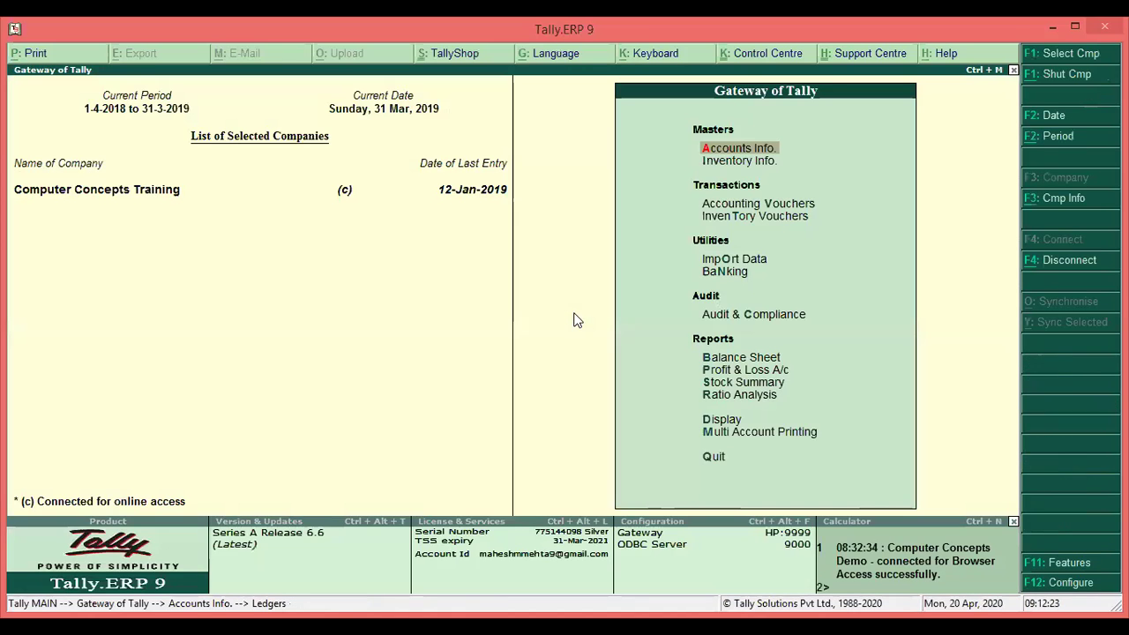
View the Balance Sheet and open the Profit & Loss A/c briefly.
{"action": "key", "text": "b"}
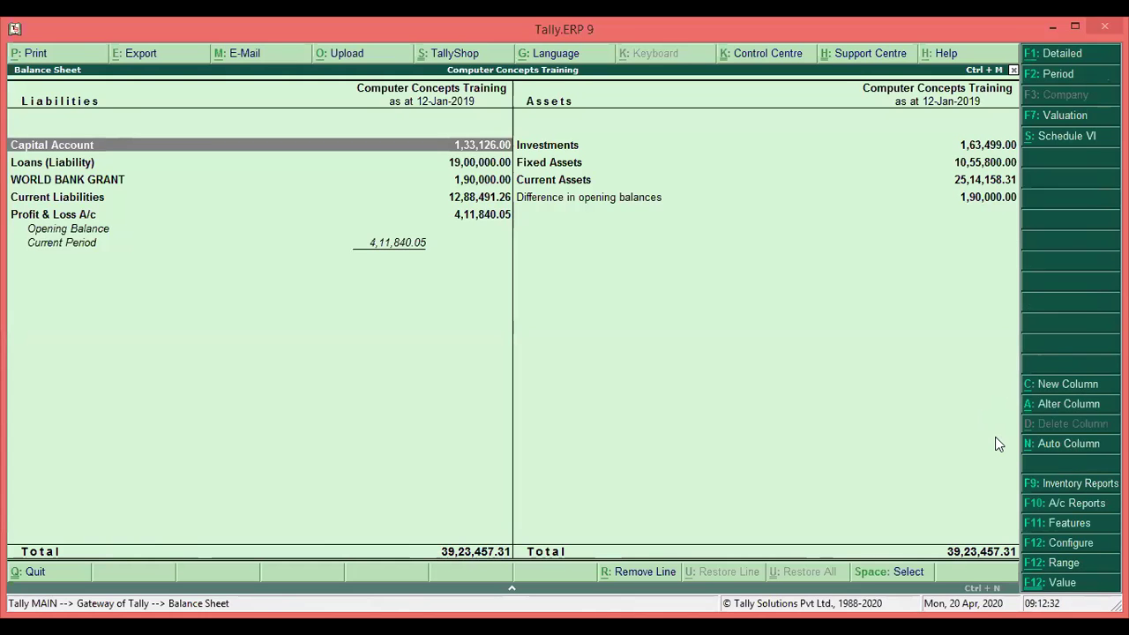
{"action": "key", "text": "Escape"}
{"action": "key", "text": "Return"}
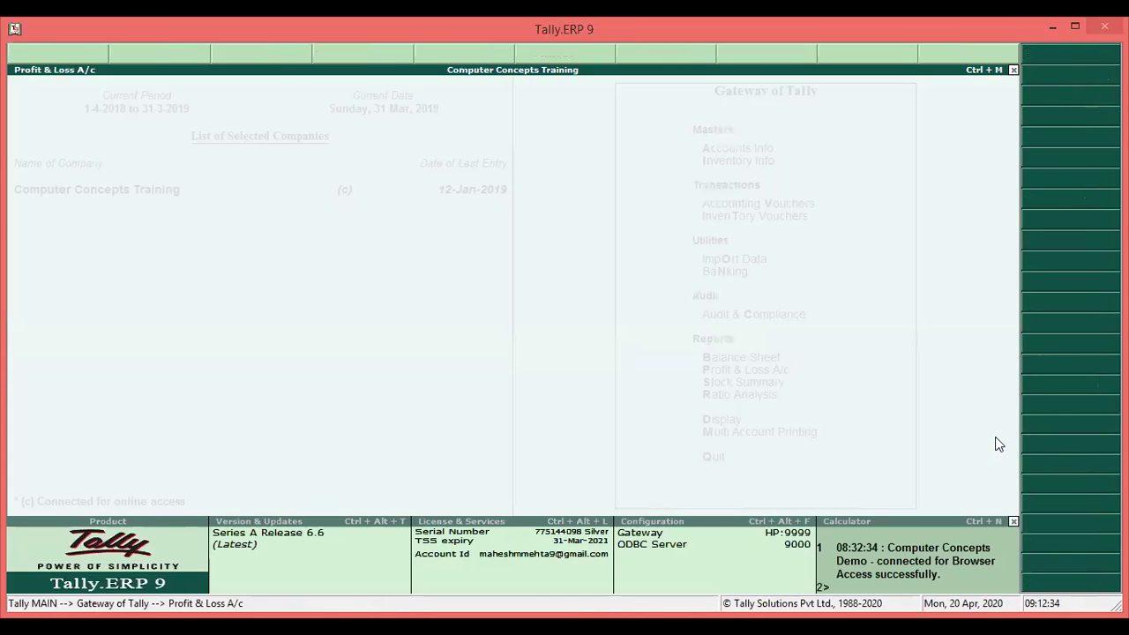
{"action": "key", "text": "Escape"}
Open the condensed Trial Balance and drill down into the Capital Account group summary.
{"action": "key", "text": "Return"}
{"action": "key", "text": "Return"}
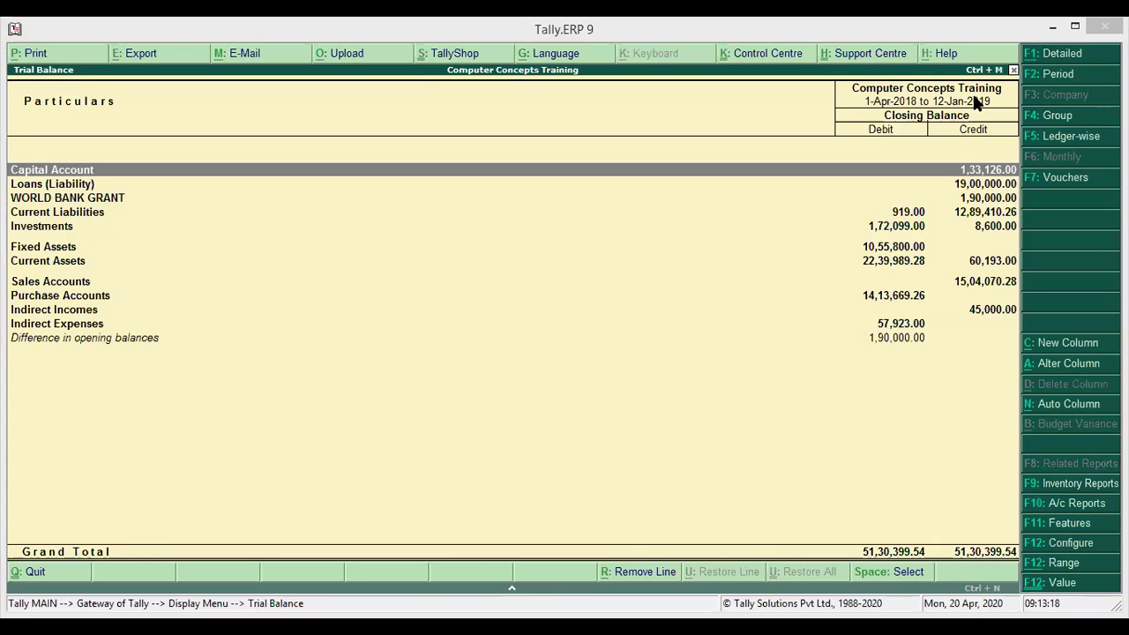
{"action": "left_click", "coordinate": [1014, 231]}
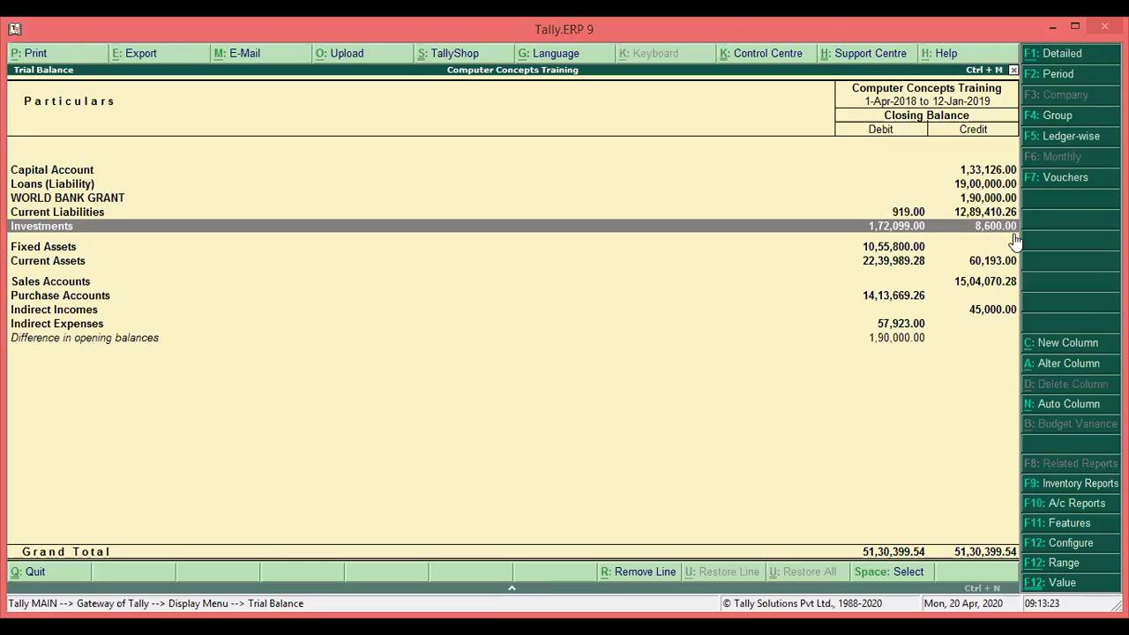
{"action": "key", "text": "Up"}
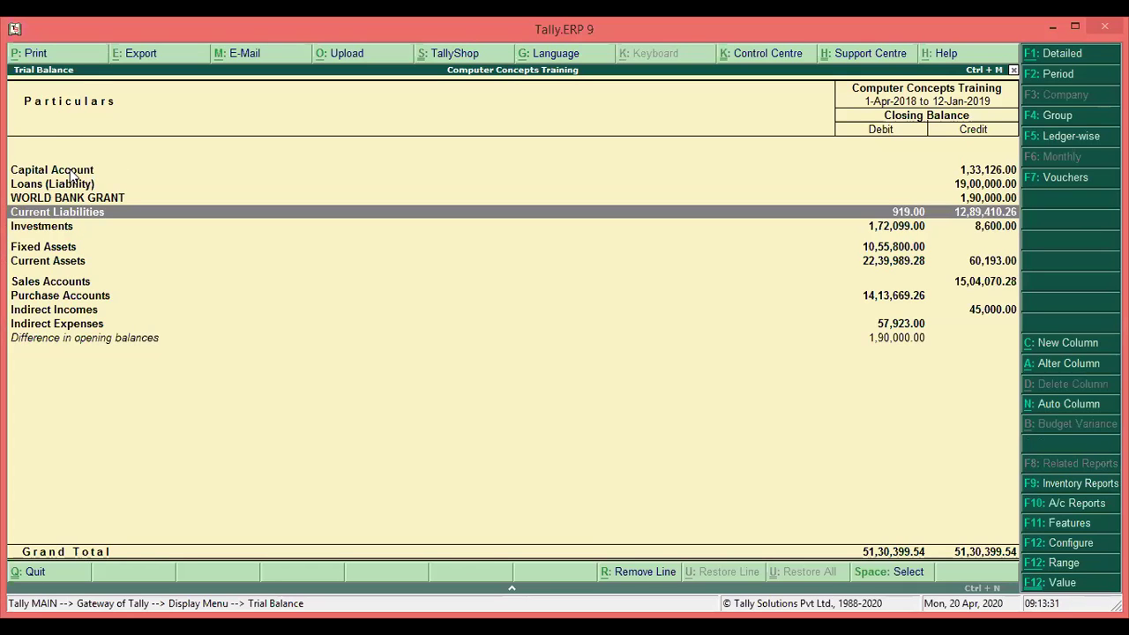
{"action": "double_click", "coordinate": [71, 170]}
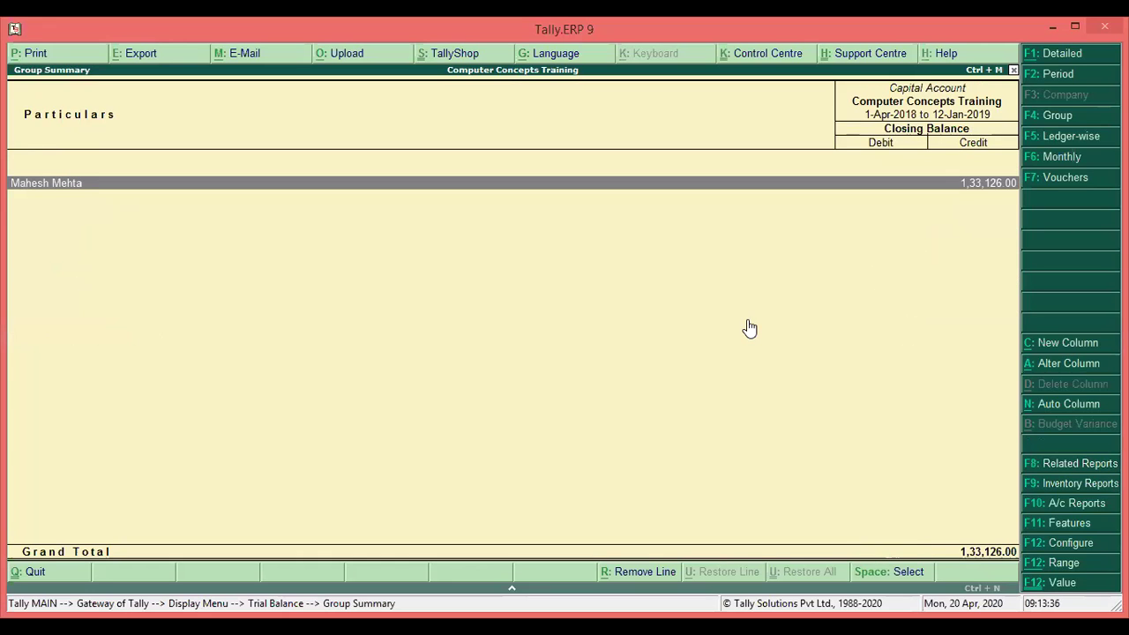
Leave the Trial Balance and open the group outstandings of Sundry Debtors in ledger-wise view.
{"action": "key", "text": "Escape"}
{"action": "key", "text": "Escape"}
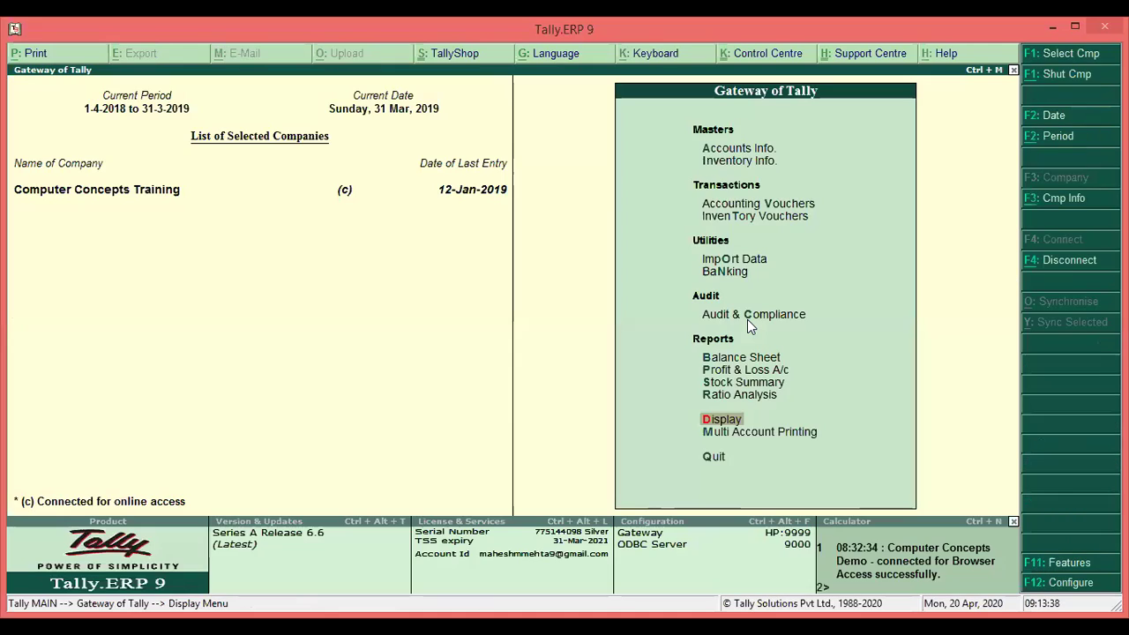
{"action": "key", "text": "Return"}
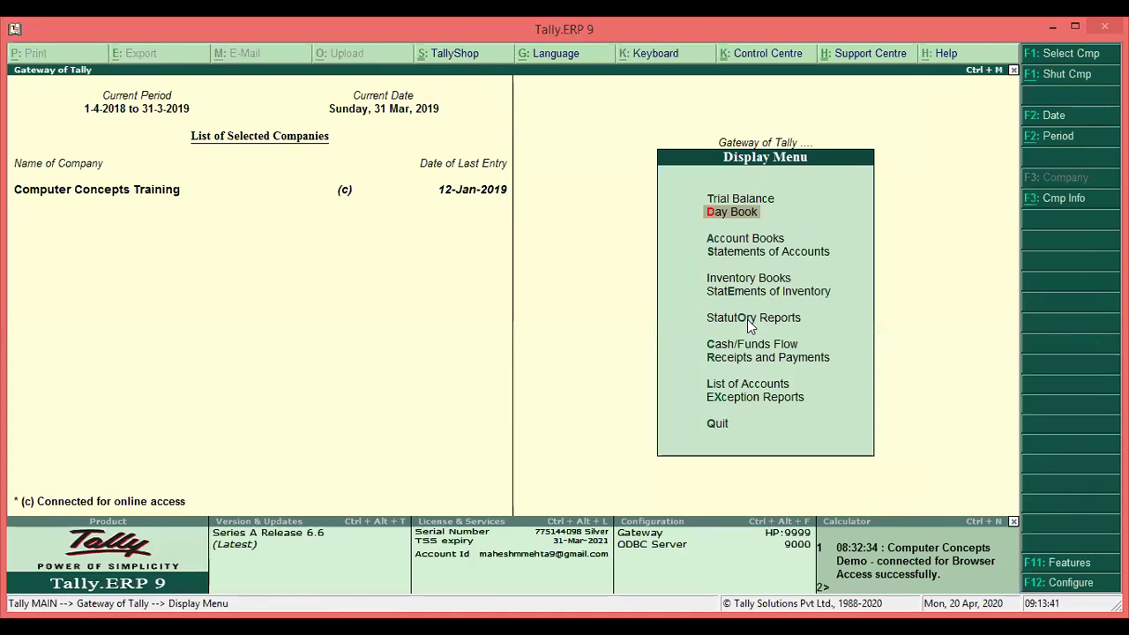
{"action": "key", "text": "s"}
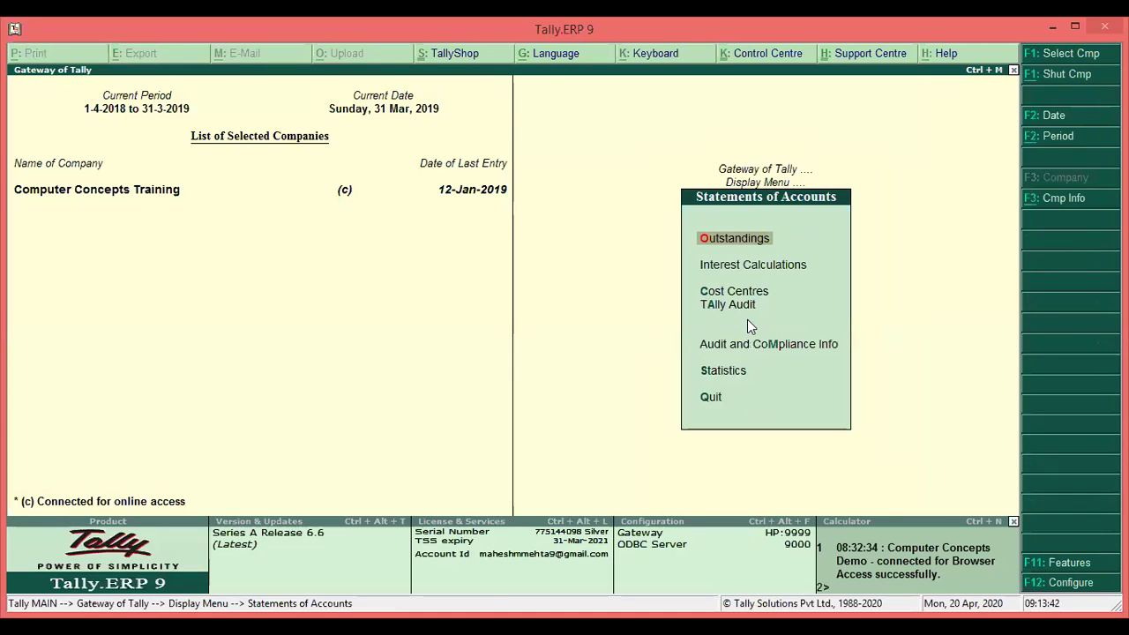
{"action": "key", "text": "Return"}
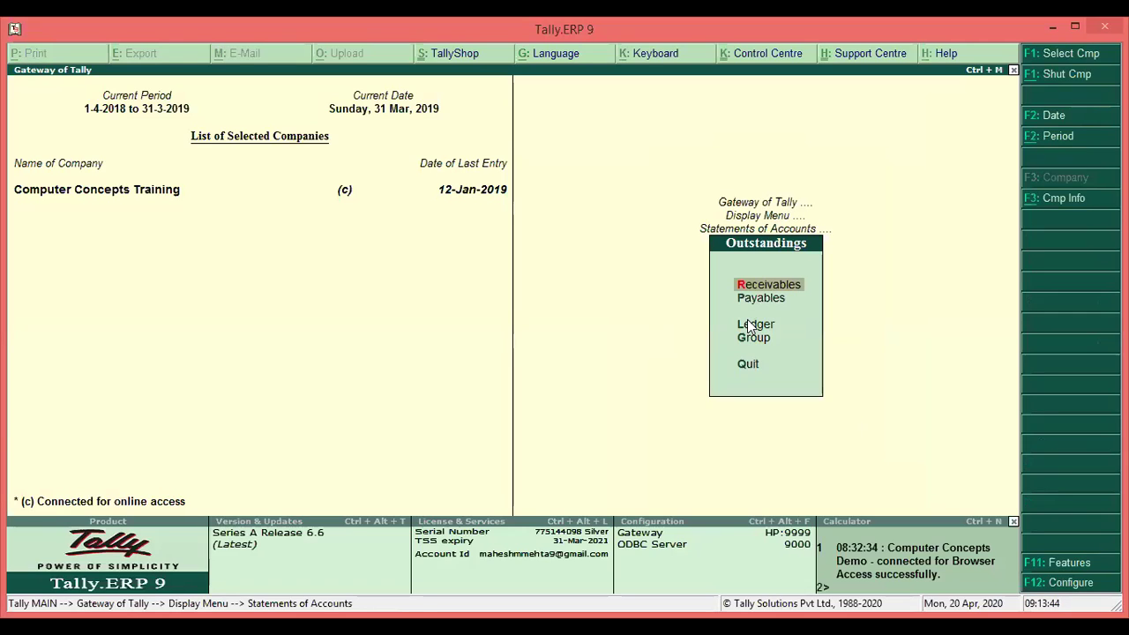
{"action": "key", "text": "g"}
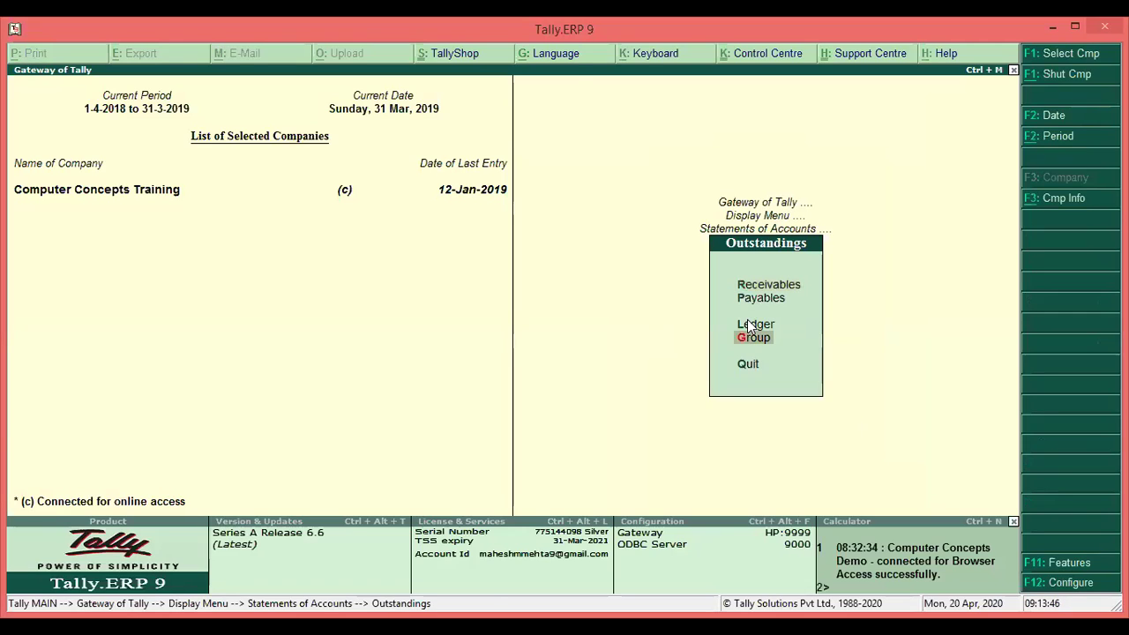
{"action": "key", "text": "Return"}
{"action": "type", "text": "Sun"}
{"action": "key", "text": "Down"}
{"action": "key", "text": "Down"}
{"action": "key", "text": "Return"}
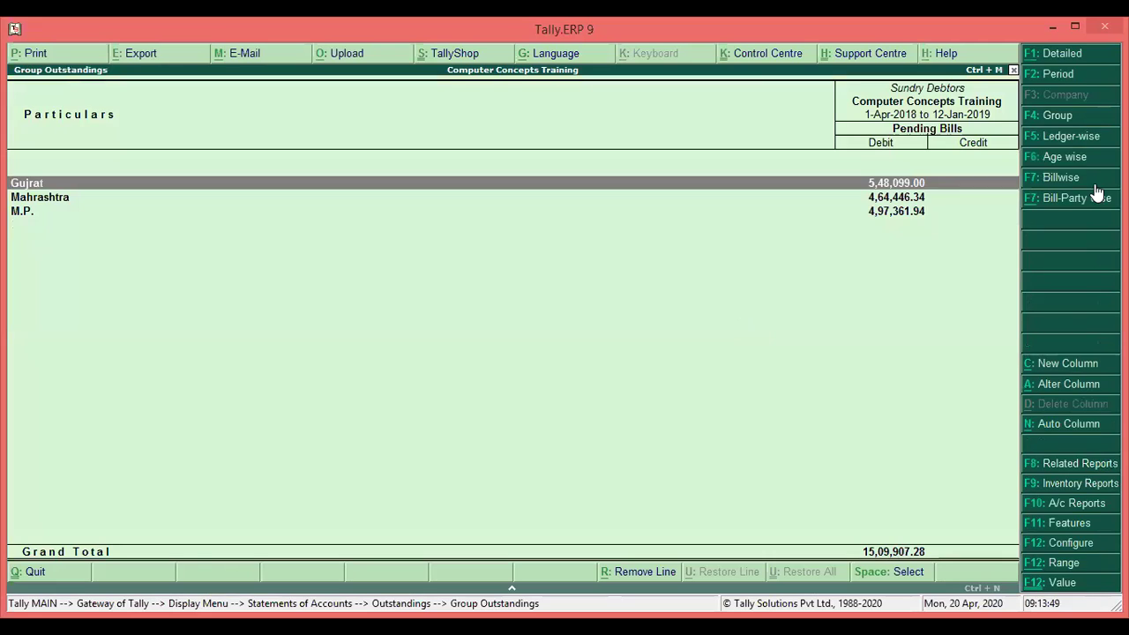
{"action": "left_click", "coordinate": [1053, 140]}
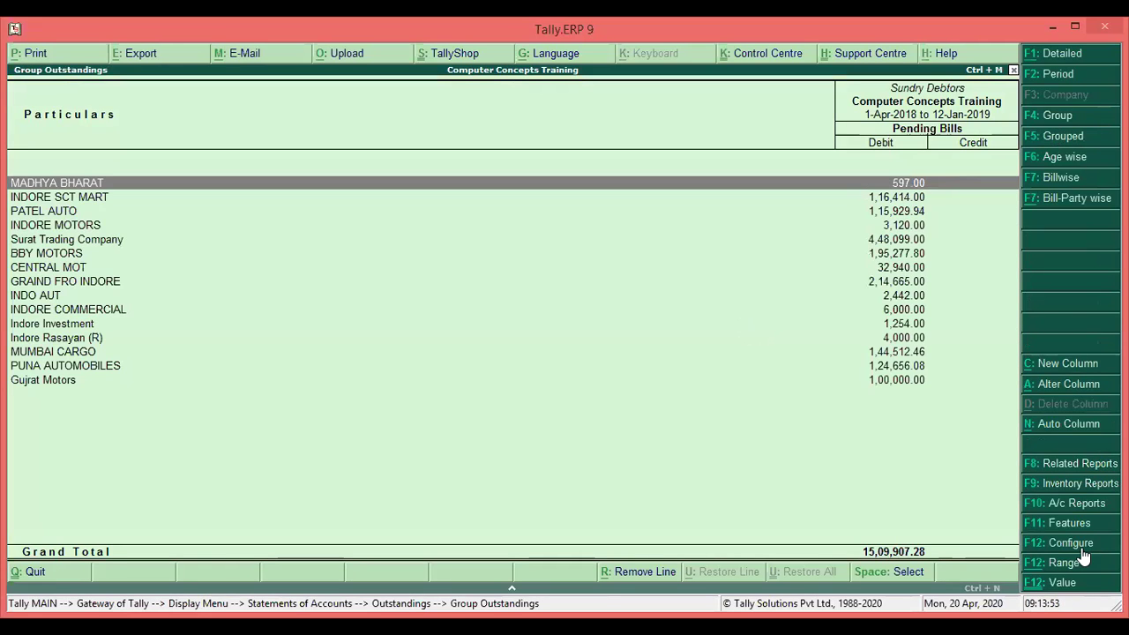
Configure the Sundry Debtors outstandings to show contact details, and leave the report.
{"action": "key", "text": "F12"}
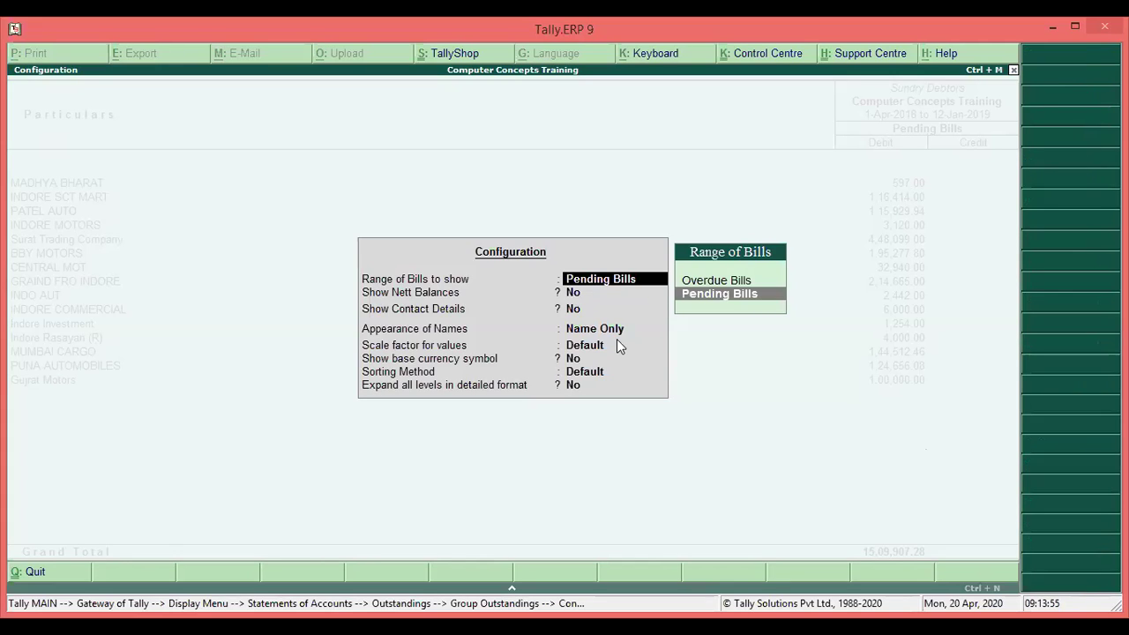
{"action": "key", "text": "Return"}
{"action": "key", "text": "y"}
{"action": "key", "text": "ctrl+a"}
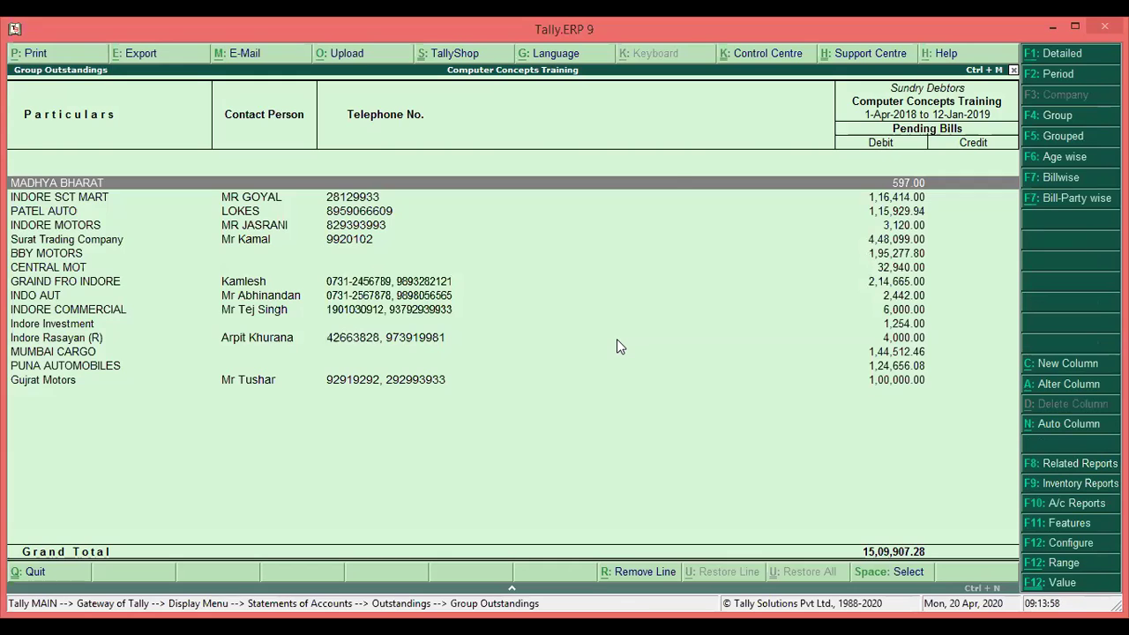
{"action": "key", "text": "Escape"}
{"action": "key", "text": "Escape"}
{"action": "key", "text": "Escape"}
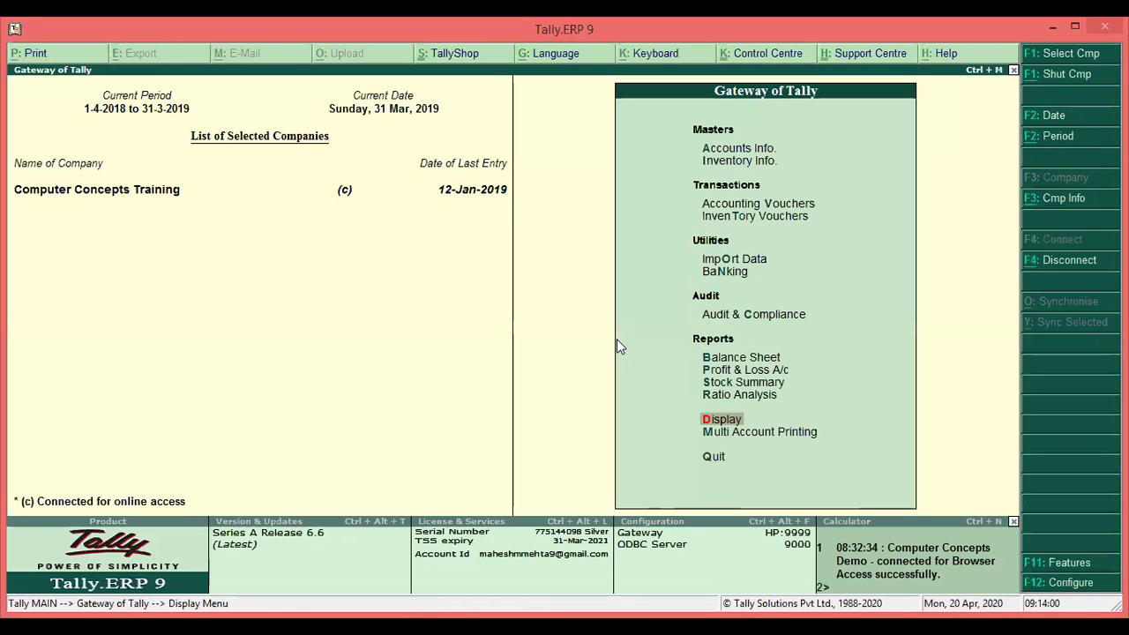
Open the Gujrat Motors ledger vouchers, view the ledger's contact details, and return to the Gateway of Tally.
{"action": "key", "text": "a"}
{"action": "type", "text": "l"}
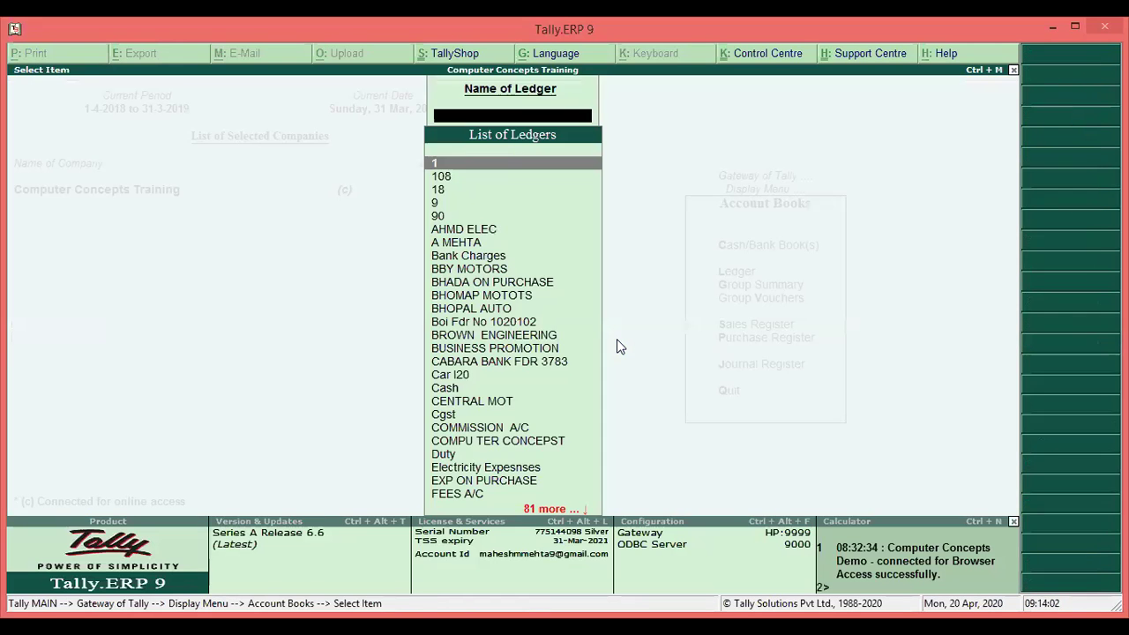
{"action": "type", "text": "Gu"}
{"action": "key", "text": "Return"}
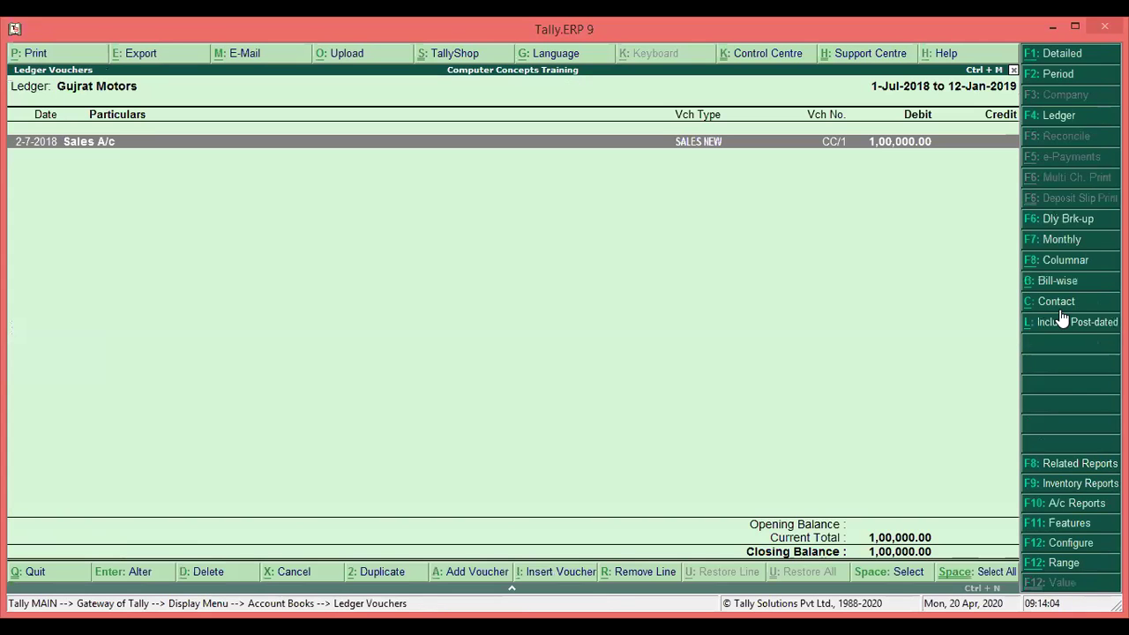
{"action": "key", "text": "alt+c"}
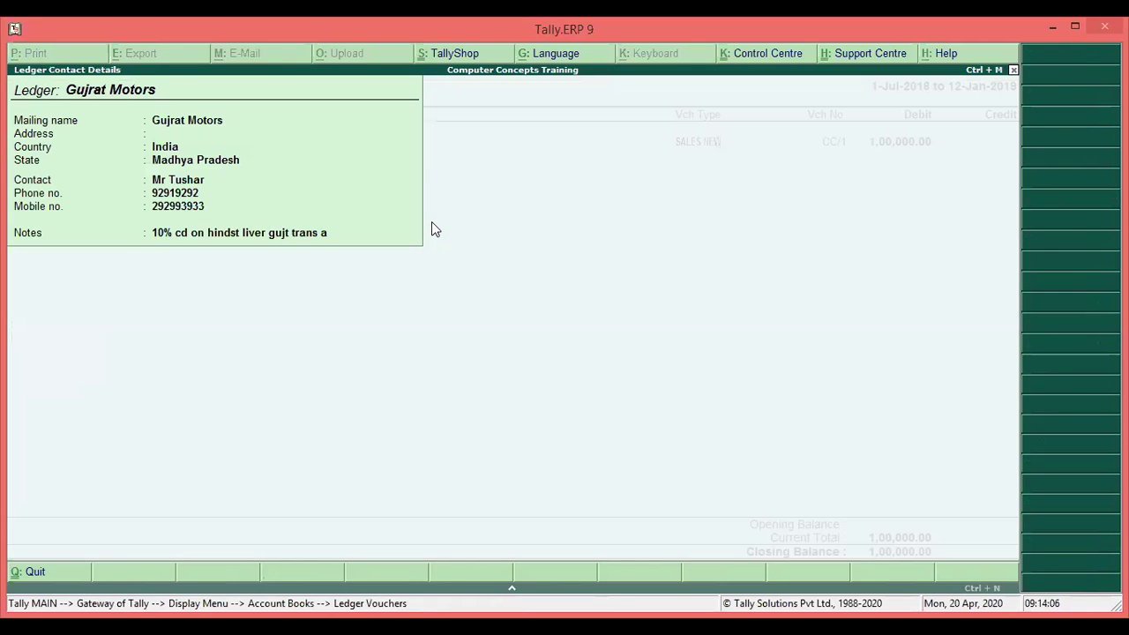
{"action": "key", "text": "Escape"}
{"action": "key", "text": "Escape"}
{"action": "key", "text": "Escape"}
{"action": "key", "text": "Escape"}
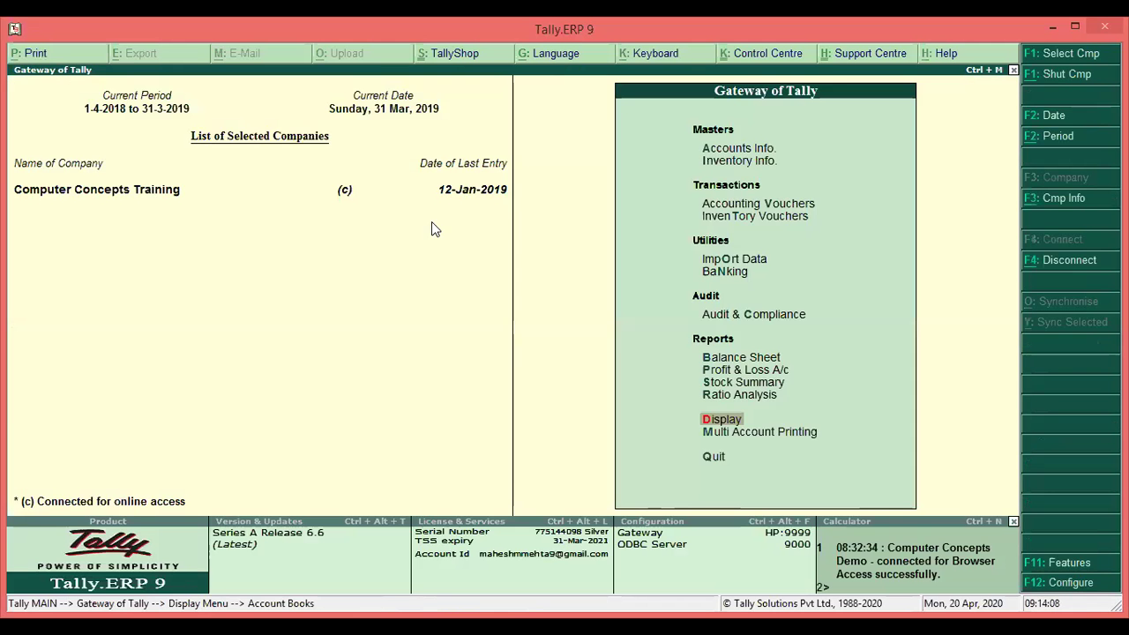
Open the Negative Ledgers exception report briefly and return to the Gateway of Tally.
{"action": "key", "text": "Return"}
{"action": "key", "text": "Up"}
{"action": "key", "text": "Up"}
{"action": "key", "text": "Up"}
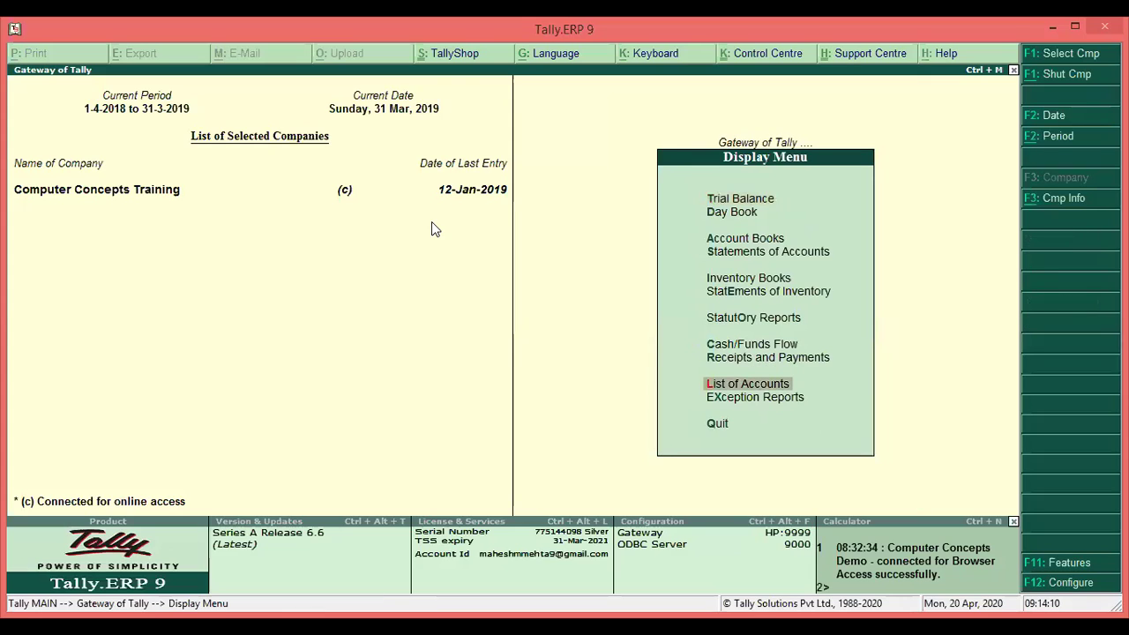
{"action": "key", "text": "Down"}
{"action": "key", "text": "Return"}
{"action": "key", "text": "Down"}
{"action": "key", "text": "Return"}
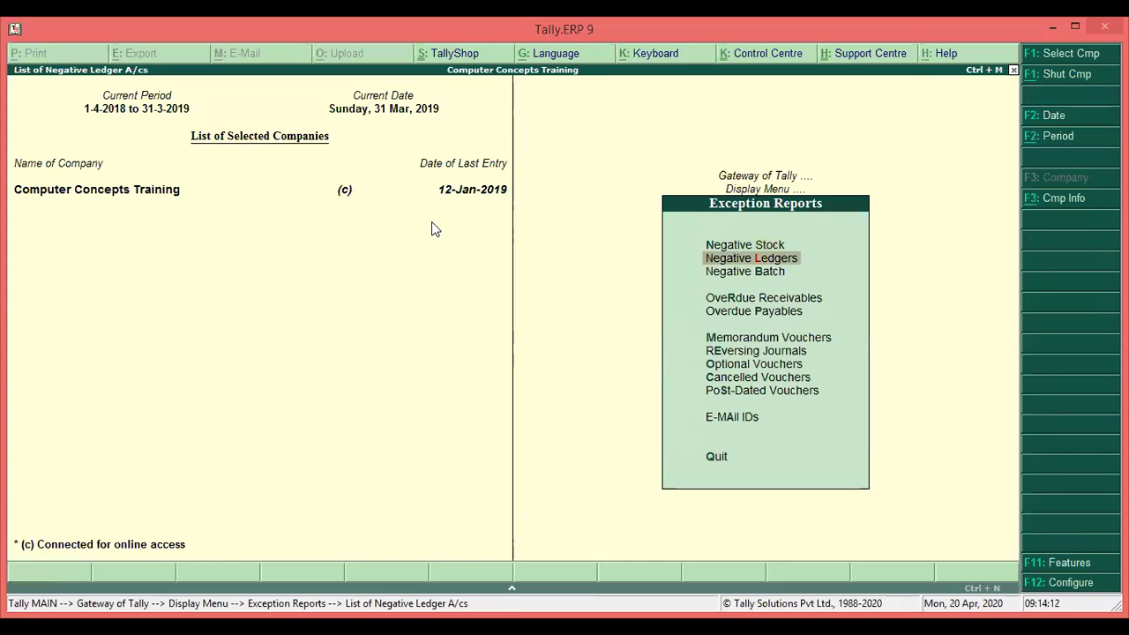
{"action": "key", "text": "Escape"}
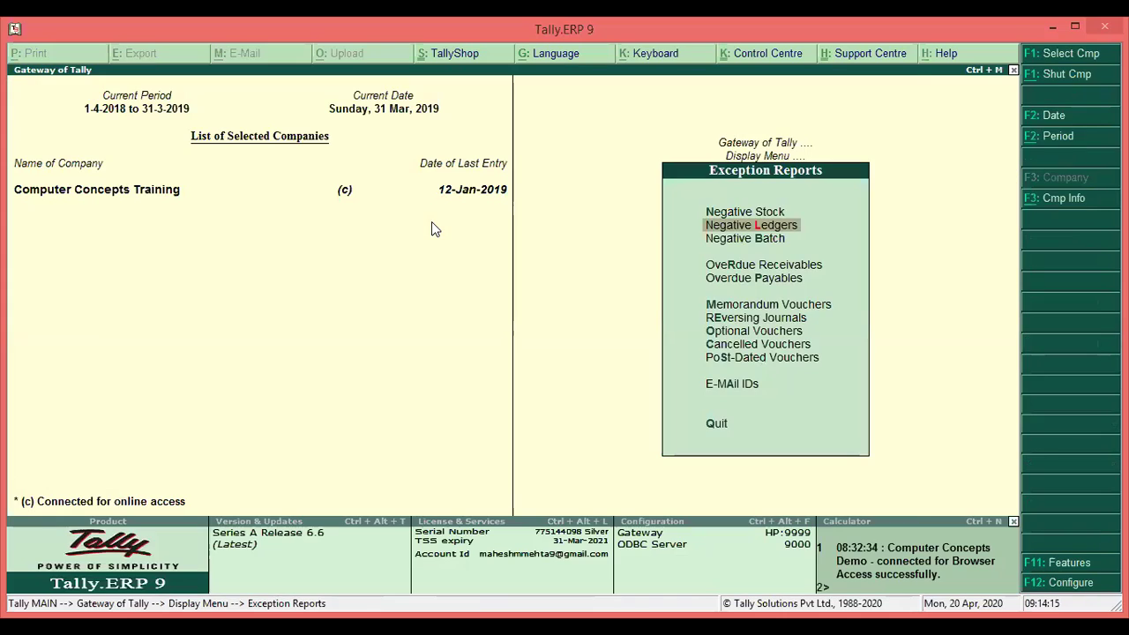
{"action": "key", "text": "Escape"}
{"action": "key", "text": "Escape"}
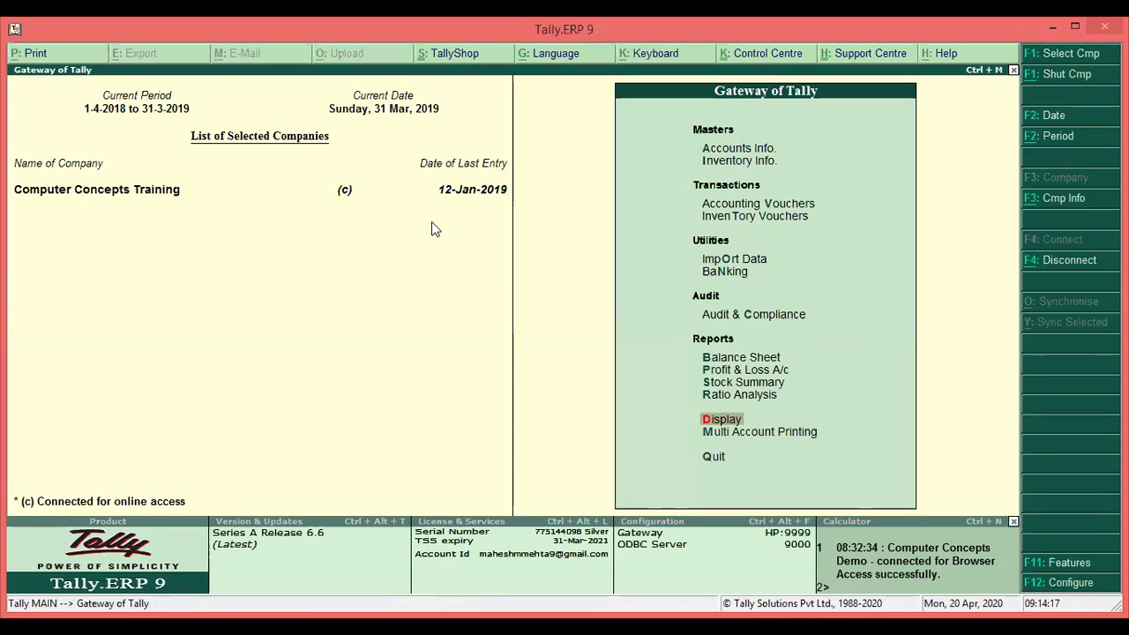